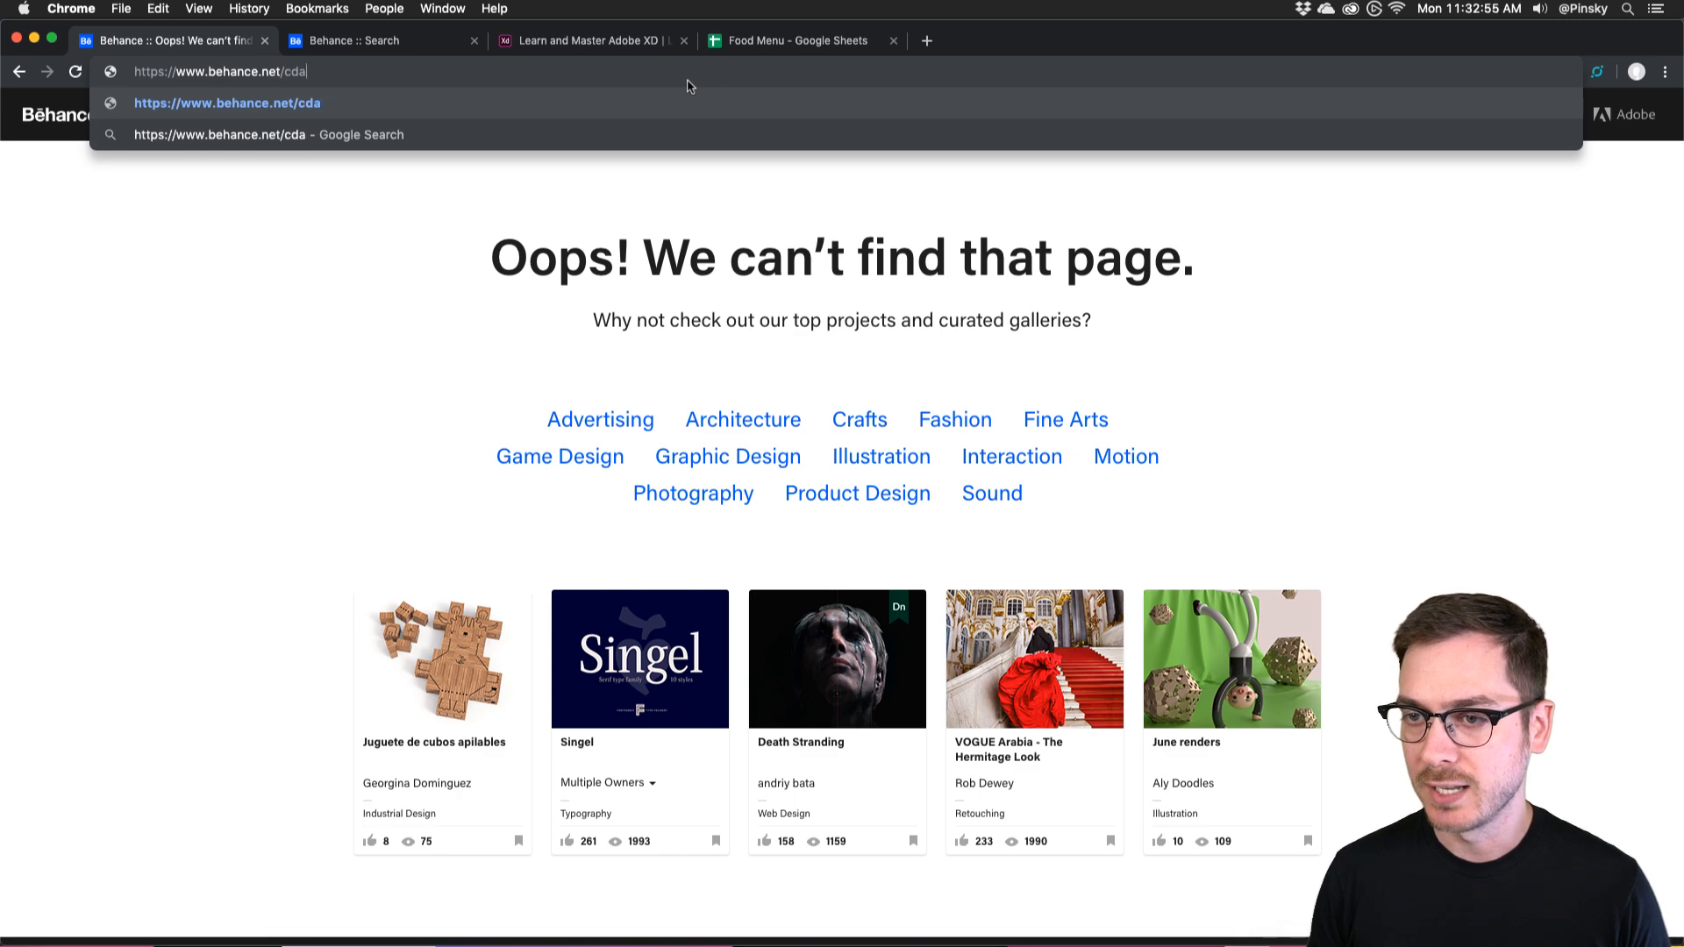
# Load behance.net/dailycreativechallenge in the browser's address bar.
pyautogui.write('da')
pyautogui.press('Return')
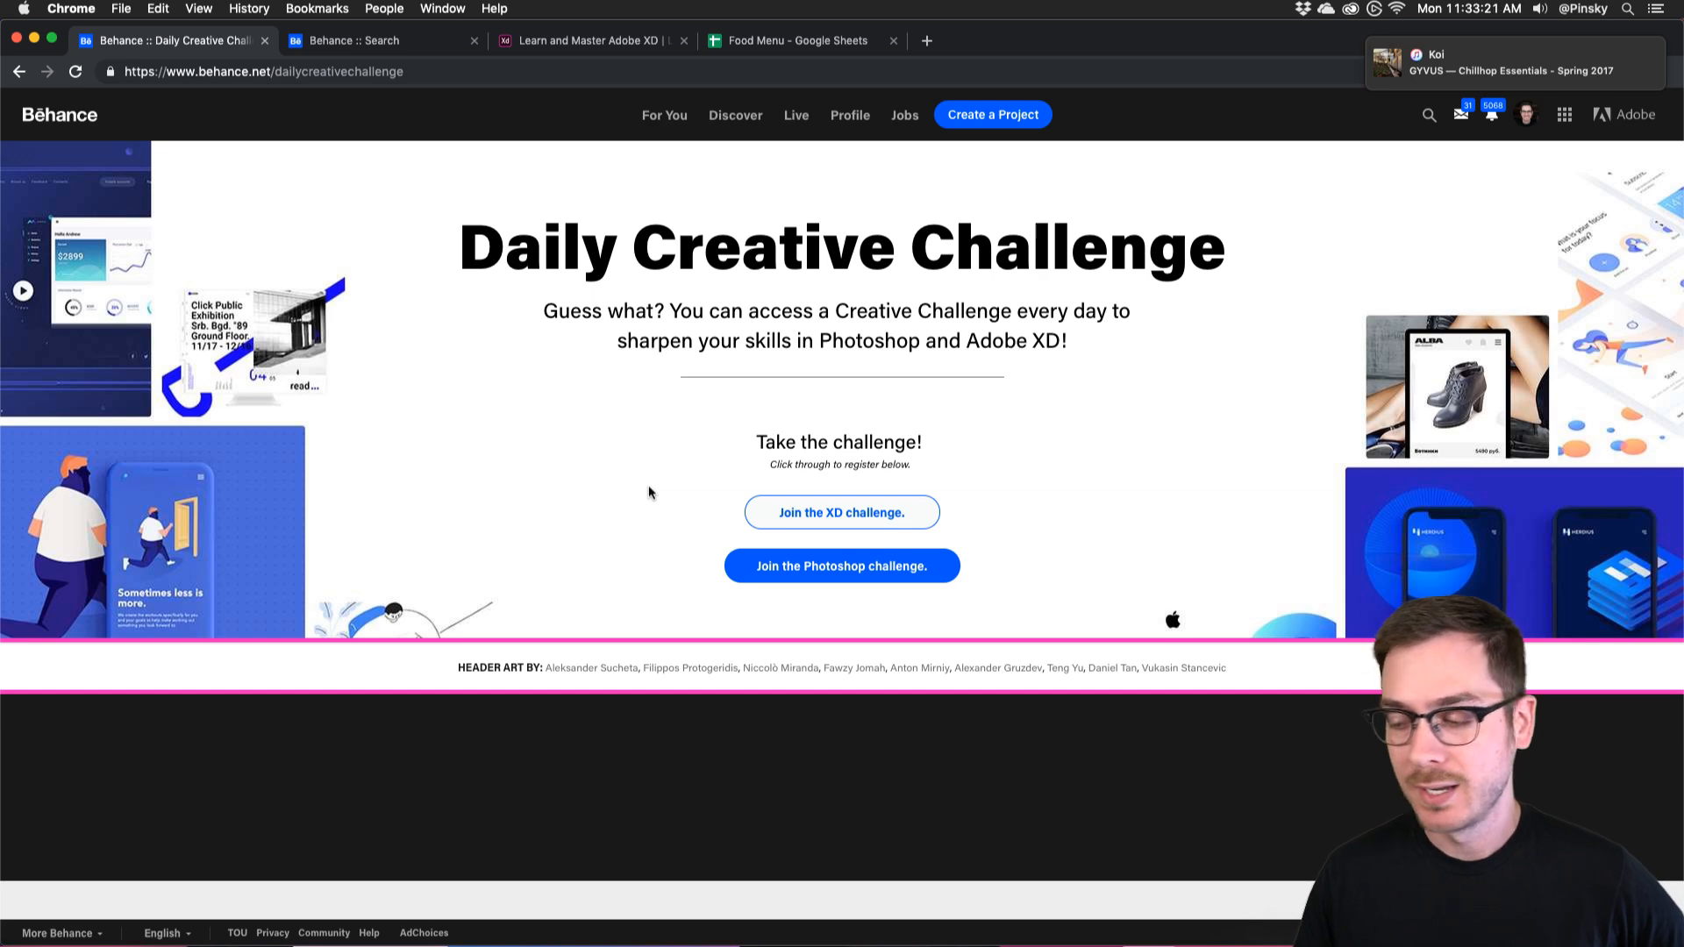
# Join the XD challenge, opening behance.net/challenge/xd in a new tab.
pyautogui.click(815, 512)
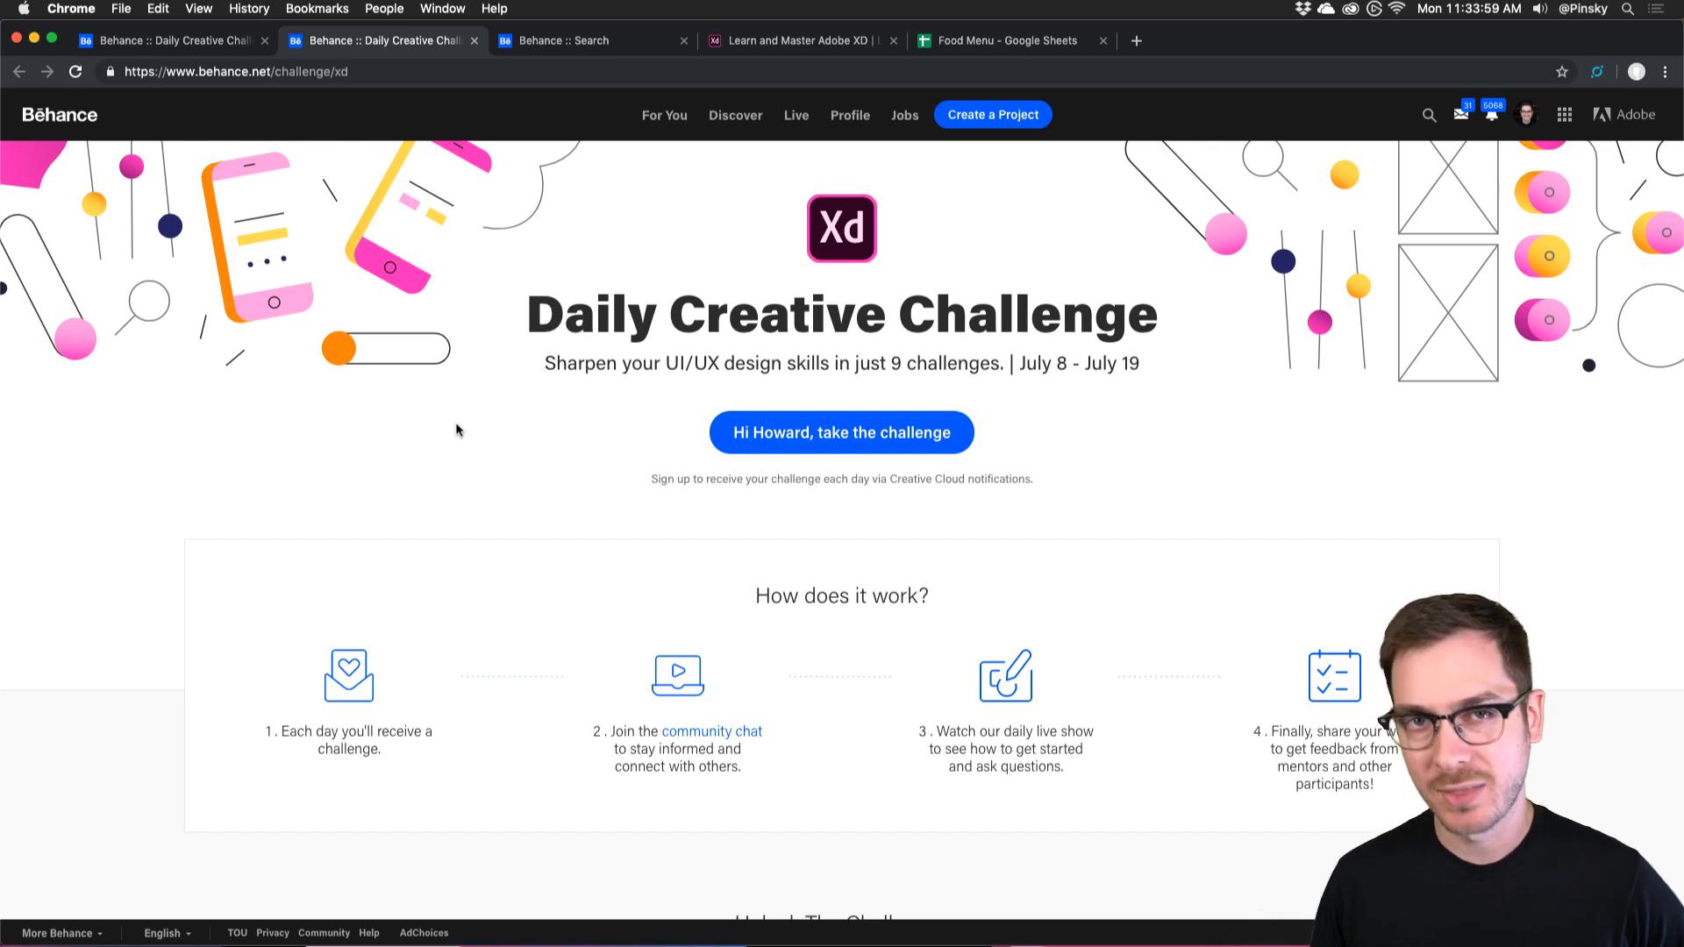
pyautogui.scroll(-1, 455, 430)
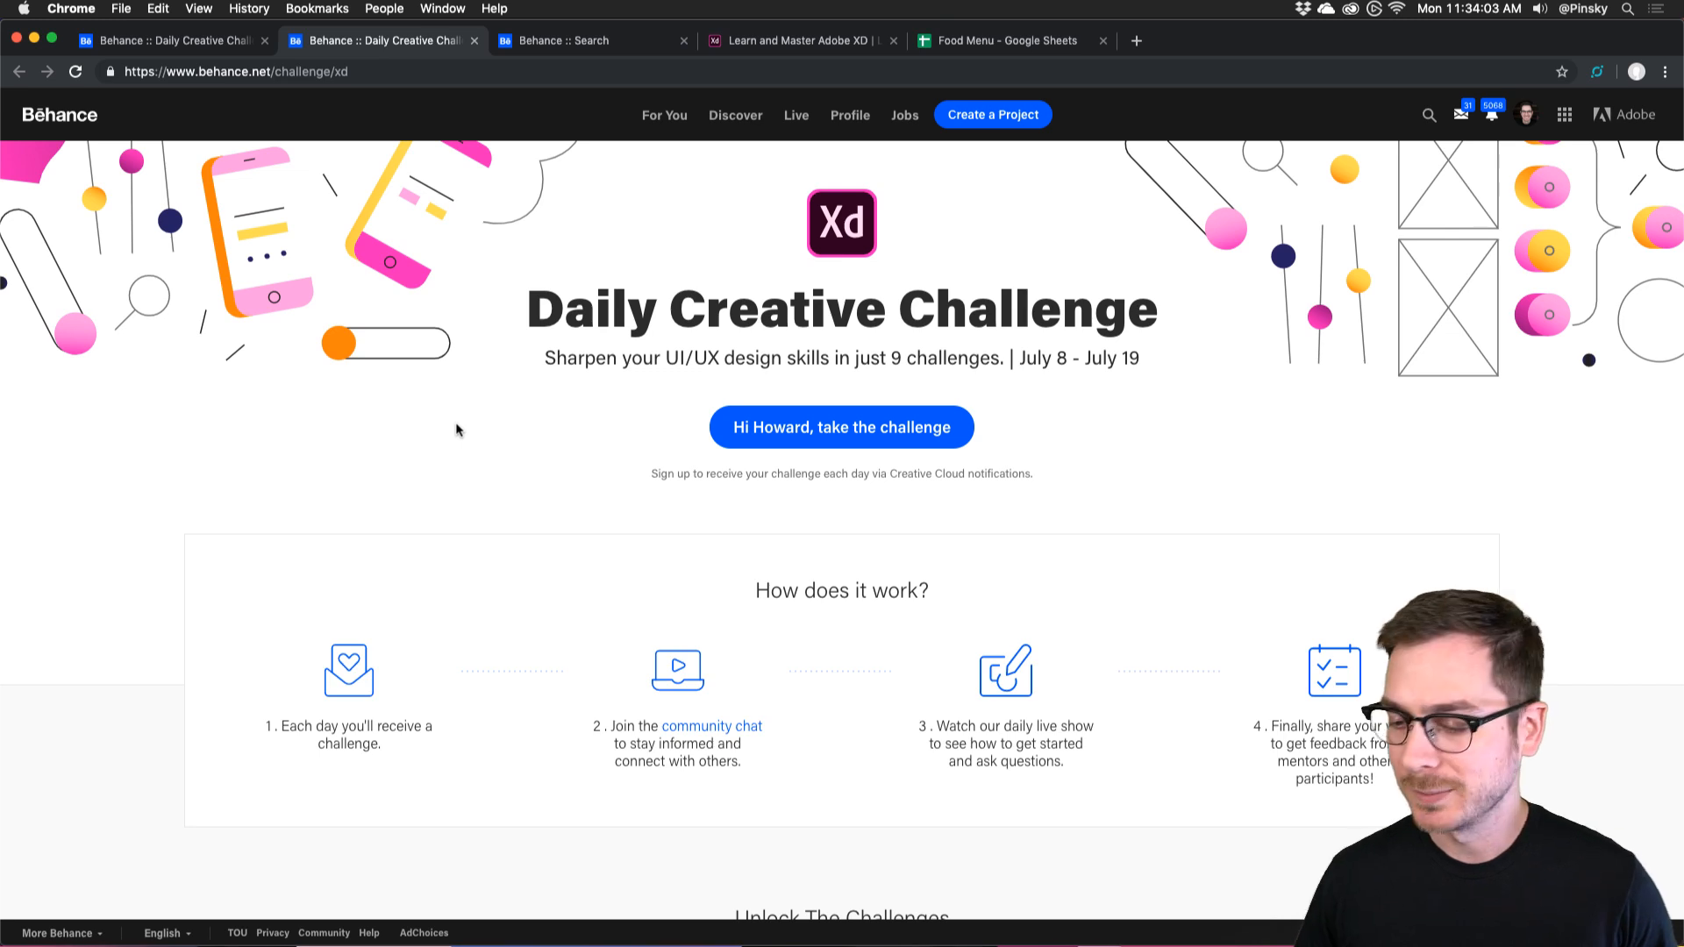
pyautogui.scroll(-3, 456, 429)
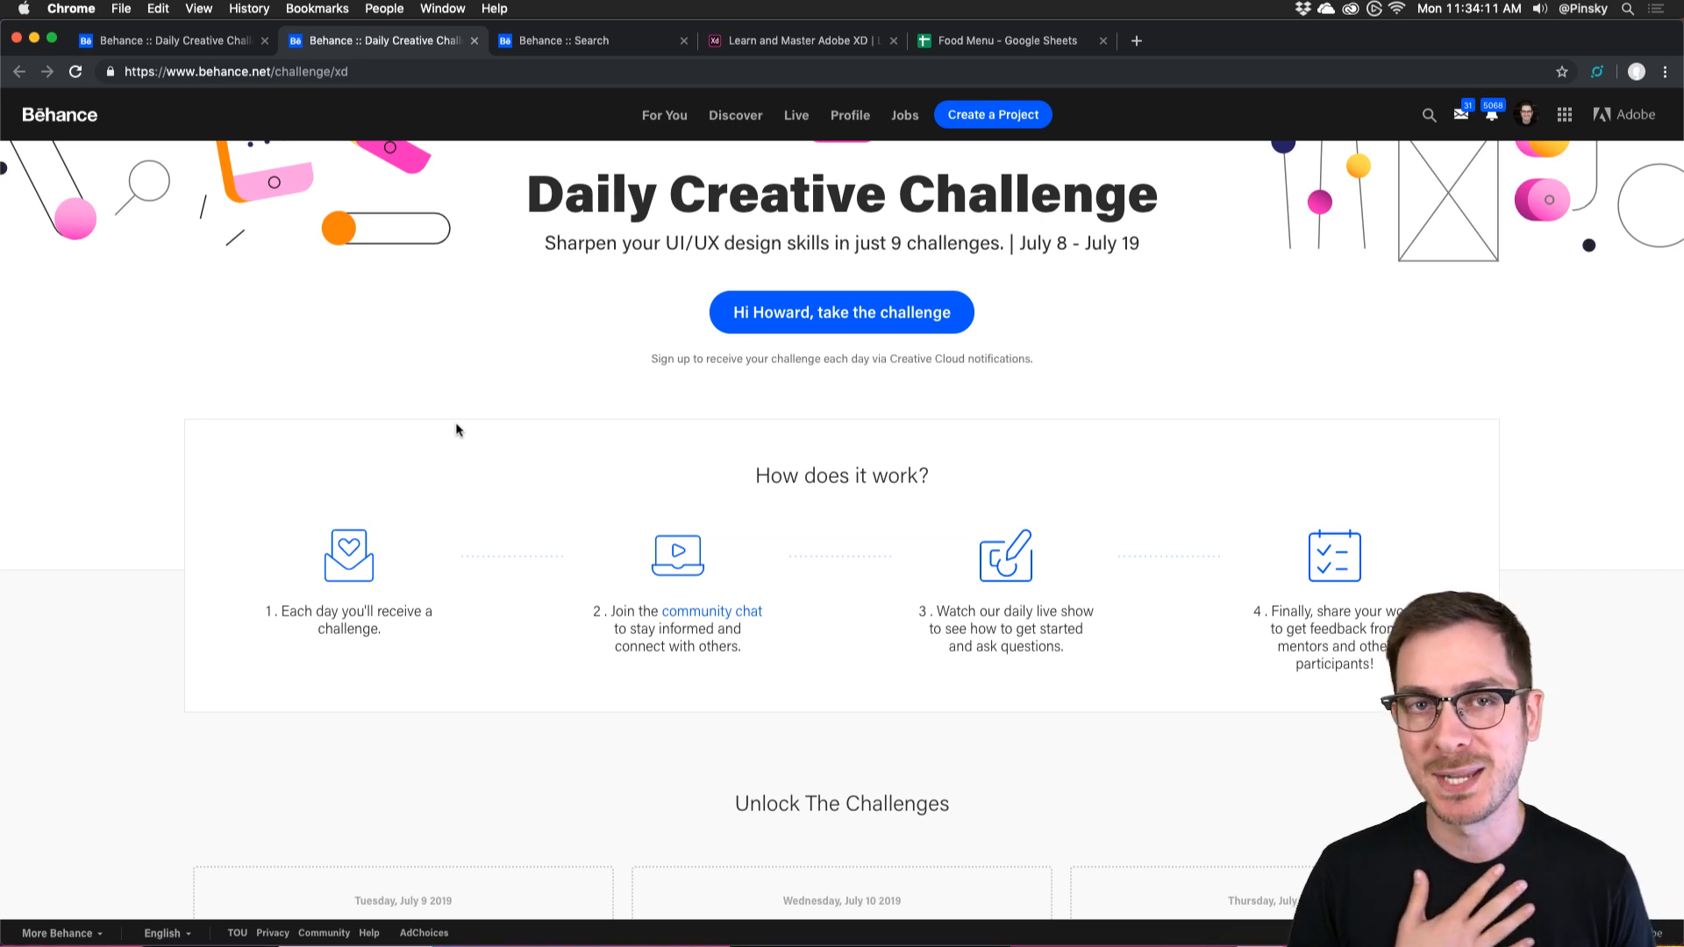
pyautogui.scroll(2, 456, 430)
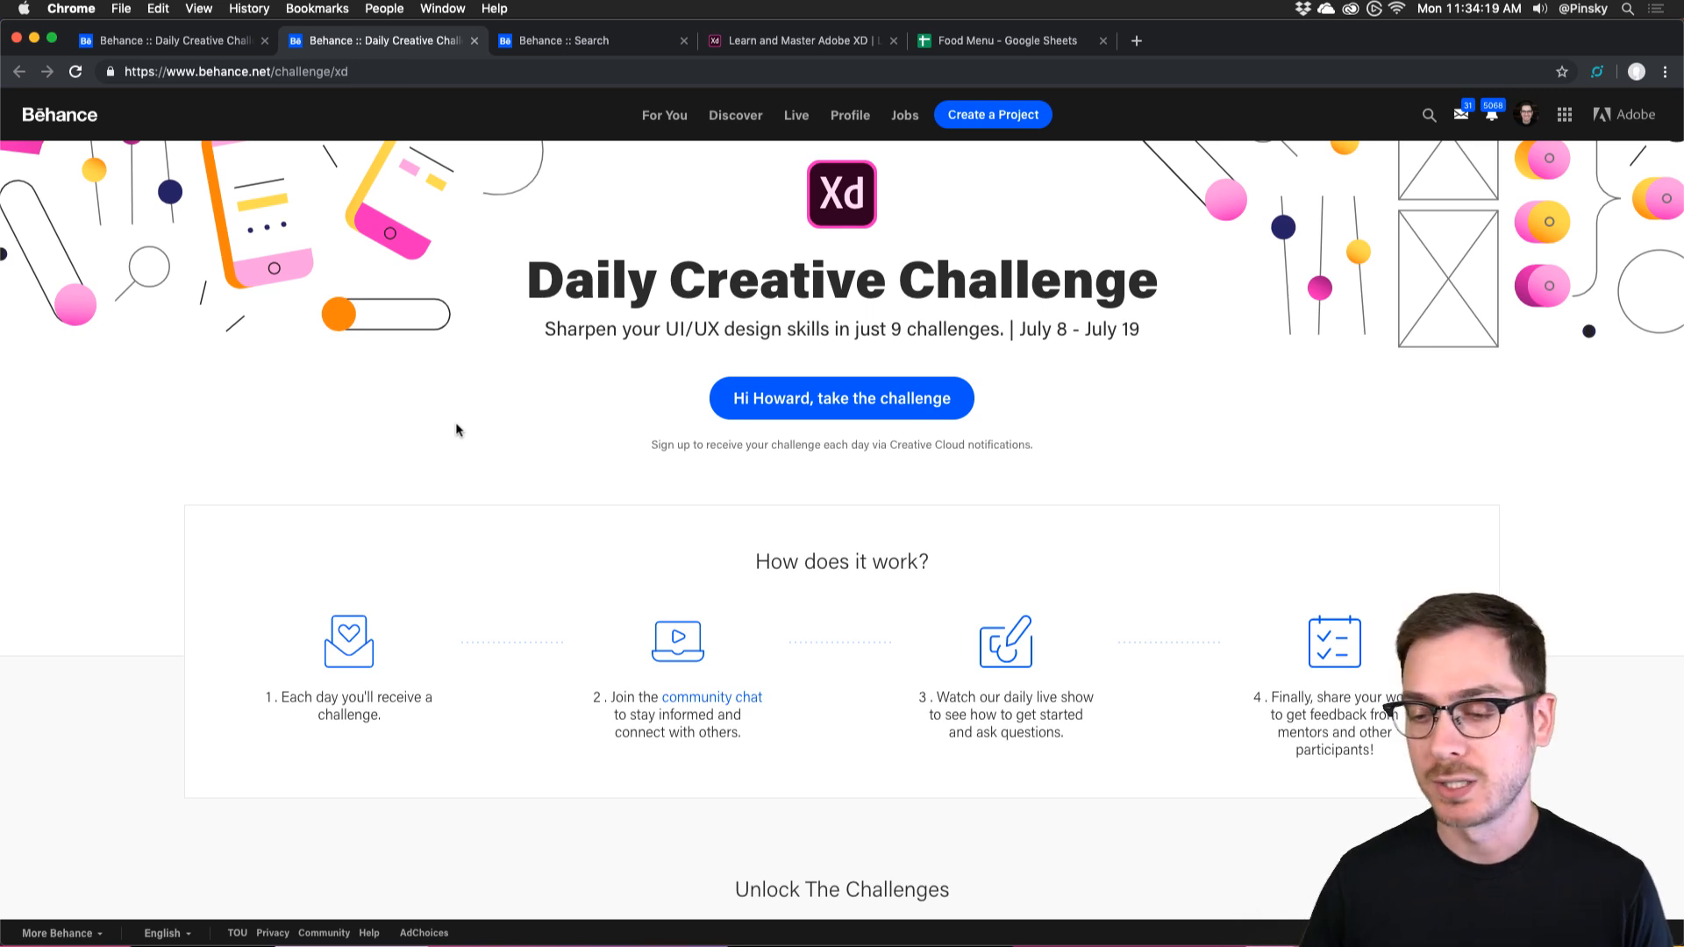
pyautogui.scroll(-3, 456, 423)
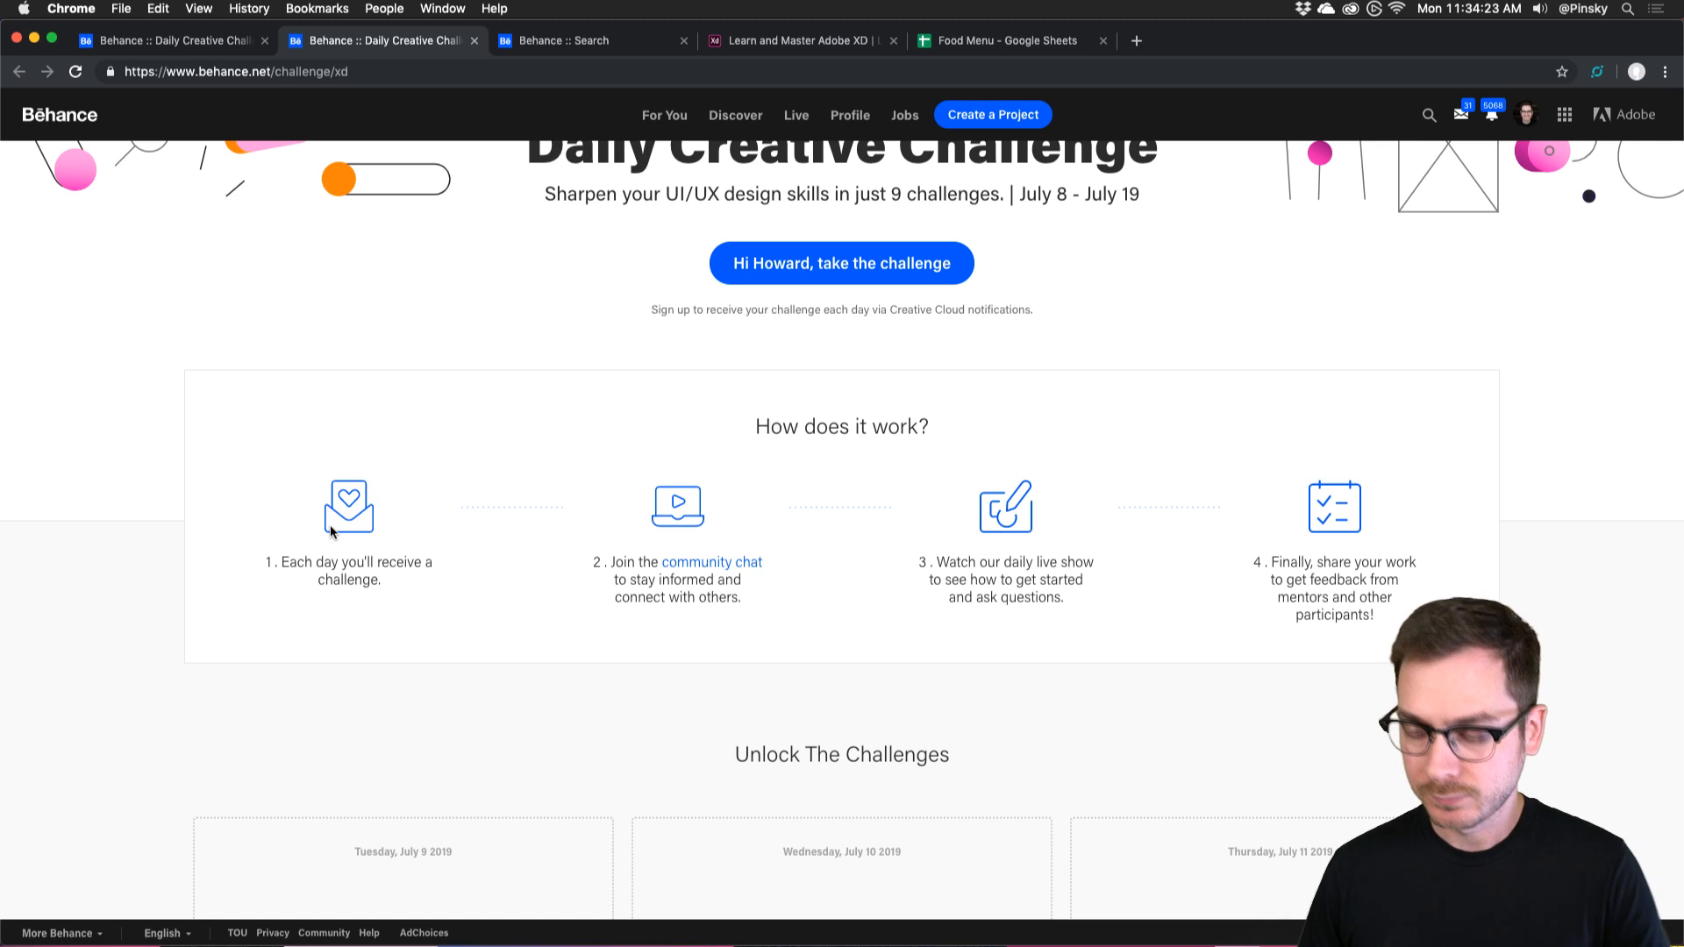
pyautogui.scroll(3, 331, 530)
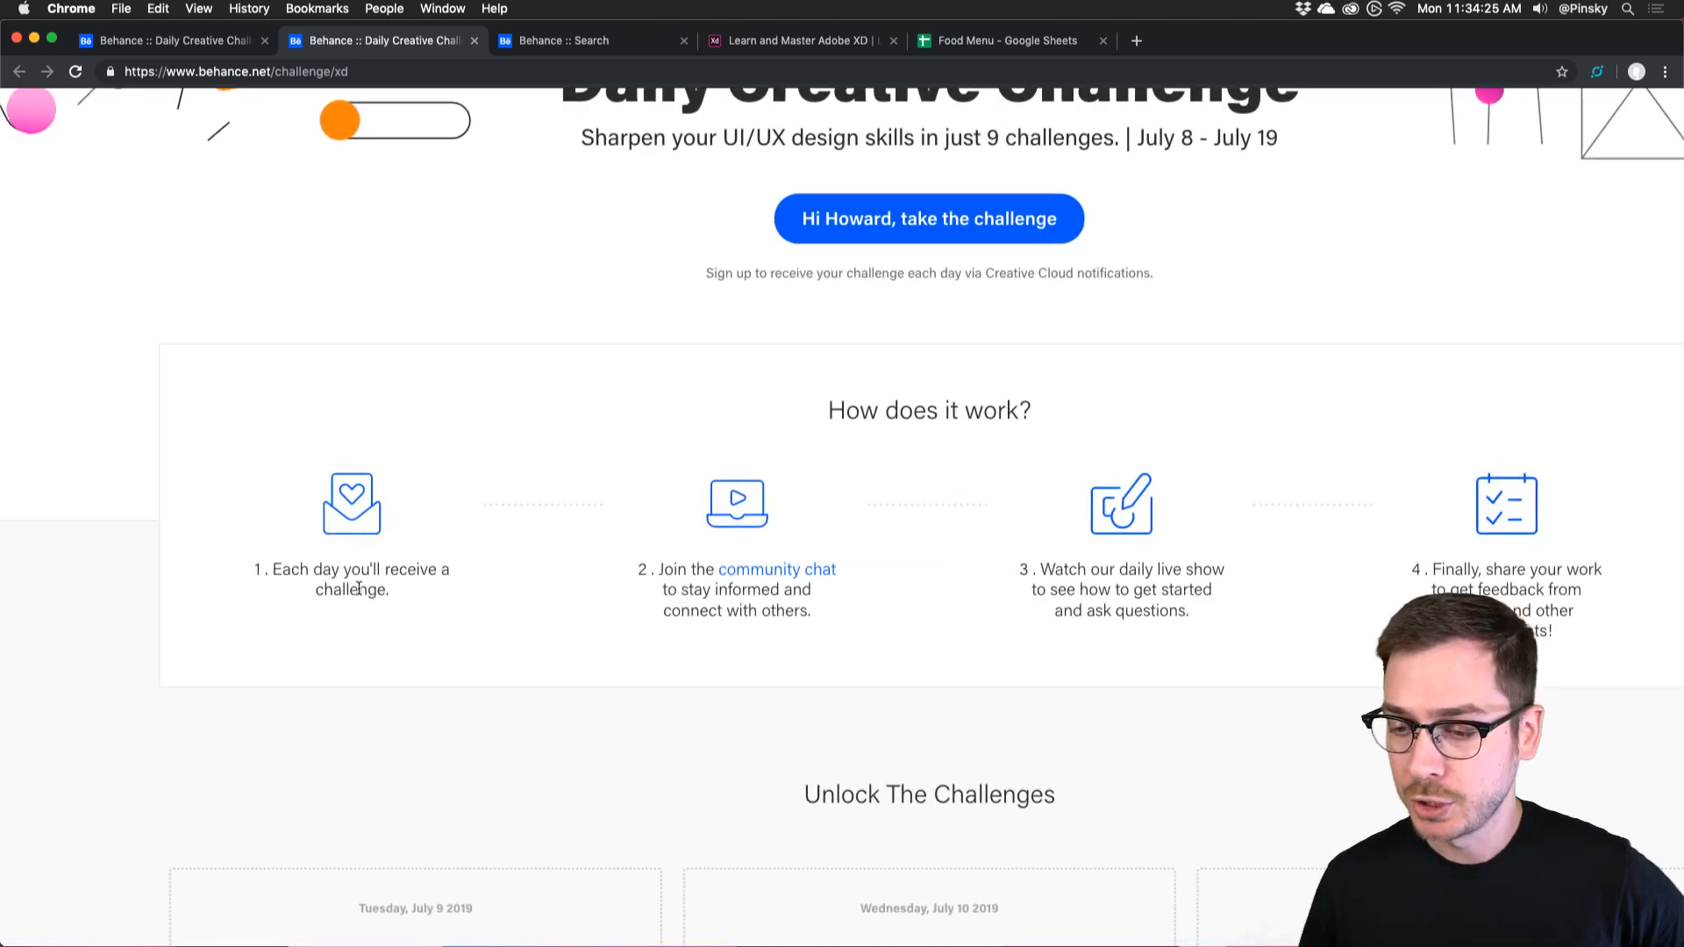
pyautogui.hscroll(3, 383, 565)
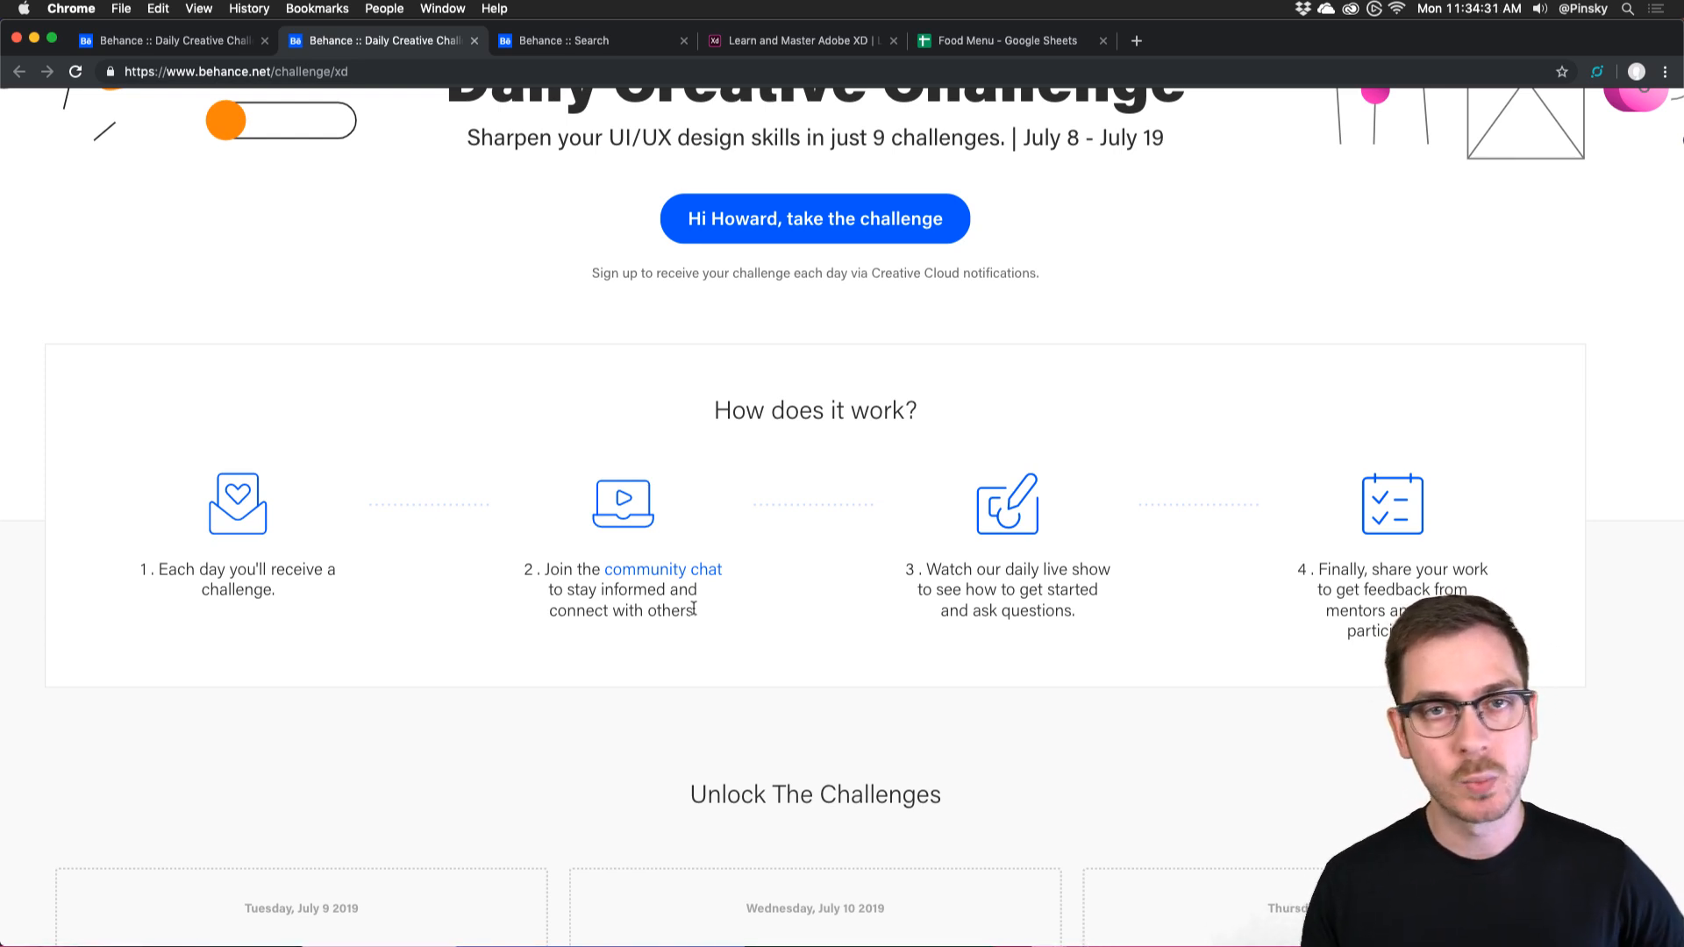
pyautogui.hscroll(3, 694, 607)
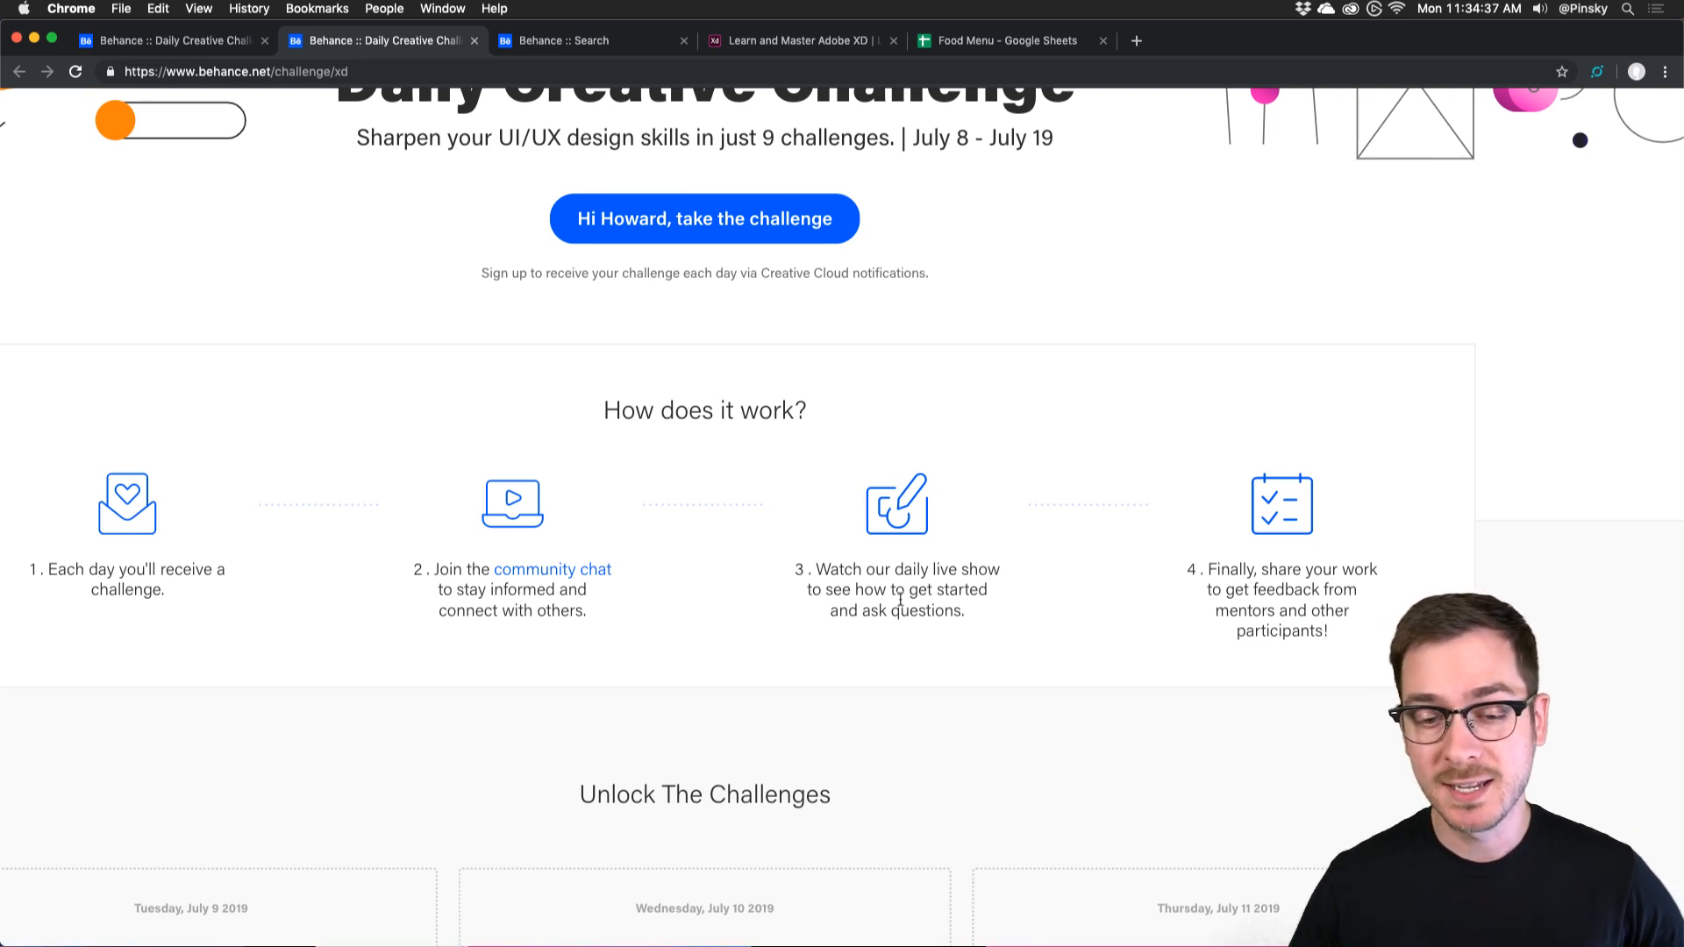
pyautogui.hscroll(1, 899, 599)
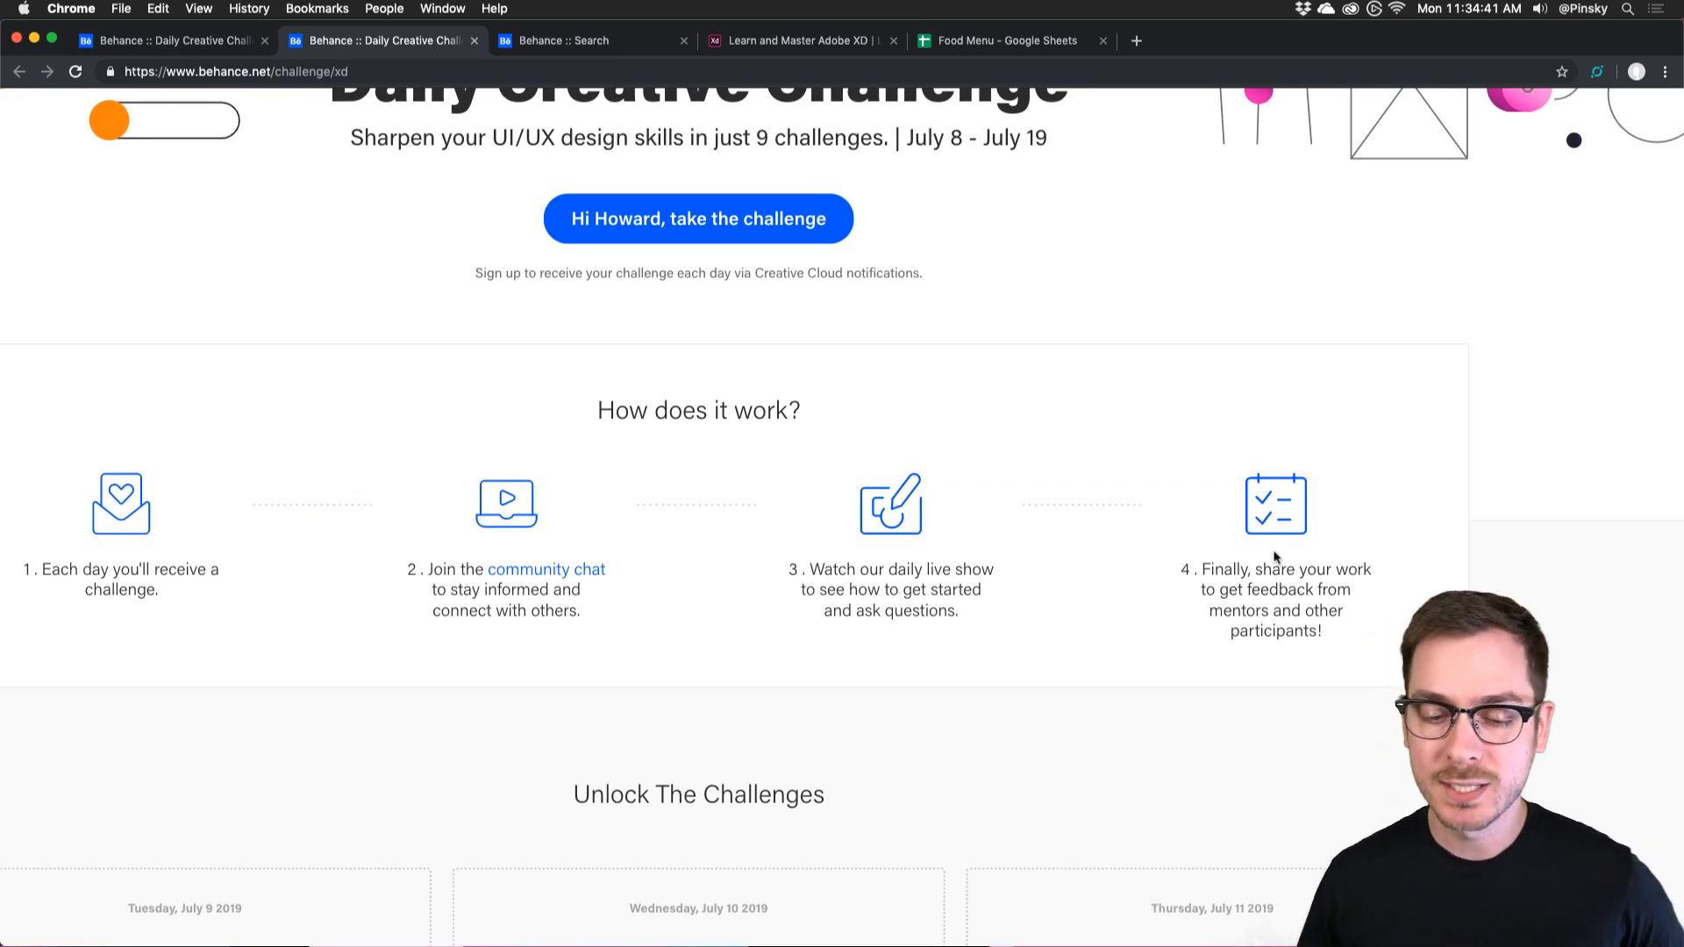
pyautogui.hscroll(-3, 1276, 557)
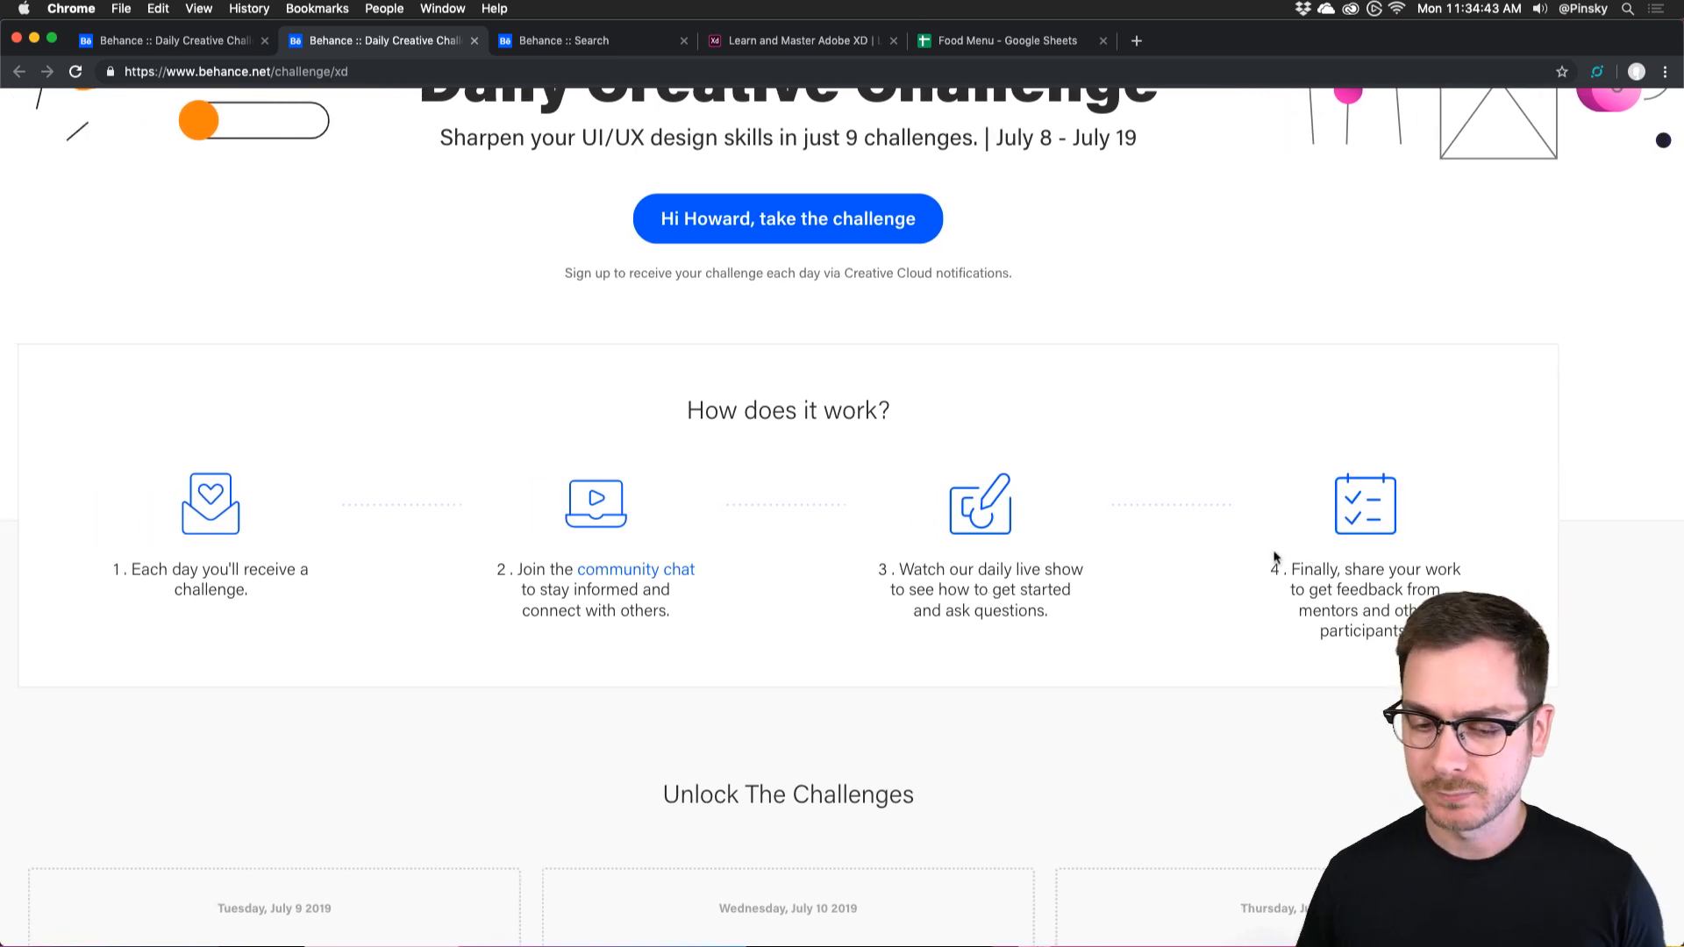
pyautogui.scroll(-1, 219, 511)
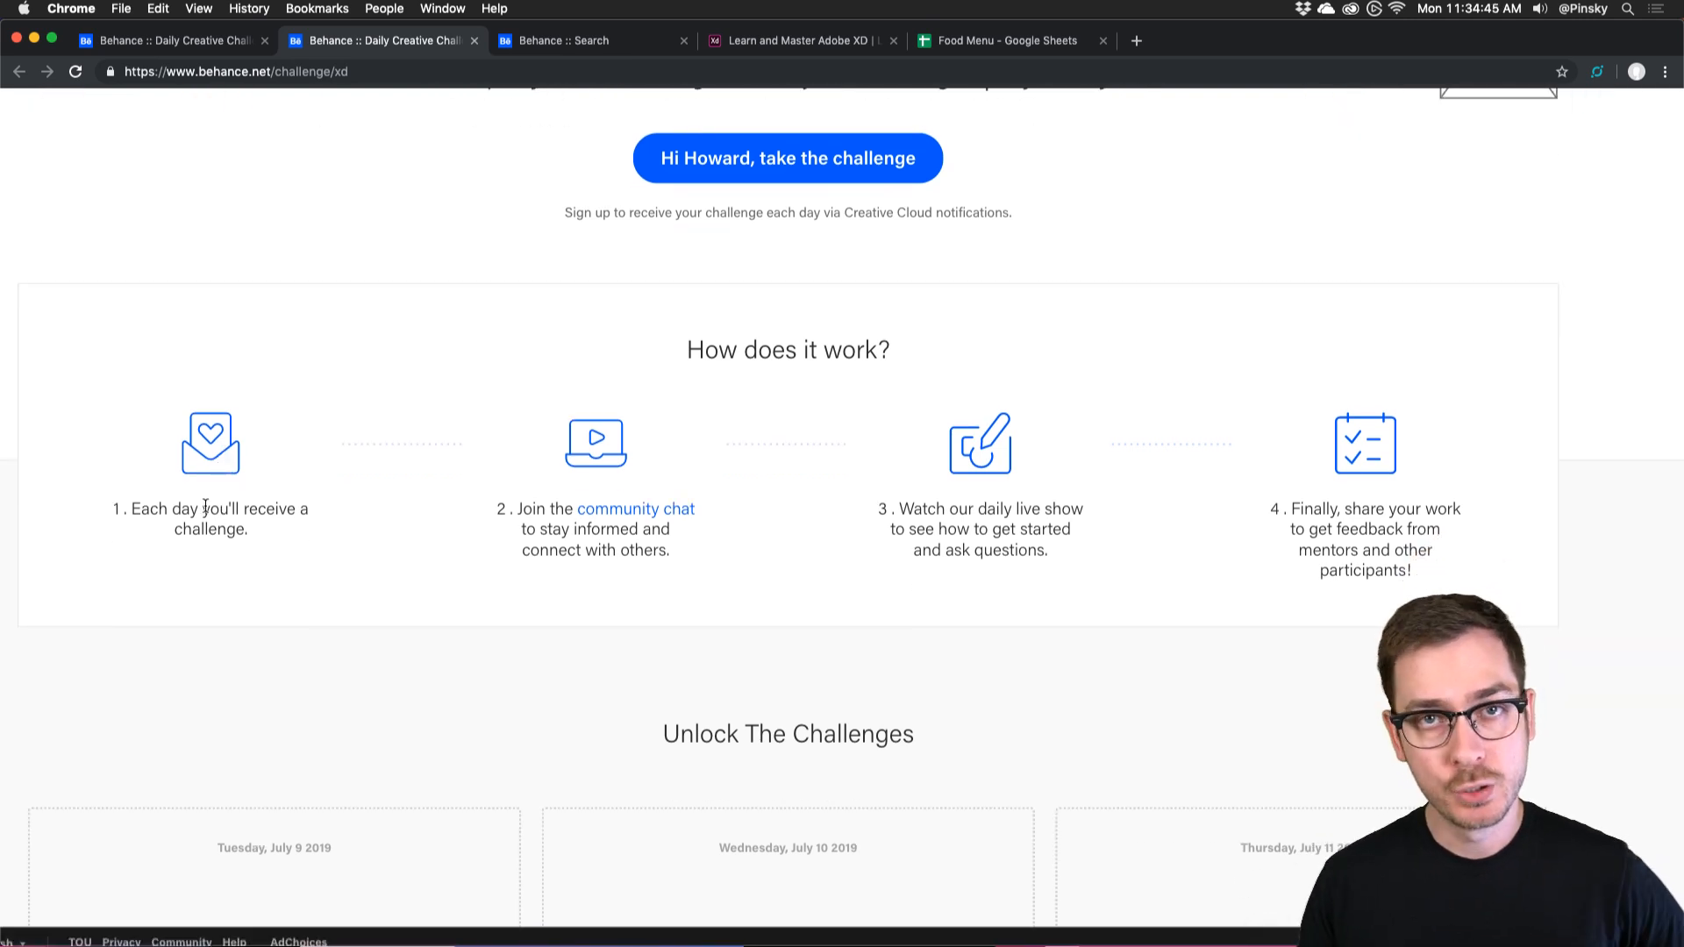
pyautogui.scroll(-5, 205, 507)
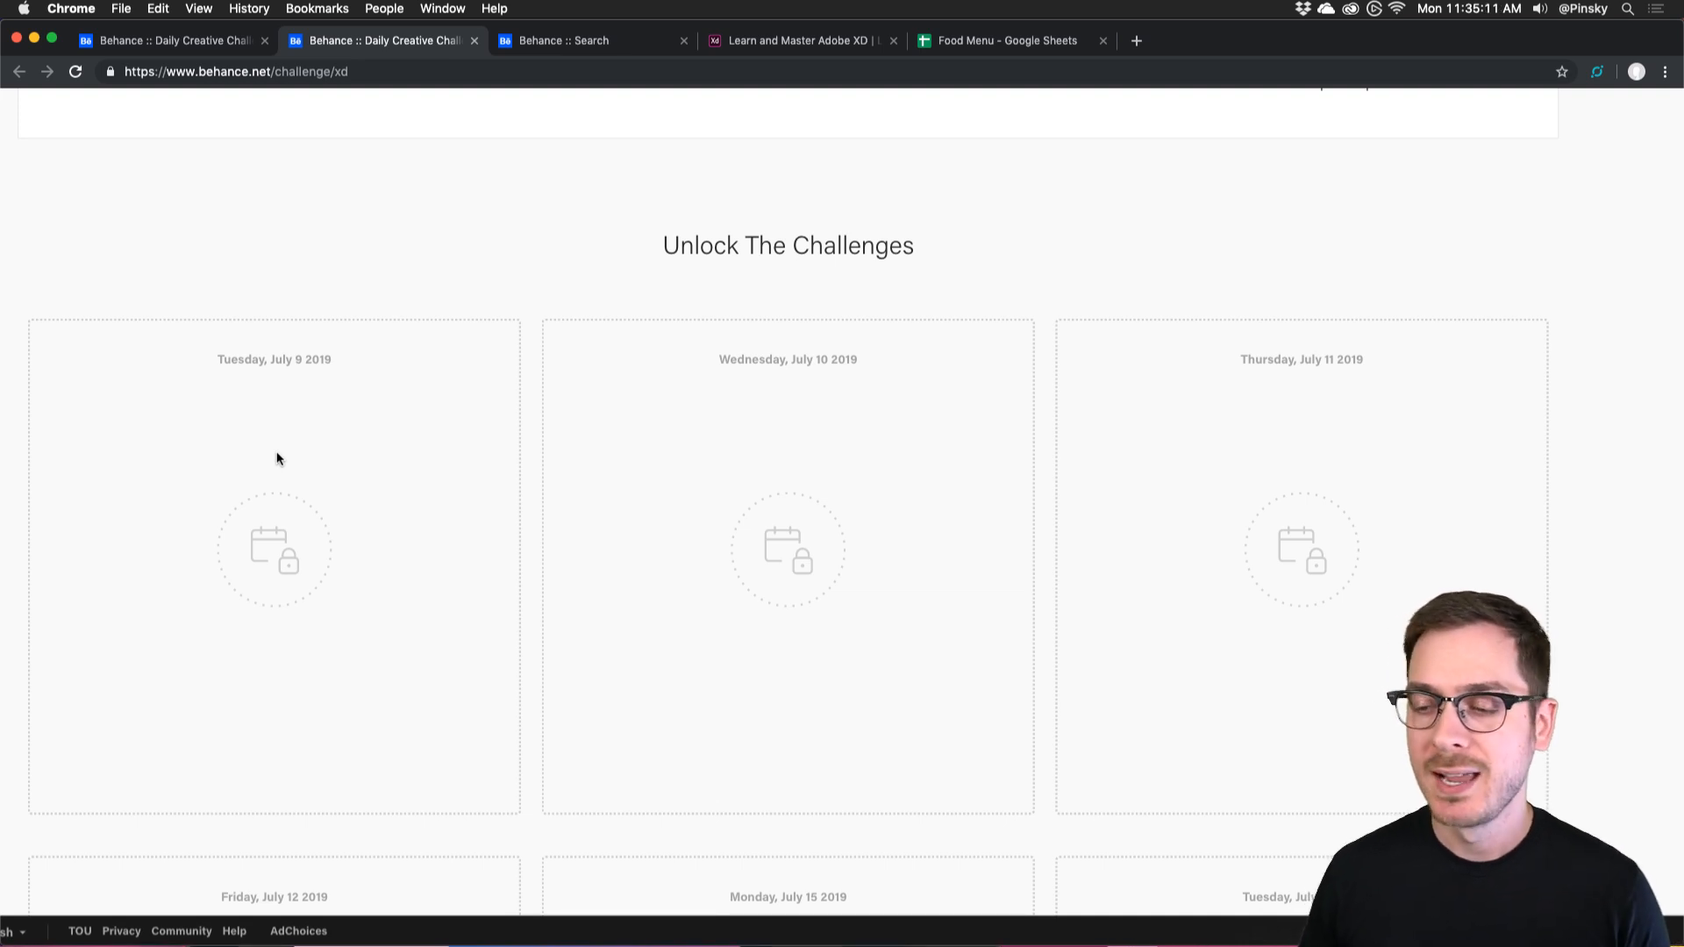
# Scroll through the XD challenge page, then bring Discord's Adobe XD server forward.
pyautogui.scroll(-5, 277, 459)
pyautogui.scroll(-7, 277, 459)
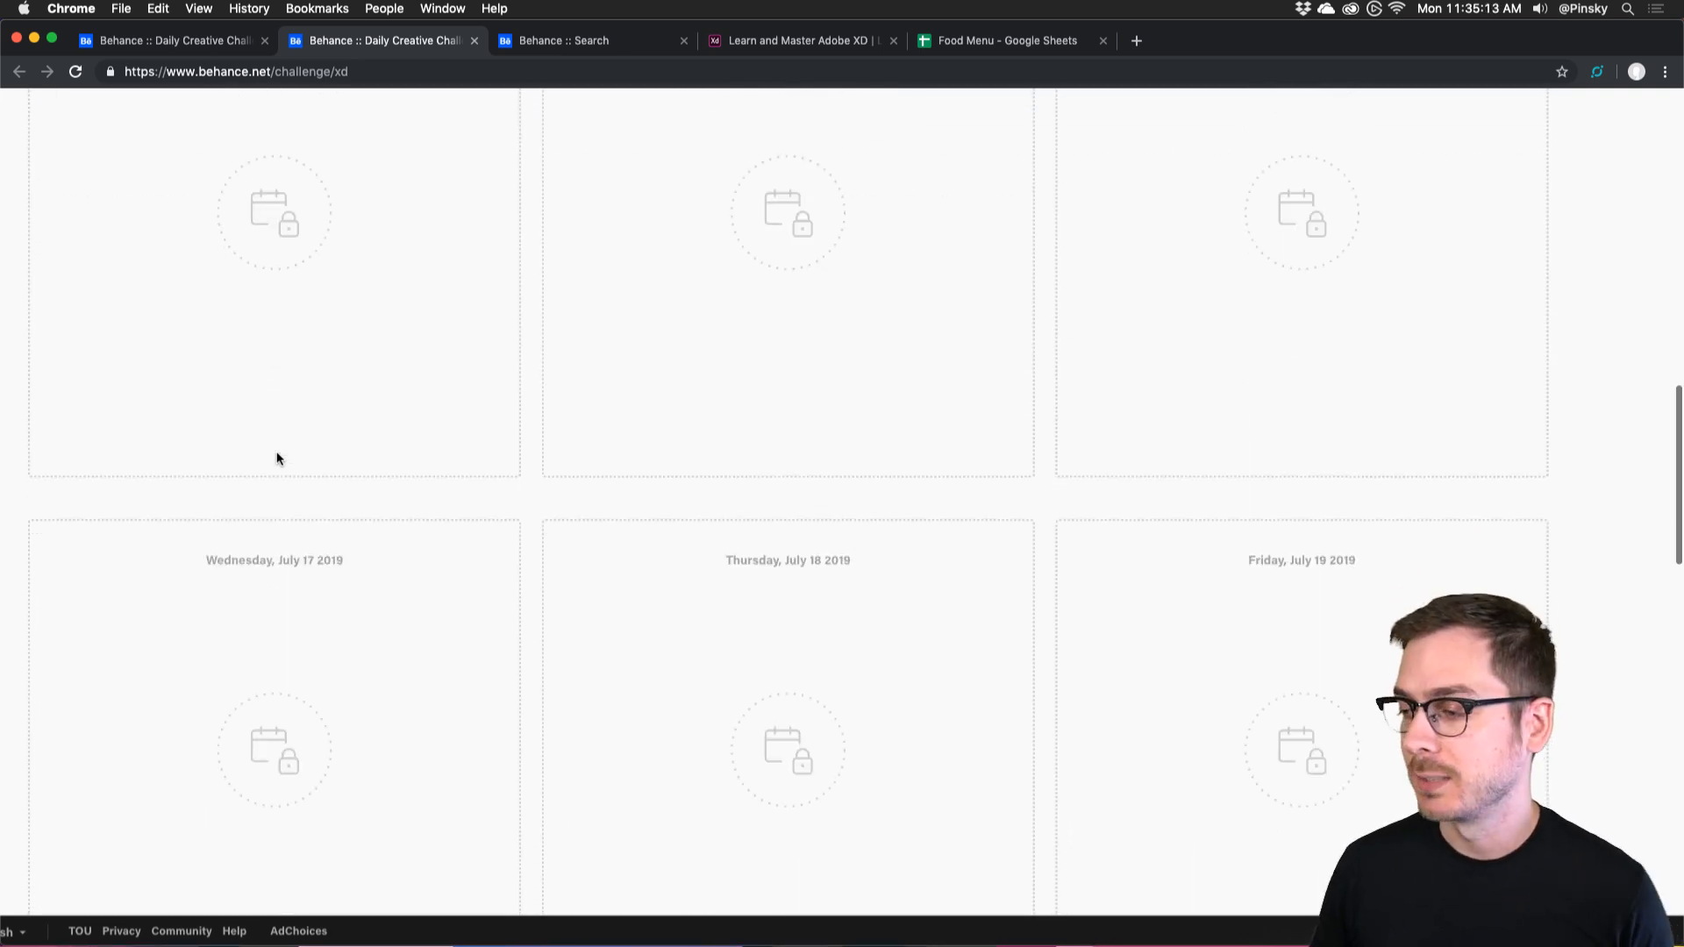
pyautogui.scroll(18, 277, 459)
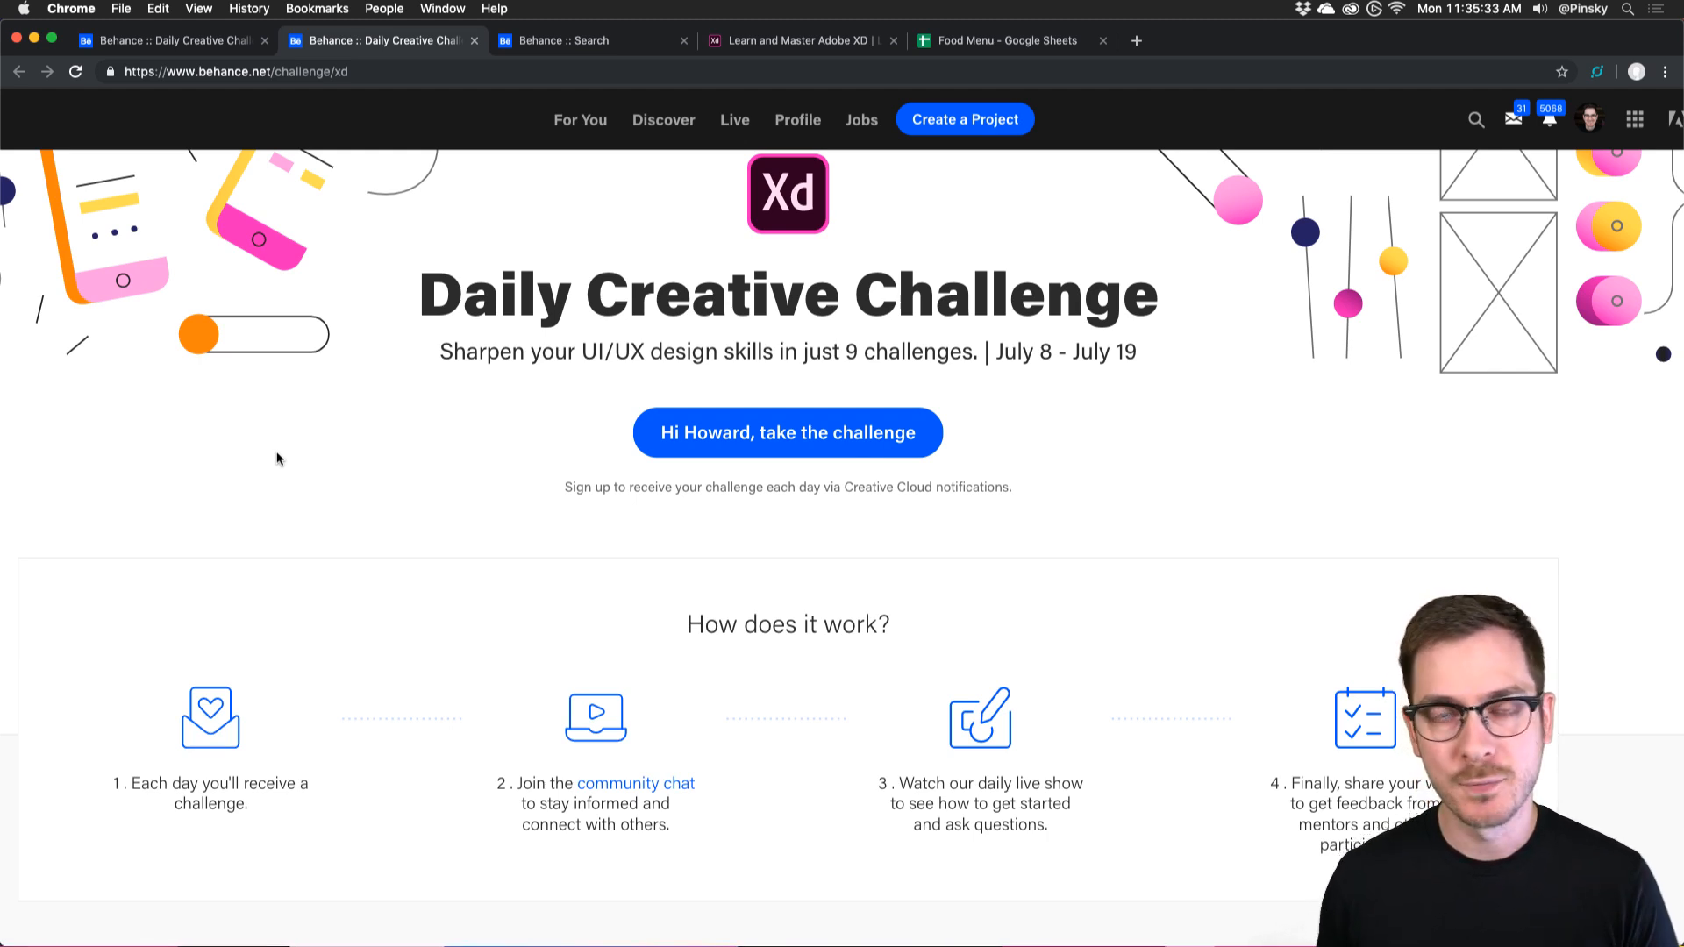
pyautogui.scroll(-5, 277, 458)
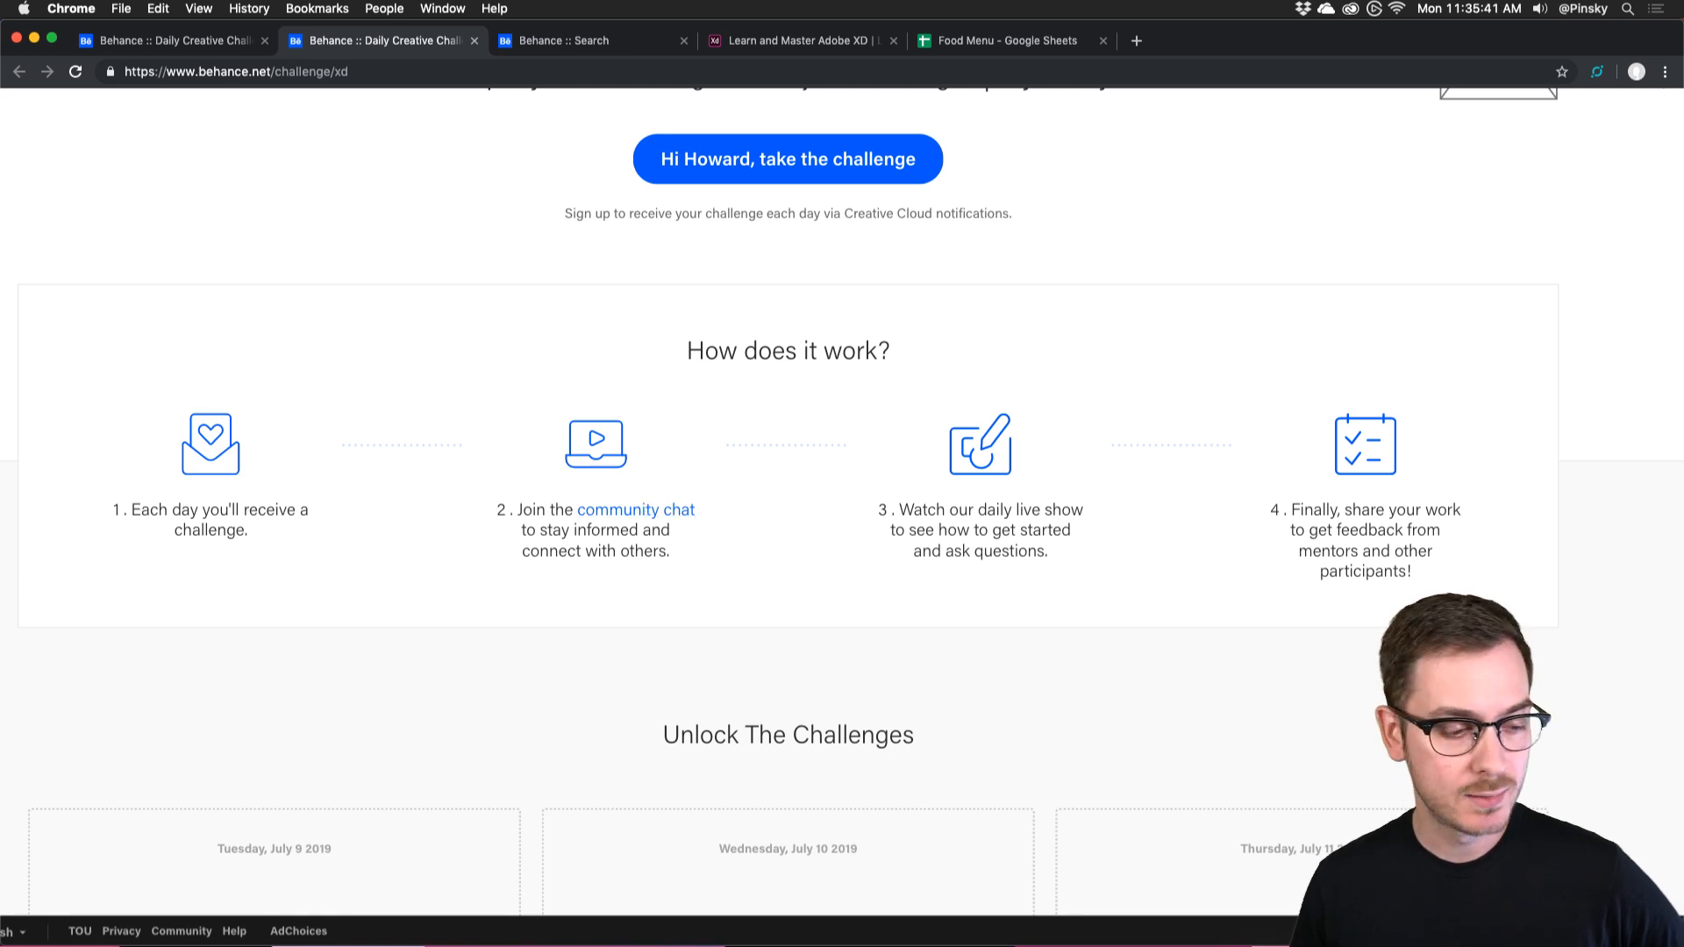
pyautogui.press('super+Tab')
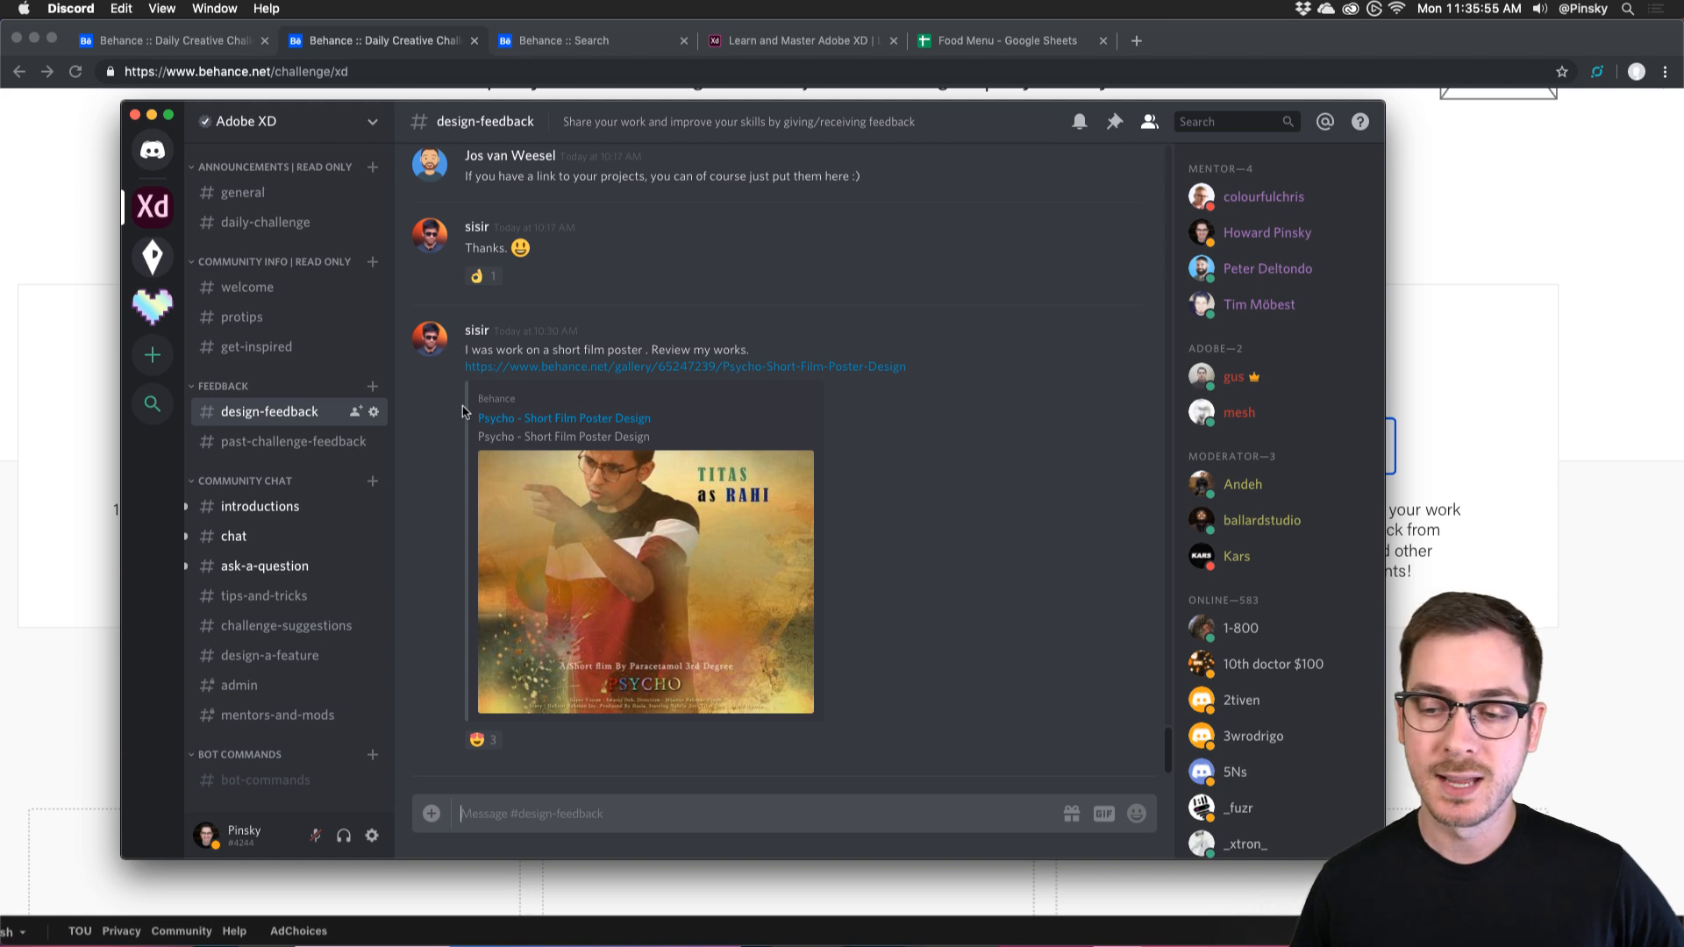
# Browse the #introductions and #chat channels, briefly checking the XD challenge page in Chrome.
pyautogui.click(259, 505)
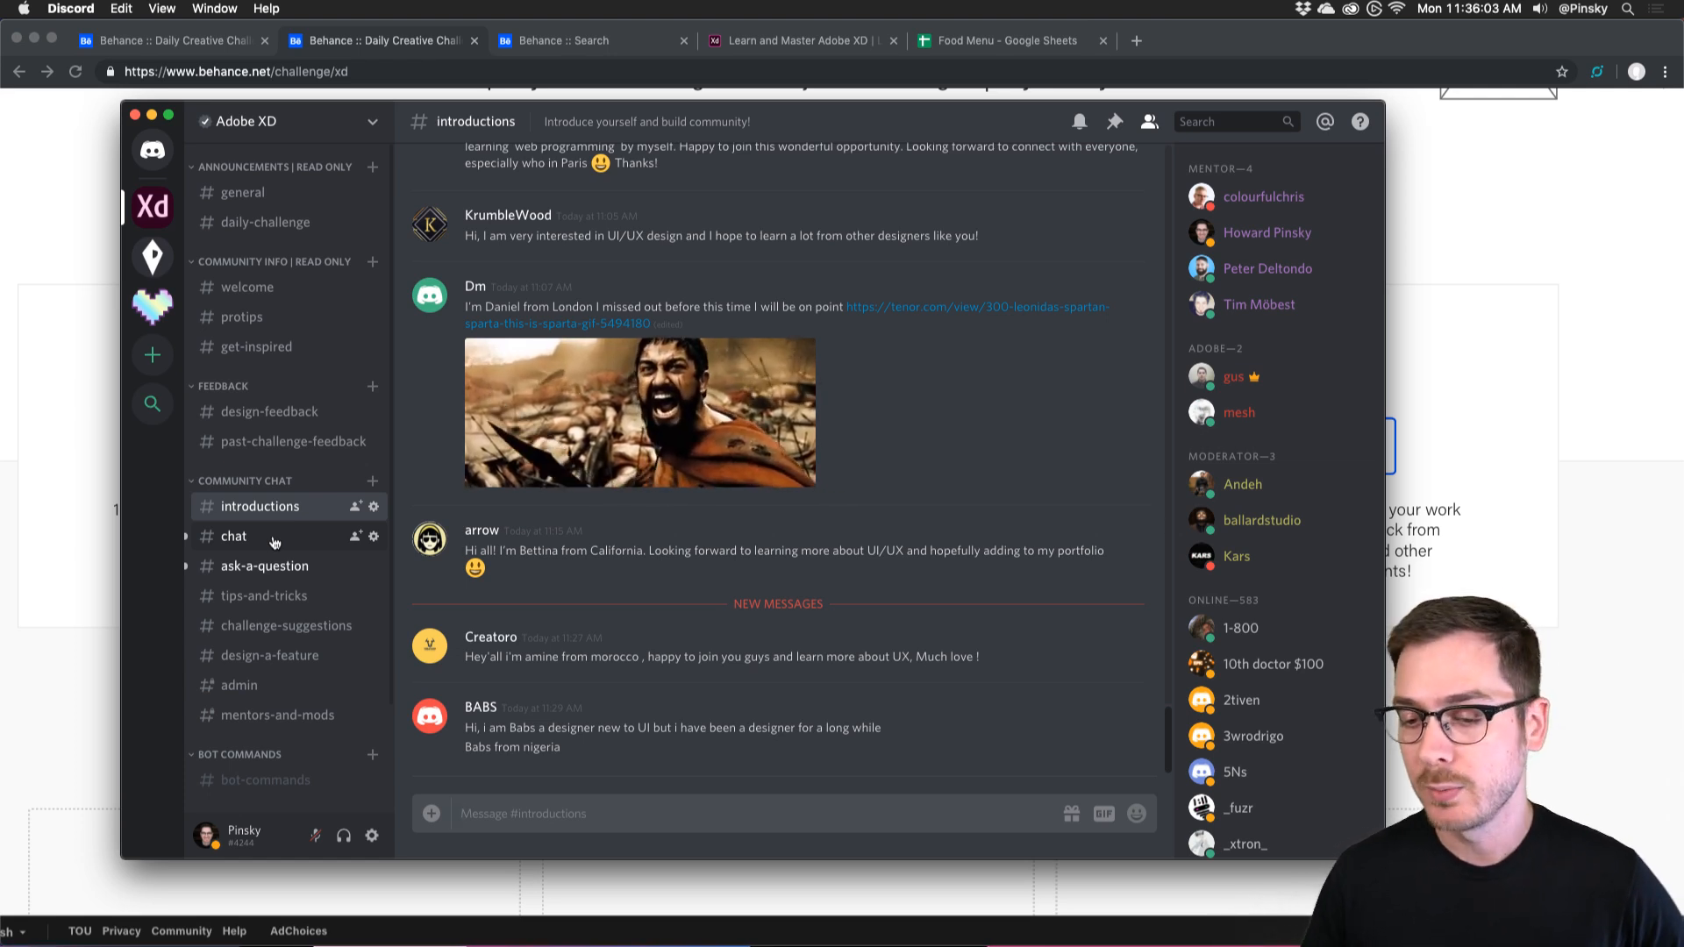
pyautogui.click(273, 538)
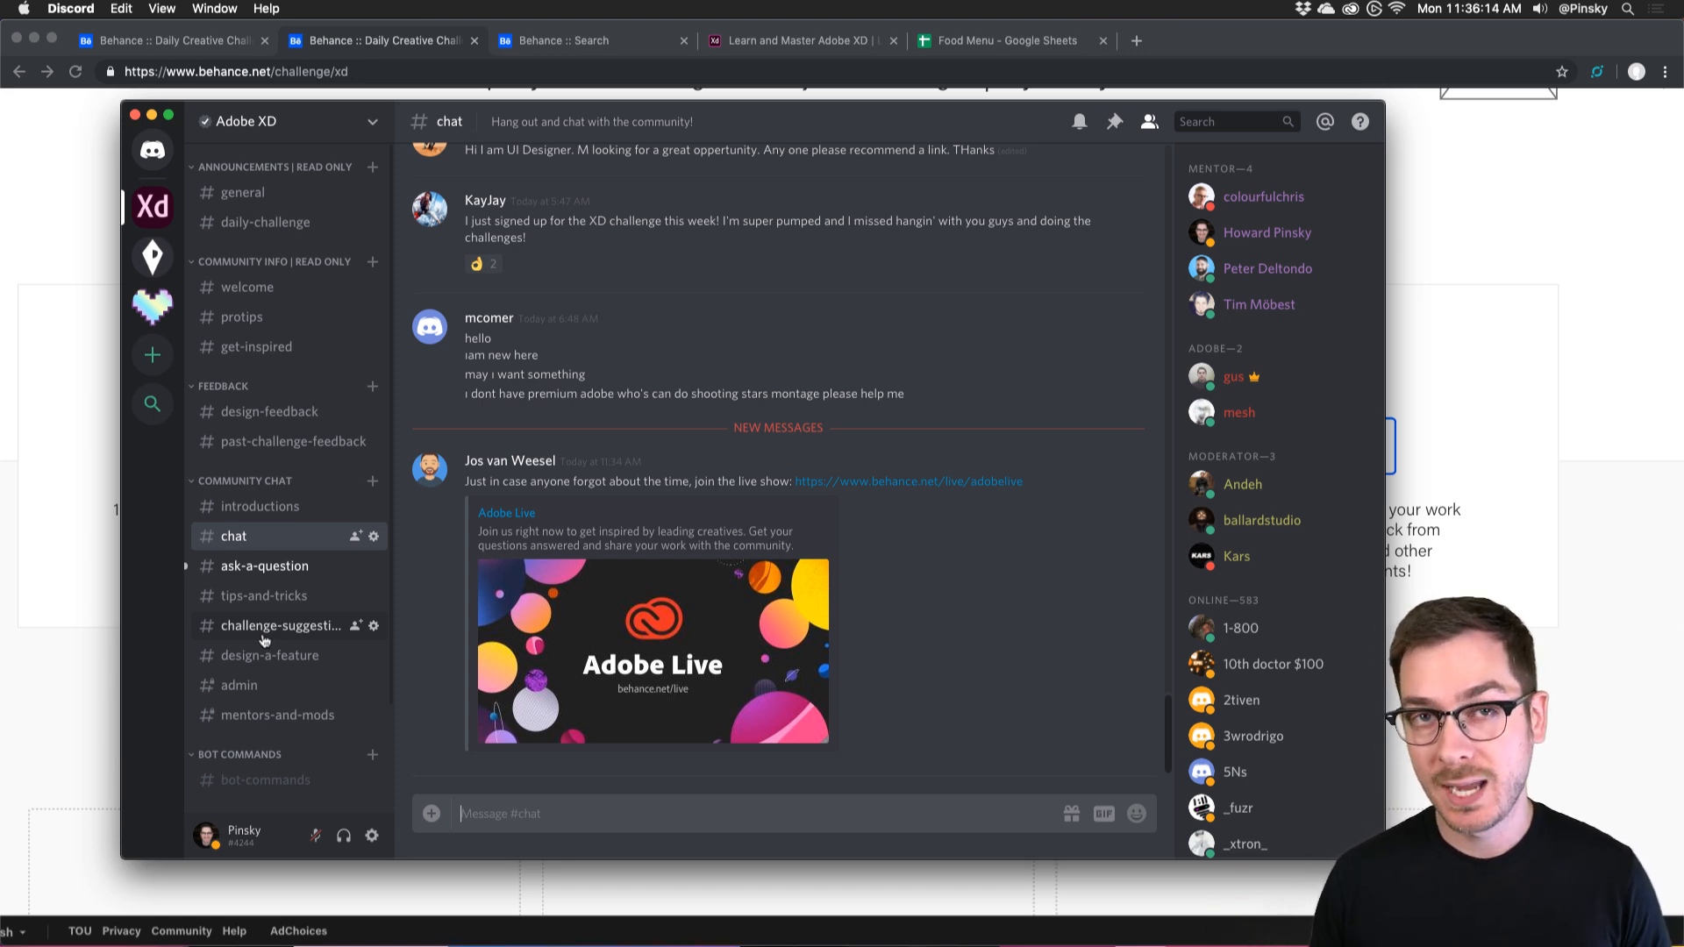
pyautogui.click(81, 471)
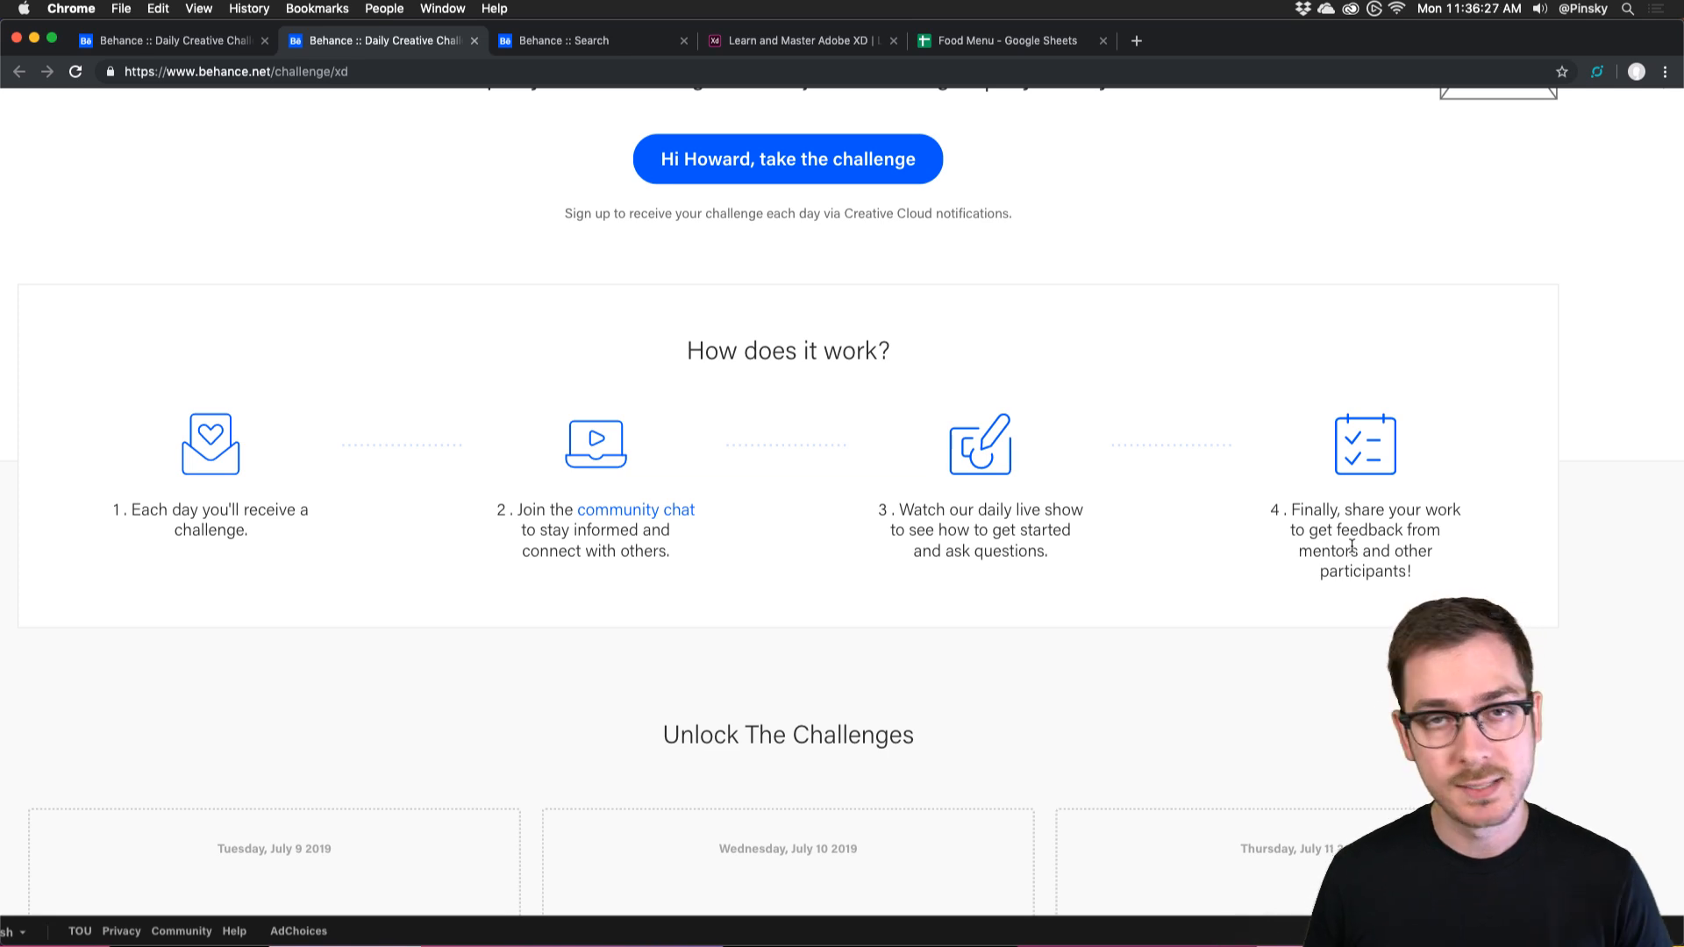
pyautogui.press('super+Tab')
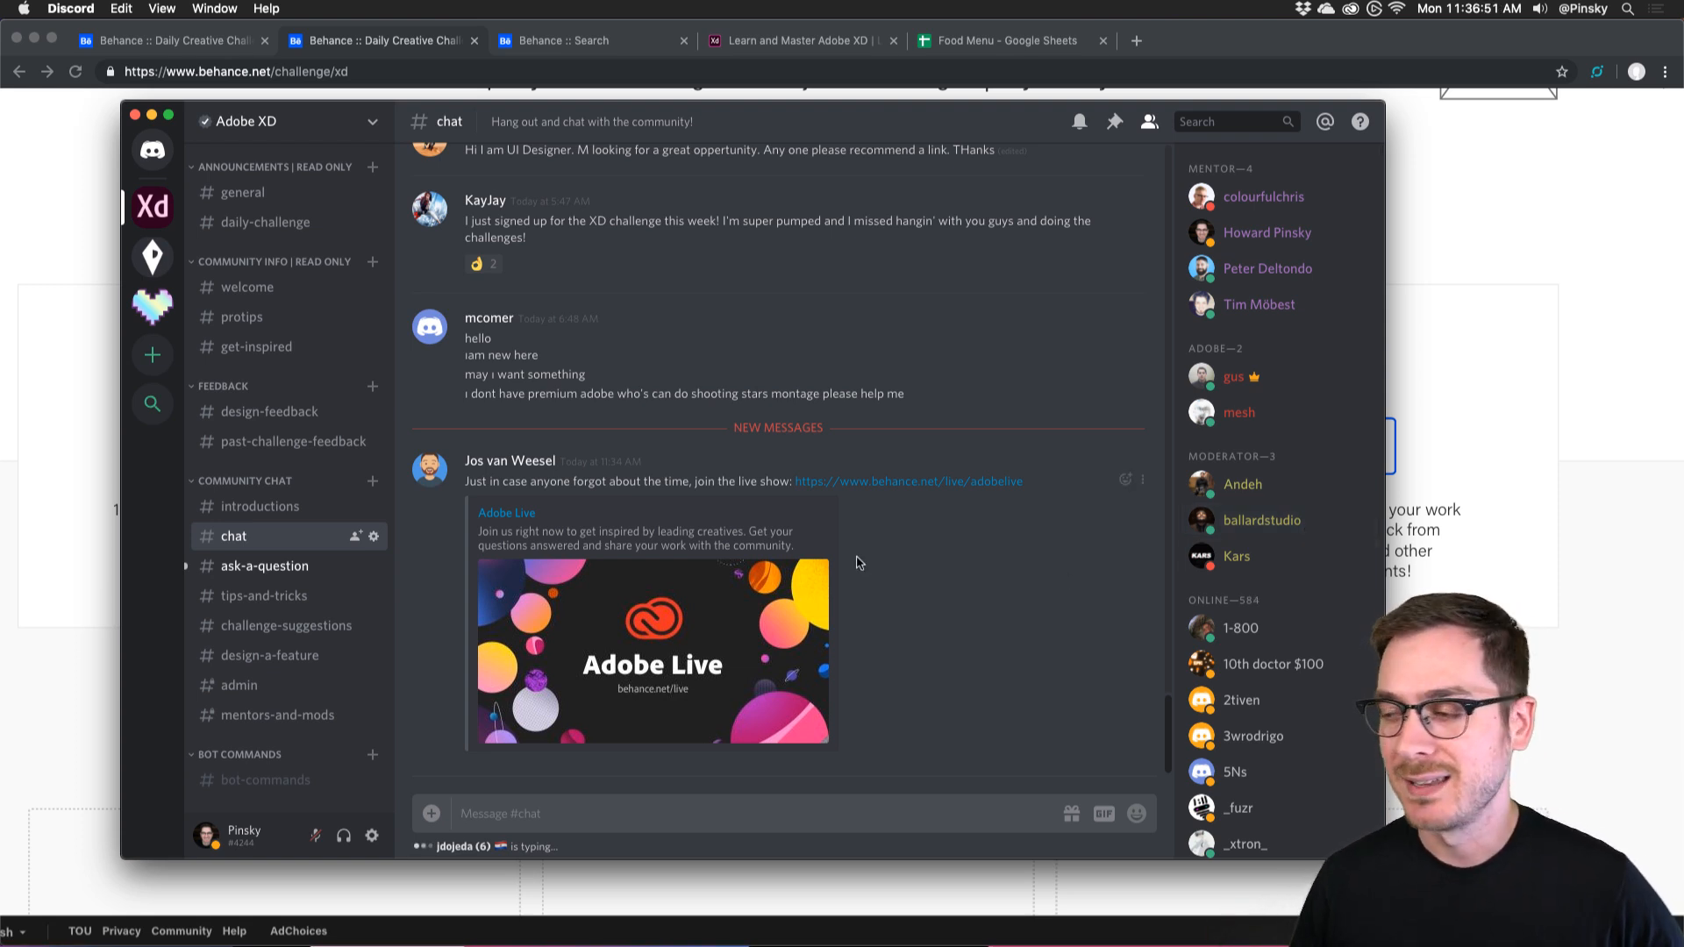
# Bring Chrome forward and browse this week's most recent xddailychallenge projects on Behance.
pyautogui.click(1510, 403)
pyautogui.scroll(1, 1128, 444)
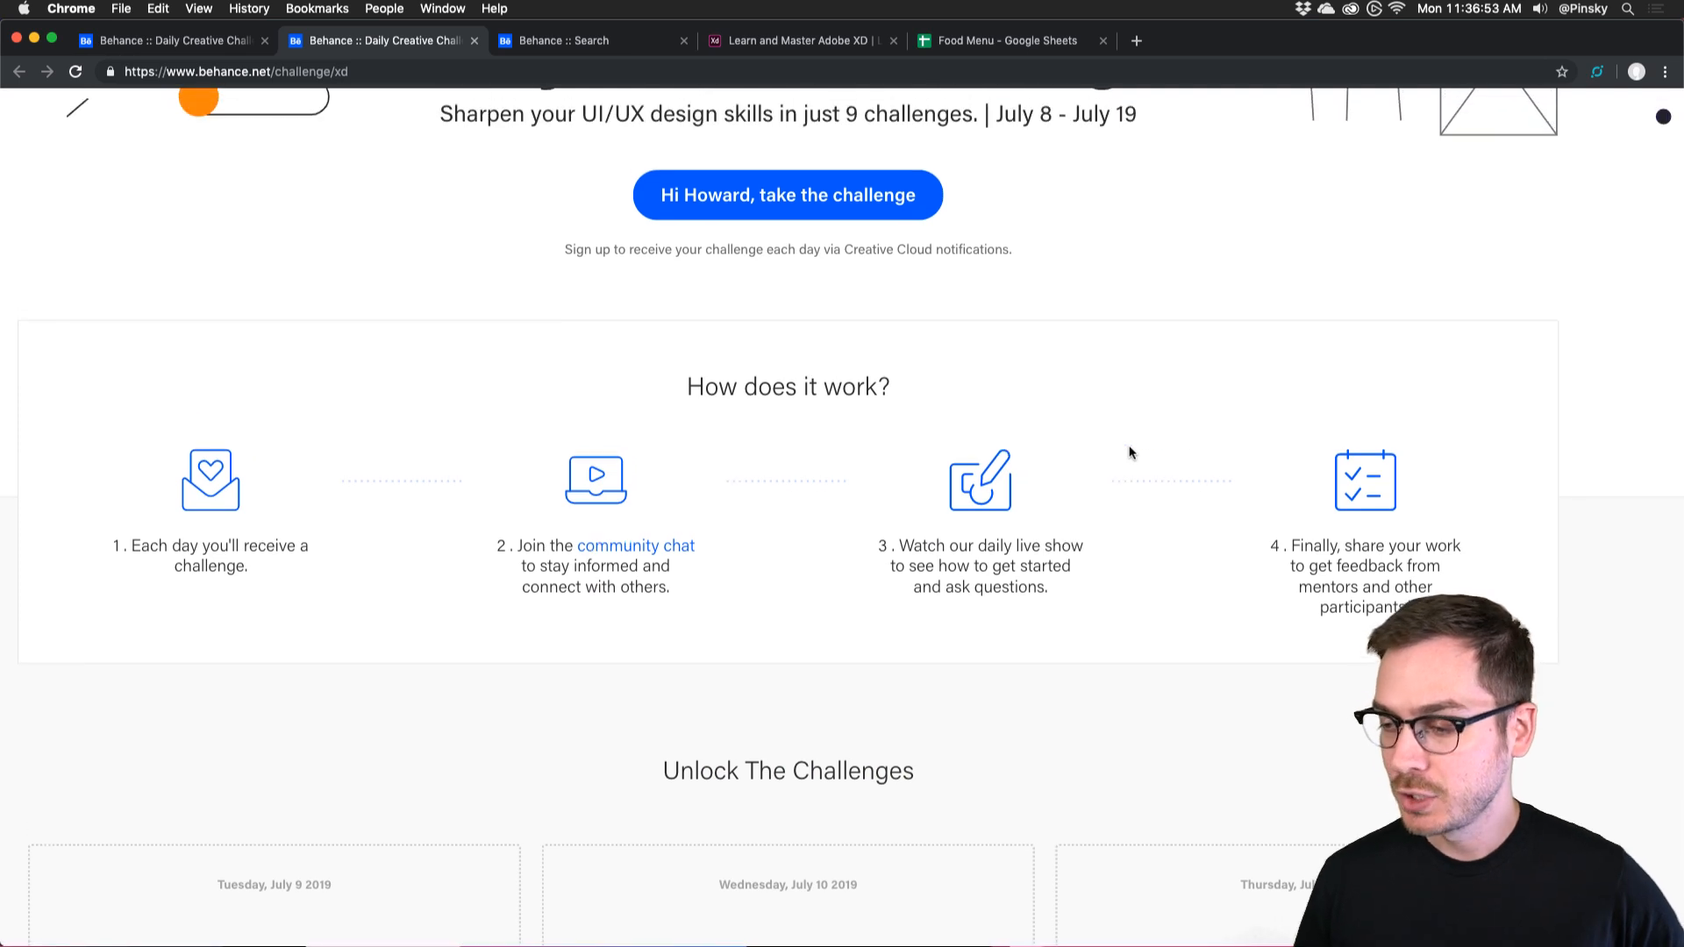
pyautogui.scroll(5, 1129, 453)
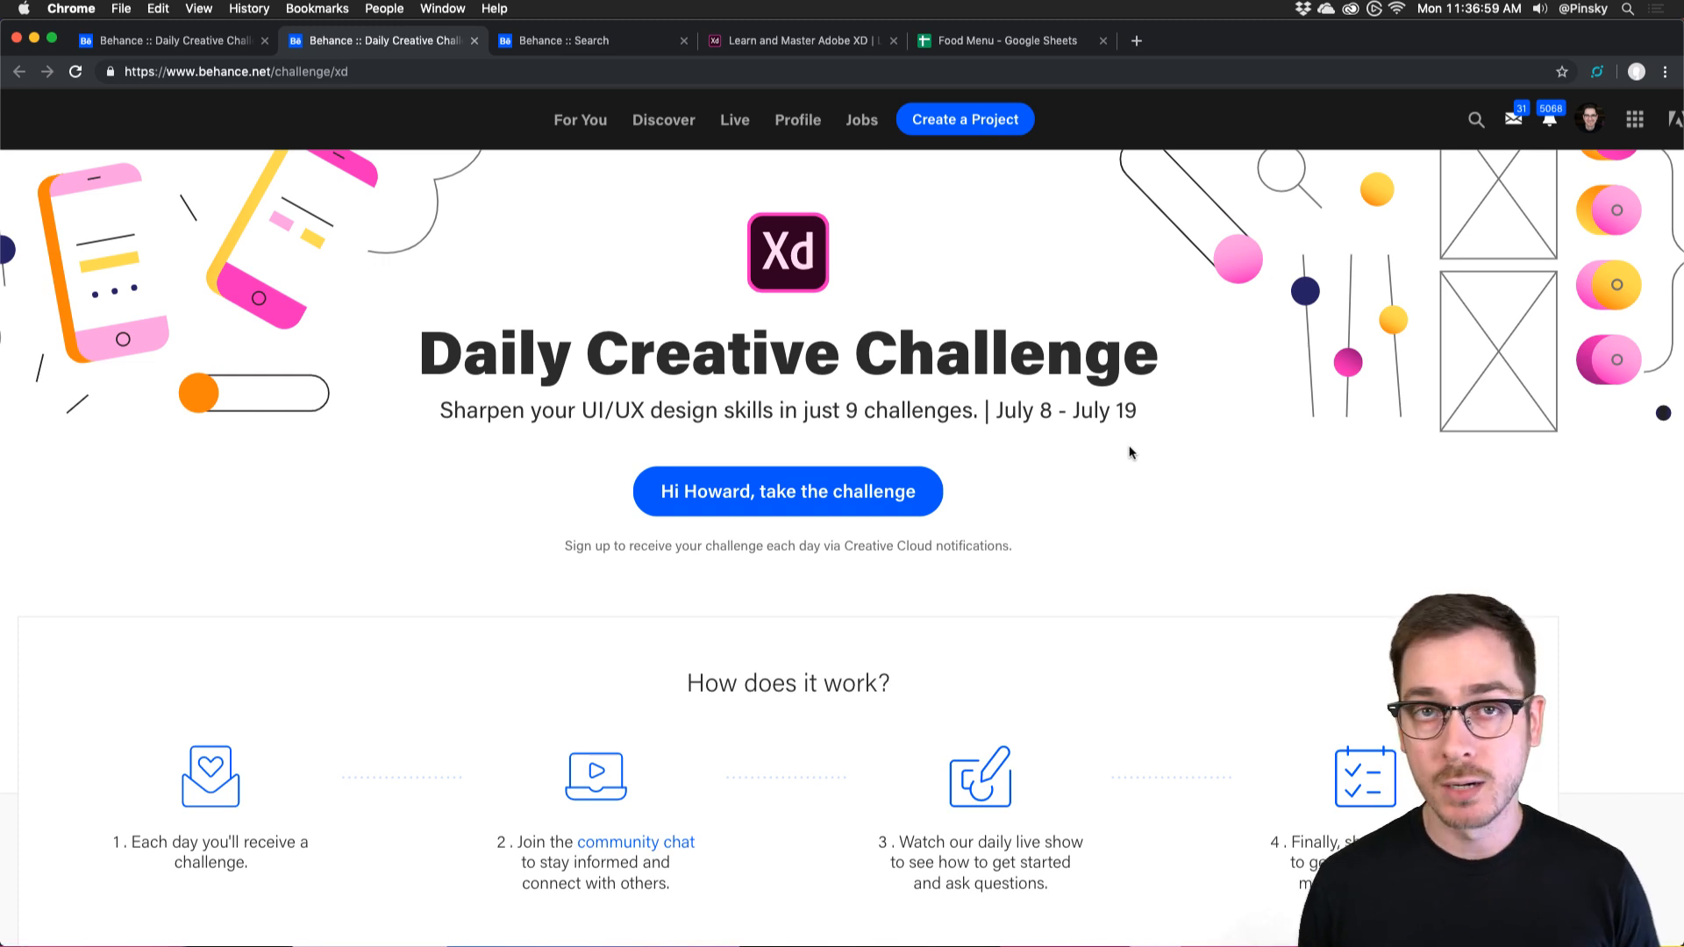
pyautogui.click(620, 44)
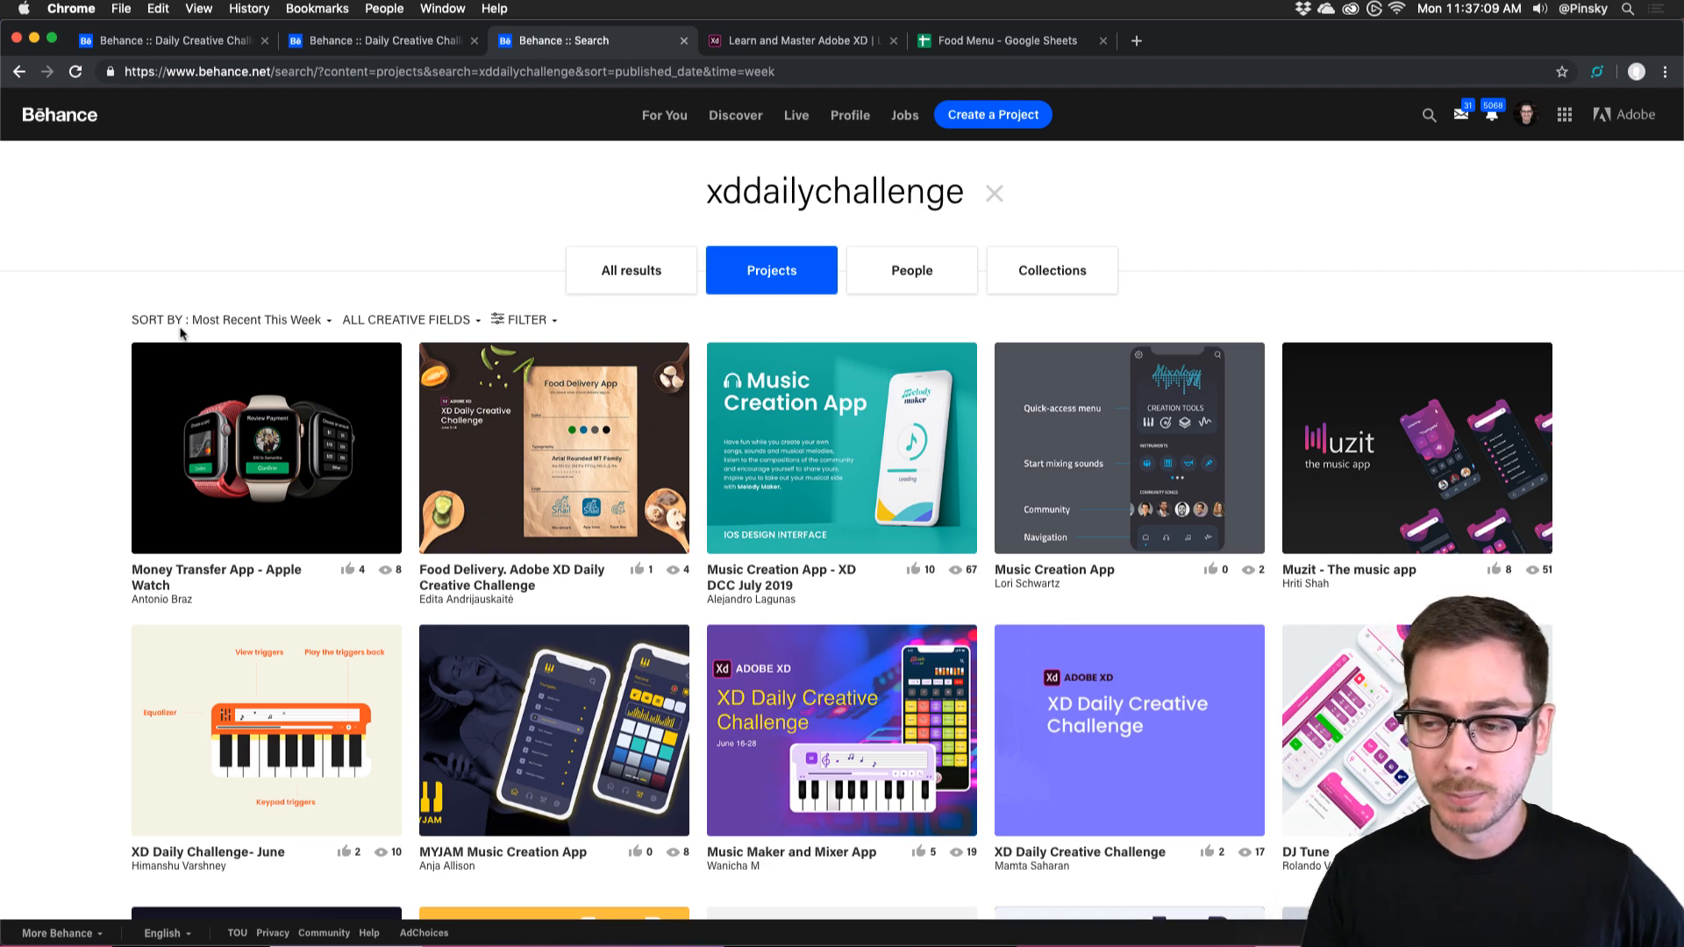
pyautogui.scroll(-15, 112, 407)
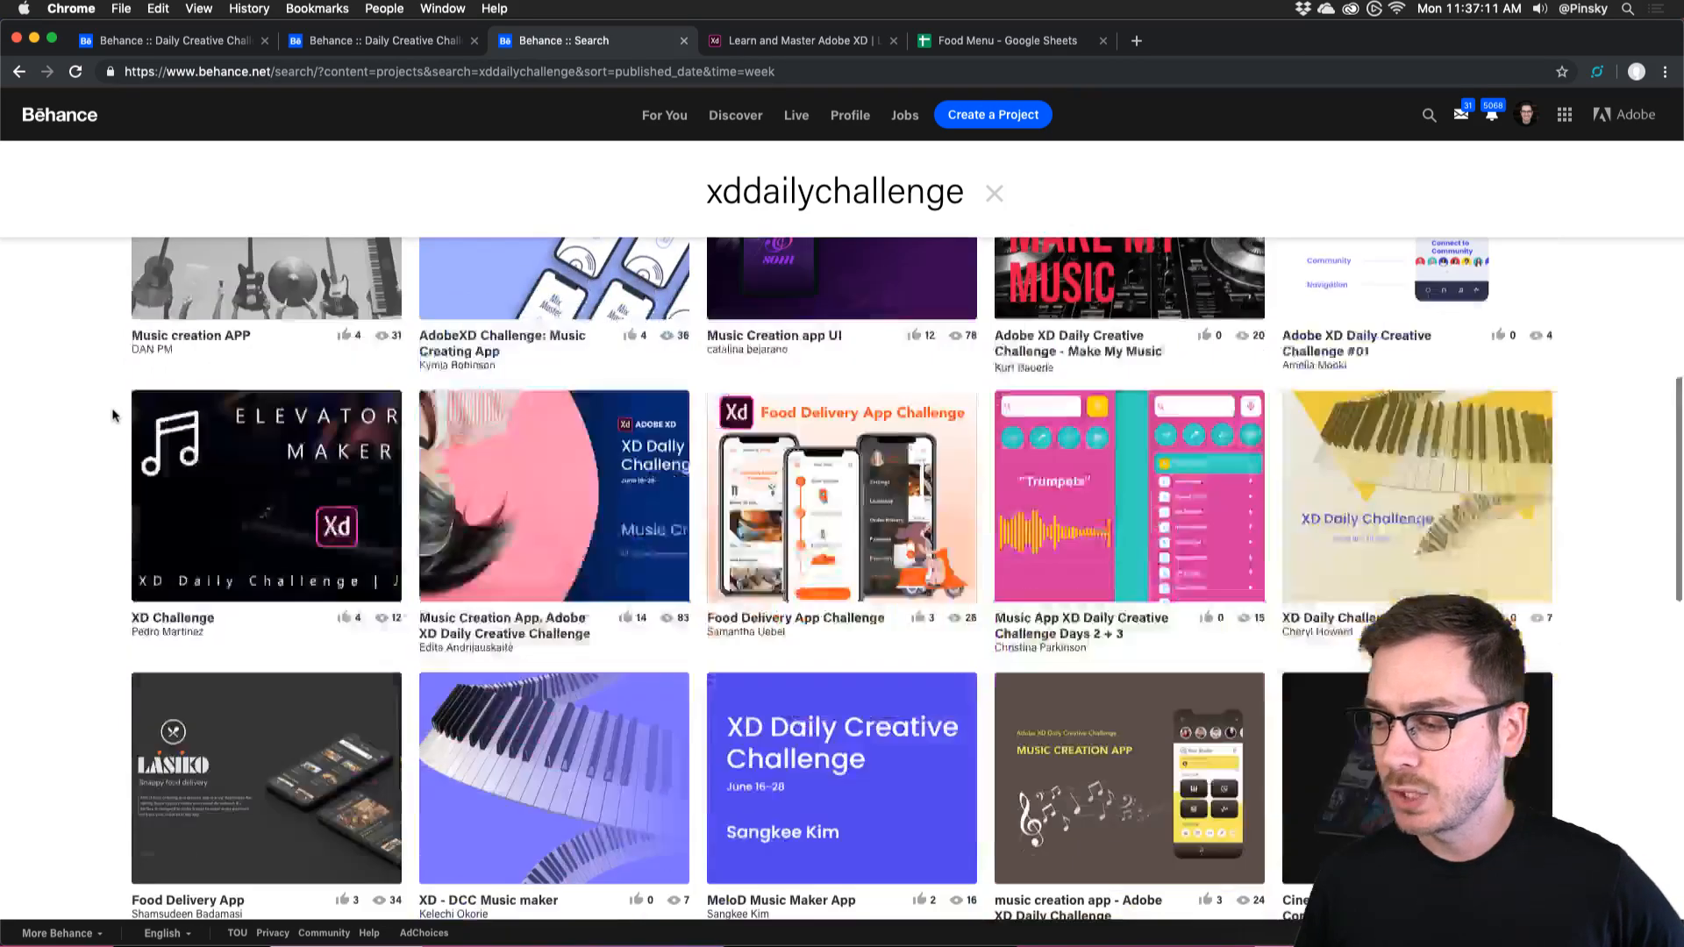
pyautogui.scroll(-10, 113, 415)
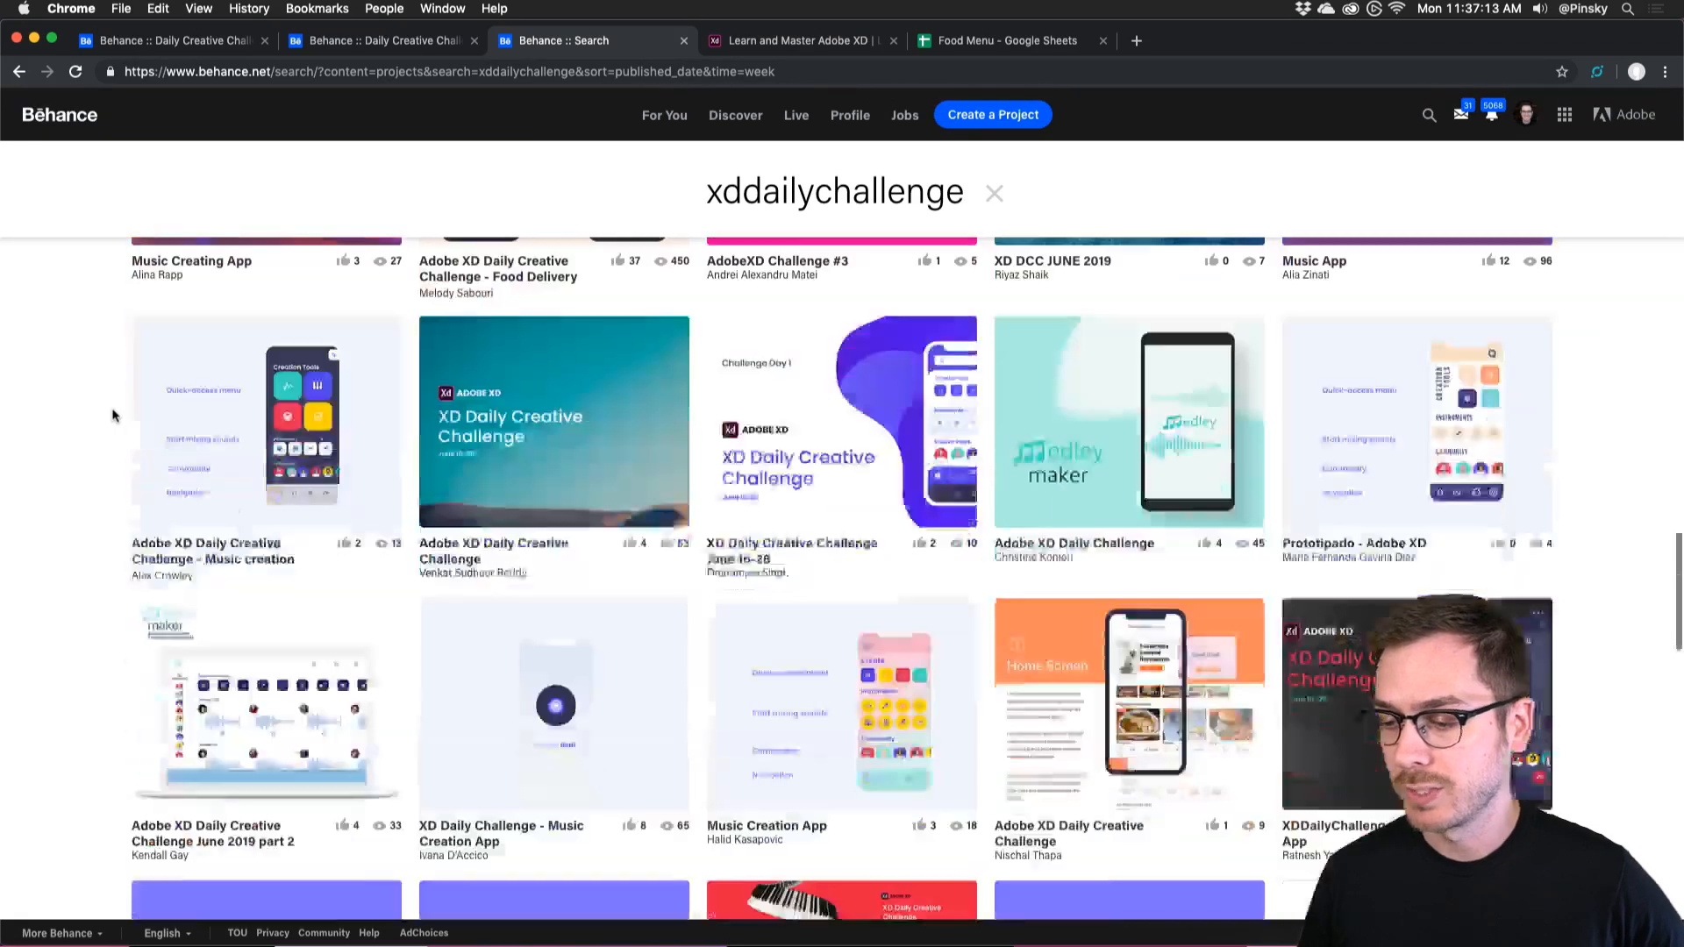
pyautogui.scroll(-10, 112, 415)
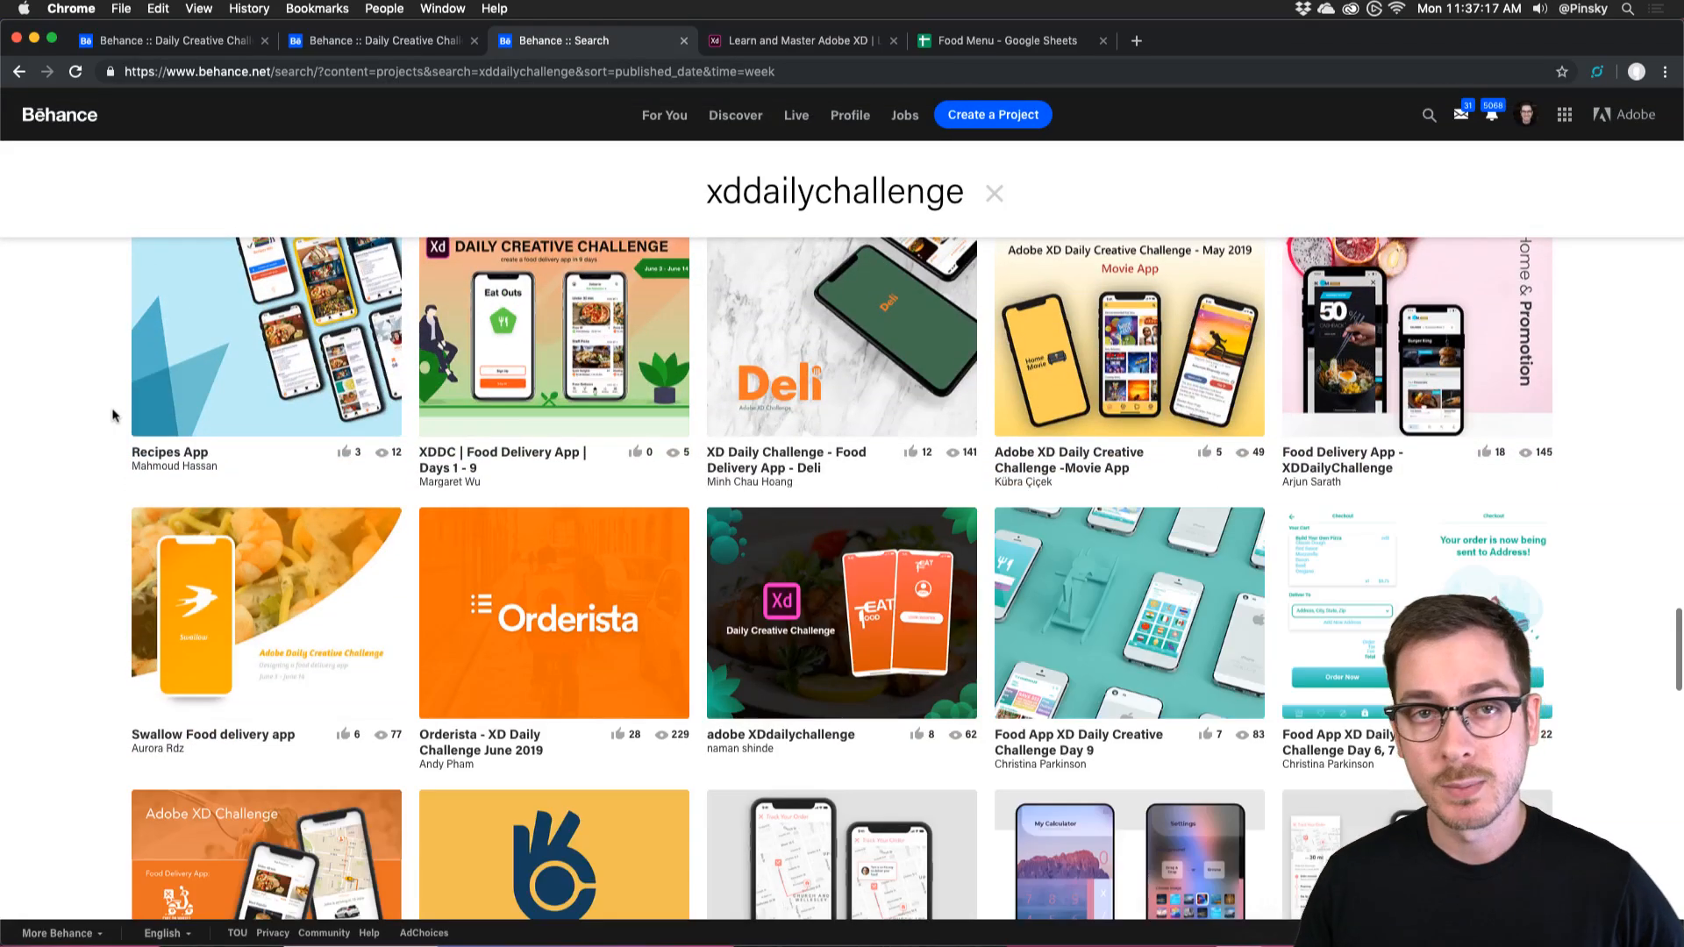
pyautogui.scroll(20, 113, 415)
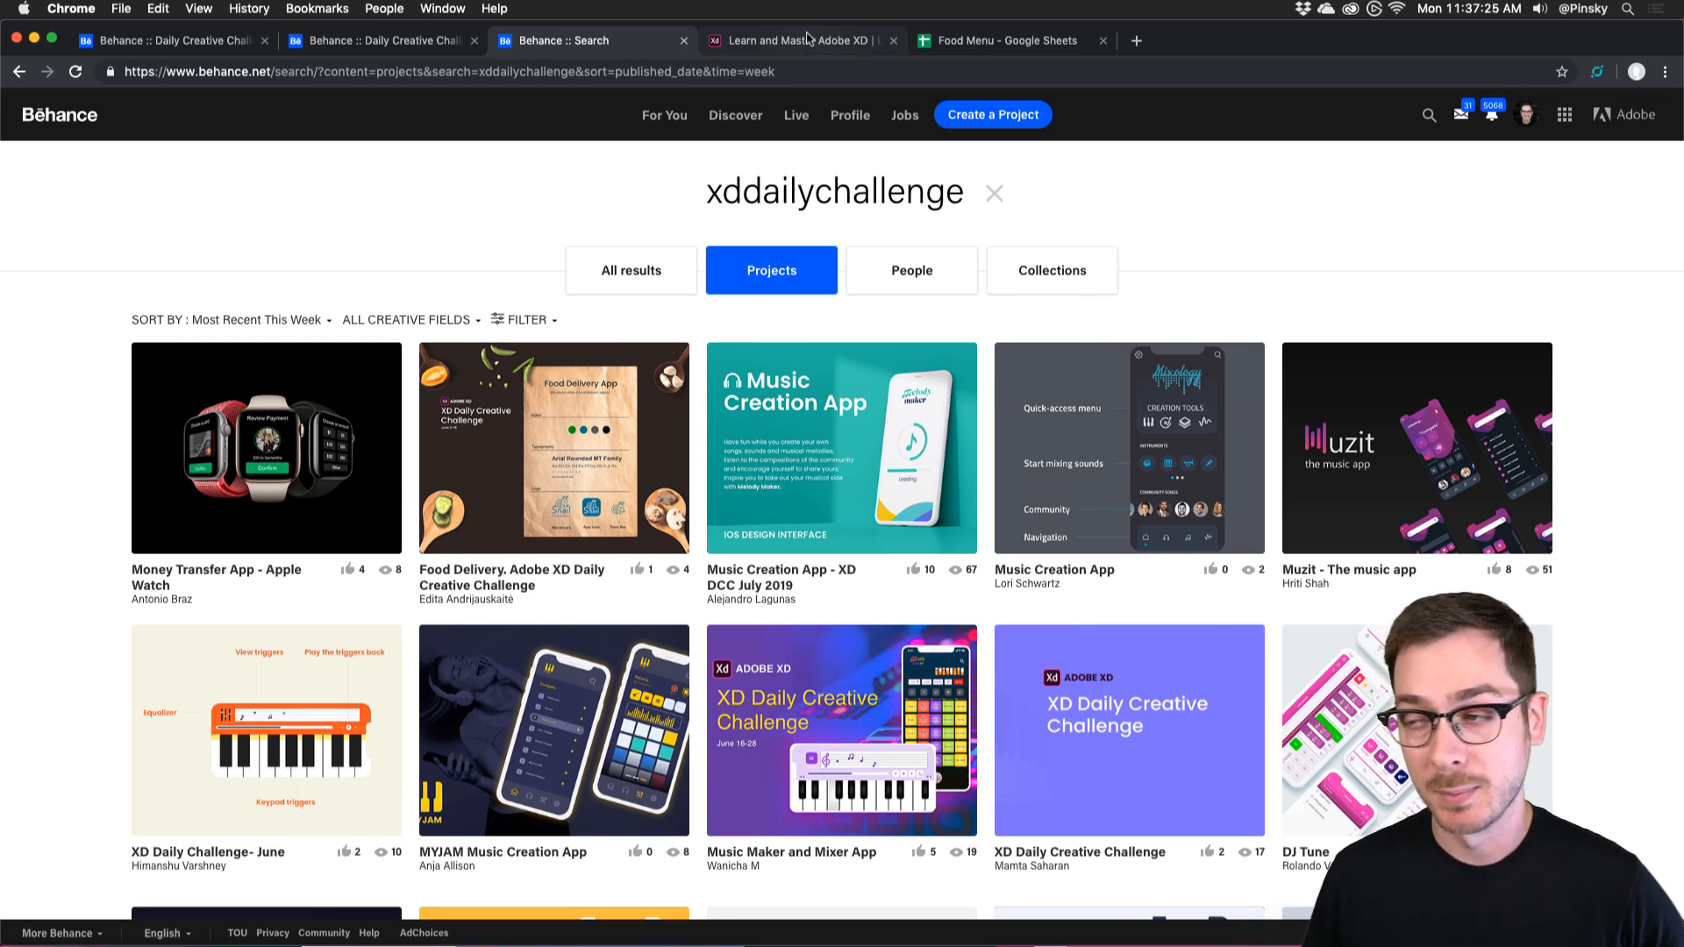
# Switch to letsxd.com and browse its home page of XD tutorial series.
pyautogui.click(808, 38)
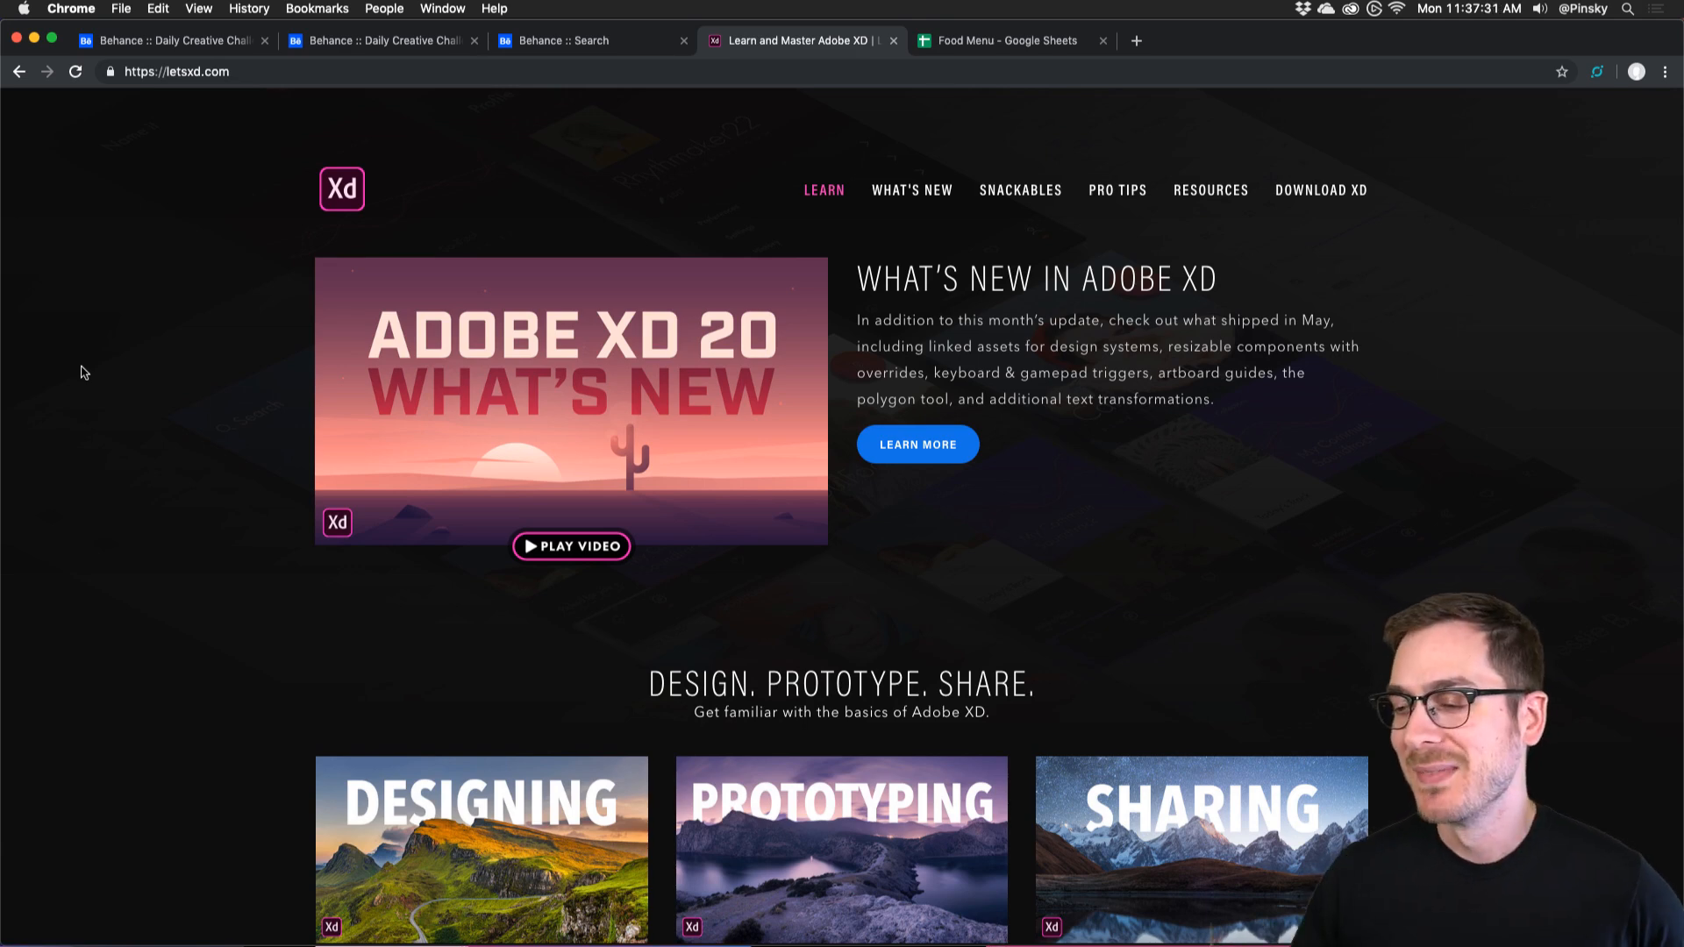
pyautogui.scroll(-5, 84, 372)
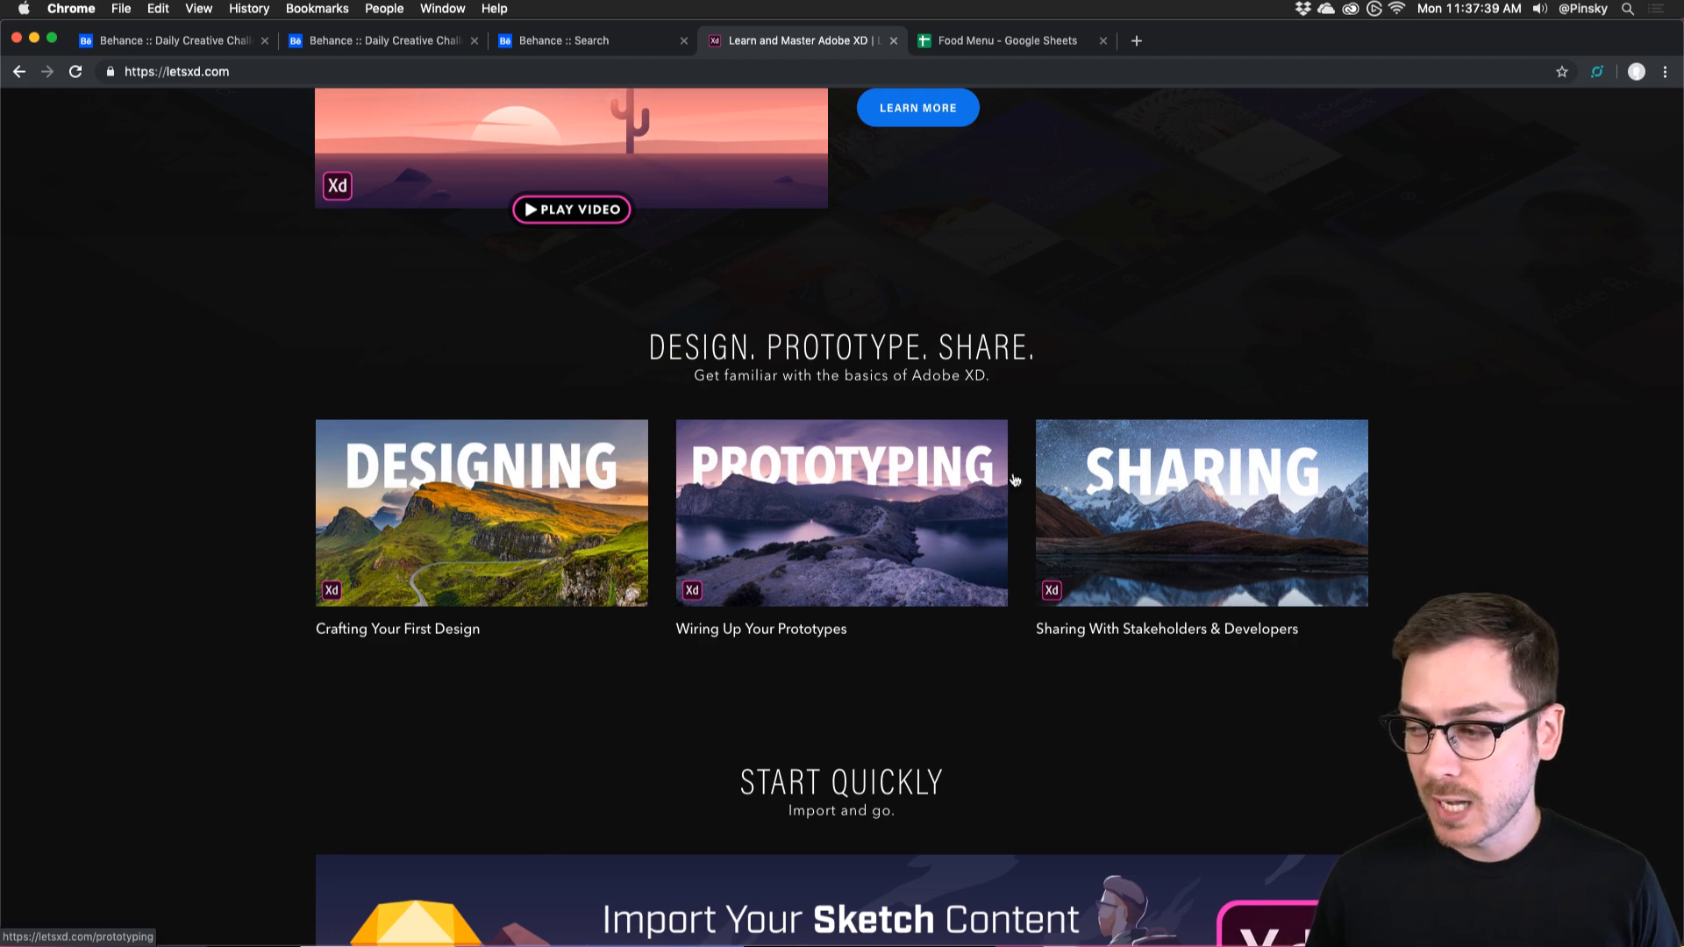
pyautogui.scroll(-8, 1274, 496)
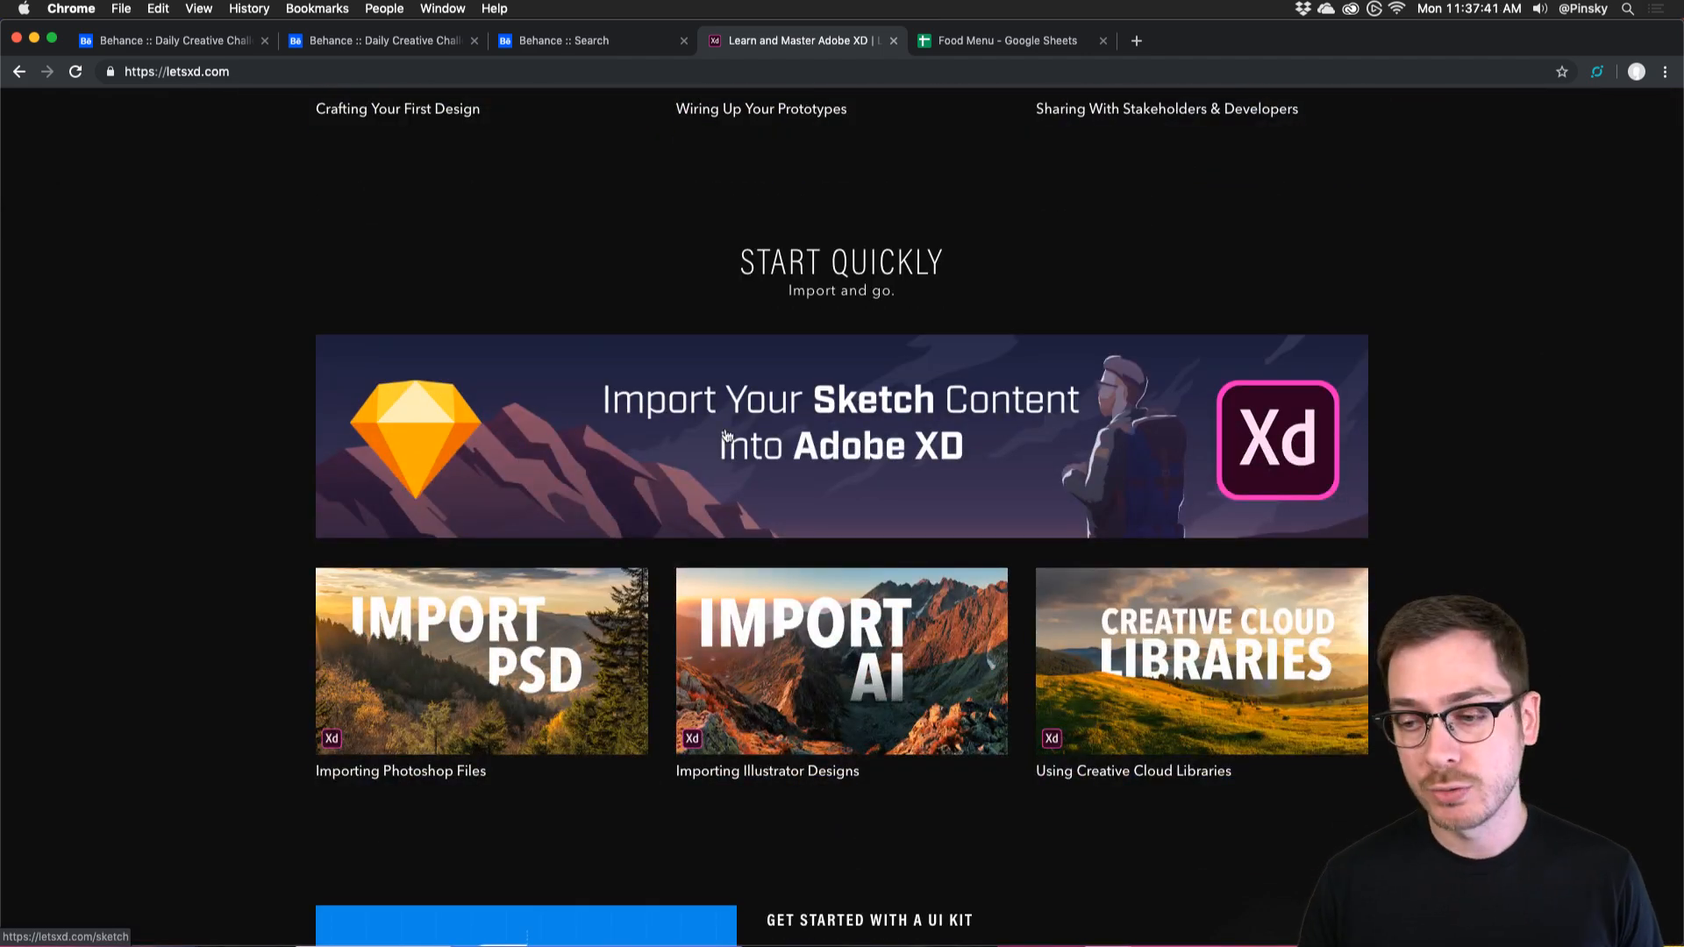
pyautogui.scroll(-3, 726, 436)
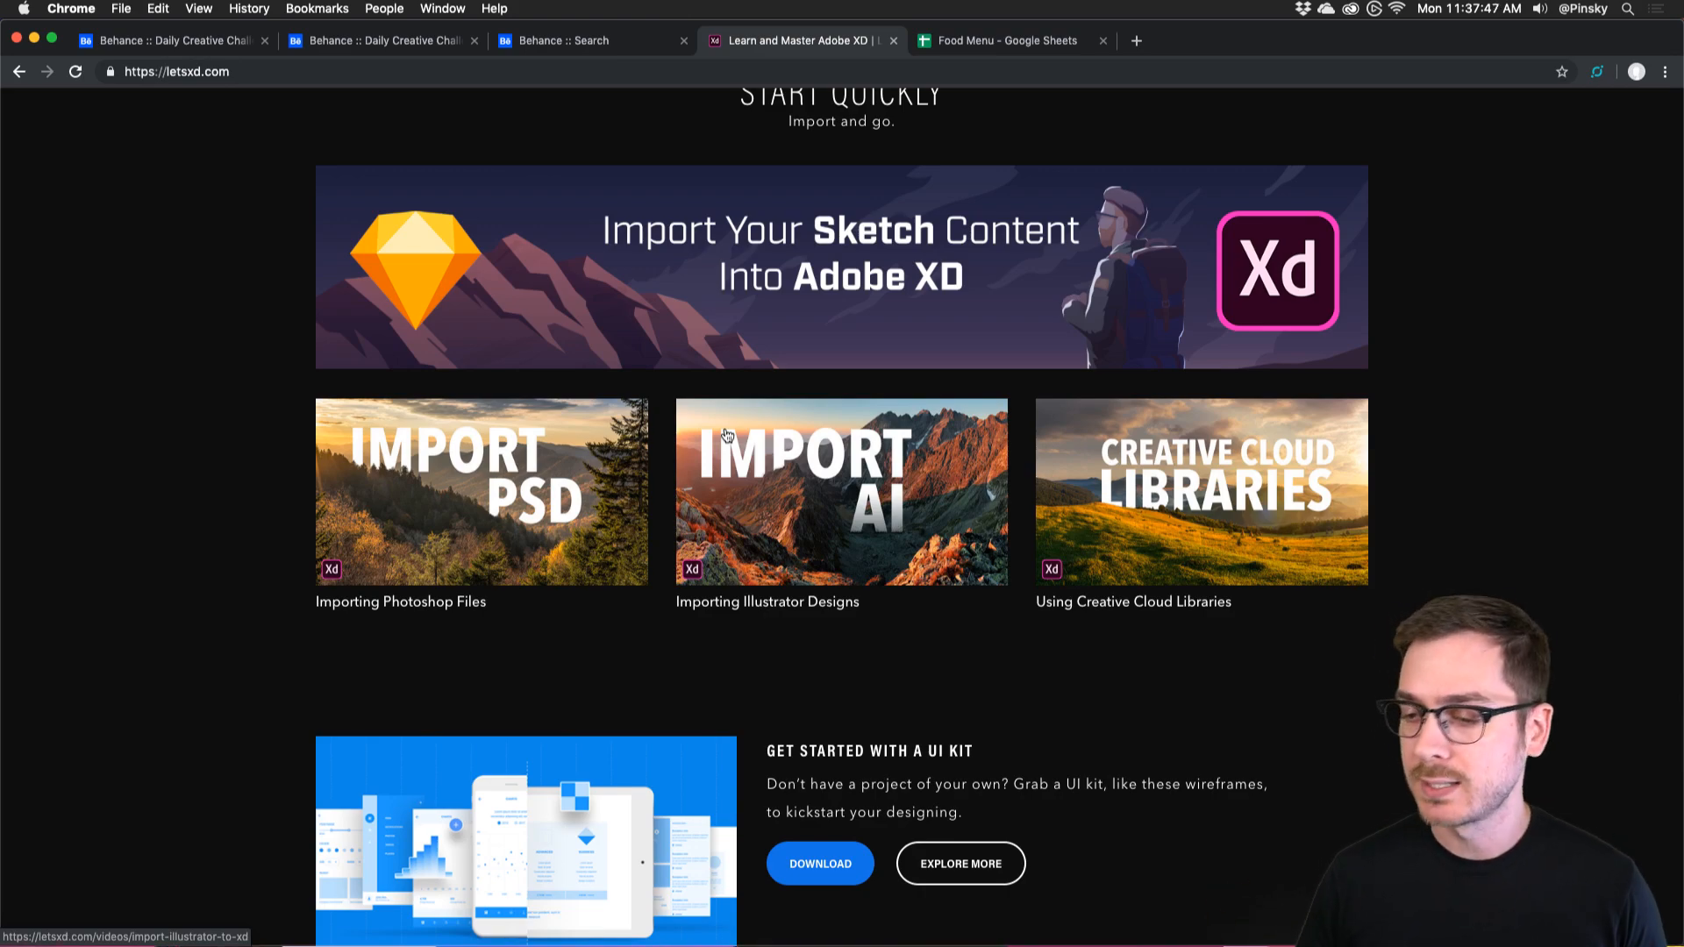
pyautogui.scroll(-15, 460, 487)
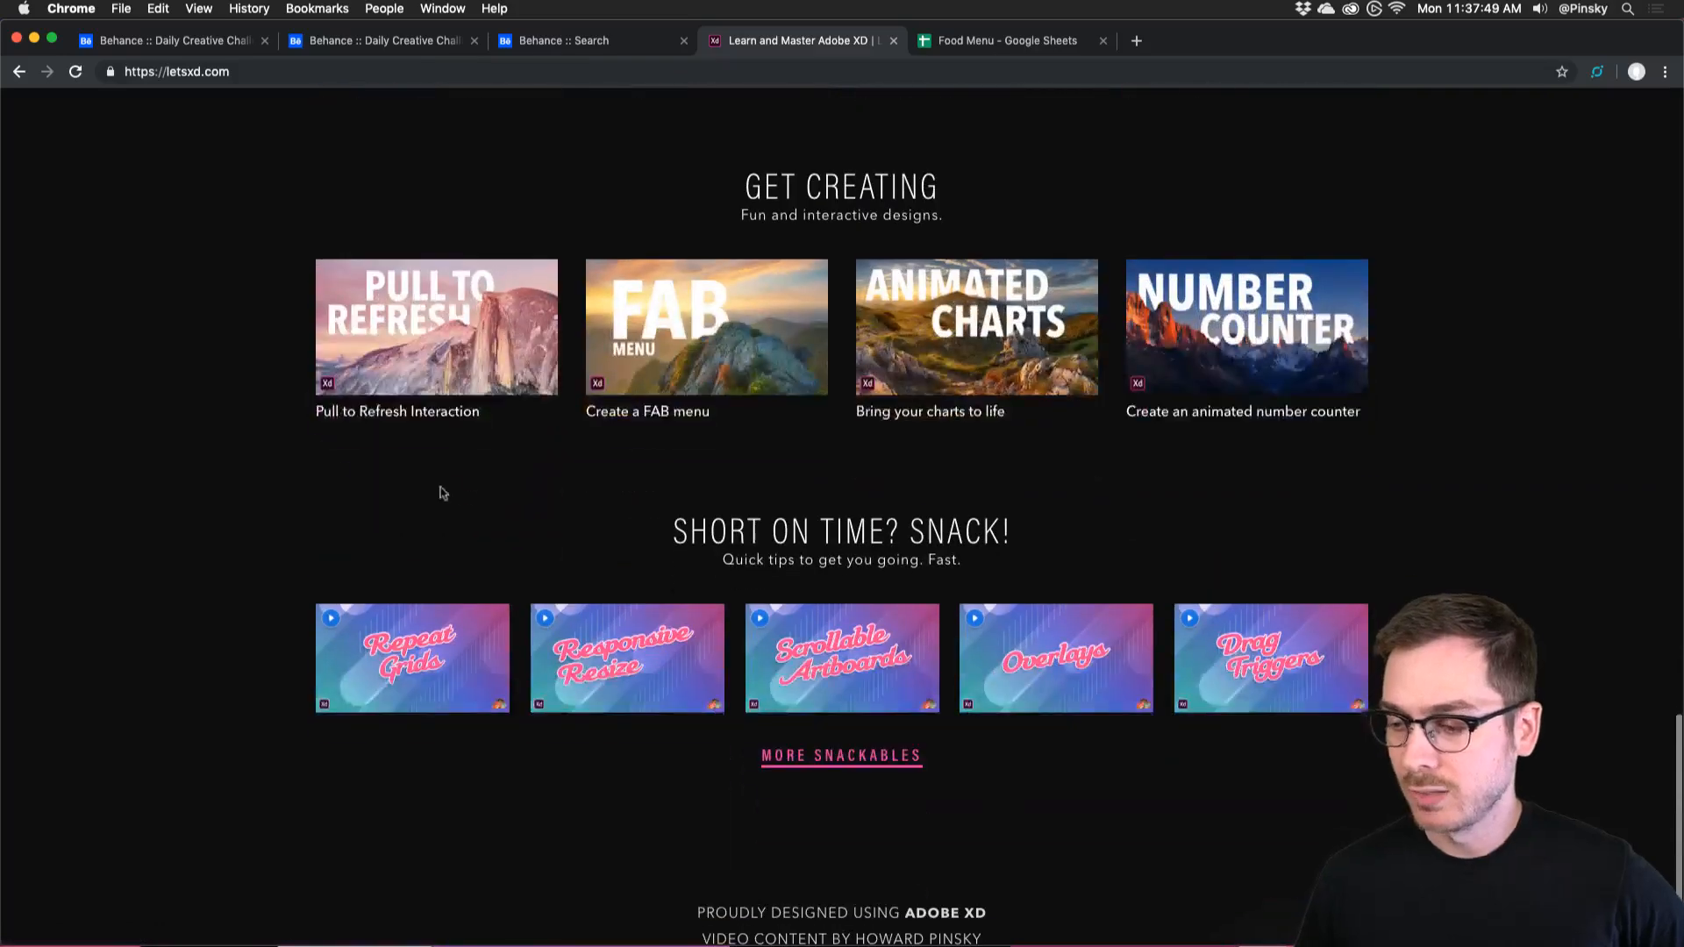
pyautogui.scroll(15, 301, 417)
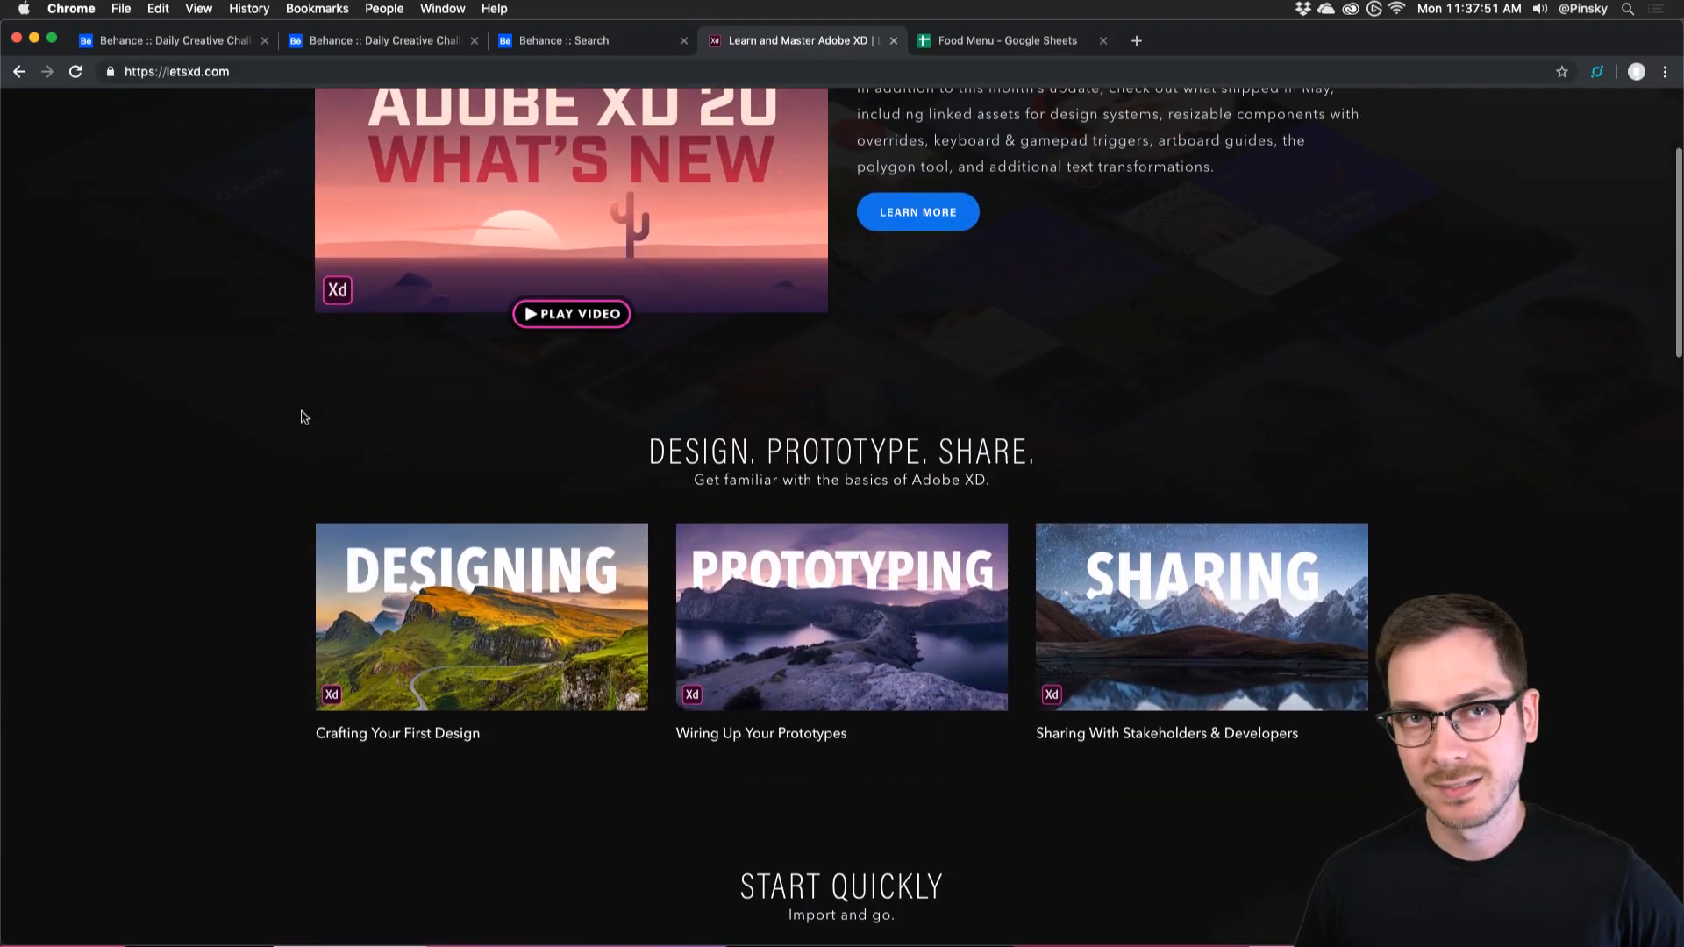
# Open the Prototyping series, browse its lessons, then return to the Behance challenge tab.
pyautogui.click(843, 618)
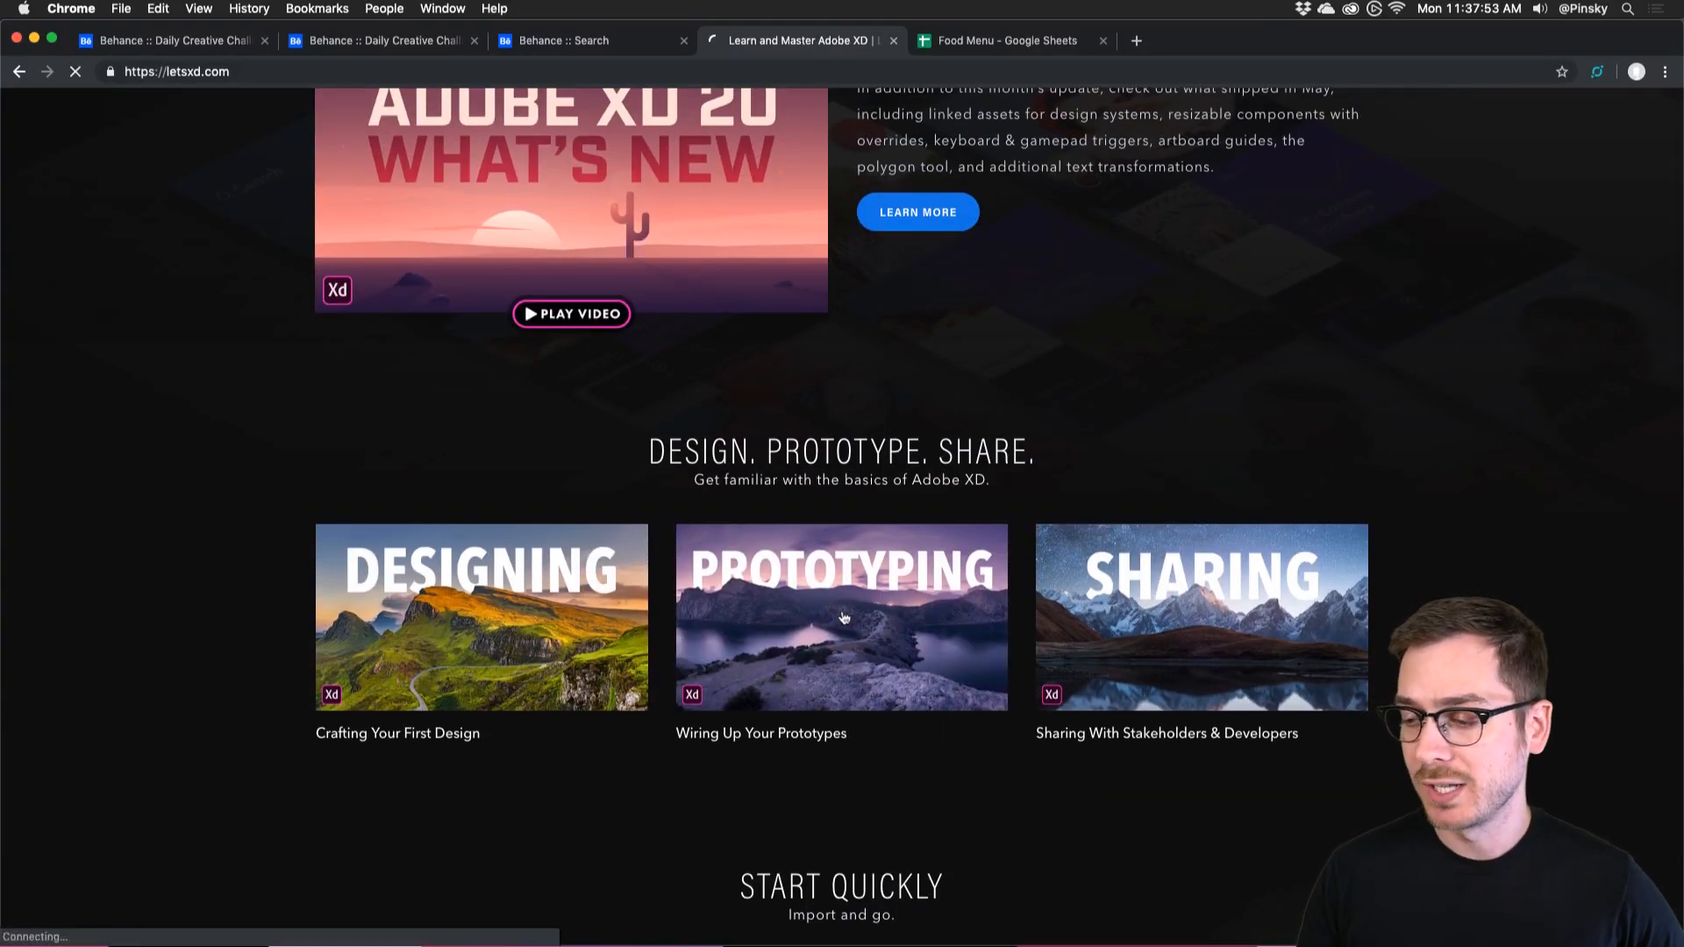
pyautogui.scroll(-2, 254, 351)
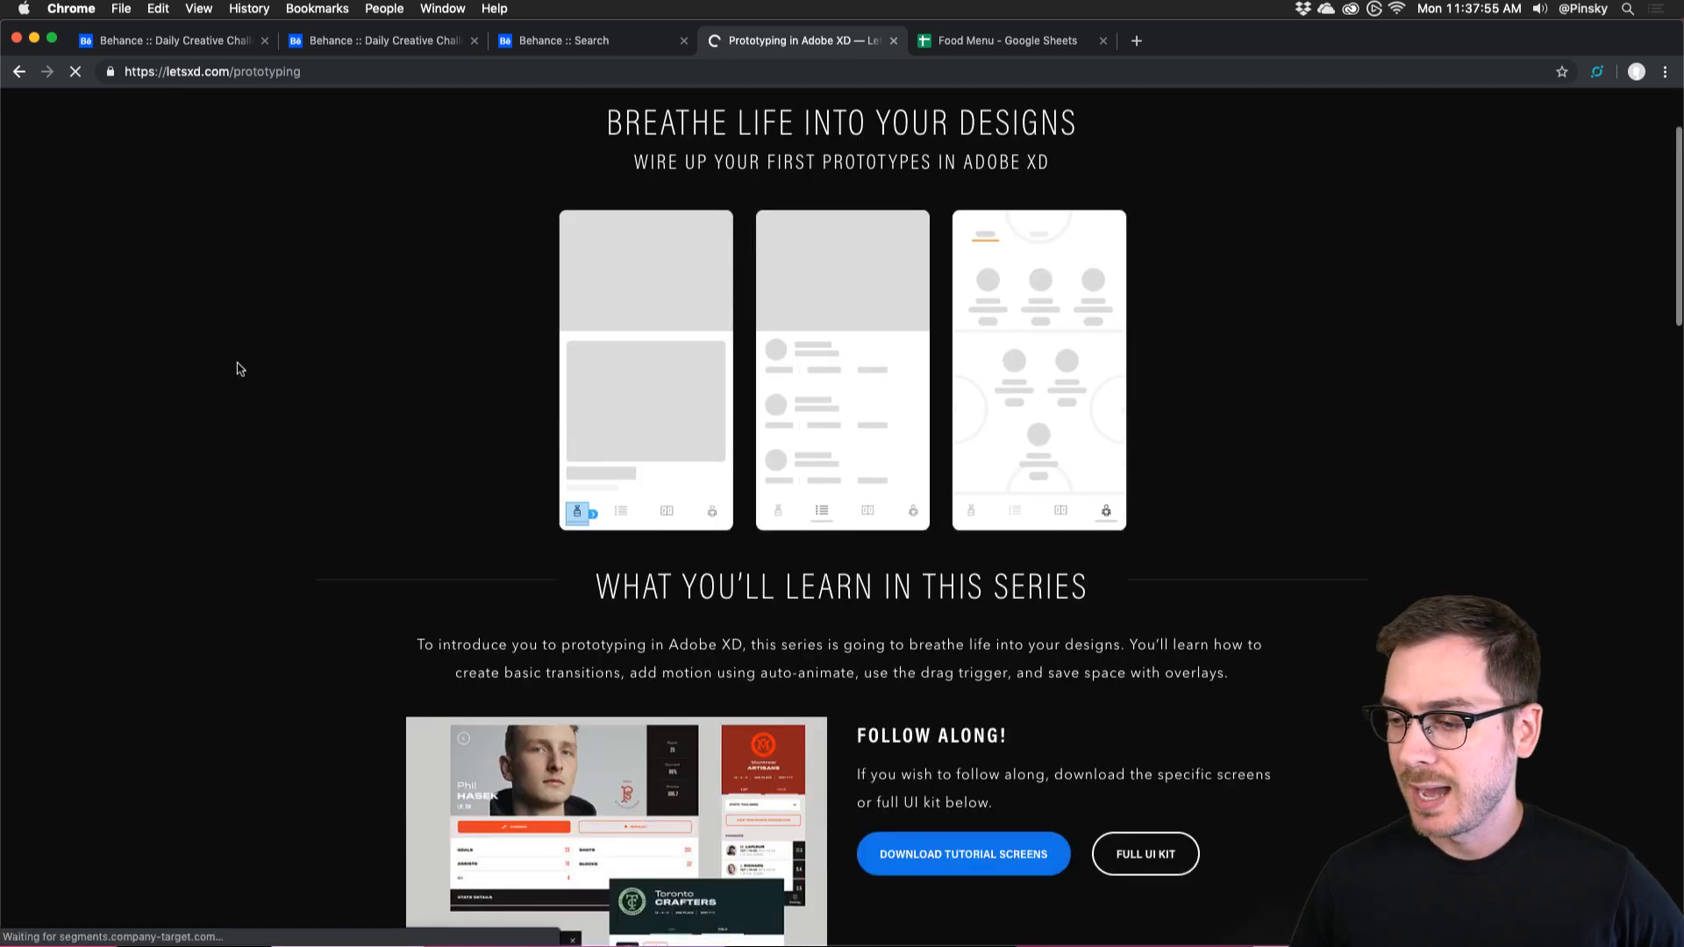
pyautogui.scroll(-6, 236, 366)
pyautogui.scroll(-3, 255, 386)
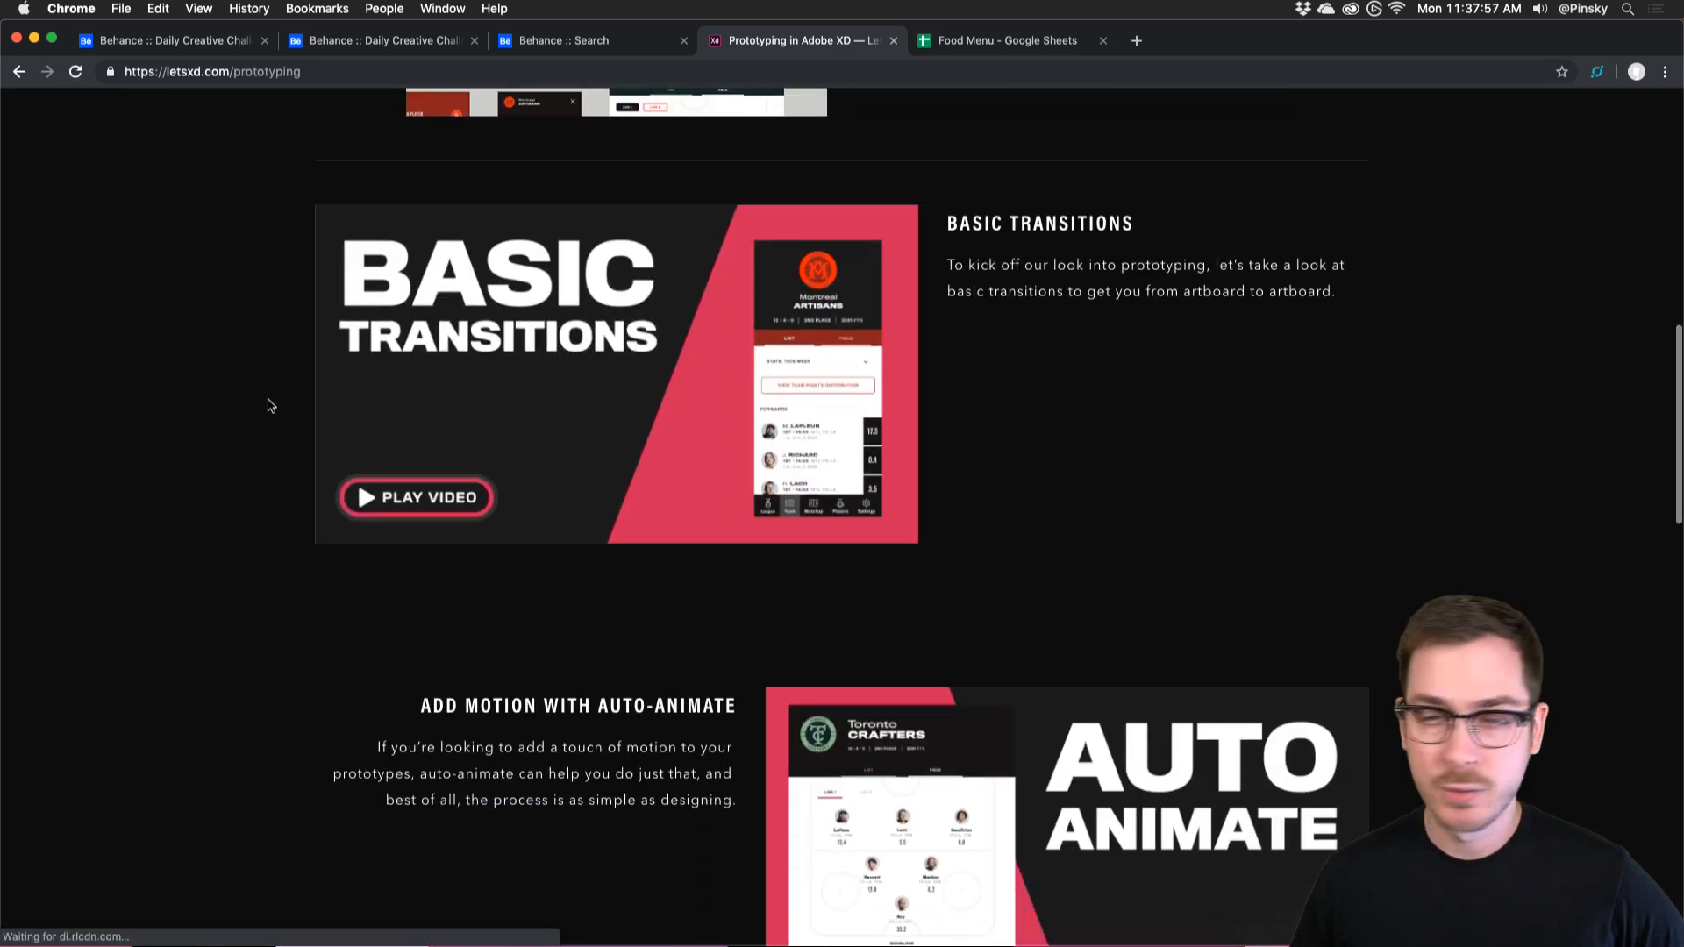
pyautogui.scroll(-5, 996, 263)
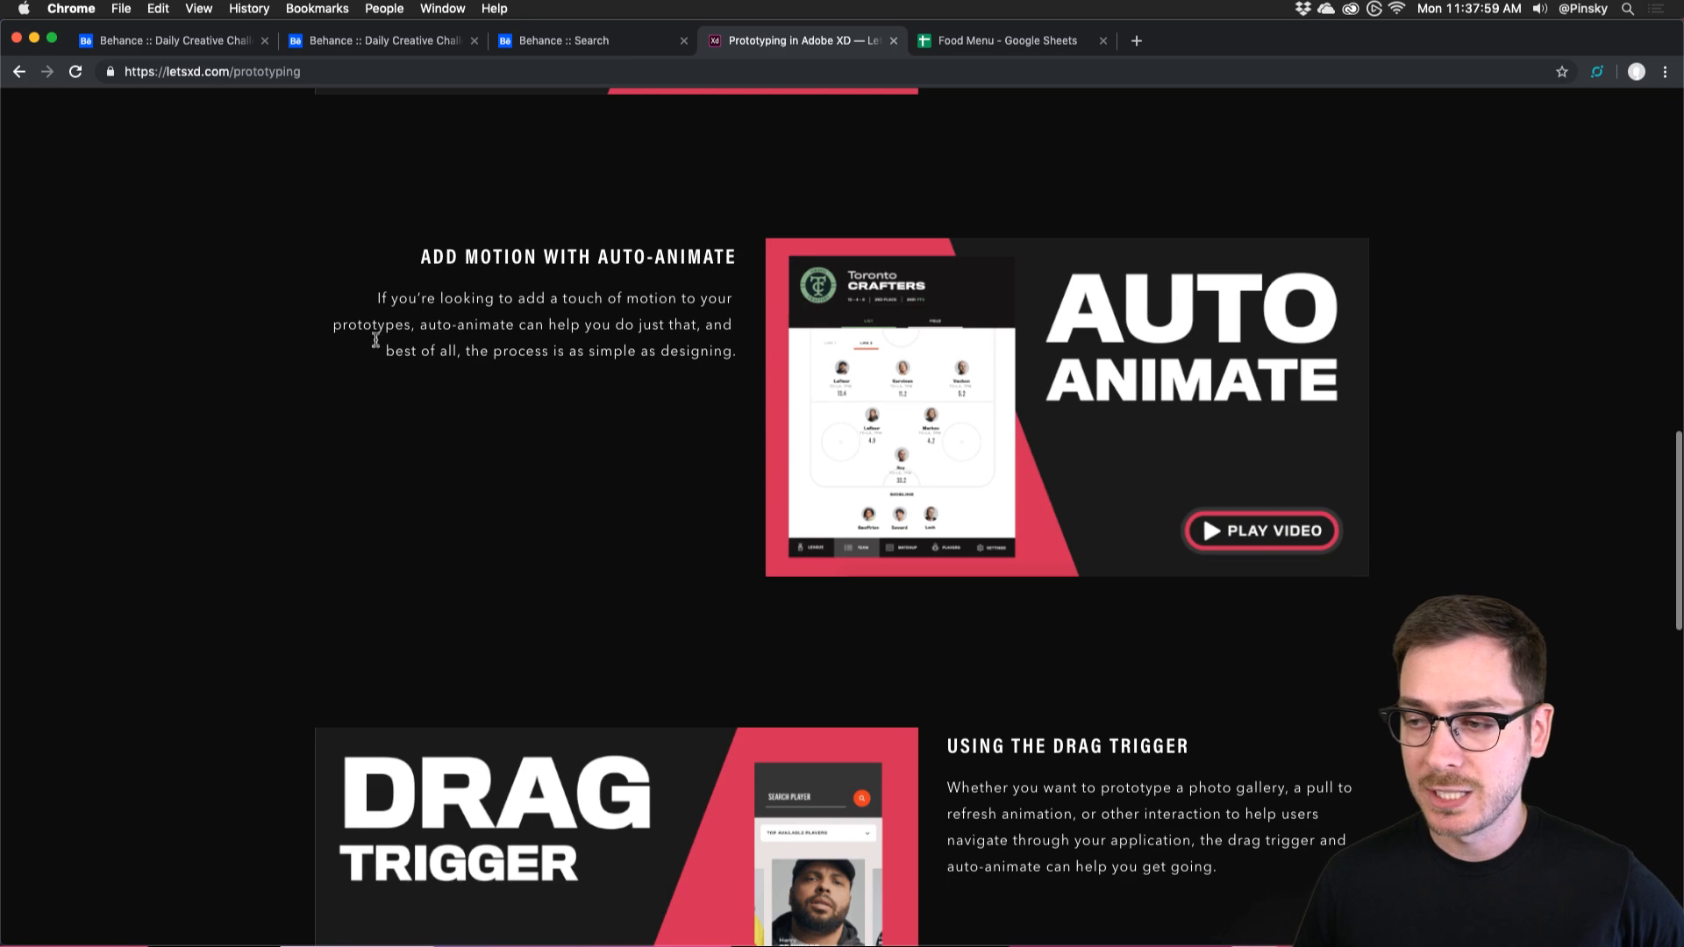
pyautogui.scroll(-10, 575, 365)
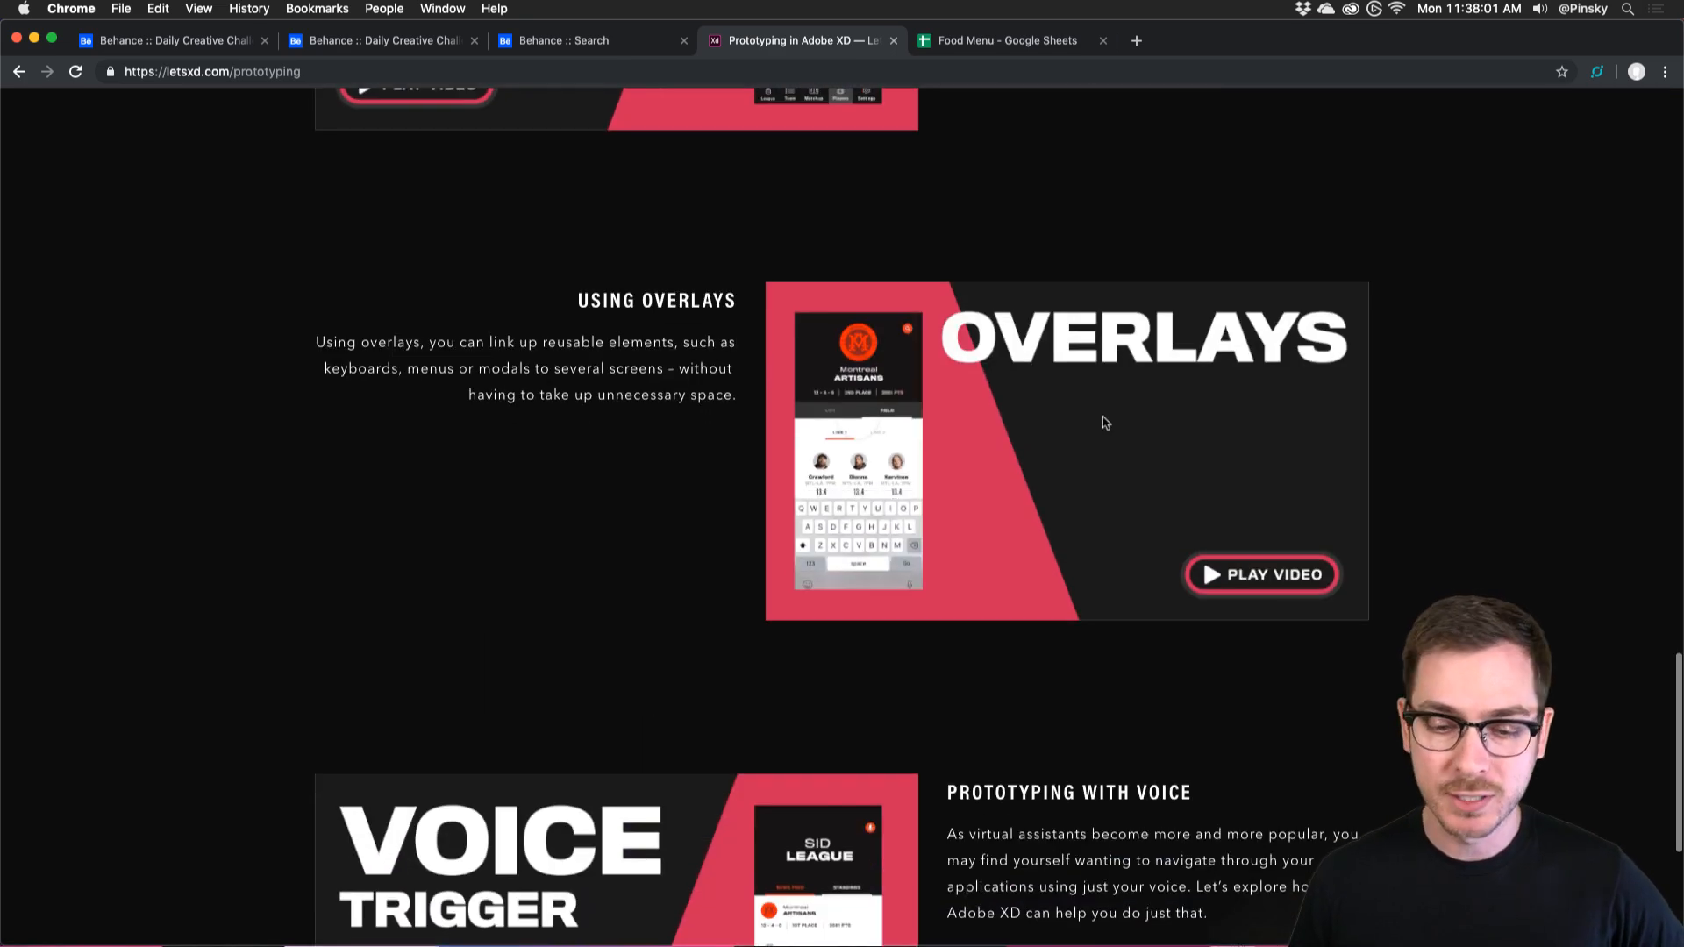
pyautogui.scroll(20, 1102, 423)
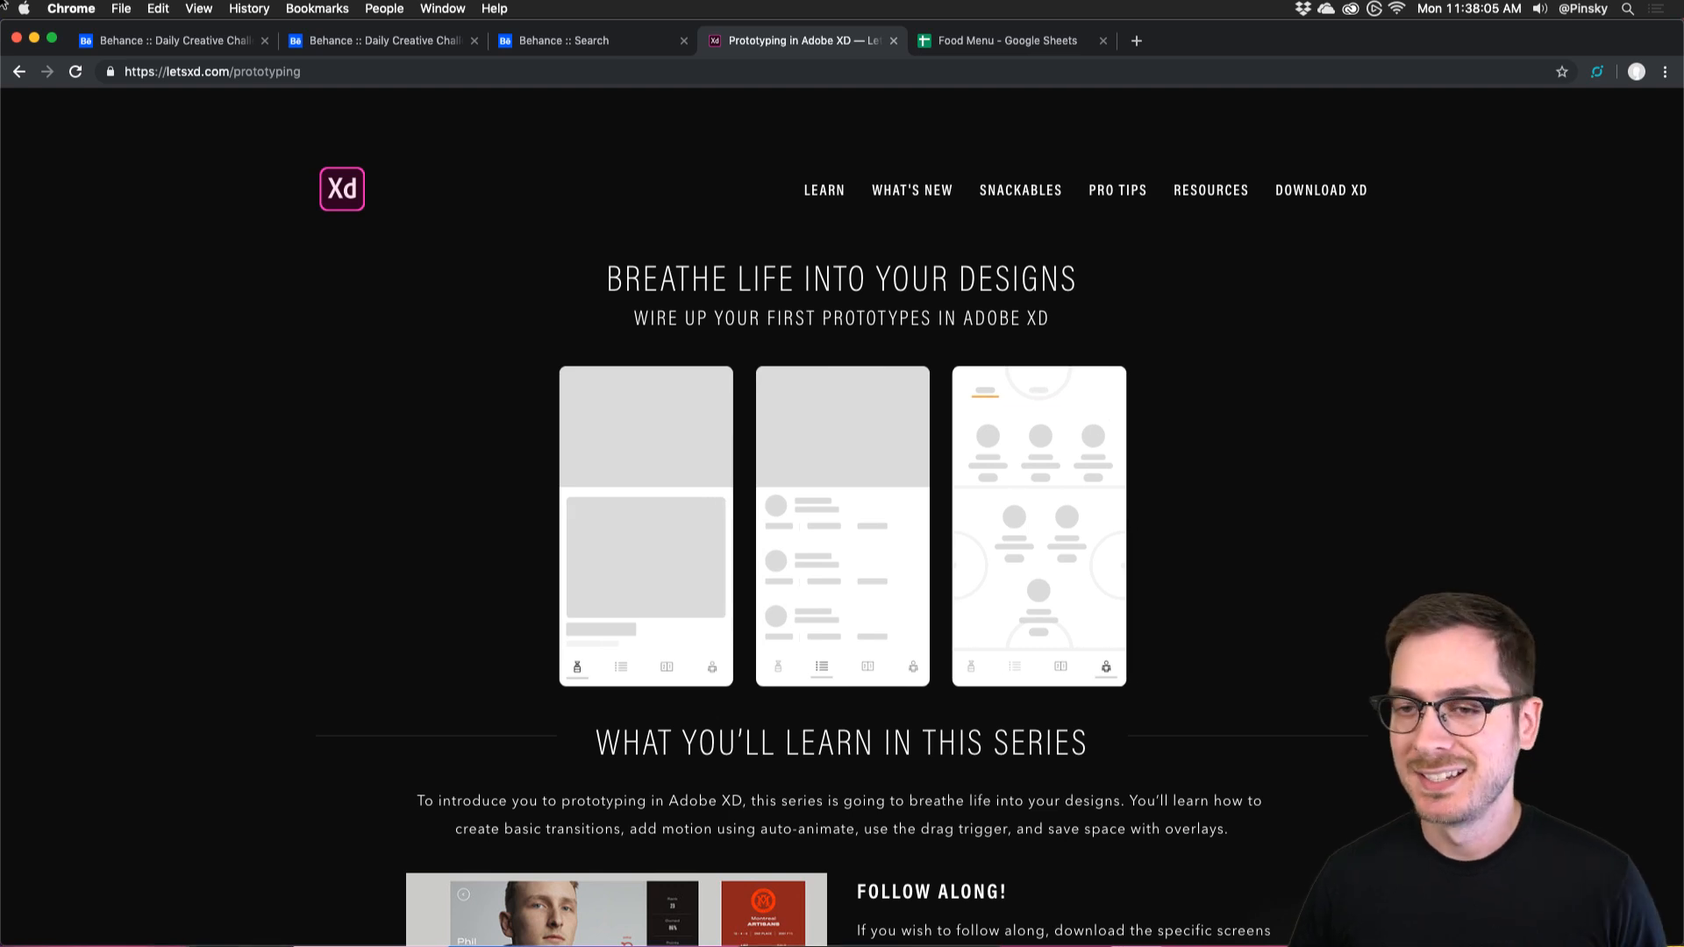
pyautogui.click(226, 44)
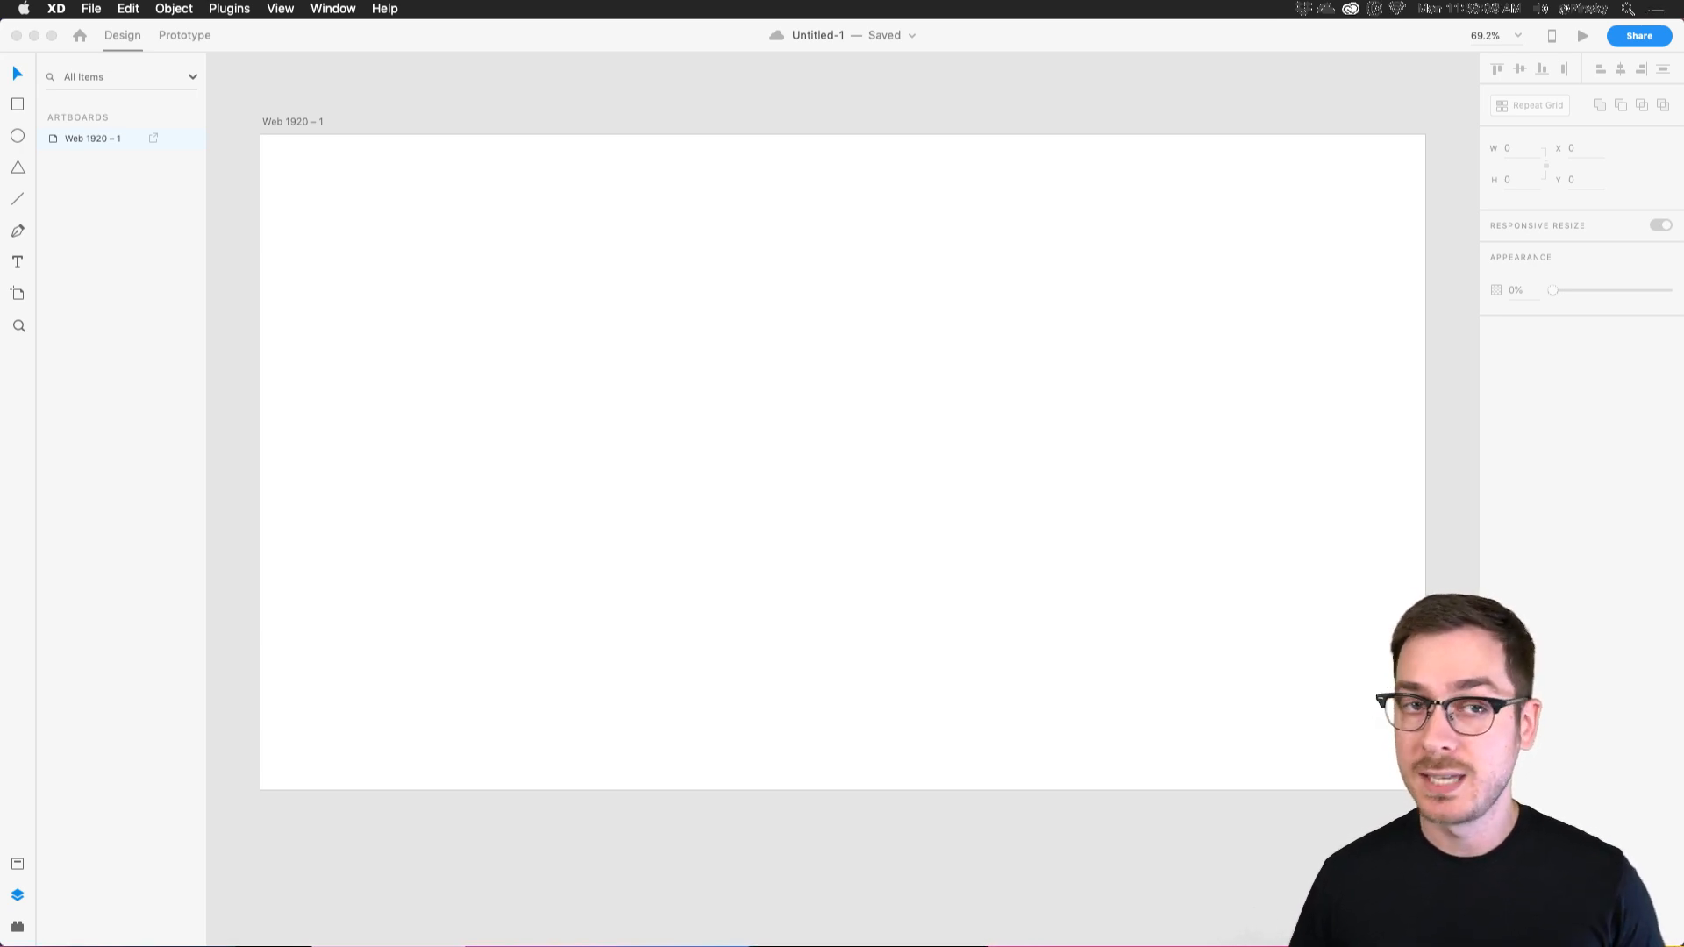
# Focus XD, select the Web 1920 – 1 artboard to confirm 1920 × 1080, and choose the Rectangle tool.
pyautogui.click(672, 158)
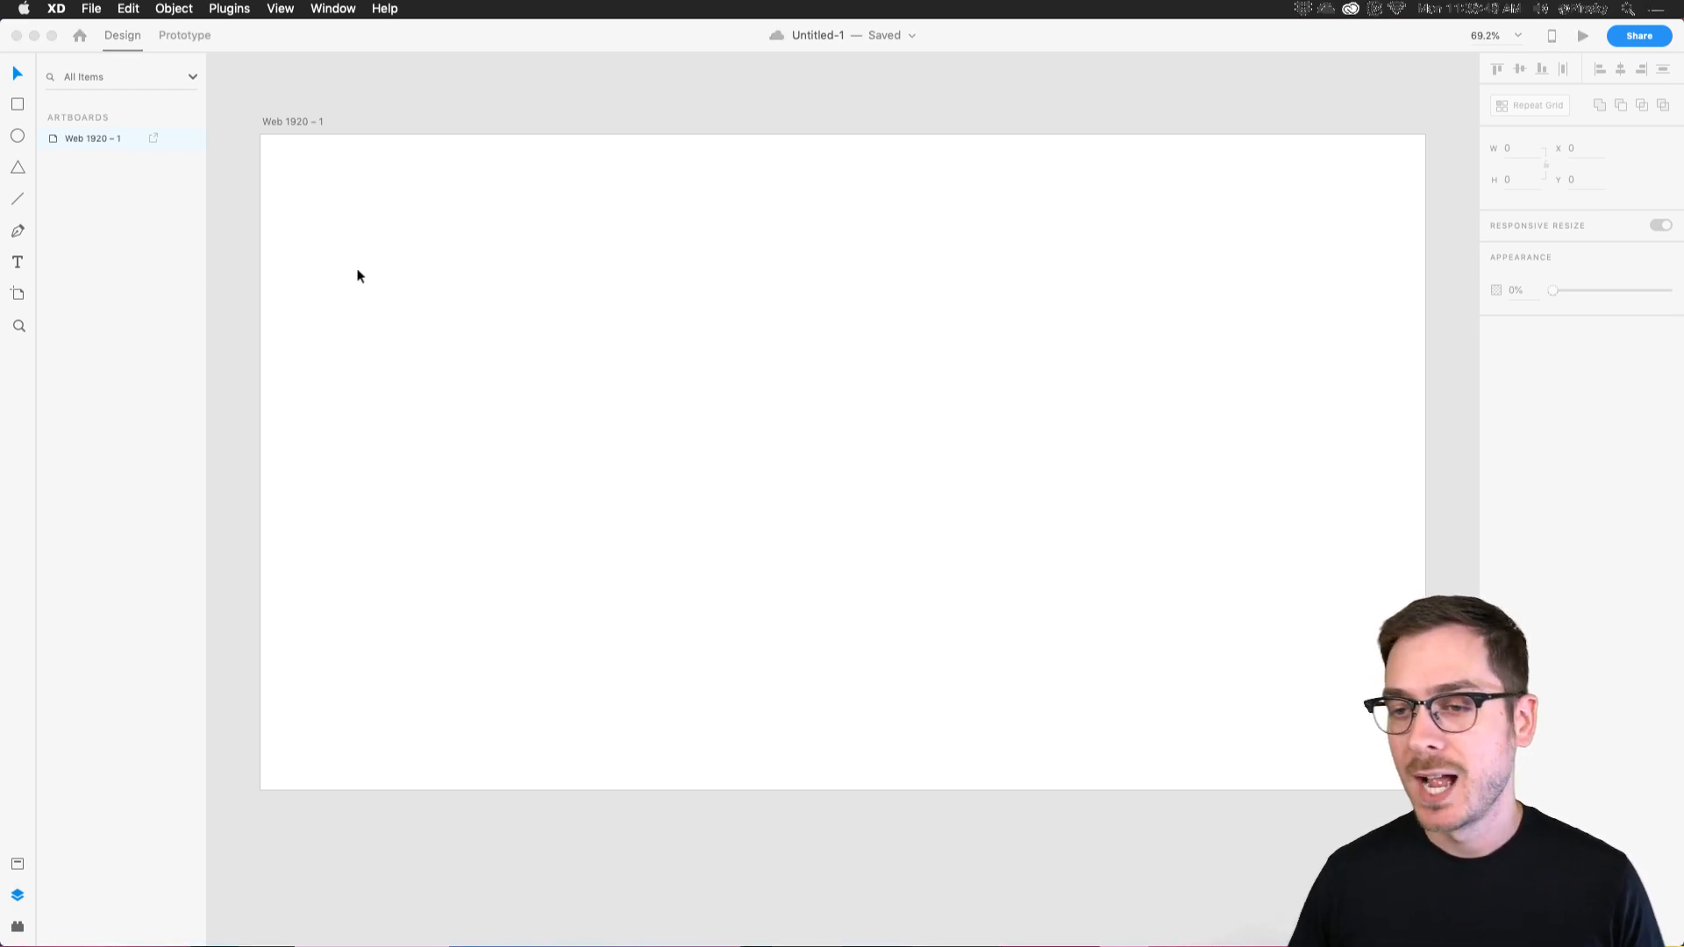
pyautogui.click(466, 255)
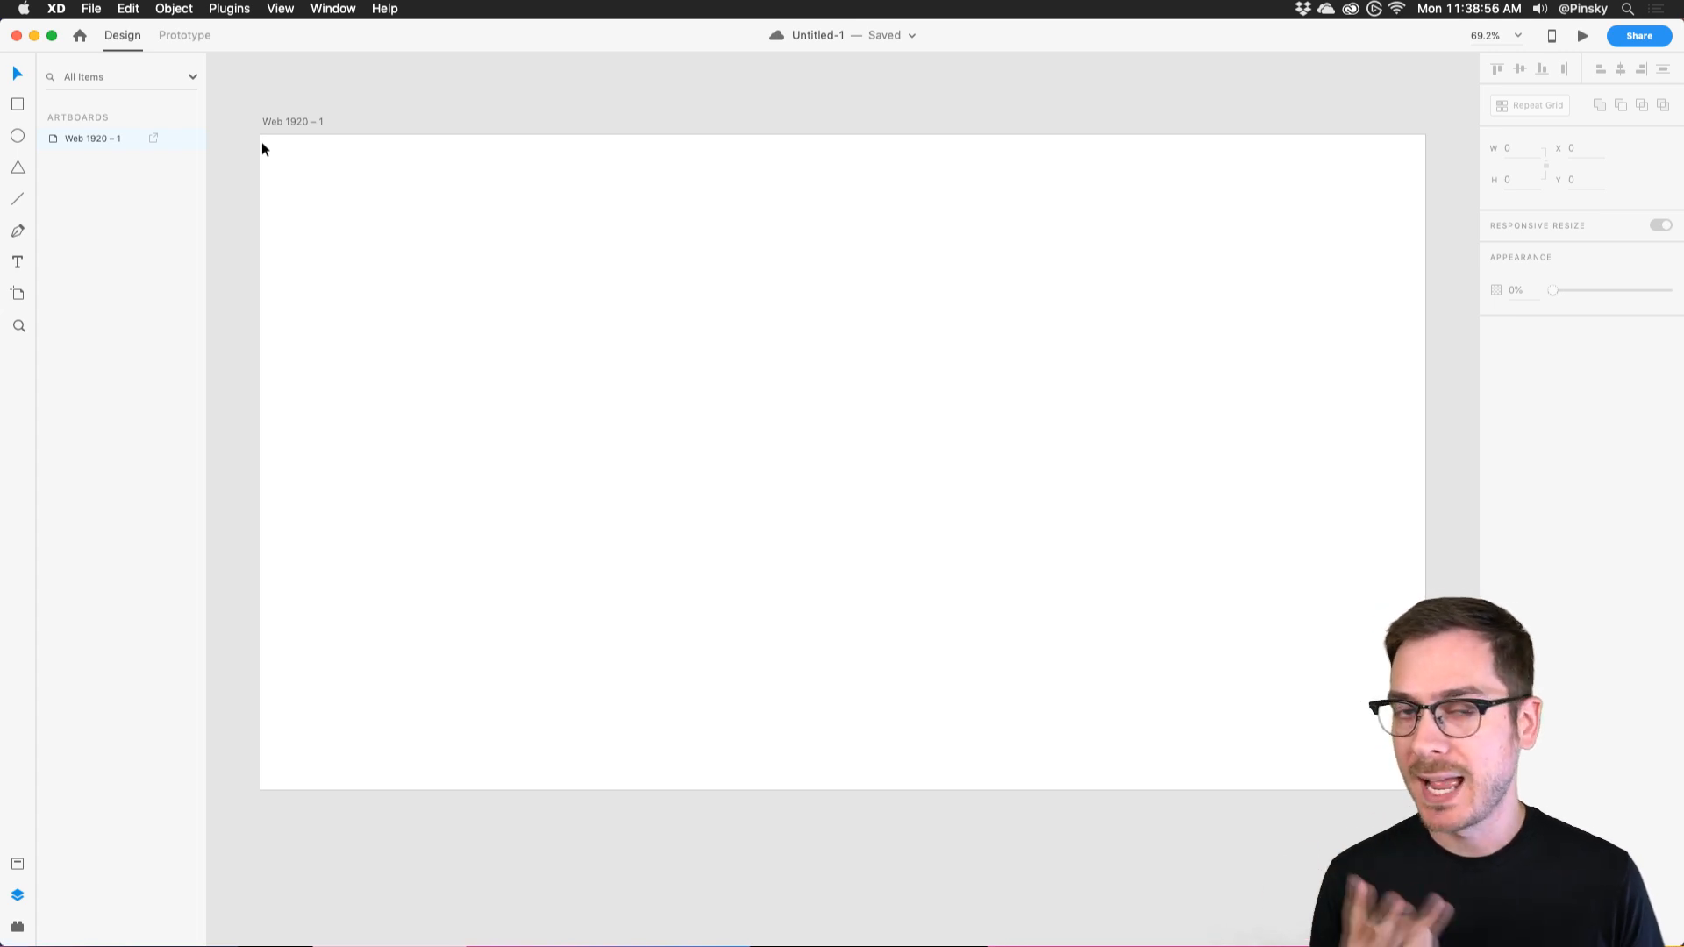
pyautogui.click(337, 180)
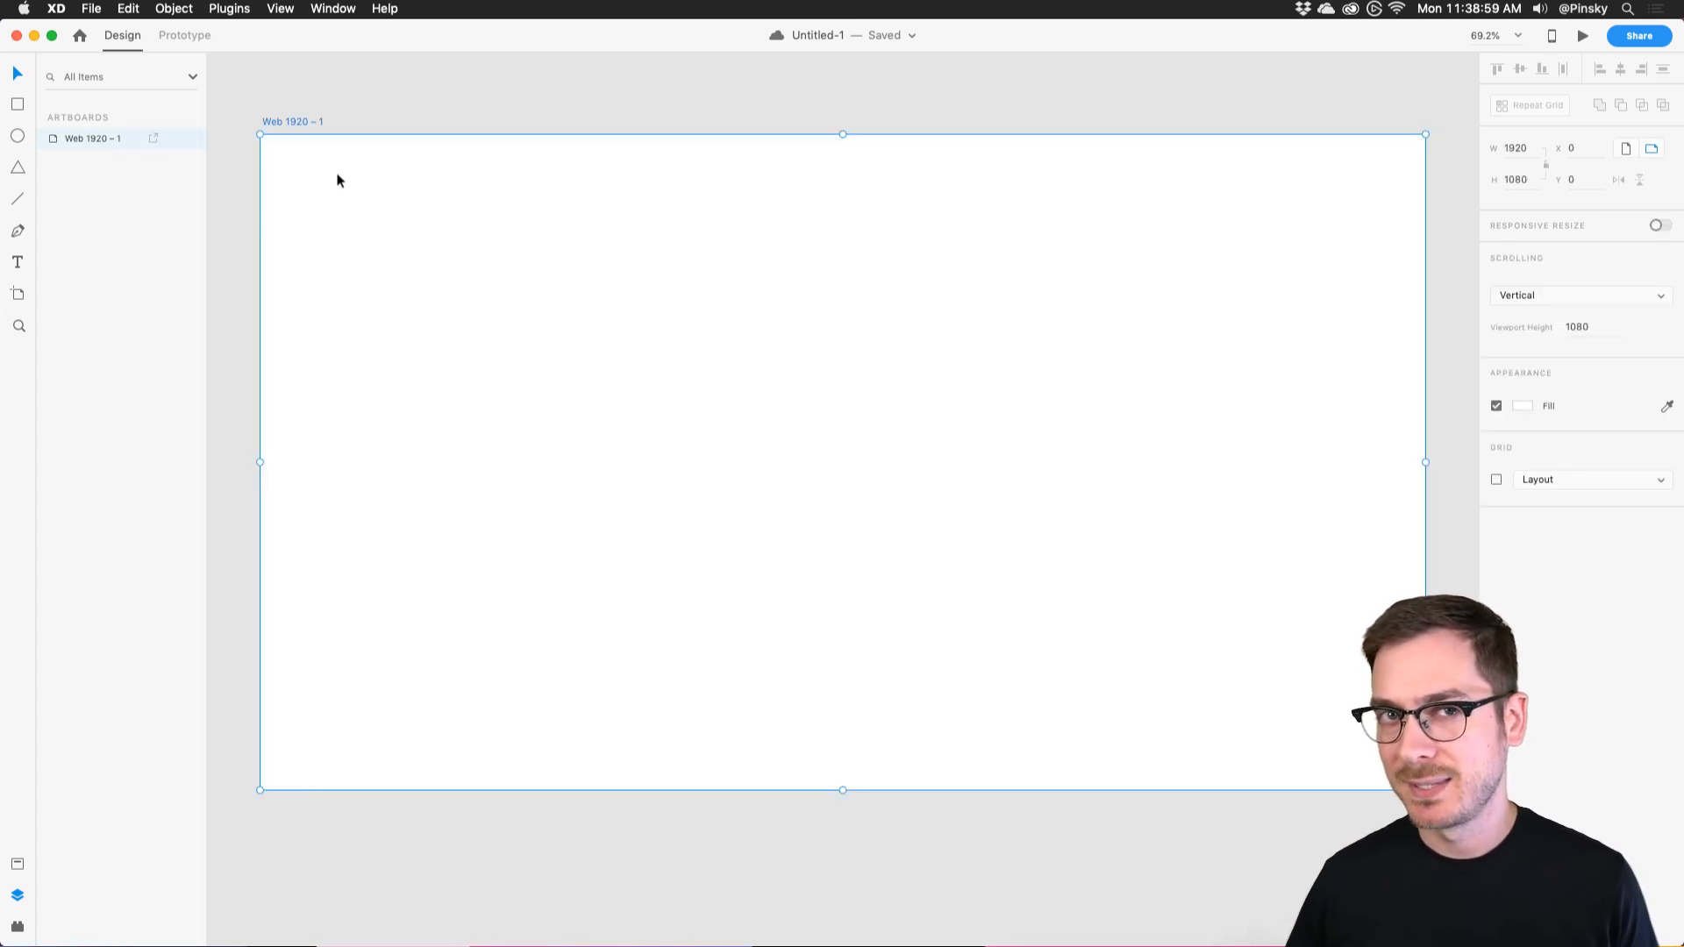
pyautogui.click(17, 105)
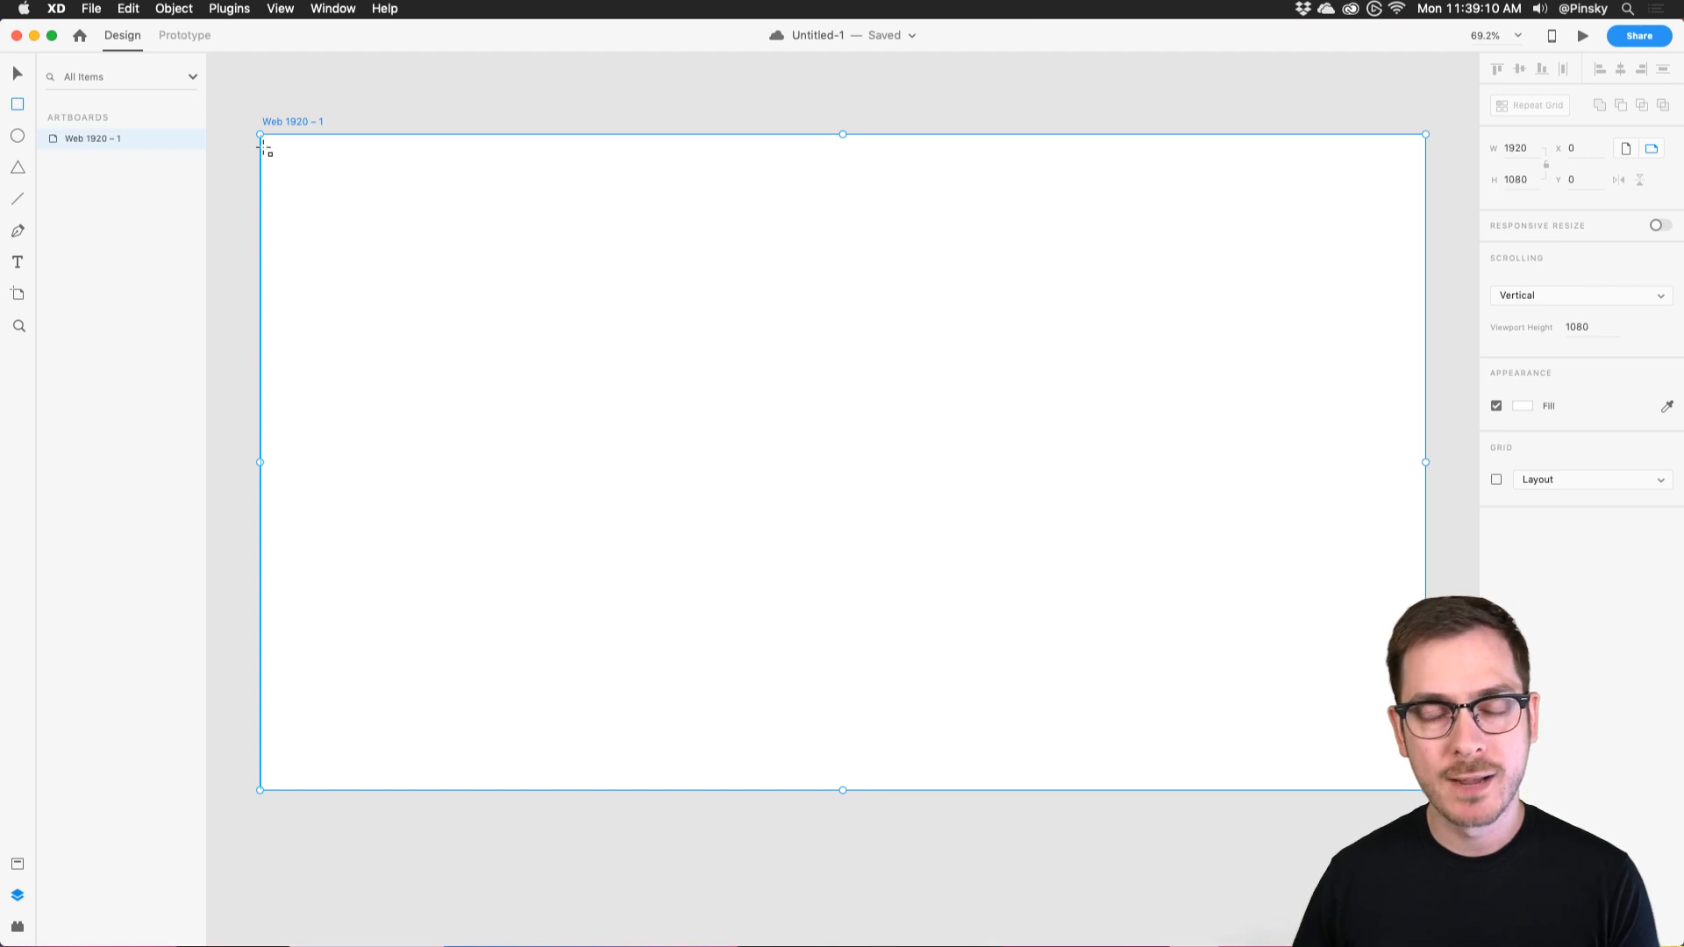
# Draw a 539 × 1080 rectangle from the artboard's top-left corner.
pyautogui.click(264, 147)
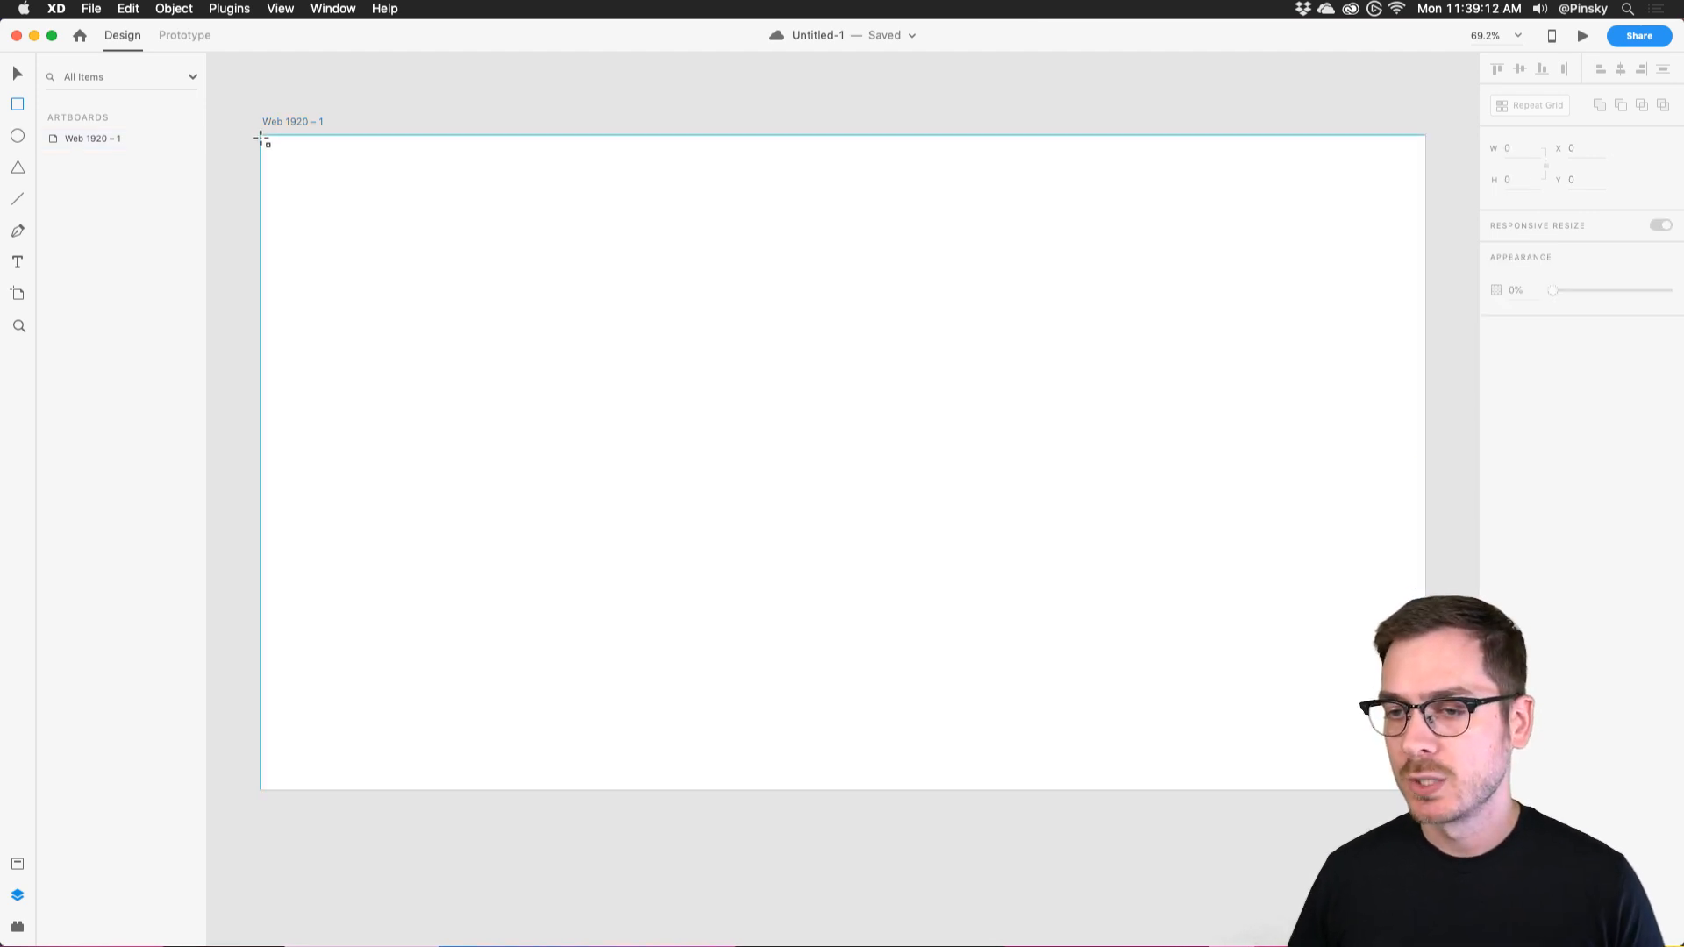
pyautogui.click(17, 104)
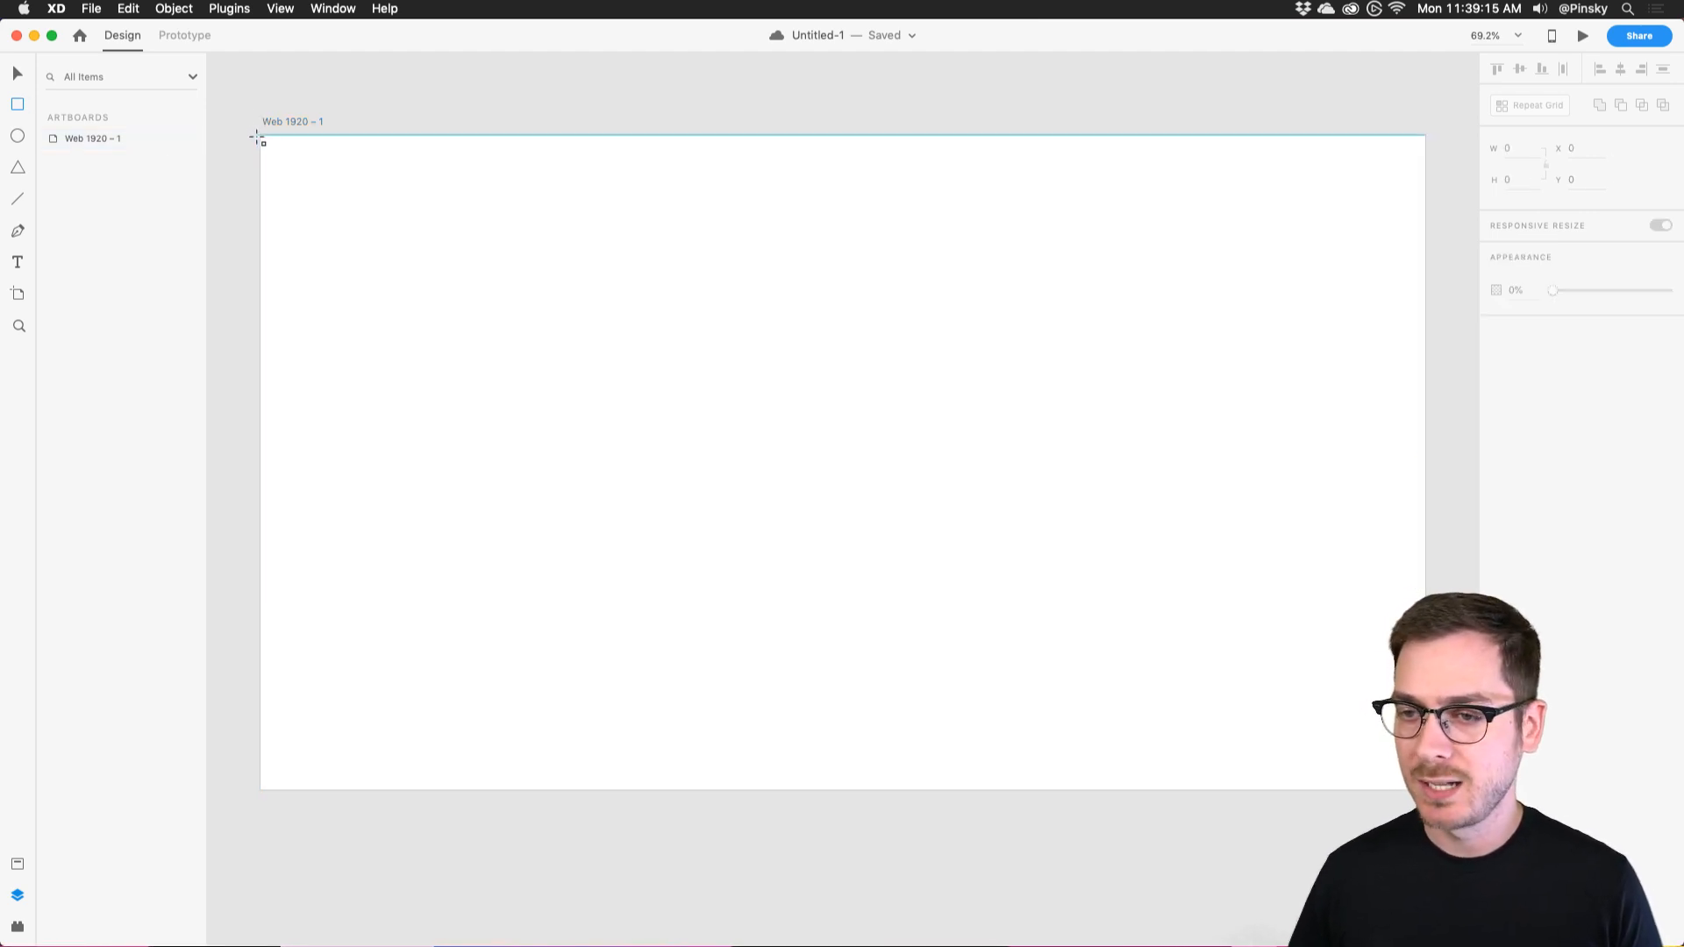
pyautogui.moveTo(260, 135)
pyautogui.mouseDown()
pyautogui.moveTo(575, 582)
pyautogui.moveTo(603, 776)
pyautogui.moveTo(588, 794)
pyautogui.mouseUp()
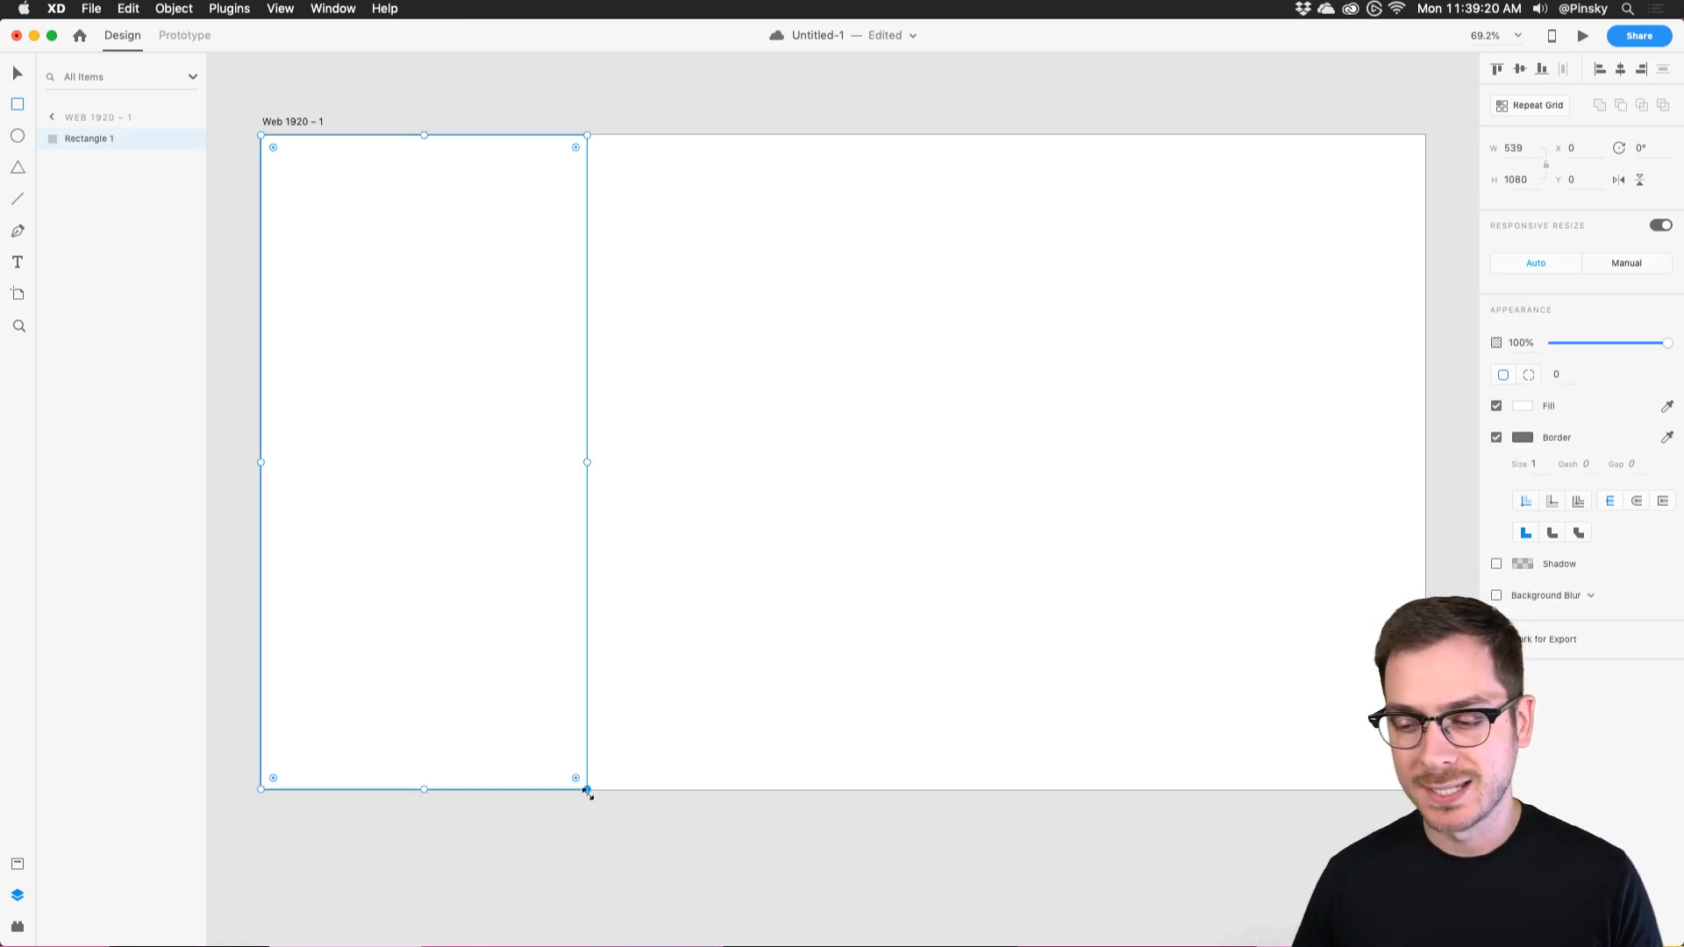
# Remove the rectangle's border and give it a light grey #E5E5E5 fill.
pyautogui.click(1496, 437)
pyautogui.click(1522, 405)
pyautogui.moveTo(1338, 349); pyautogui.dragTo(1301, 333)
pyautogui.click(1589, 689)
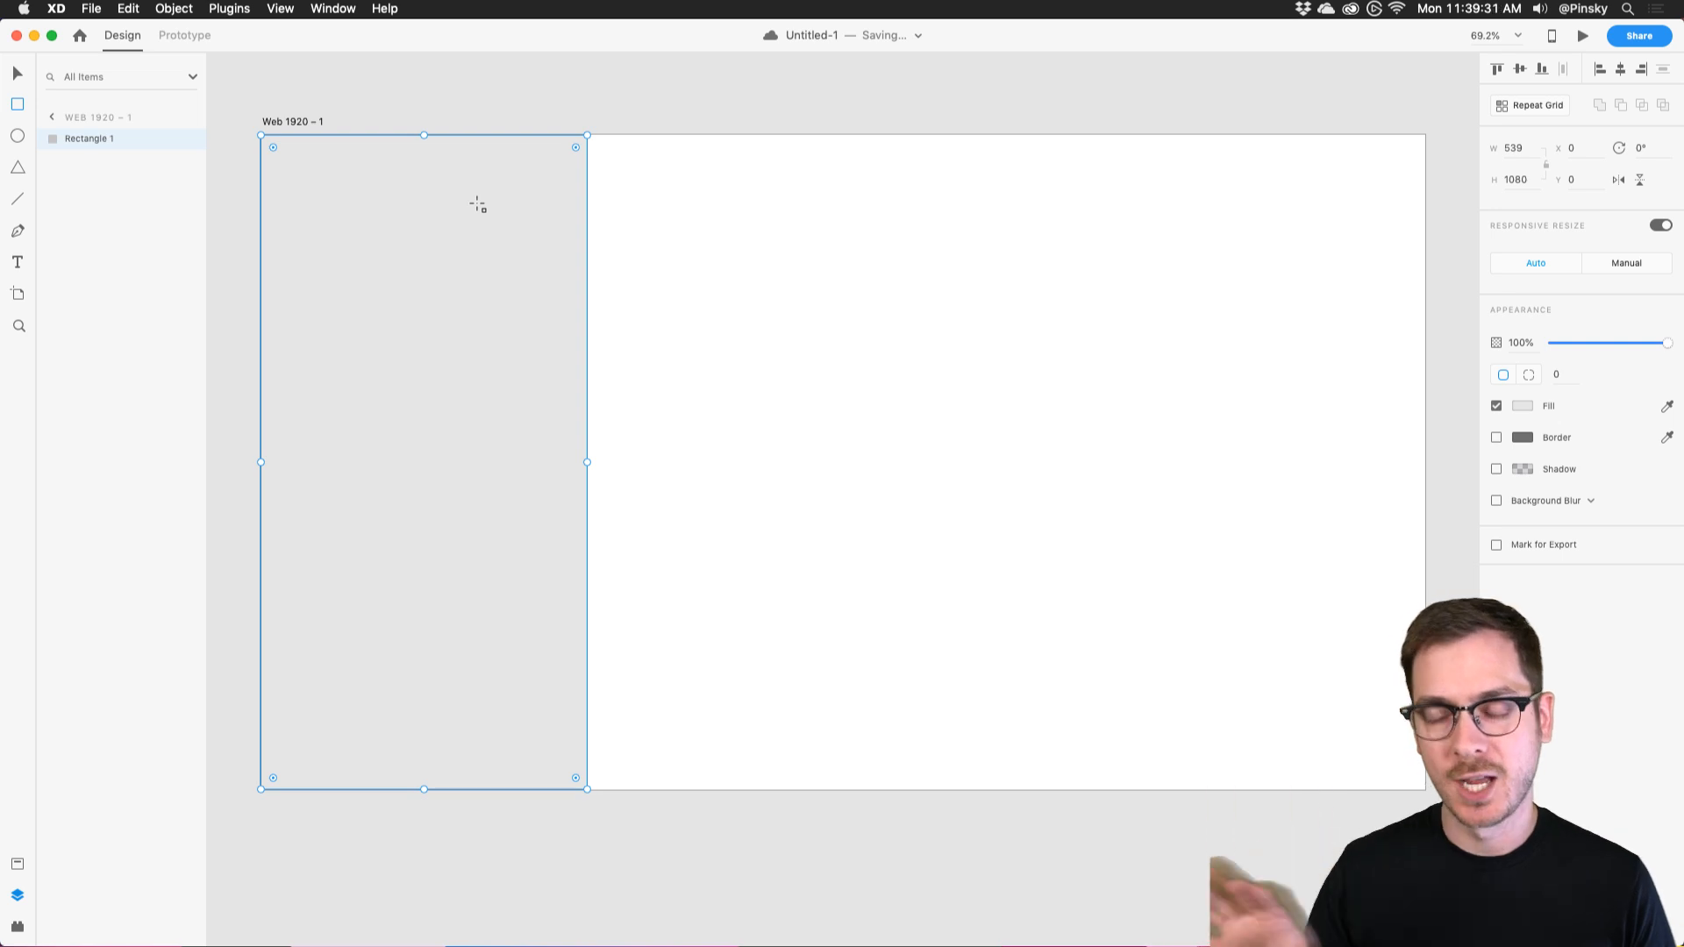
pyautogui.click(17, 75)
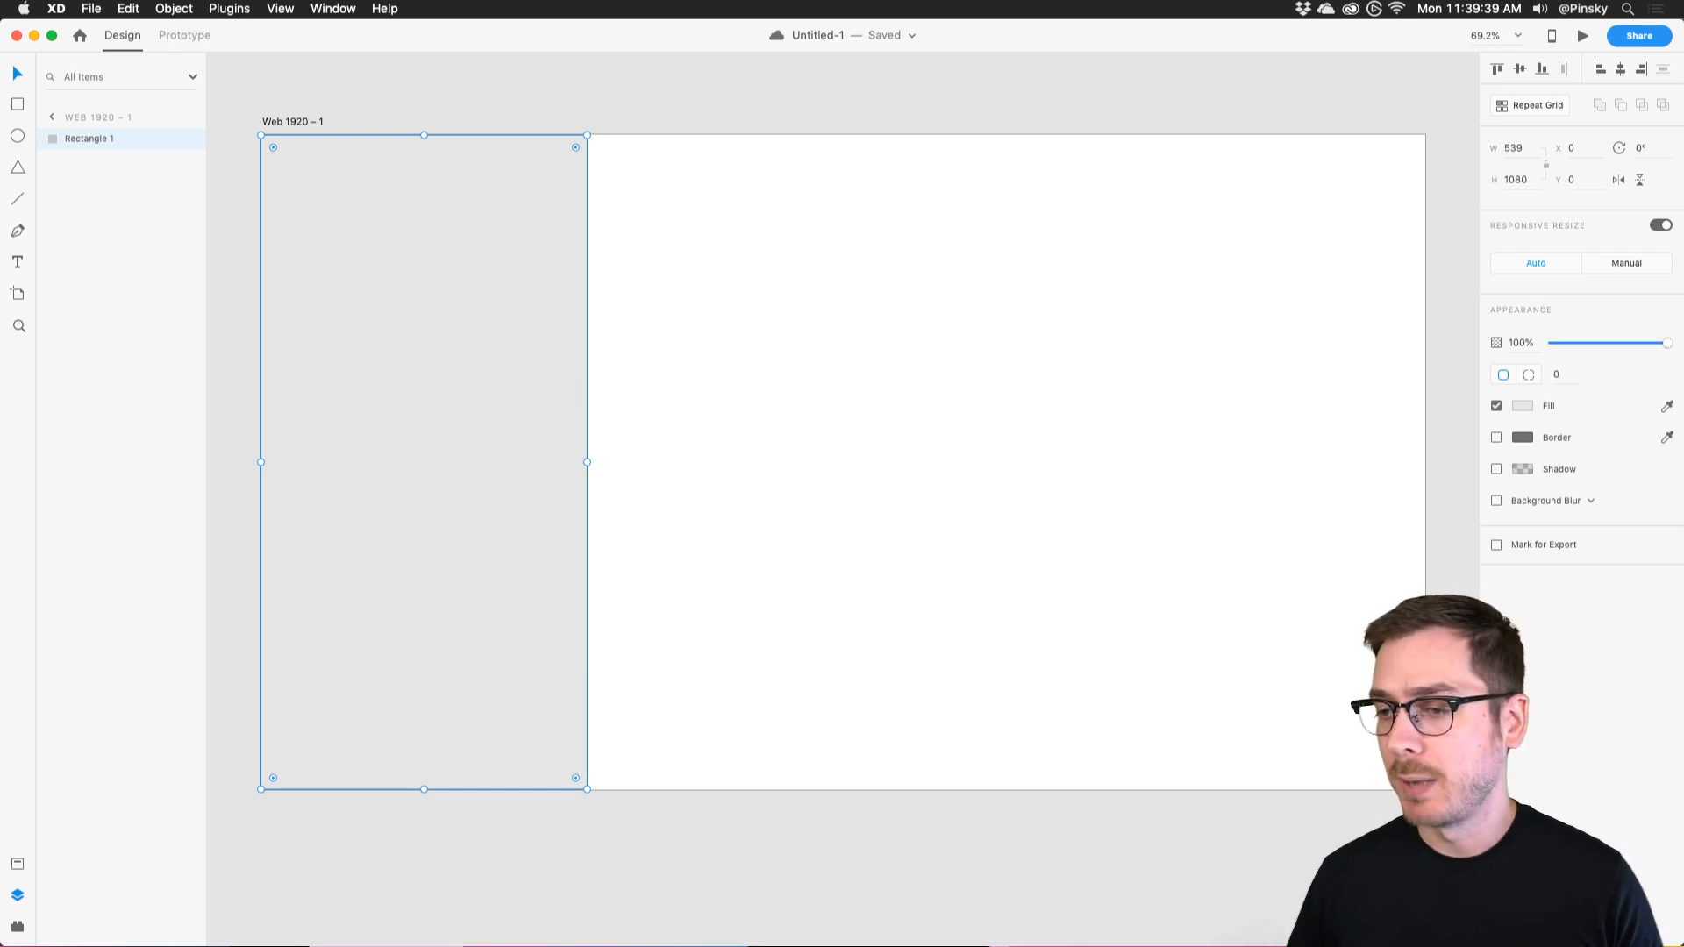
pyautogui.press('super+Tab')
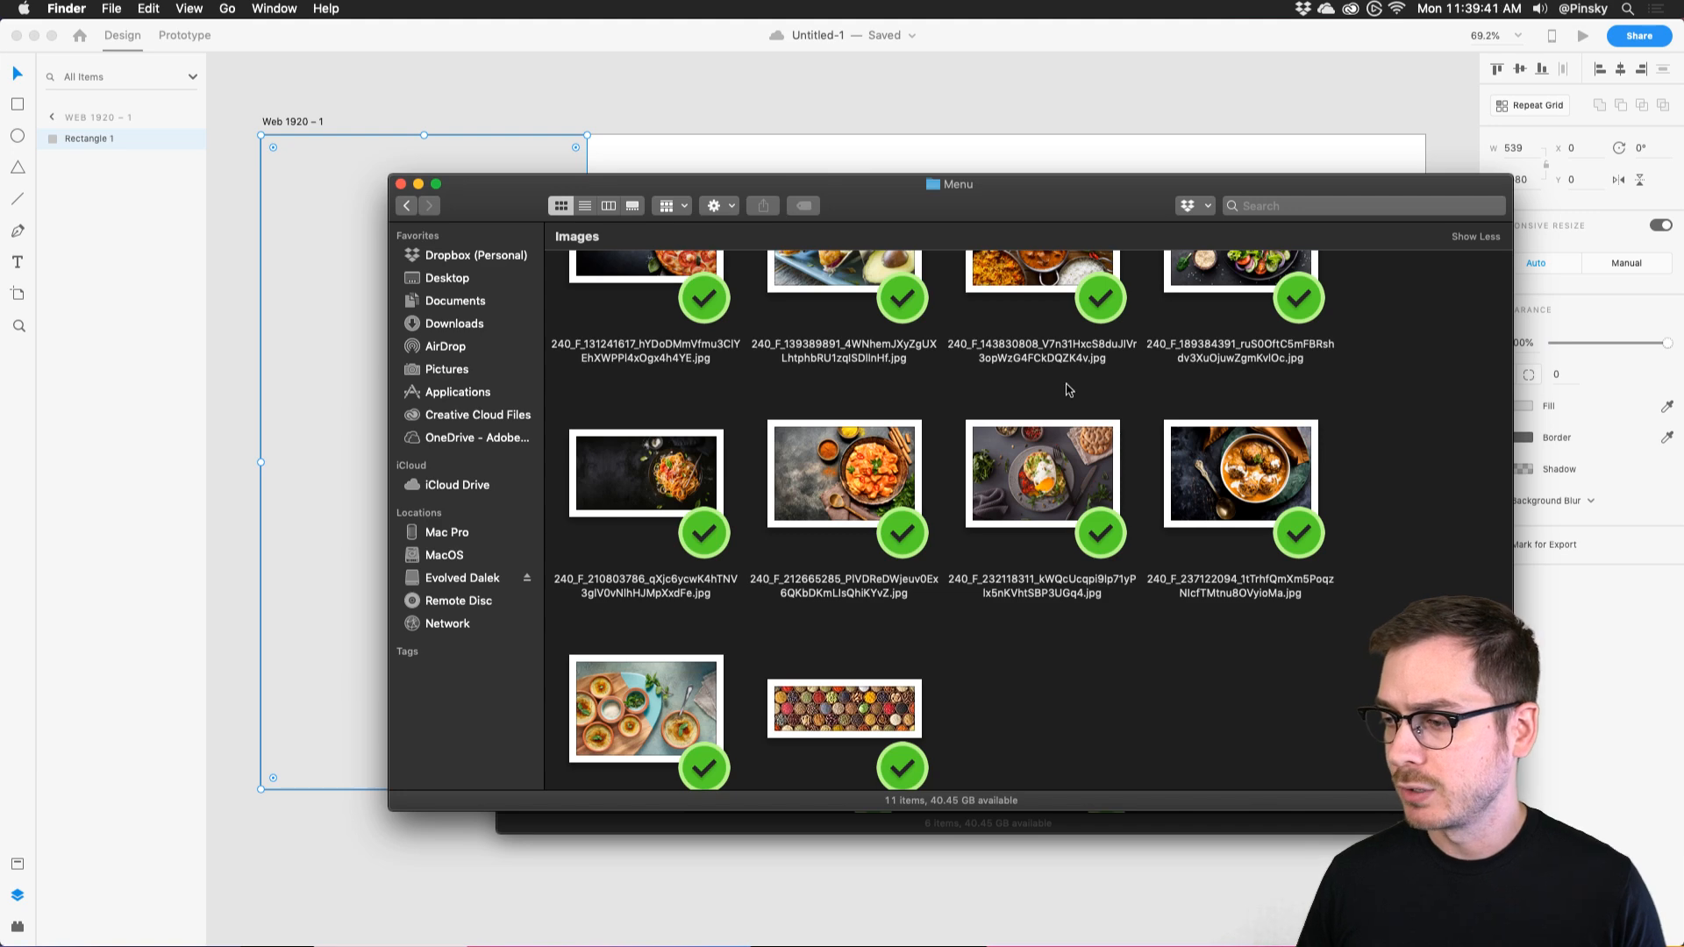
# Preview AdobeStock_181218549.jpeg from the Menu folder and drag it into the grey rectangle.
pyautogui.scroll(-2, 1064, 458)
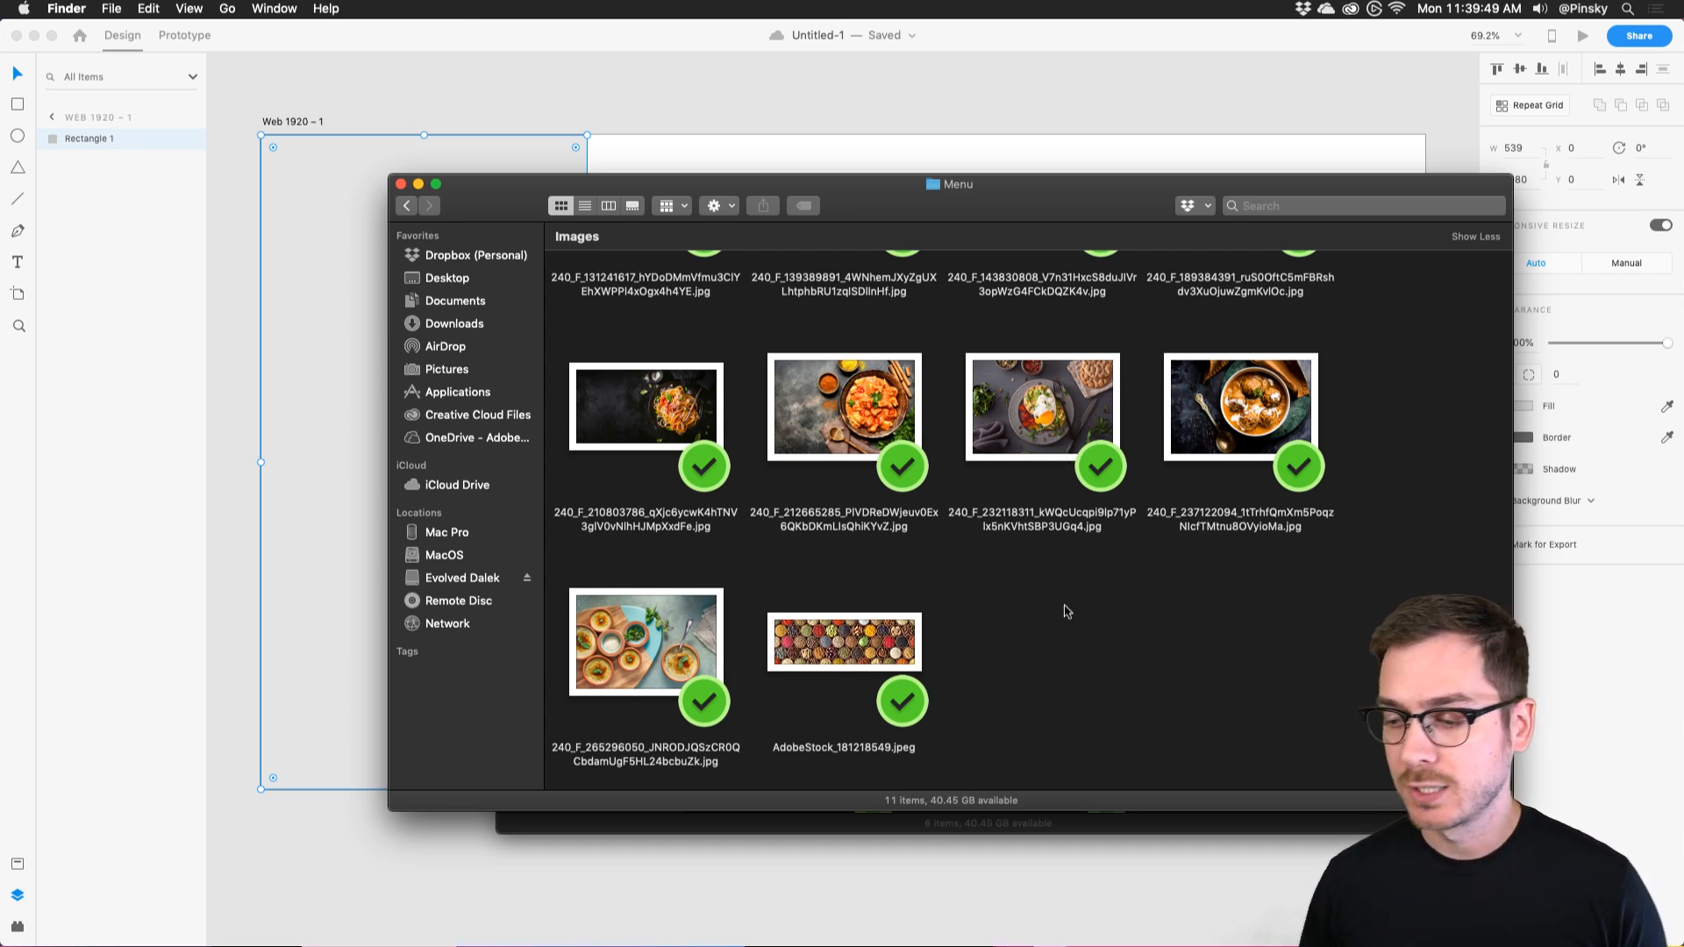
pyautogui.click(874, 649)
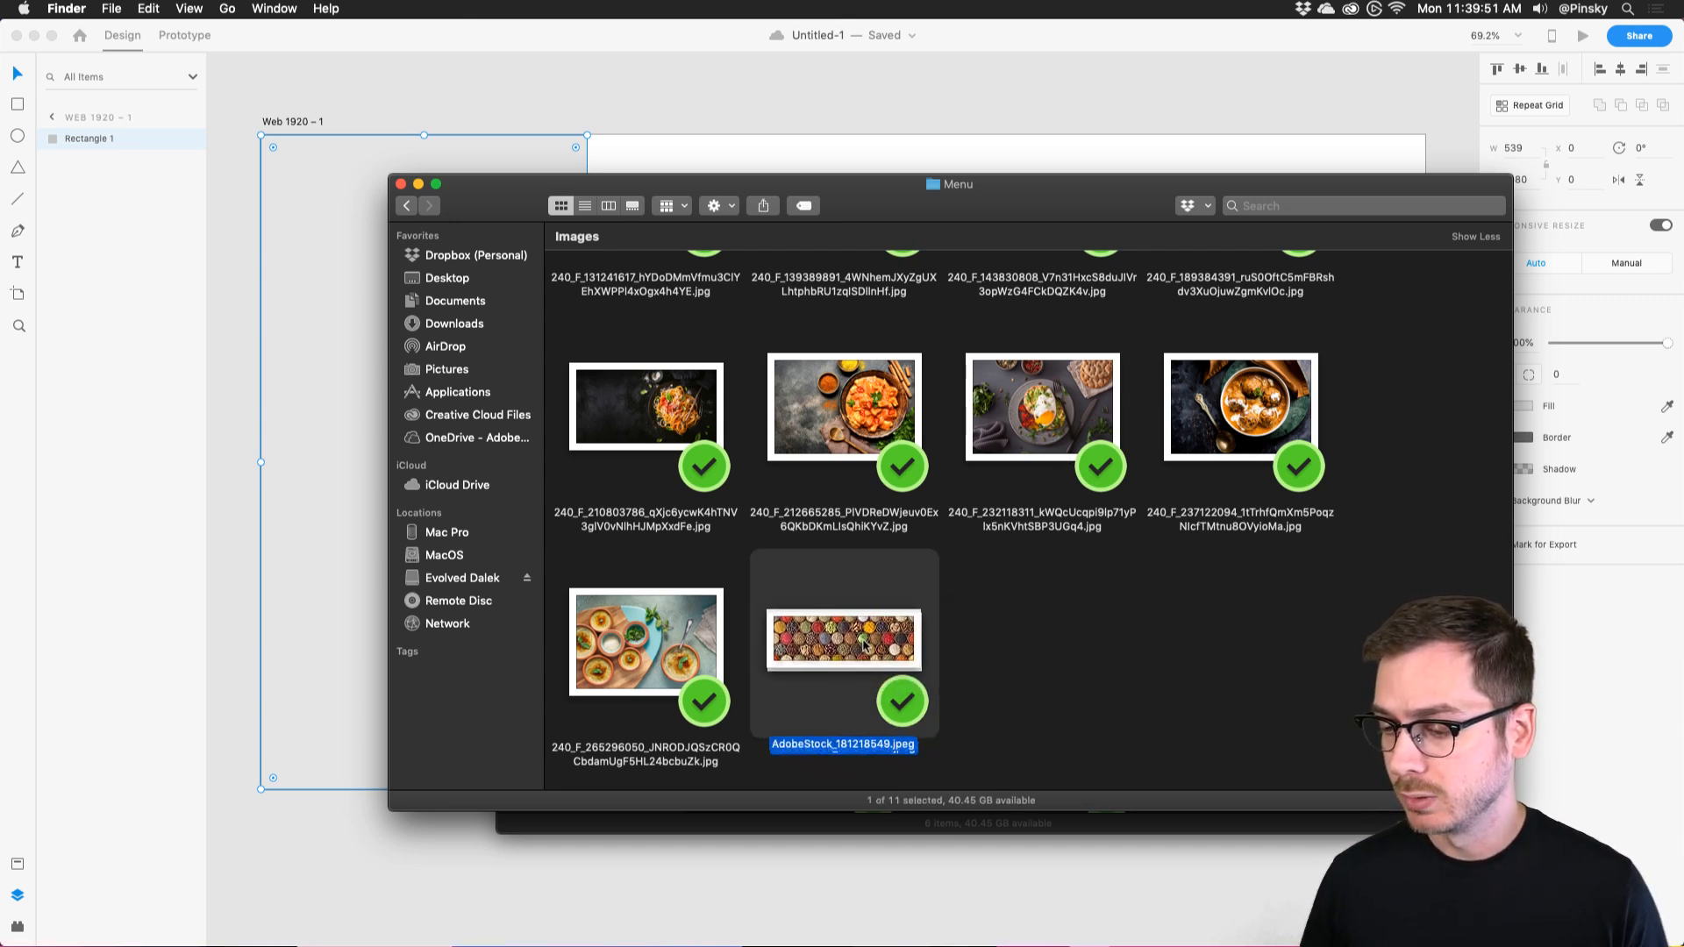
pyautogui.press('space')
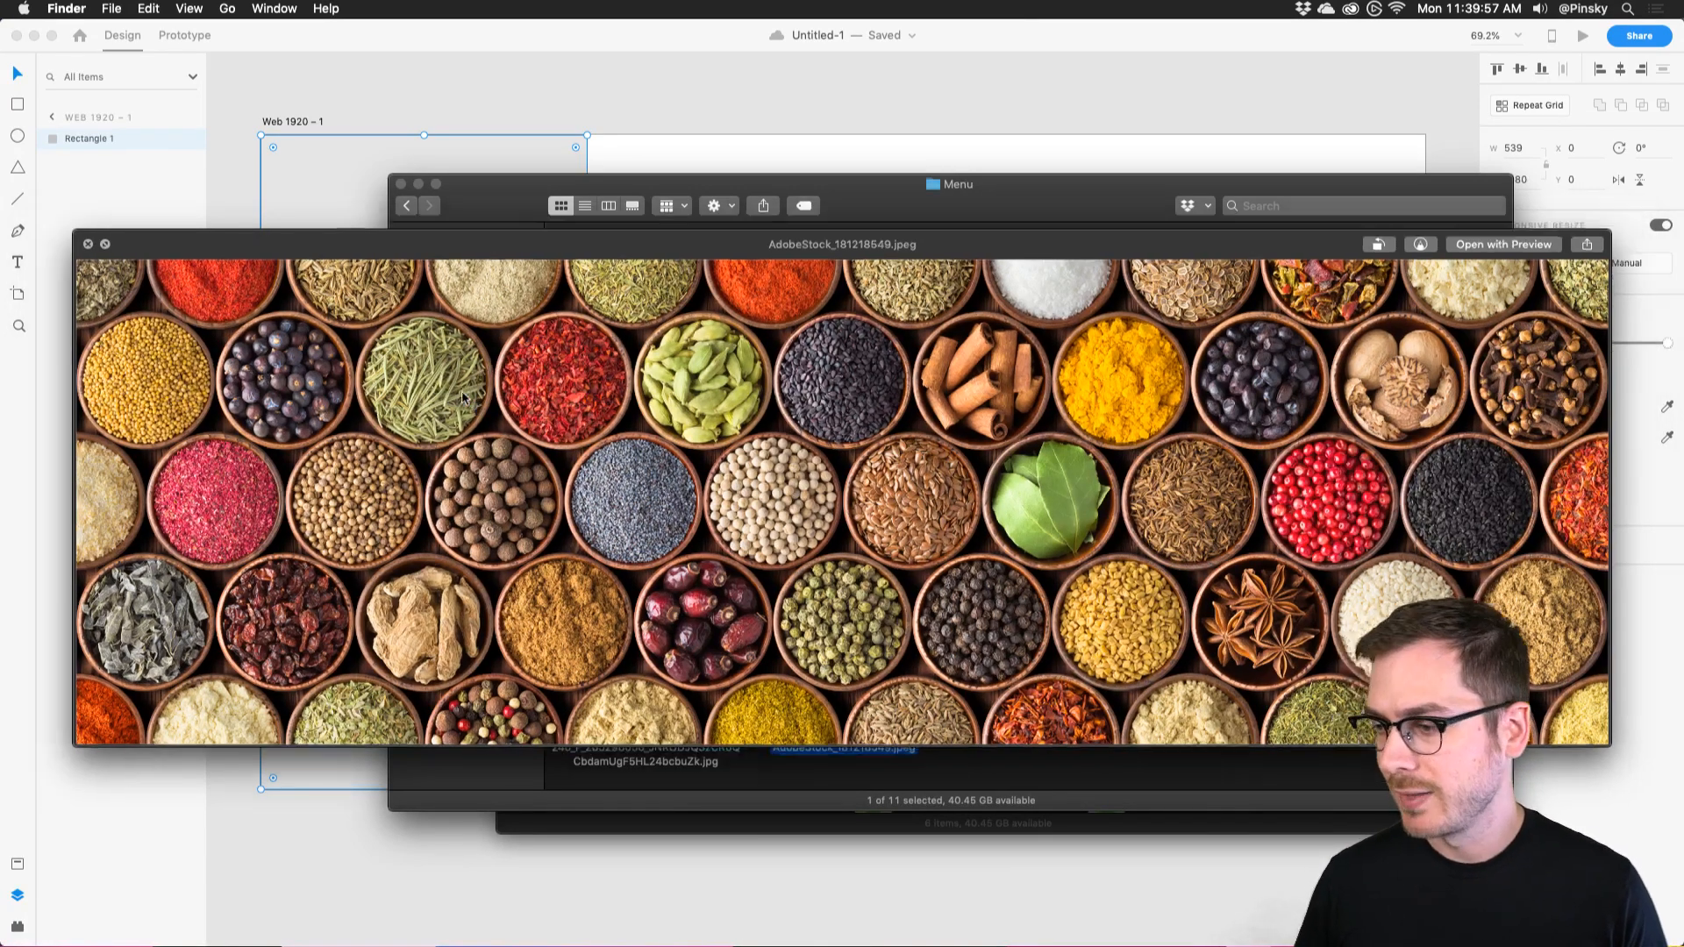
pyautogui.press('space')
pyautogui.moveTo(835, 642); pyautogui.dragTo(330, 406)
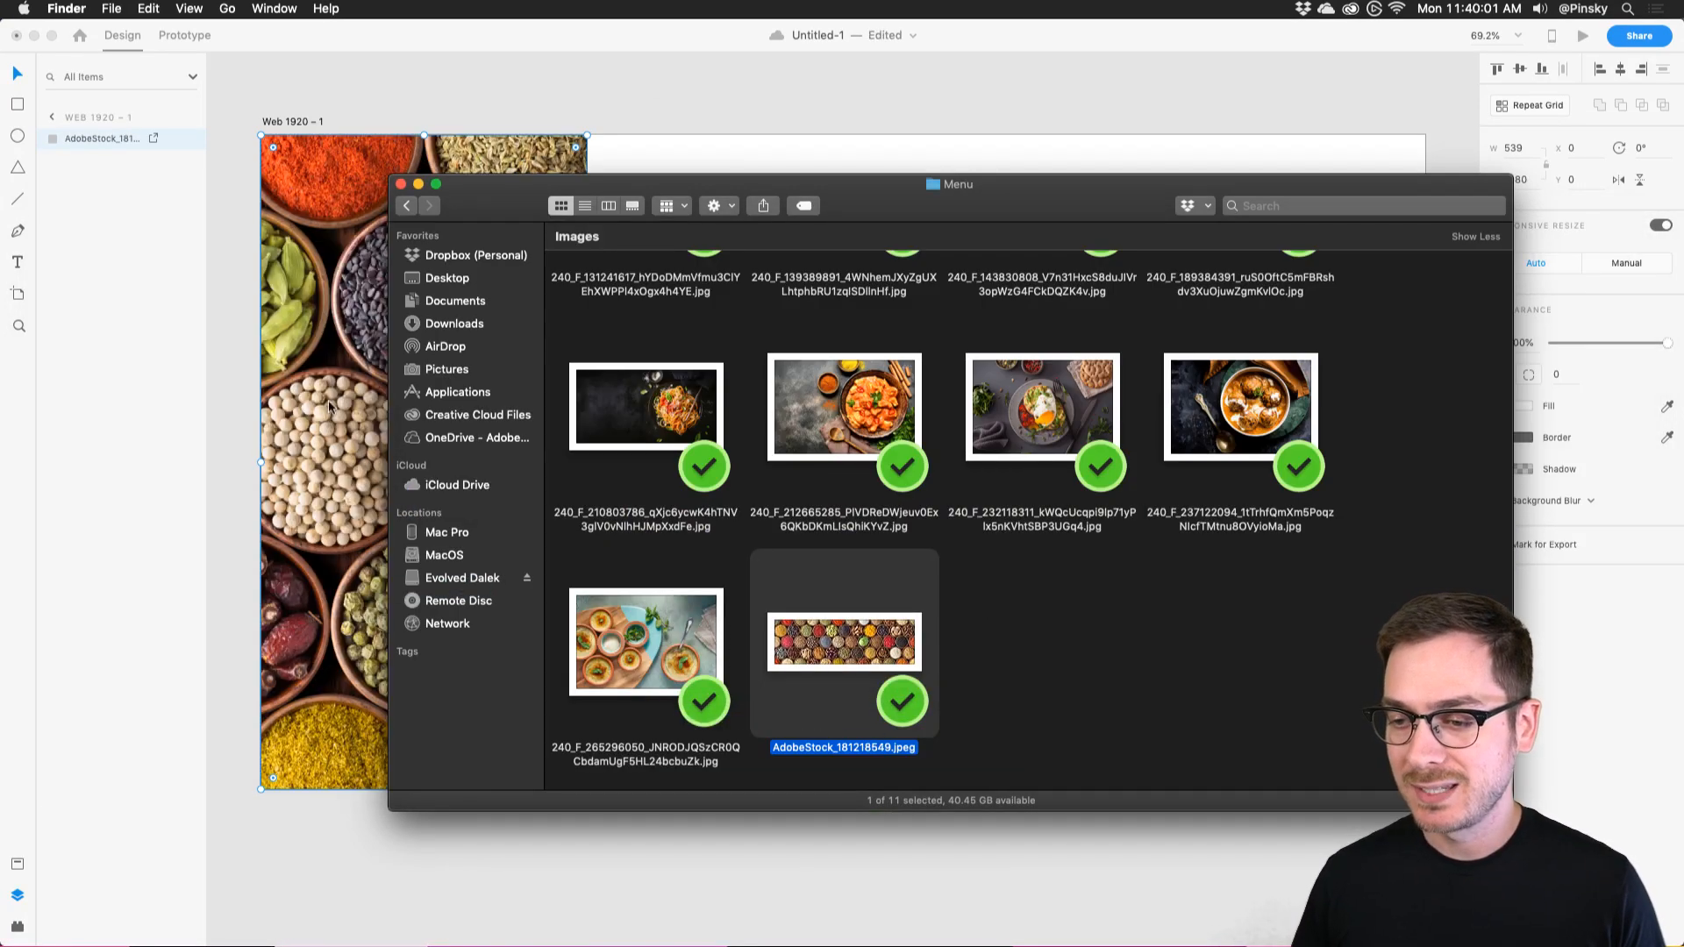
pyautogui.click(323, 353)
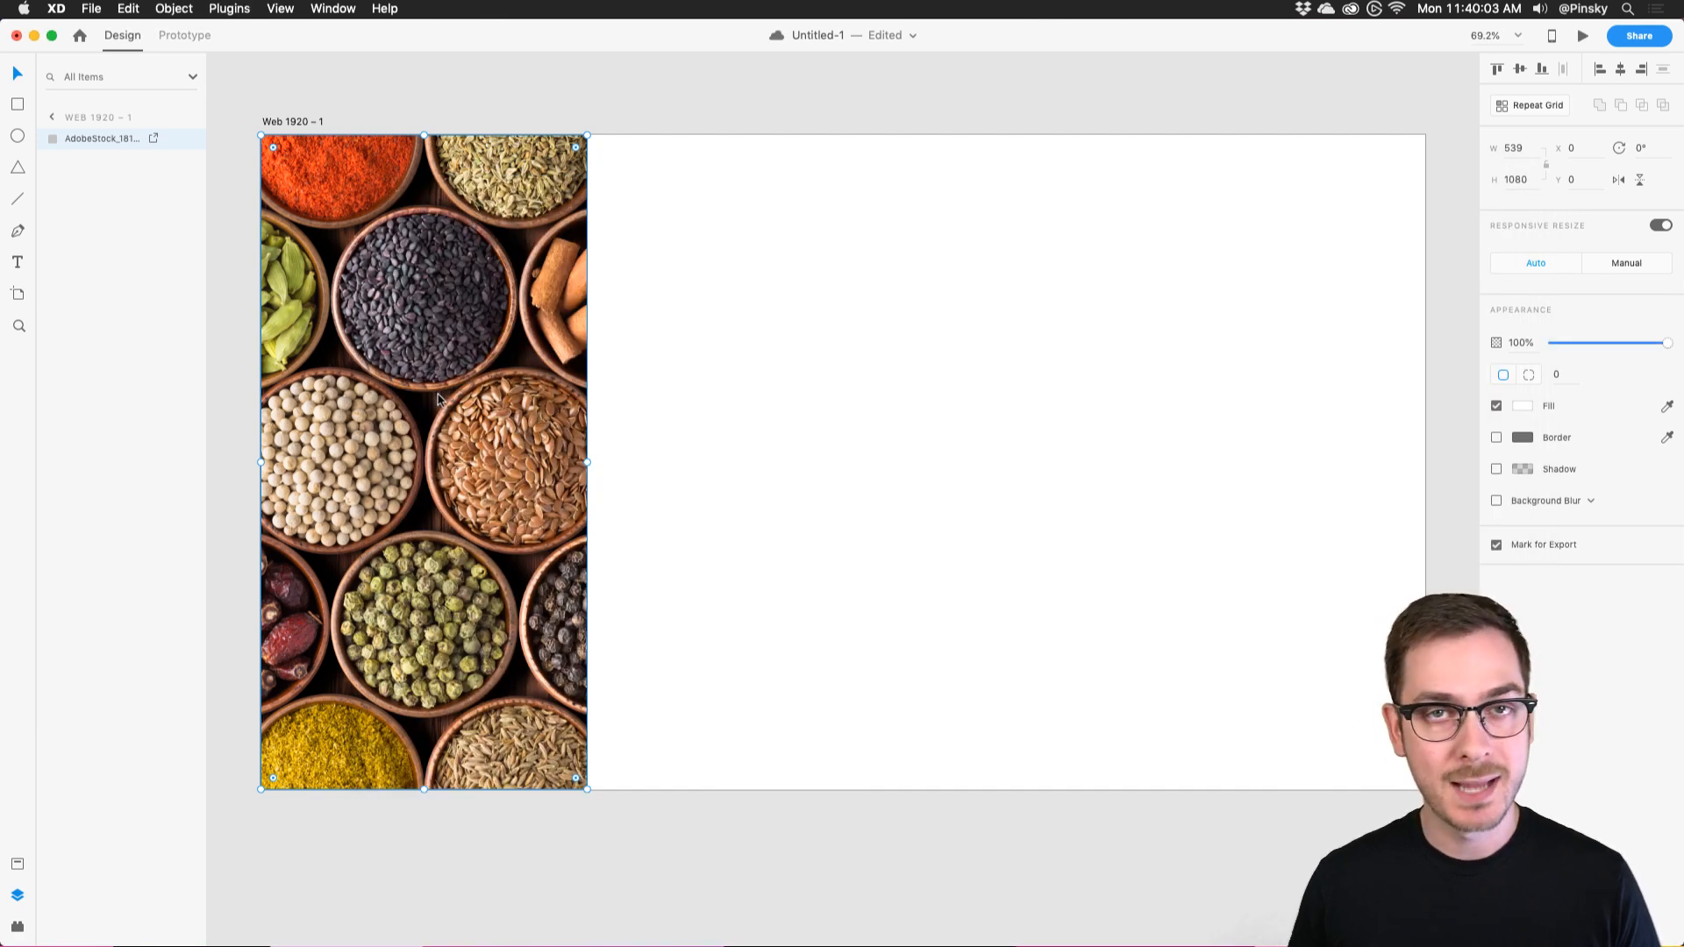
pyautogui.doubleClick(438, 399)
# Enlarge and reposition the spices photo inside its rectangle to centre the sesame and pepper bowls.
pyautogui.scroll(-3, 864, 266)
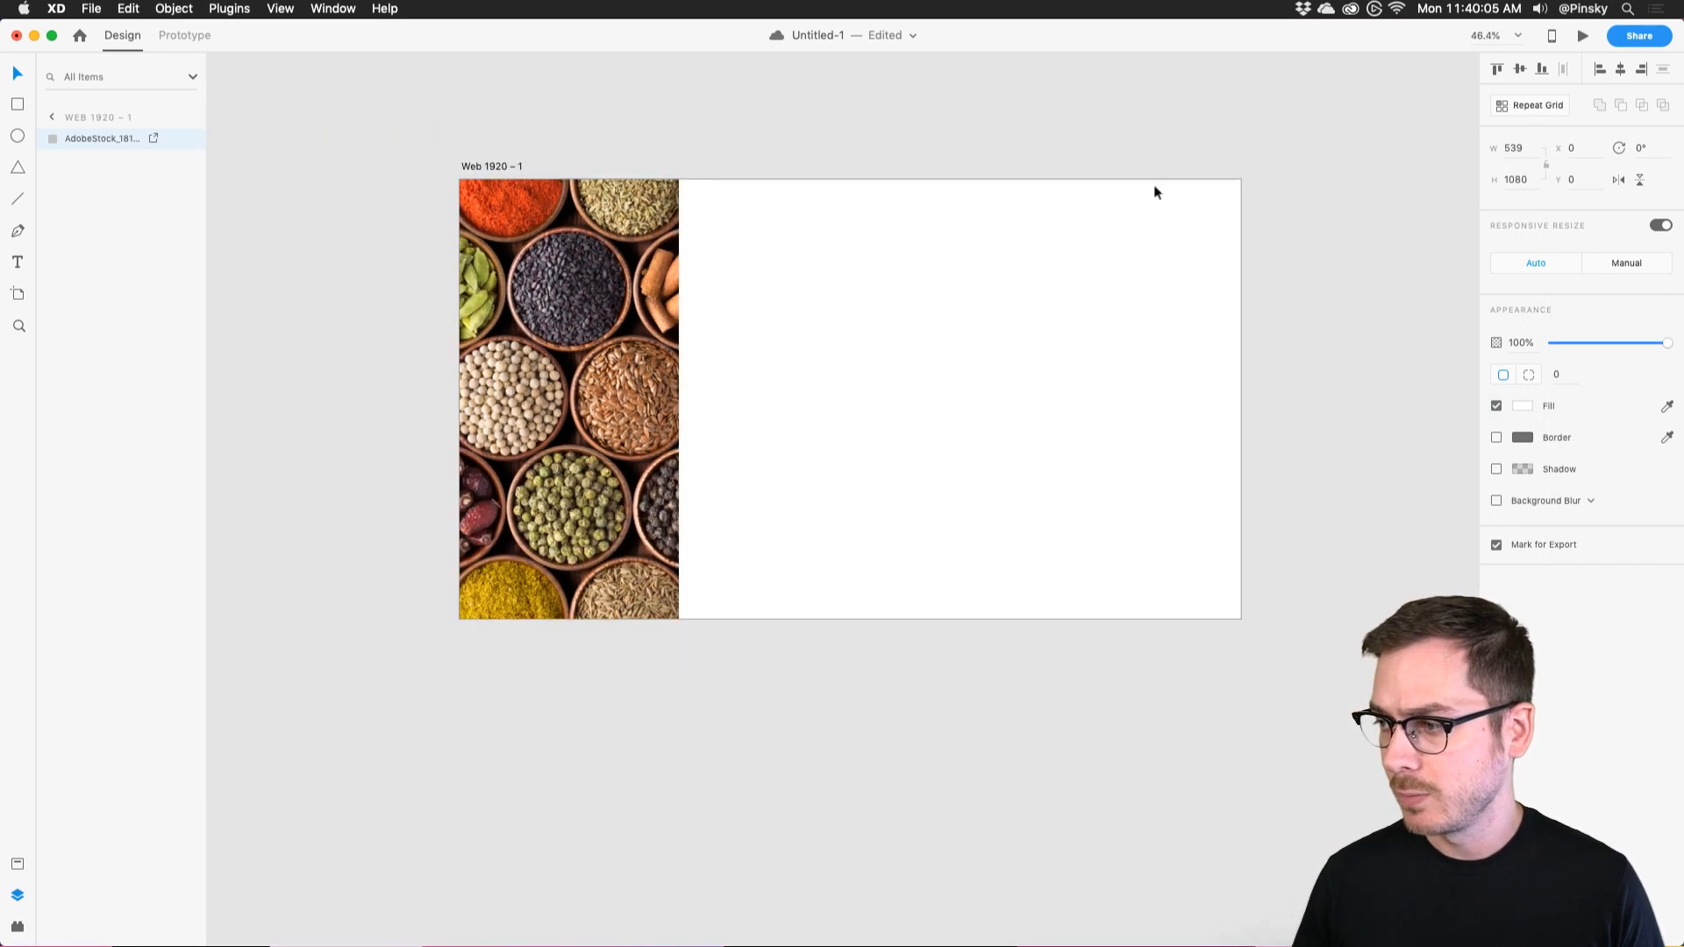
pyautogui.moveTo(1263, 181); pyautogui.dragTo(1478, 109)
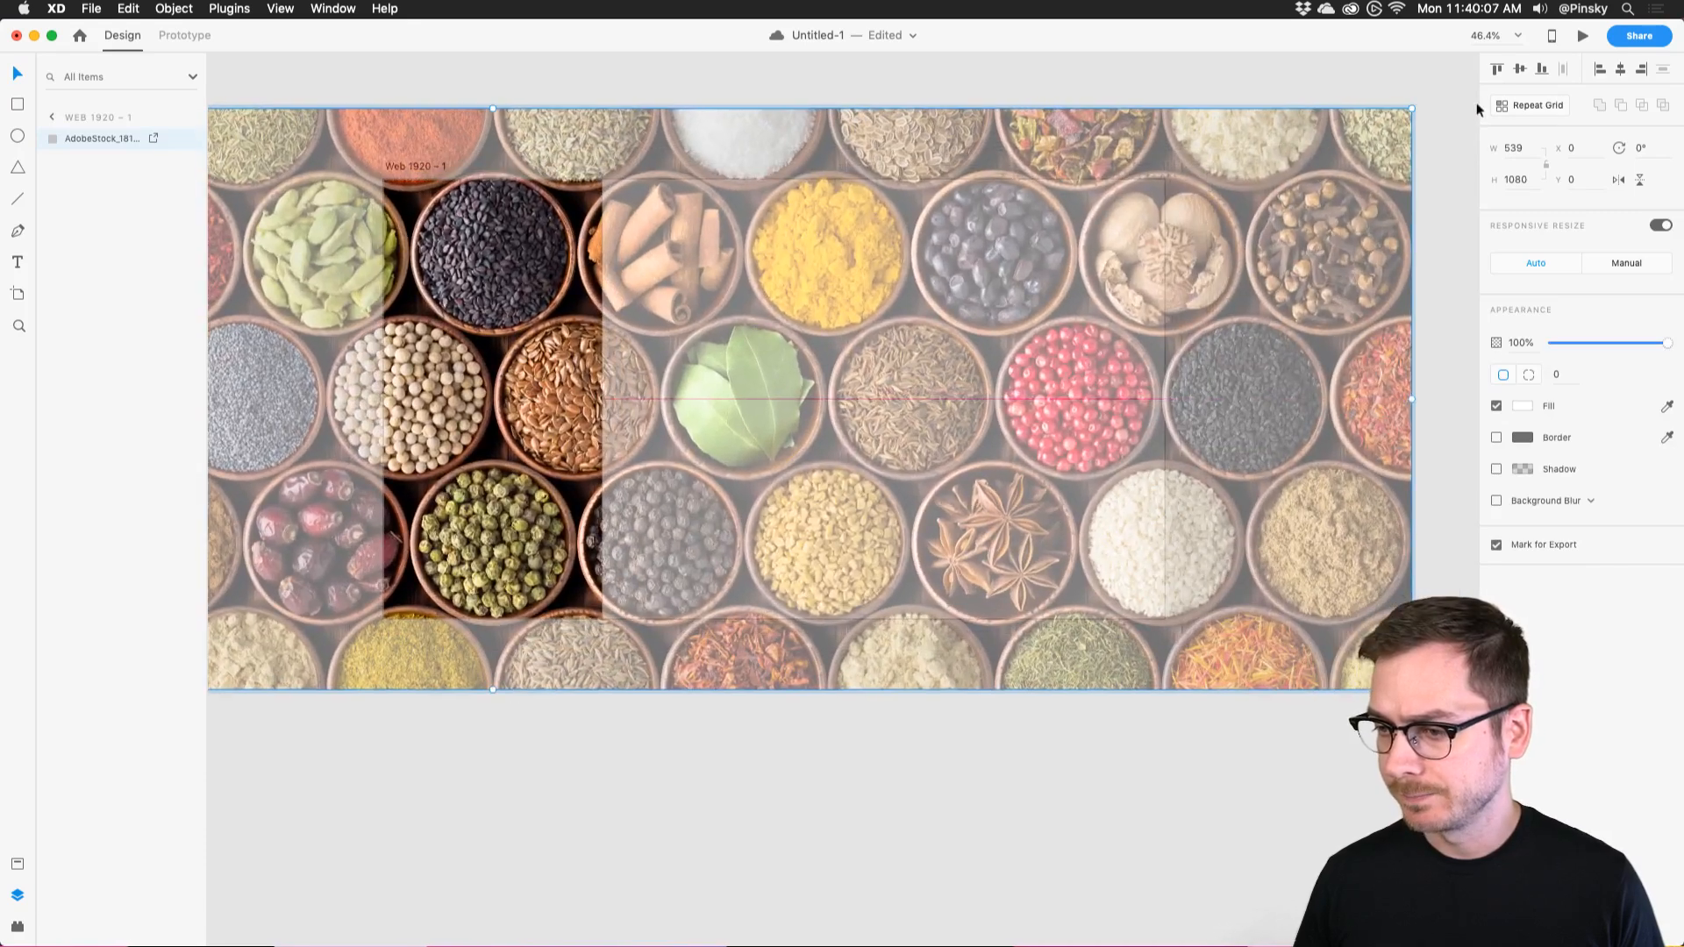
pyautogui.moveTo(471, 311)
pyautogui.mouseDown()
pyautogui.moveTo(439, 311)
pyautogui.moveTo(471, 308)
pyautogui.mouseUp()
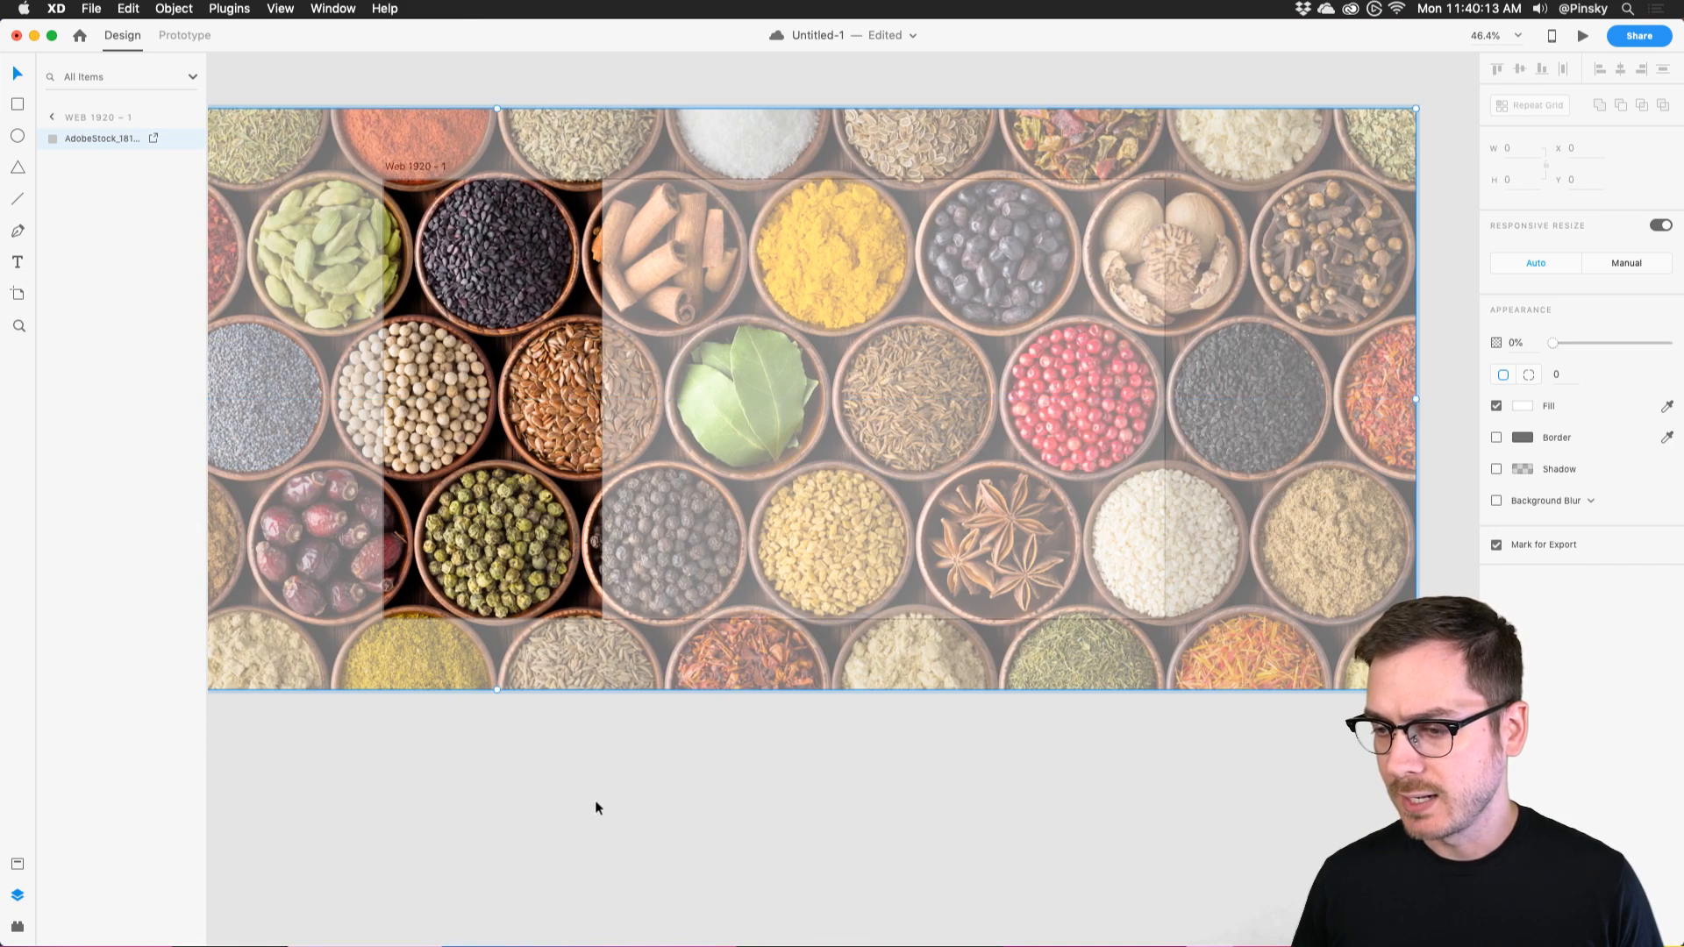
pyautogui.click(592, 798)
pyautogui.scroll(5, 554, 143)
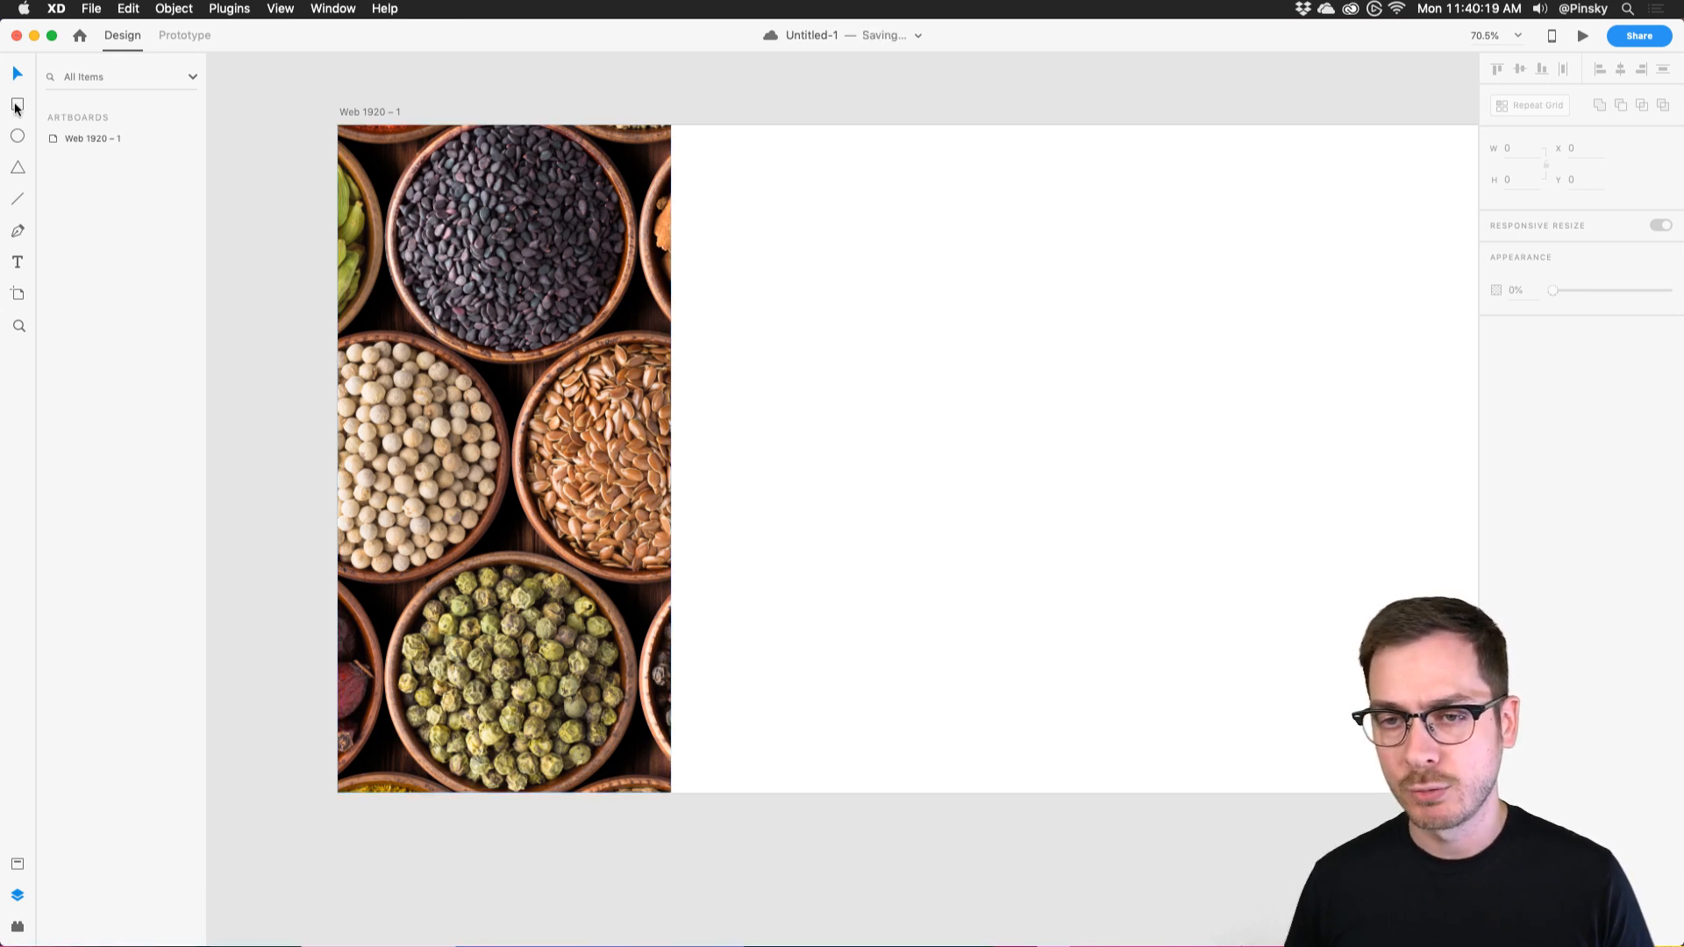
# Draw a borderless 137×1080 strip at the artboard's left edge with Background Blur 50, brightness -4.
pyautogui.moveTo(338, 126); pyautogui.dragTo(424, 795)
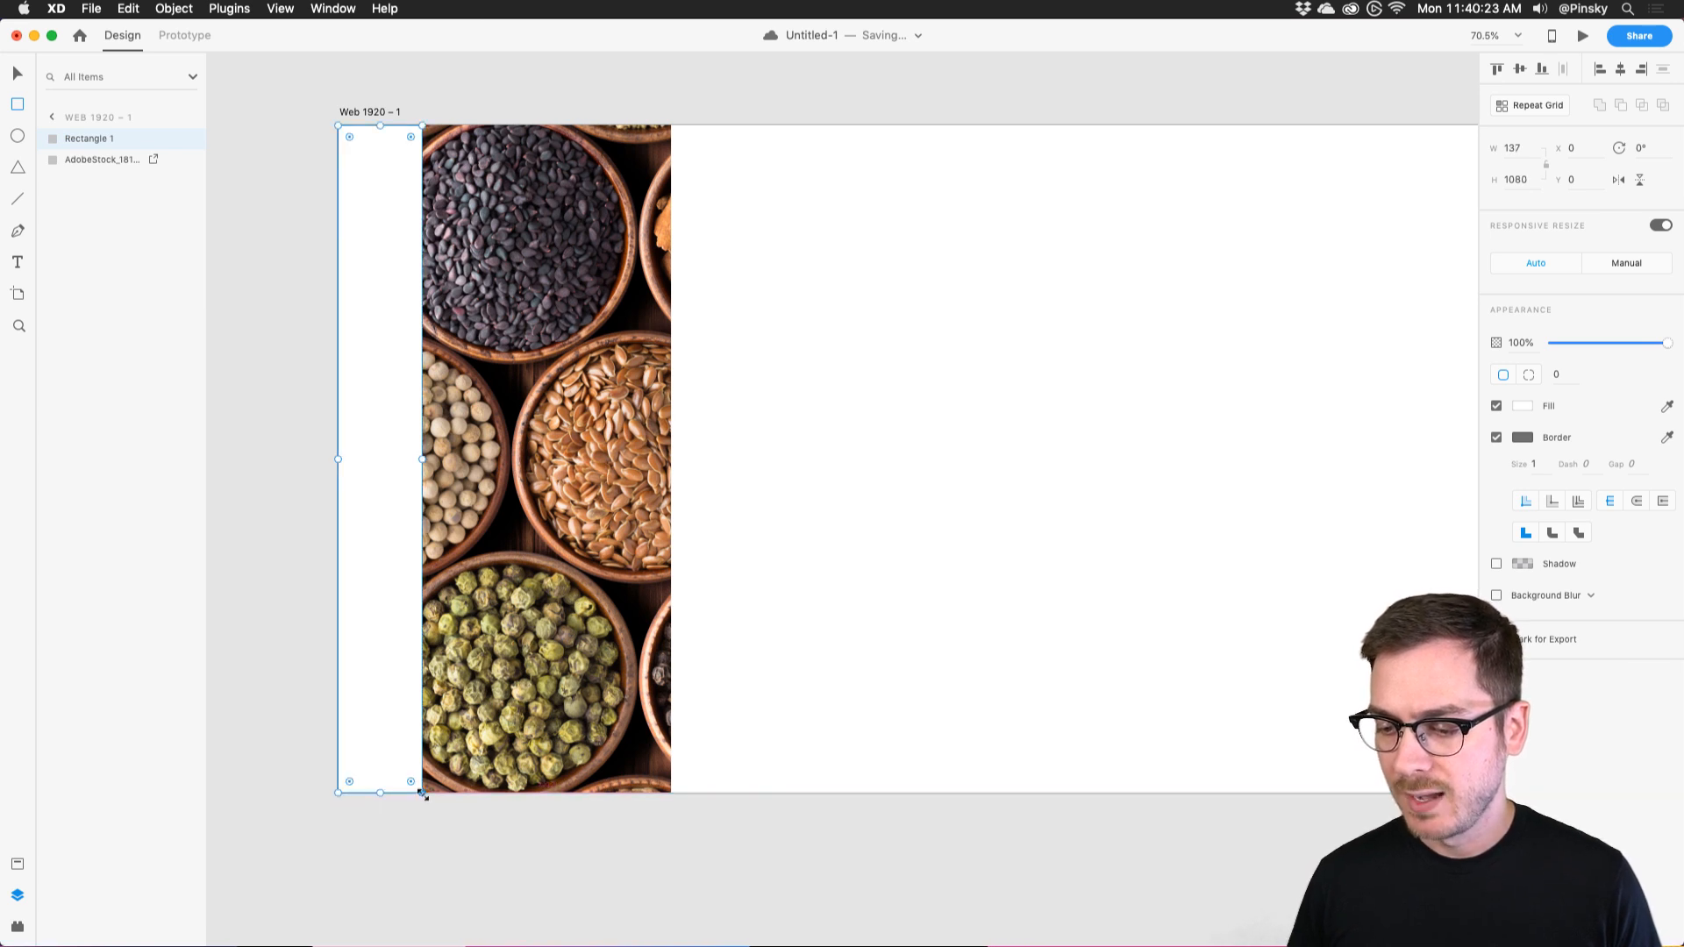
pyautogui.click(1496, 438)
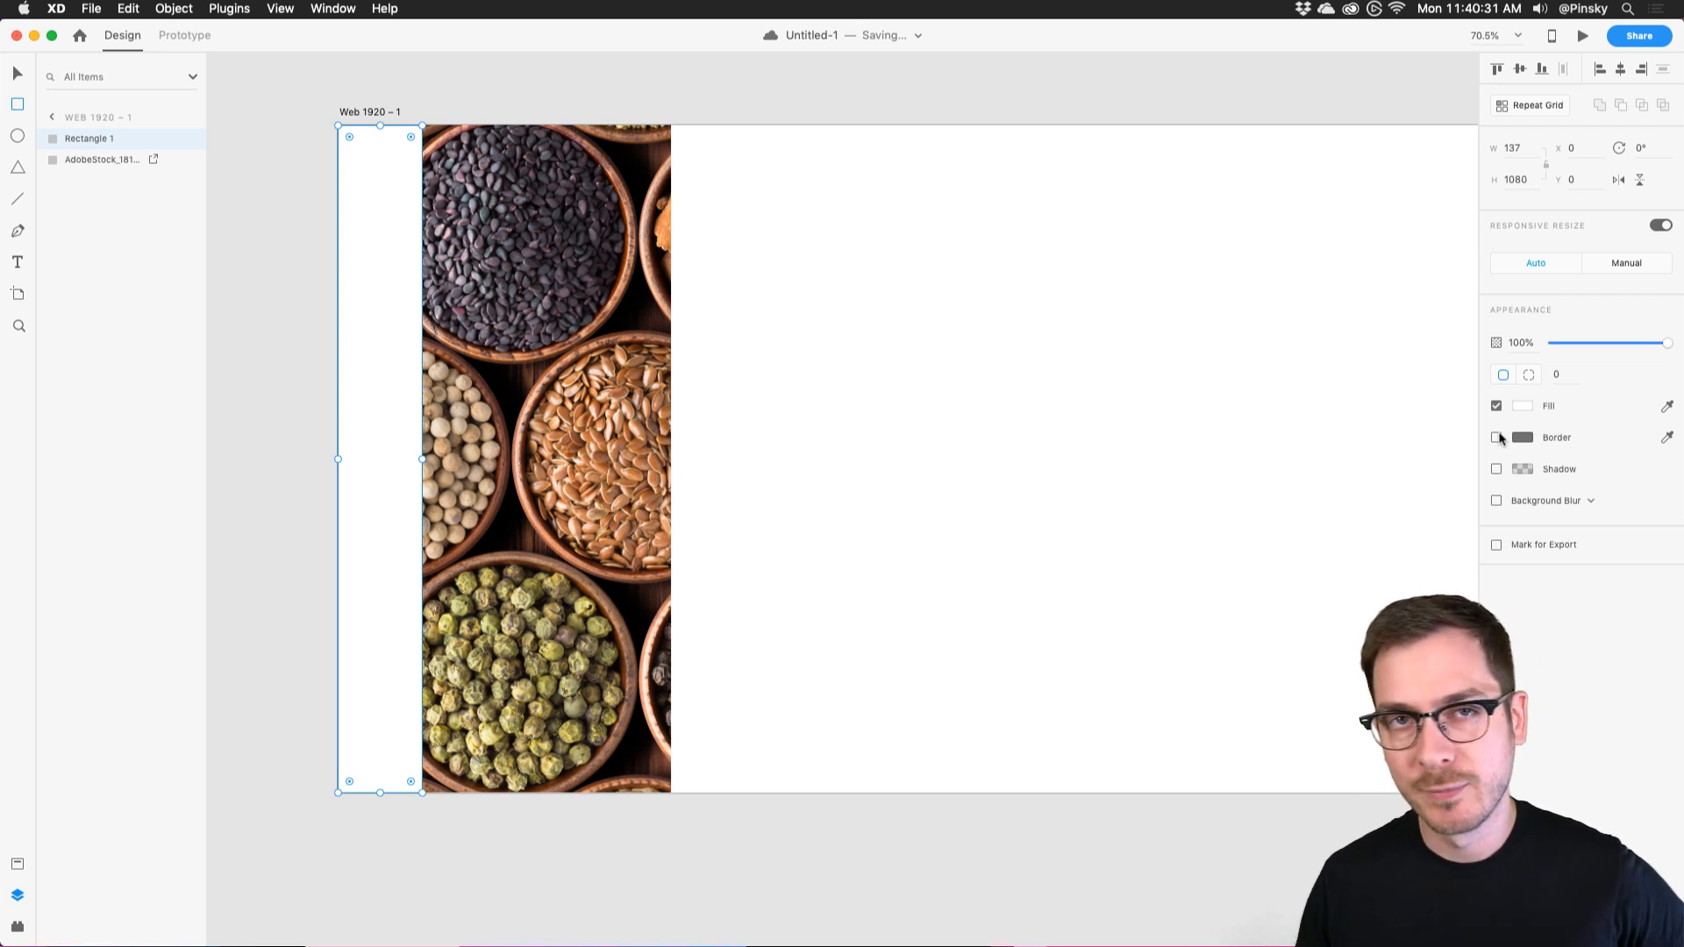
pyautogui.click(1497, 500)
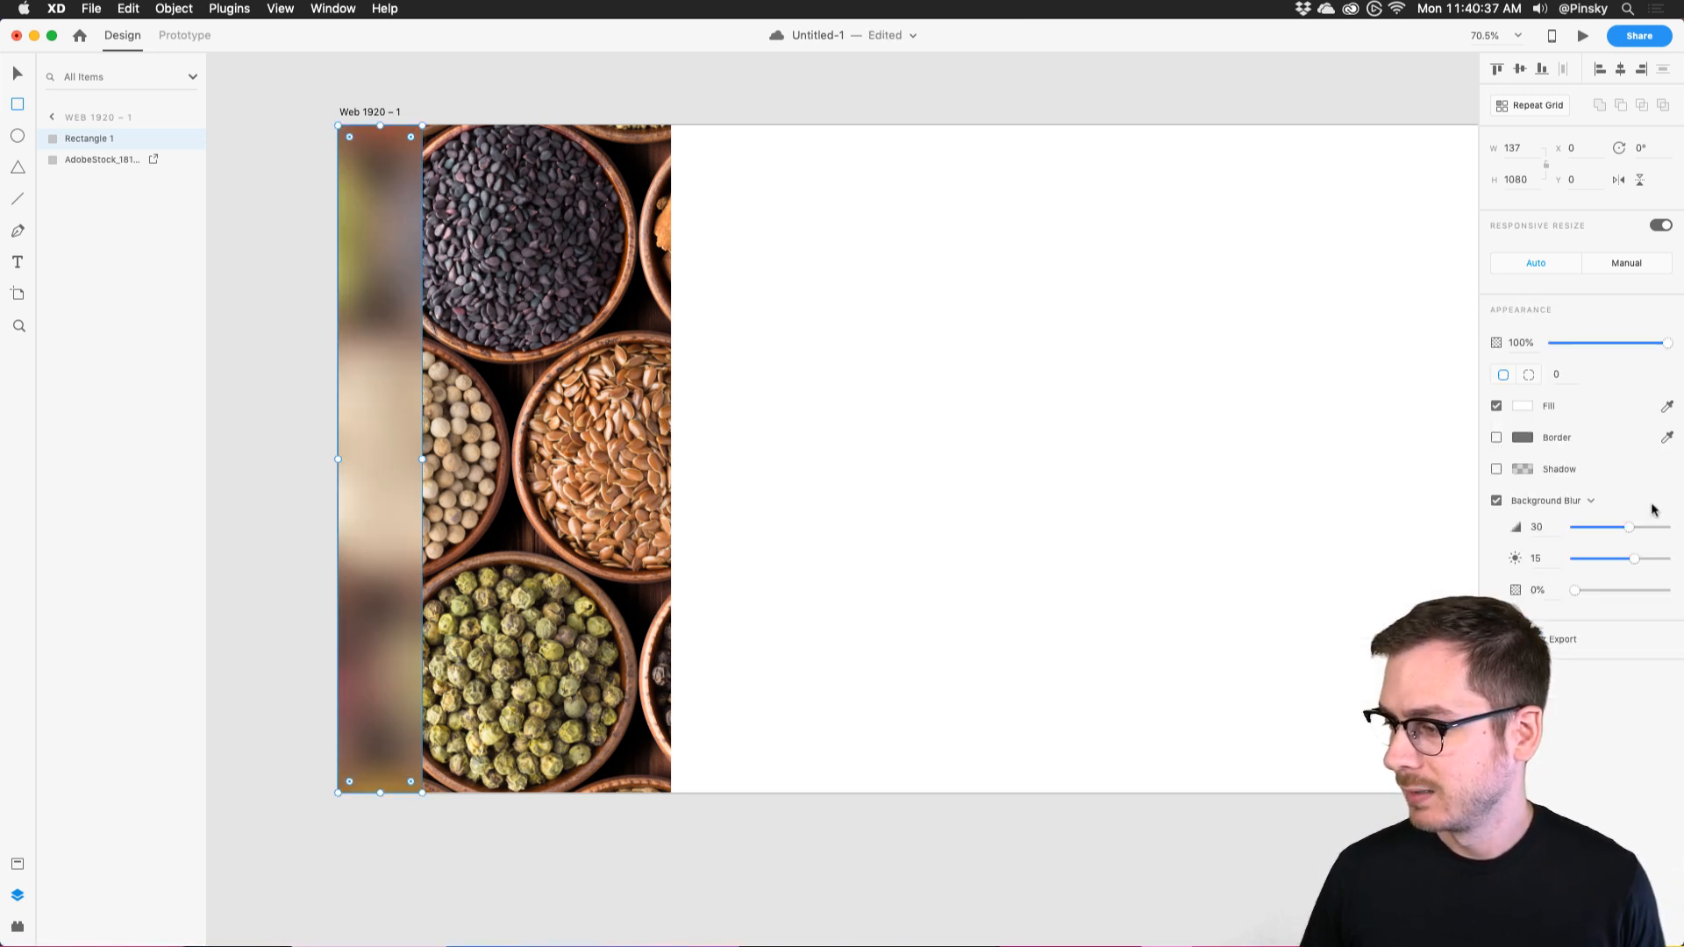
pyautogui.moveTo(1626, 526)
pyautogui.mouseDown()
pyautogui.moveTo(1666, 527)
pyautogui.moveTo(1618, 555)
pyautogui.mouseUp()
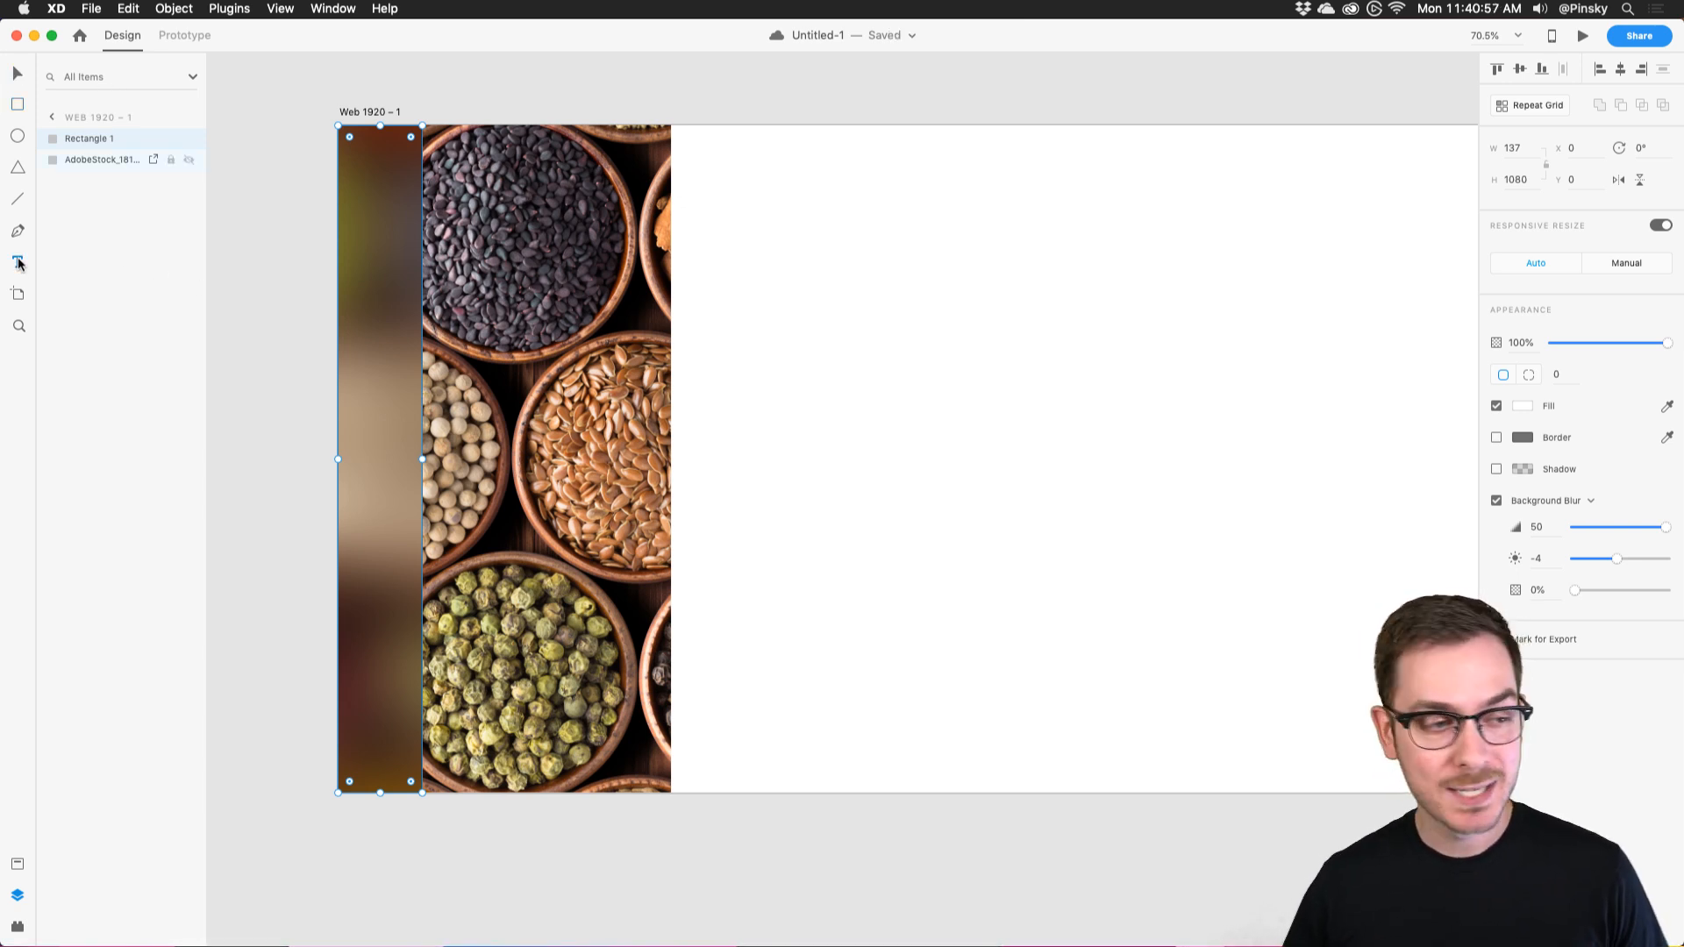
# Add 'ON THE MENU' text, scale it to 115 and rotate it -90° to run vertically.
pyautogui.click(499, 375)
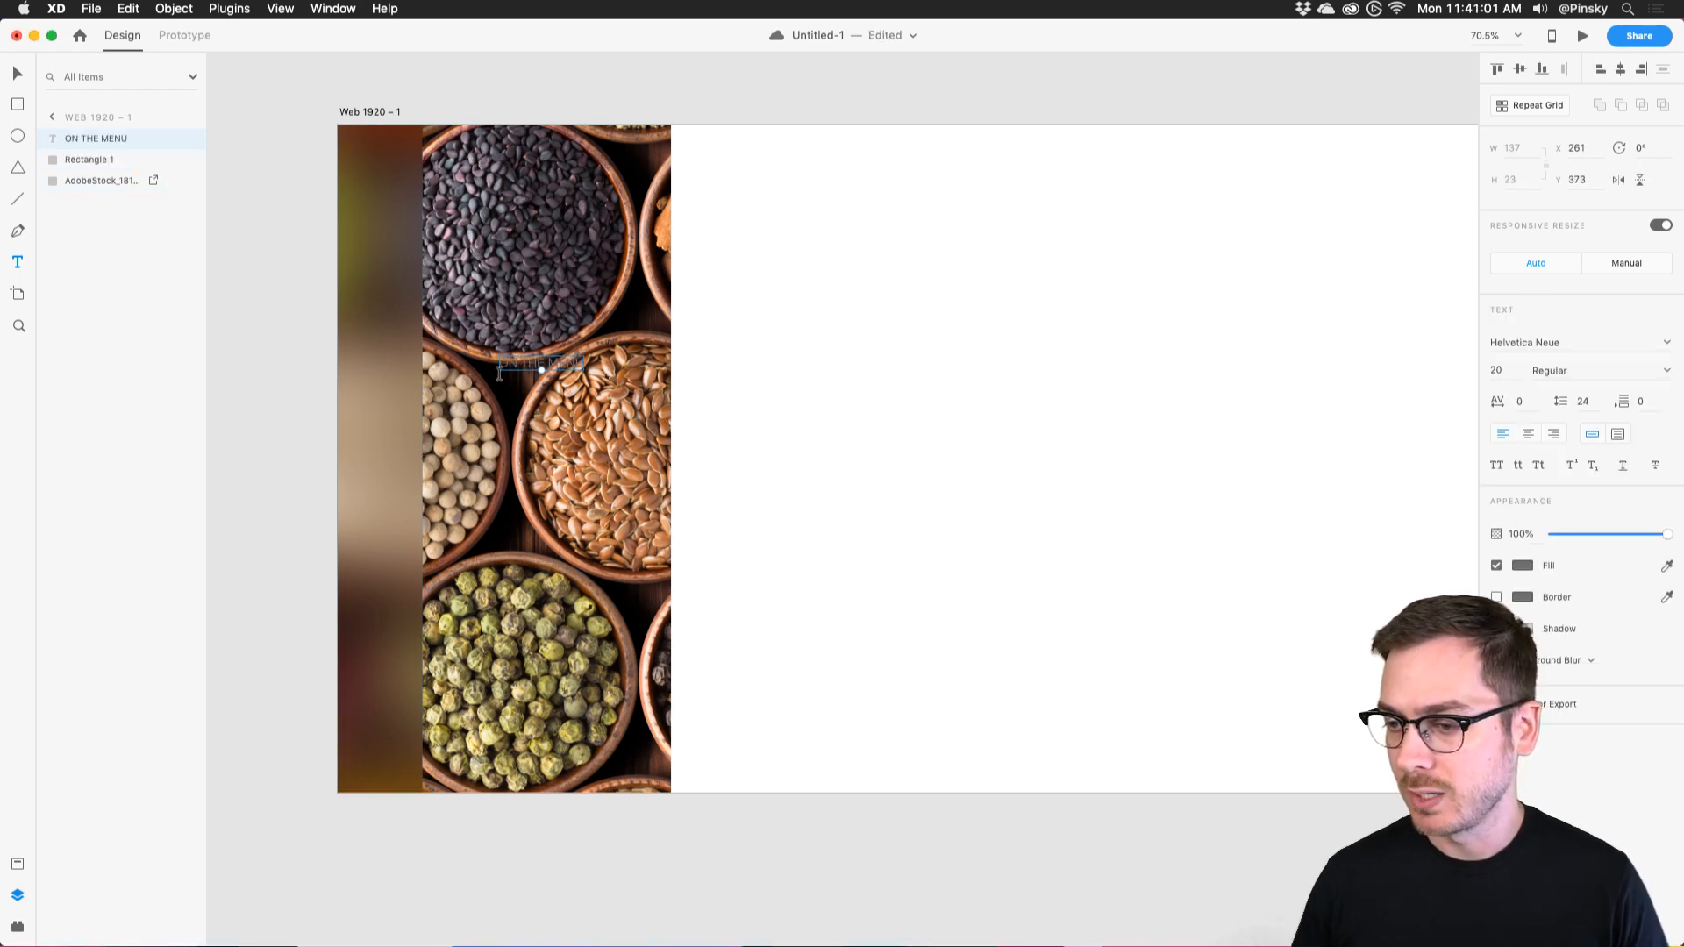
pyautogui.press('Escape')
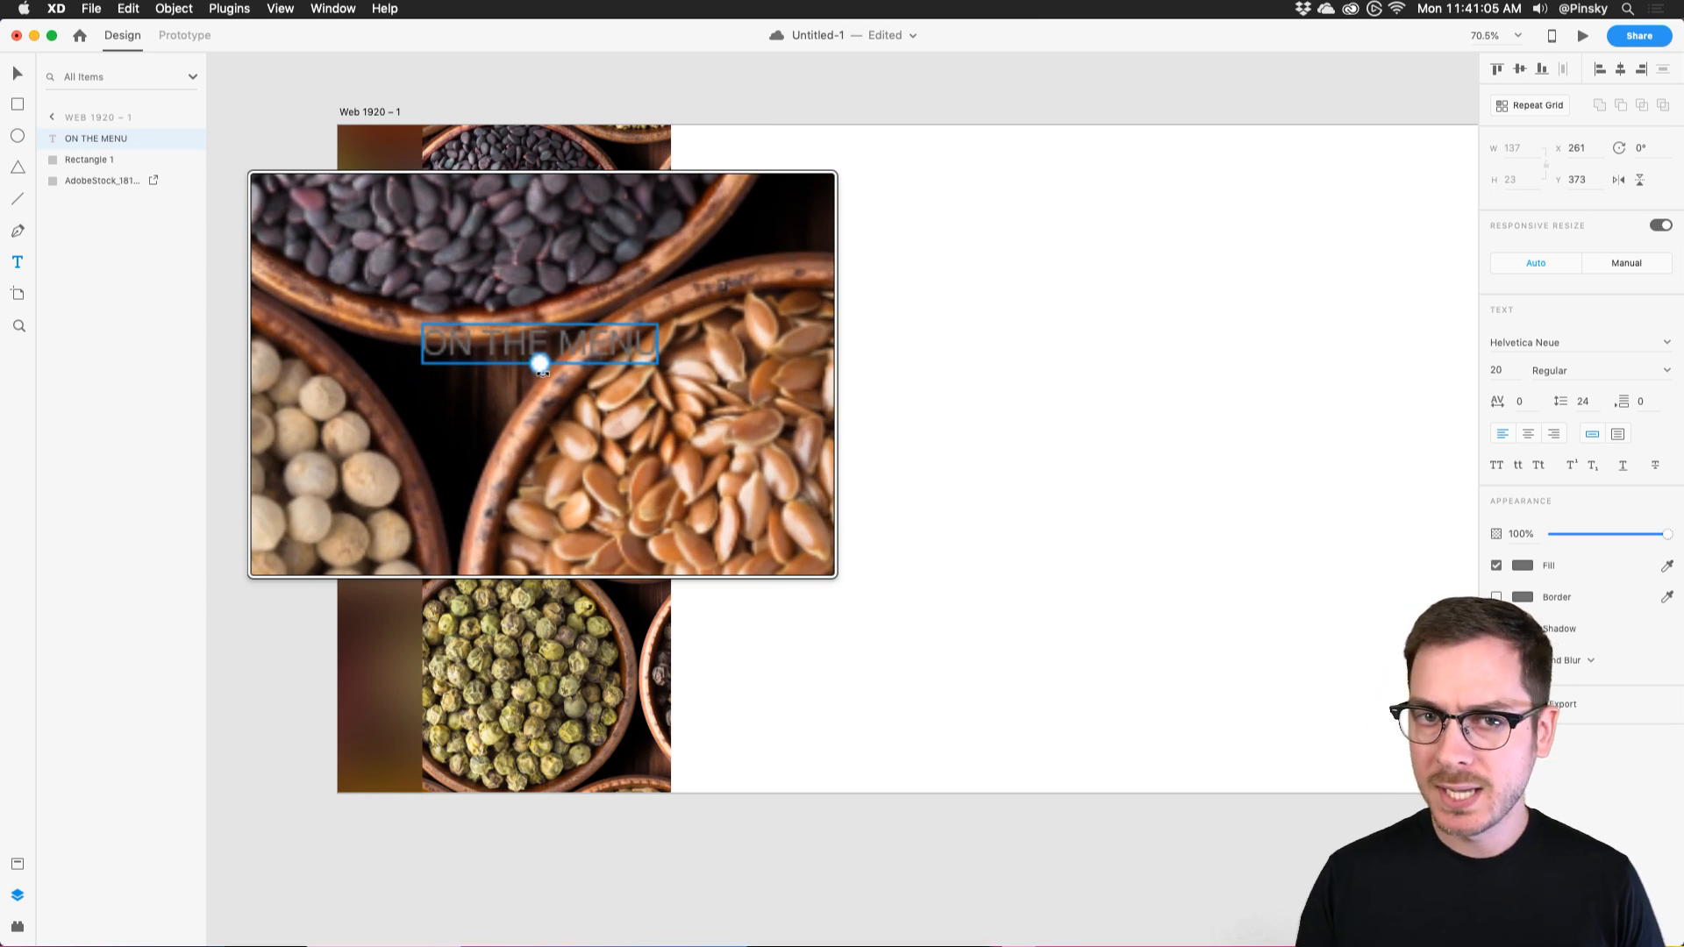
pyautogui.moveTo(541, 369); pyautogui.dragTo(542, 438)
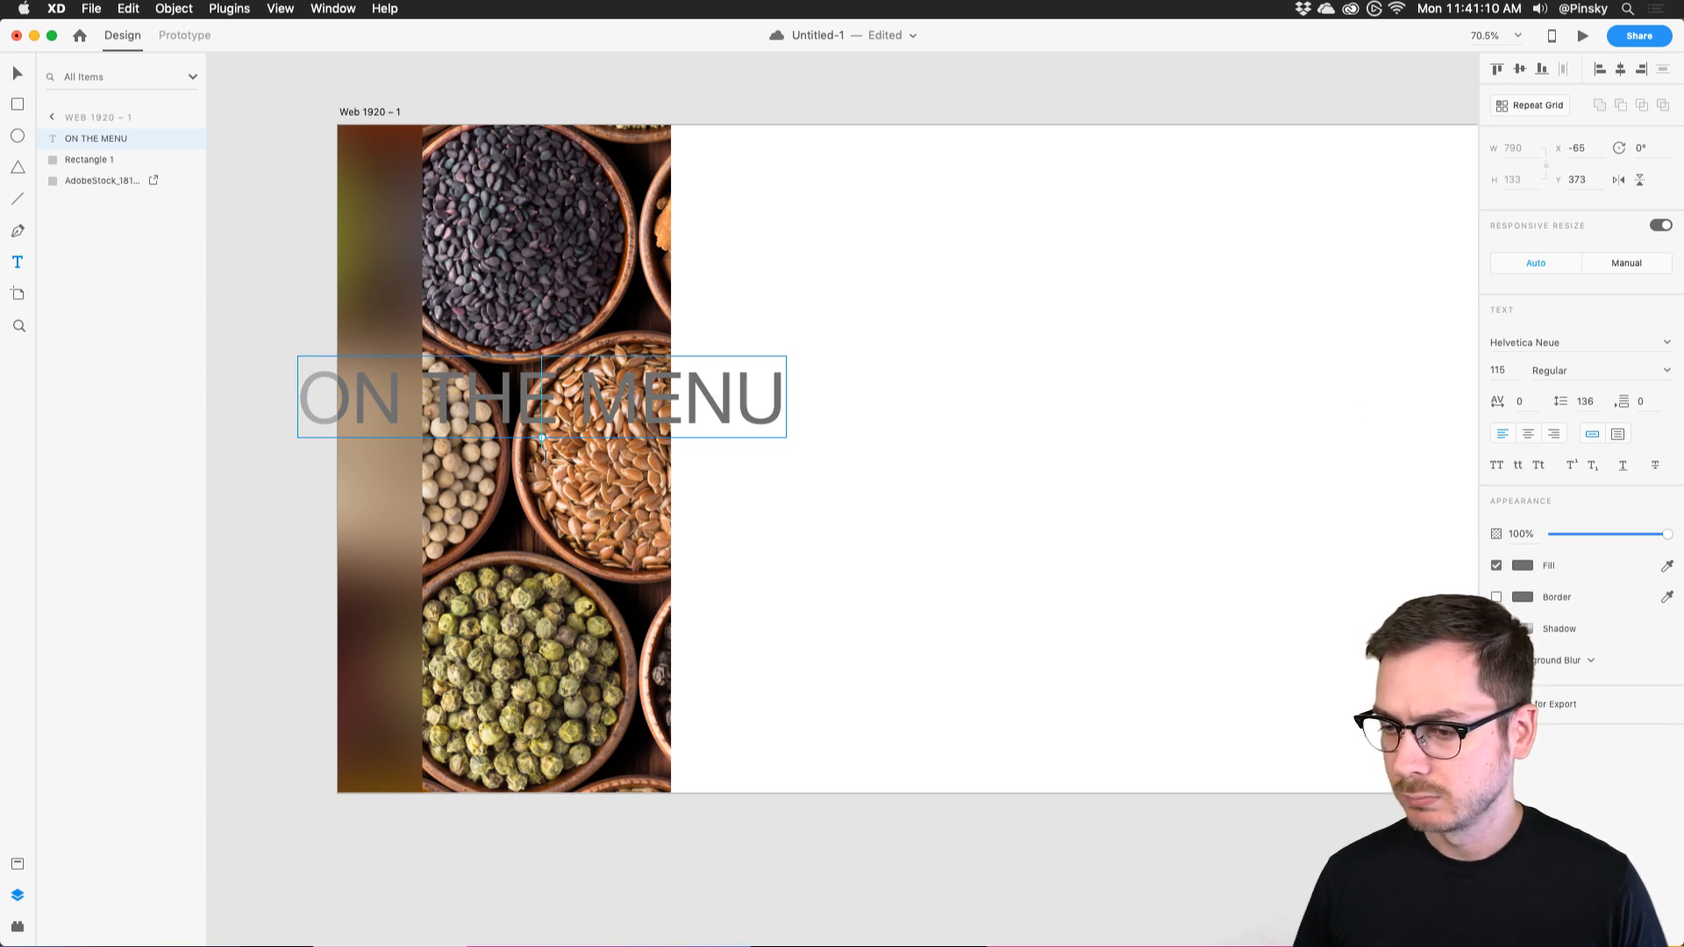
pyautogui.moveTo(542, 445); pyautogui.dragTo(595, 397)
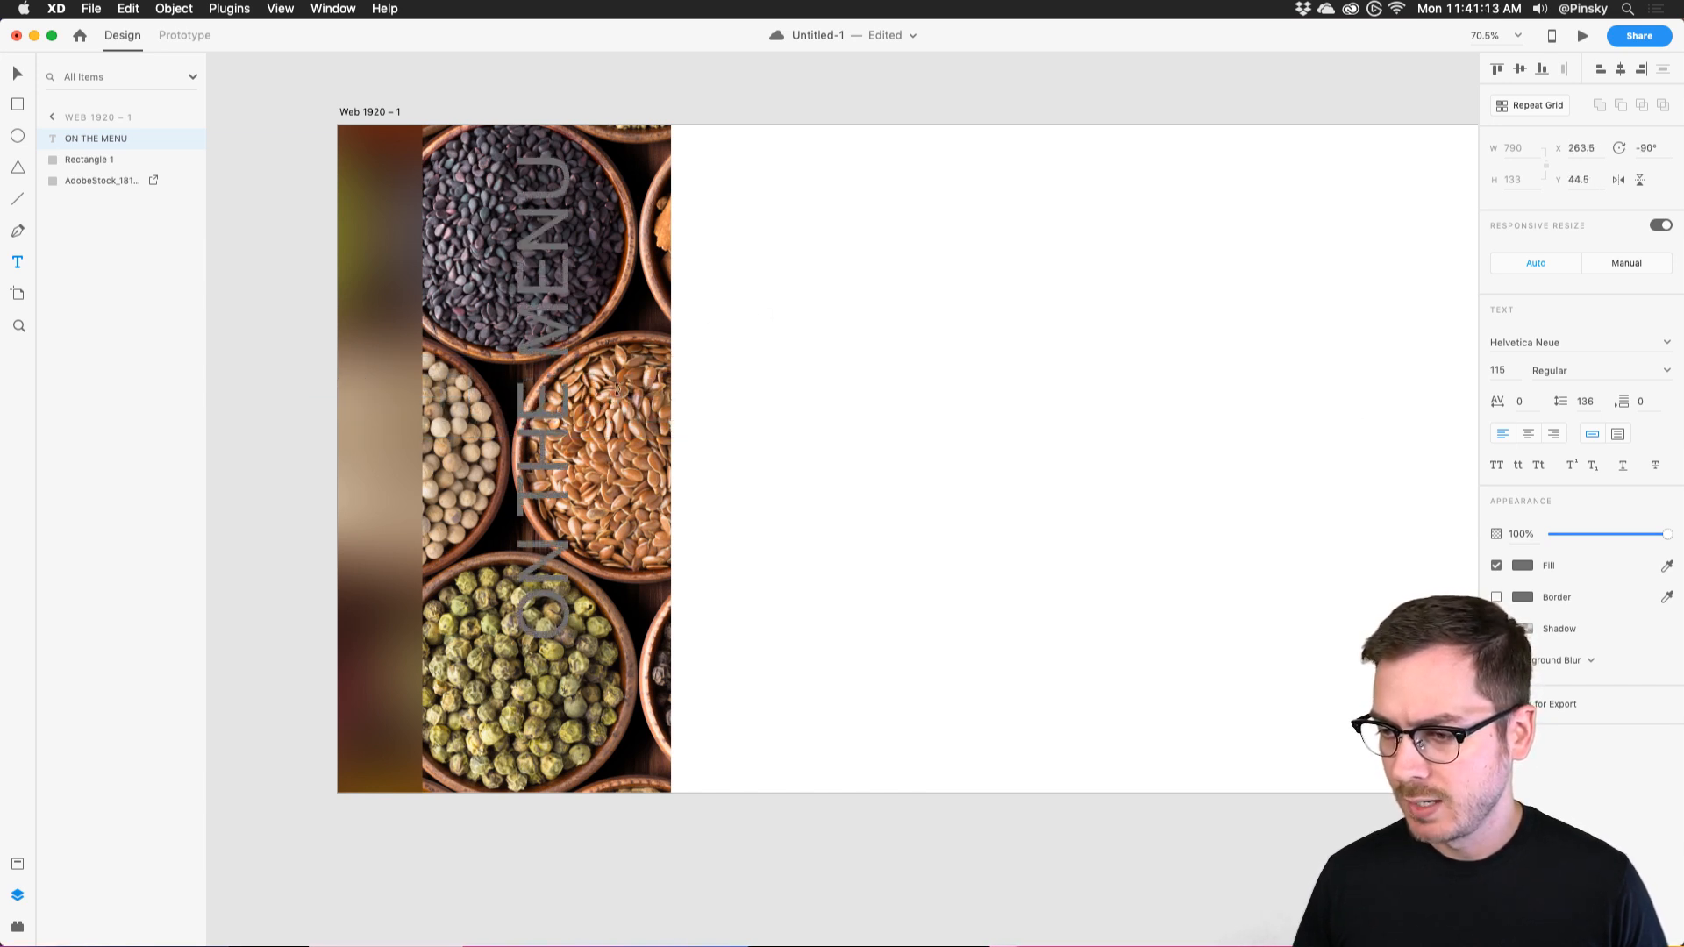
# Make the text white and bold, and move it onto the blurred left strip.
pyautogui.click(1522, 567)
pyautogui.moveTo(1408, 498); pyautogui.dragTo(1304, 461)
pyautogui.click(1570, 729)
pyautogui.click(1664, 370)
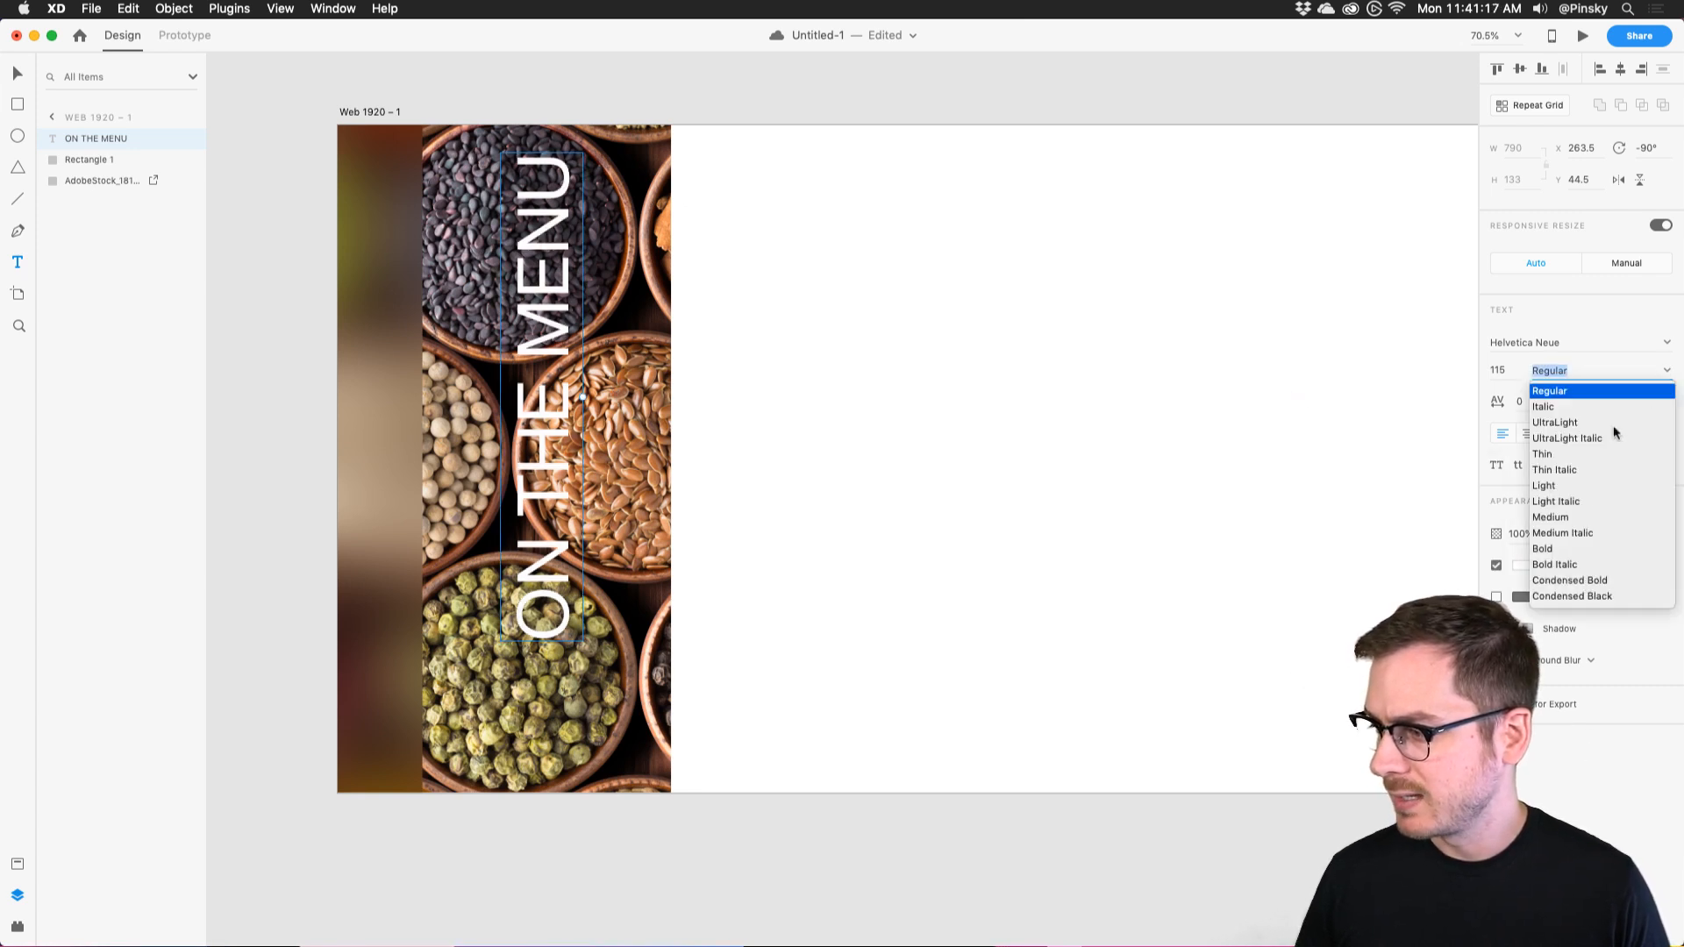
pyautogui.click(1554, 546)
pyautogui.write('v')
pyautogui.click(545, 313)
pyautogui.moveTo(545, 313); pyautogui.dragTo(385, 378)
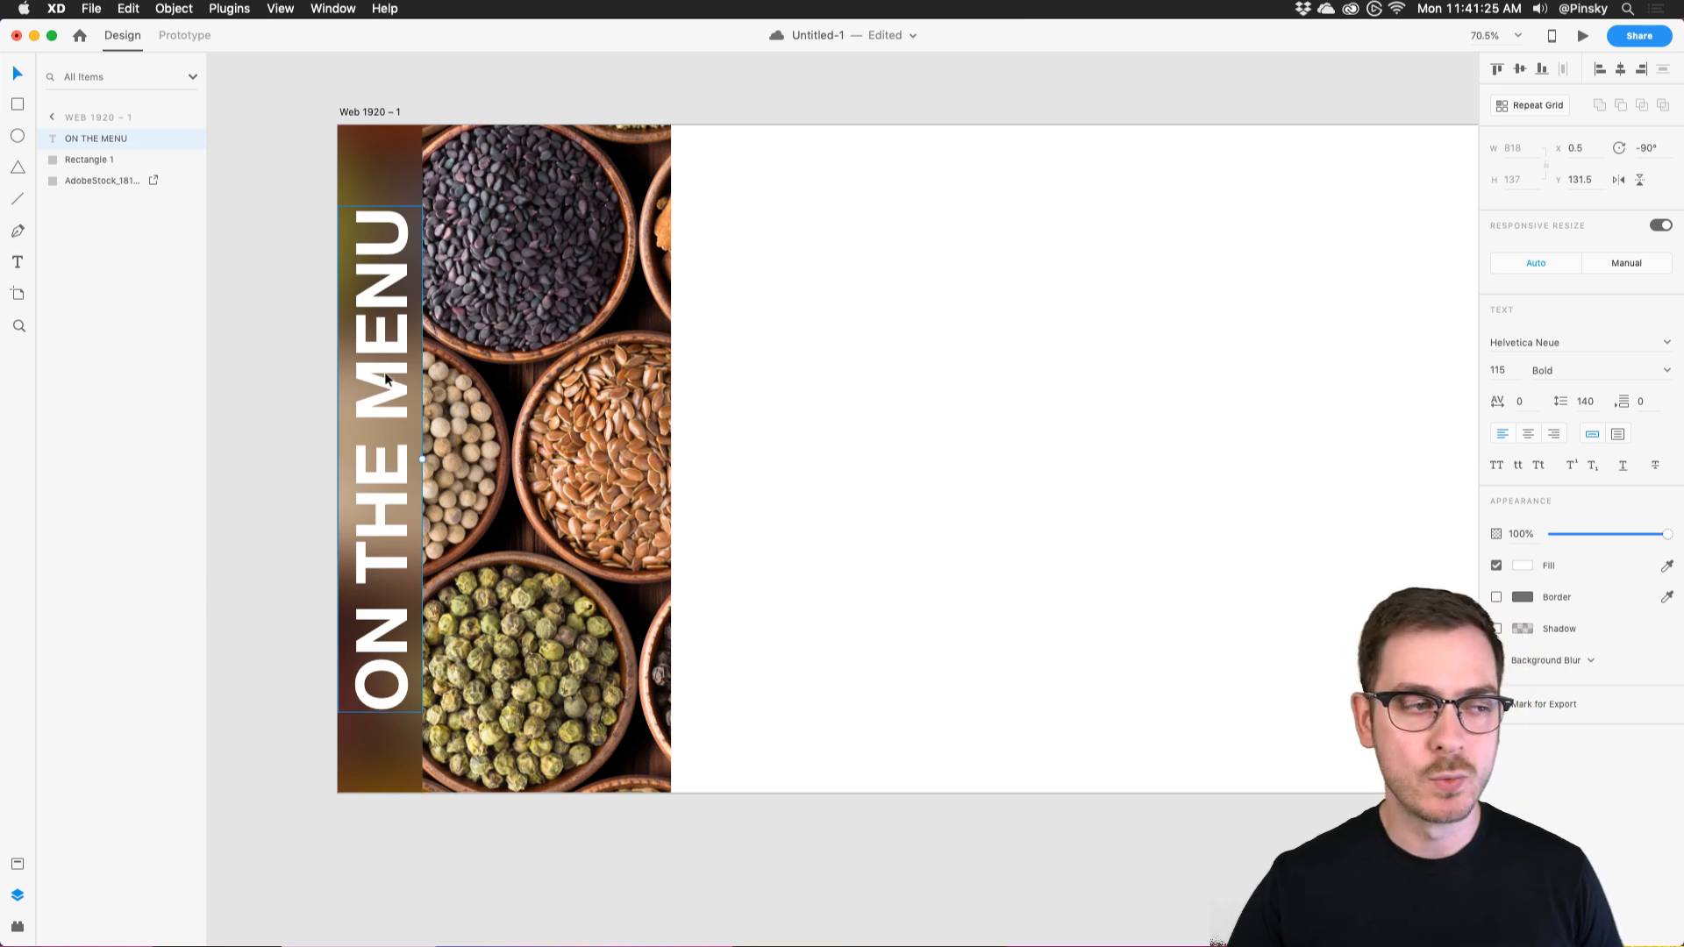
# Set the text's font to Cubano and centre it vertically on the strip.
pyautogui.click(1556, 349)
pyautogui.write('Cubano')
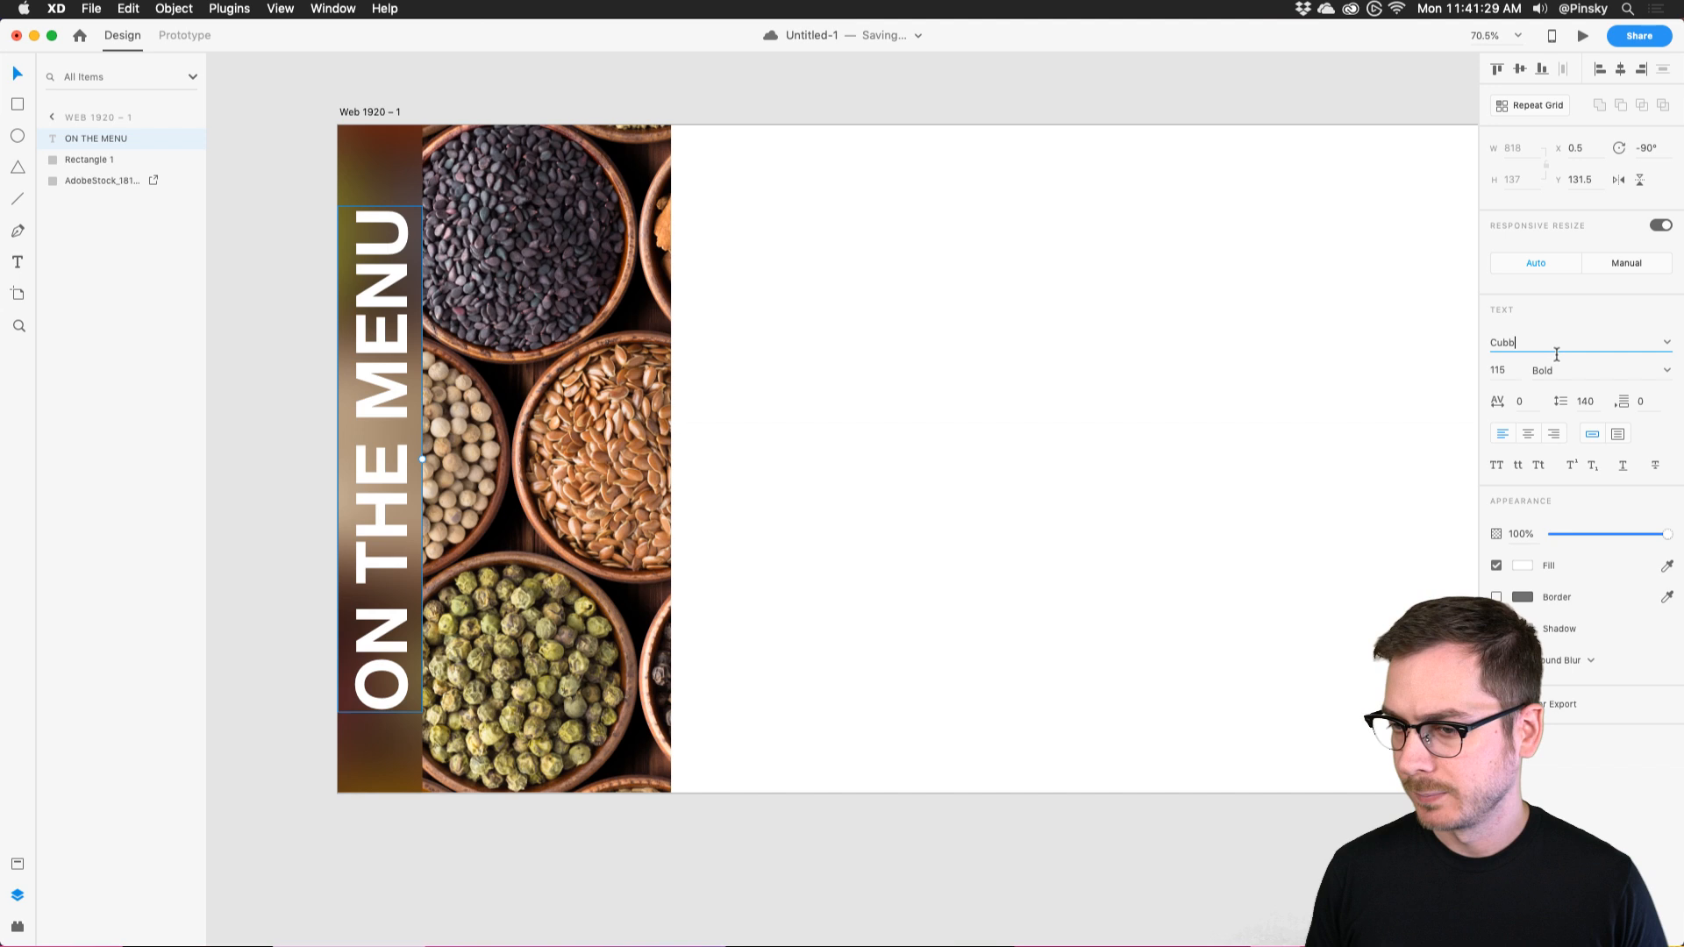
pyautogui.press('Return')
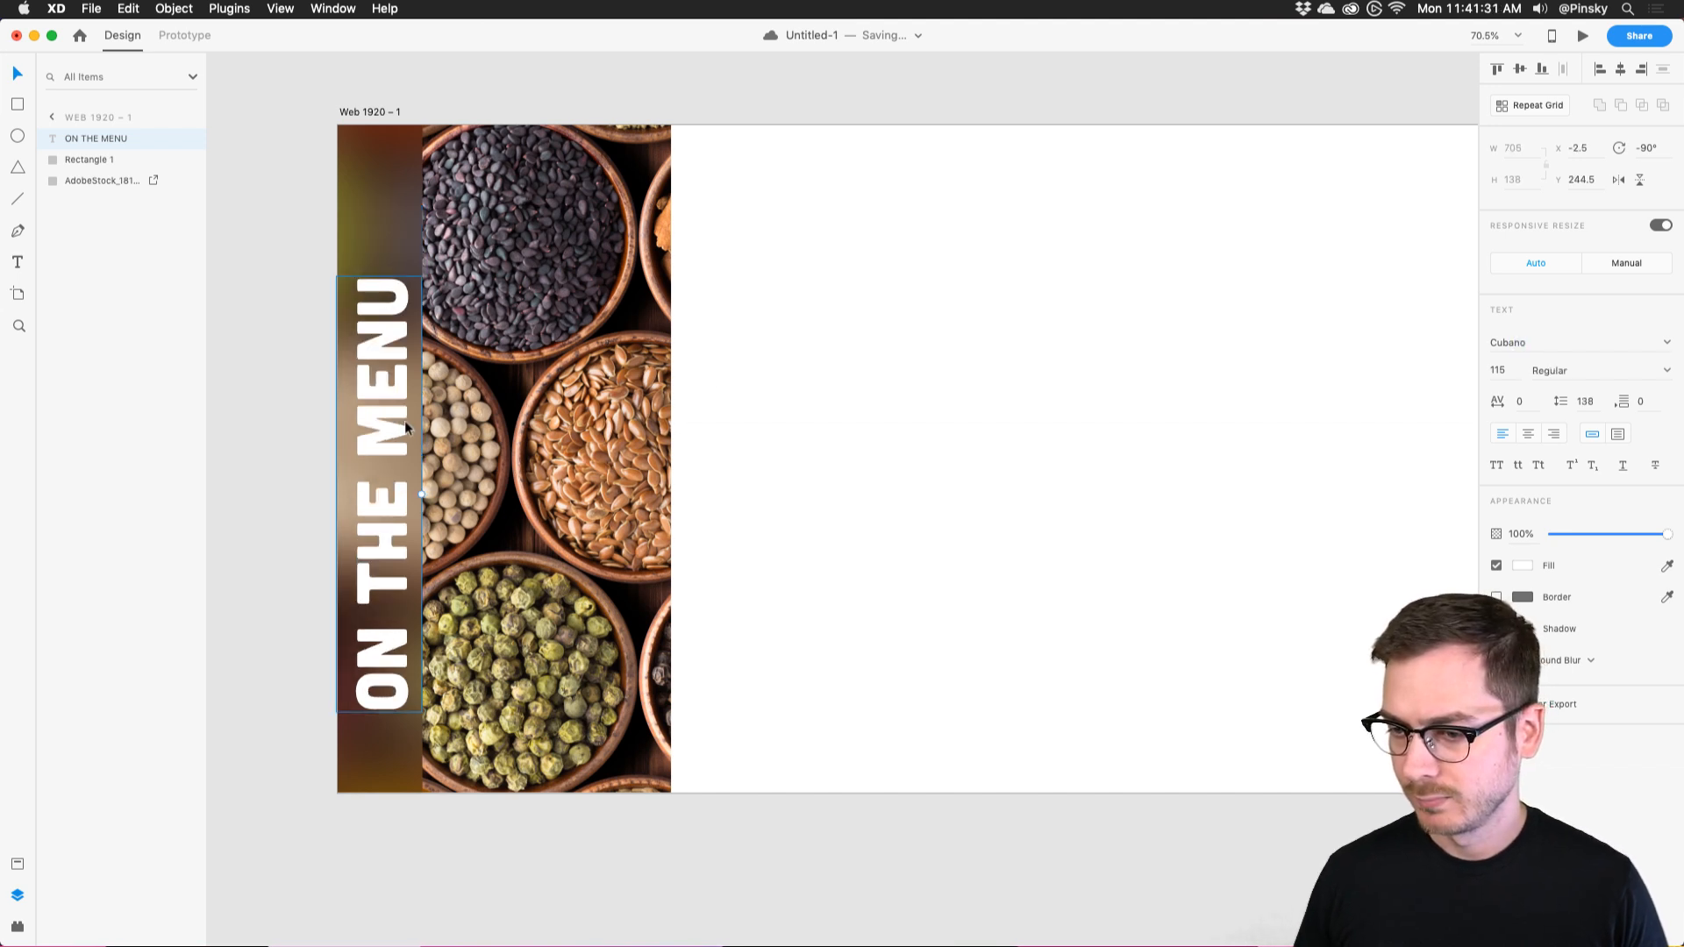
pyautogui.moveTo(386, 438); pyautogui.dragTo(380, 398)
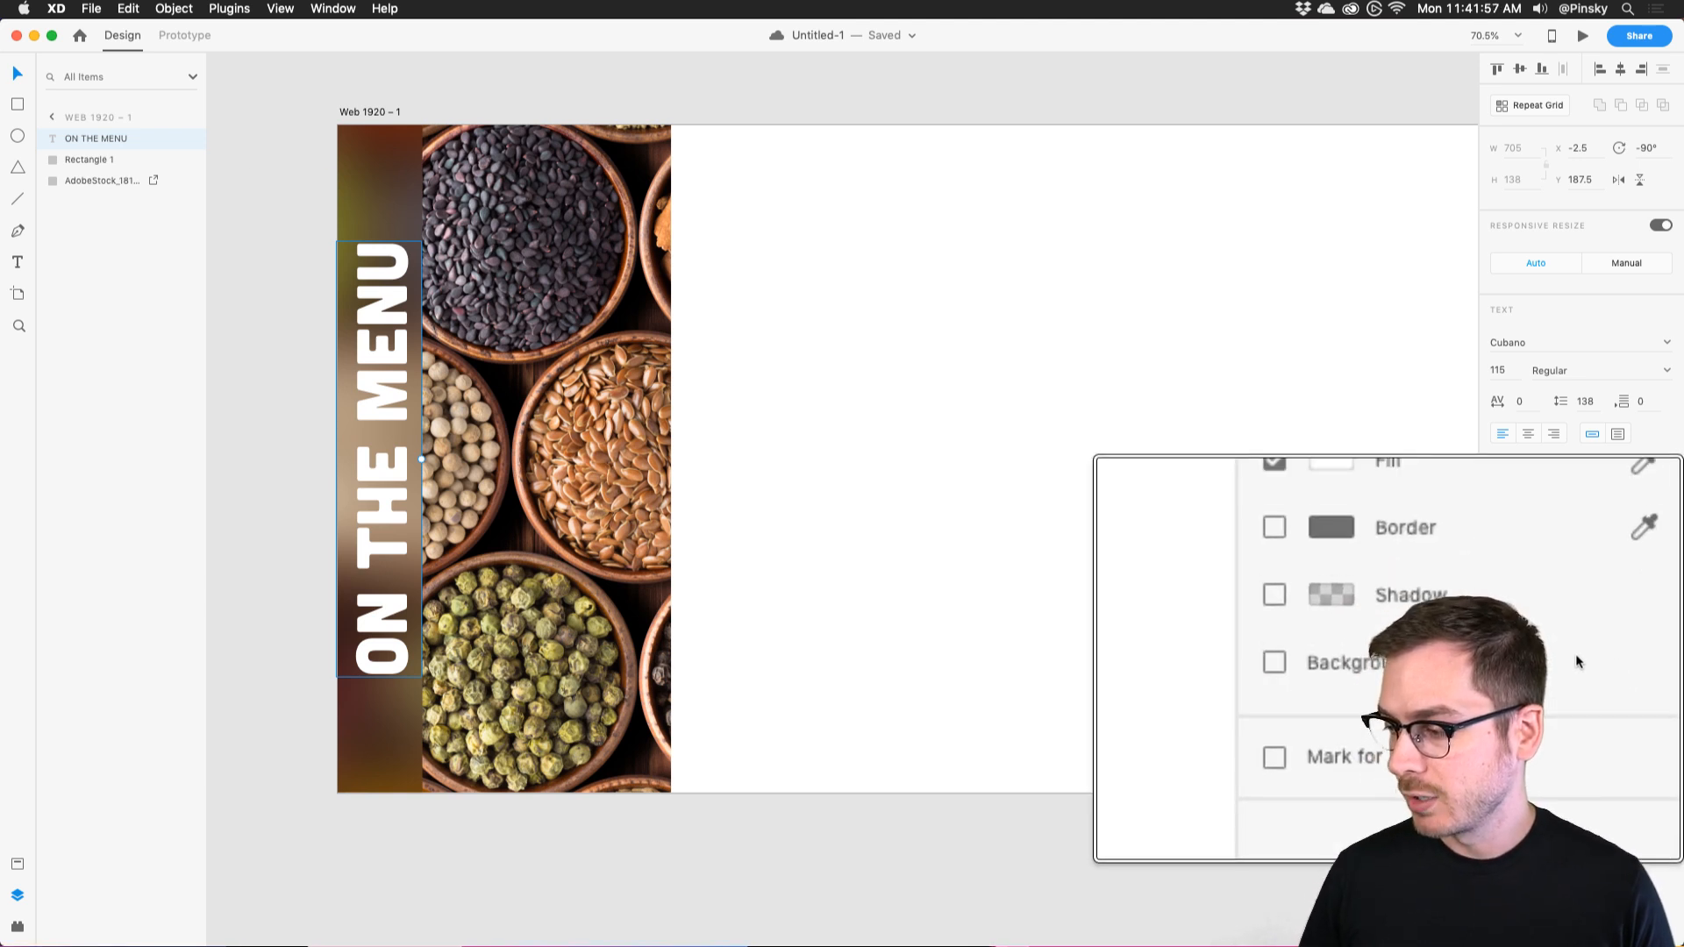
# Enable Background Blur on the ON THE MENU text and lower its blur amount.
pyautogui.click(1582, 663)
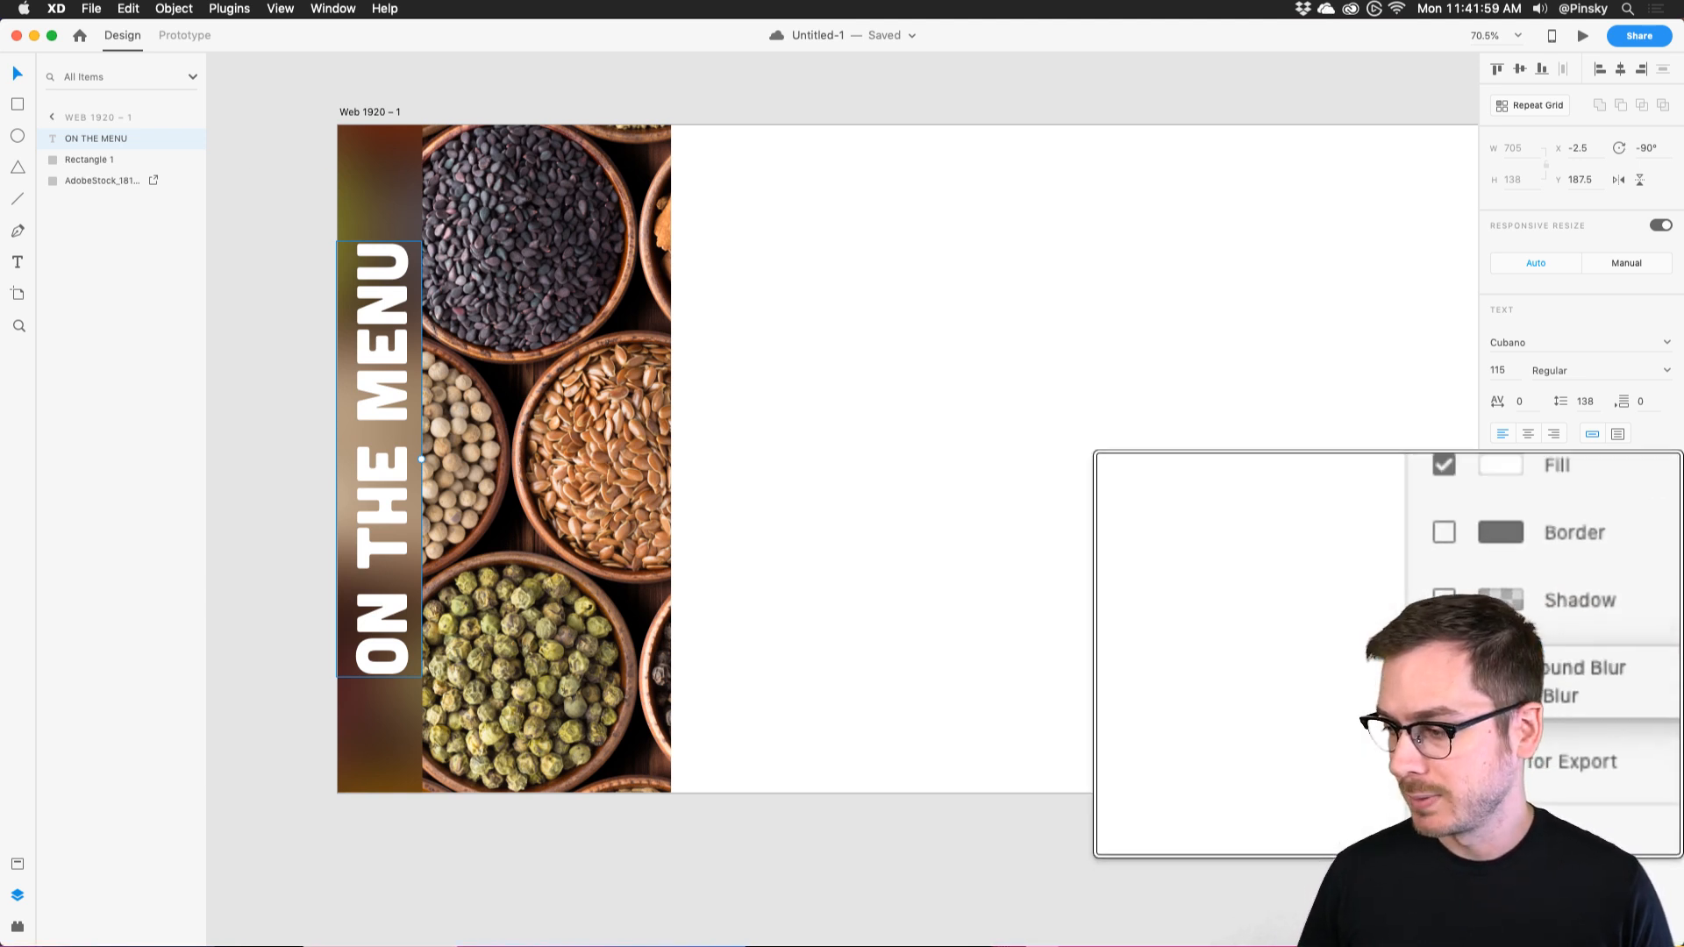
pyautogui.click(1496, 662)
pyautogui.click(1496, 662)
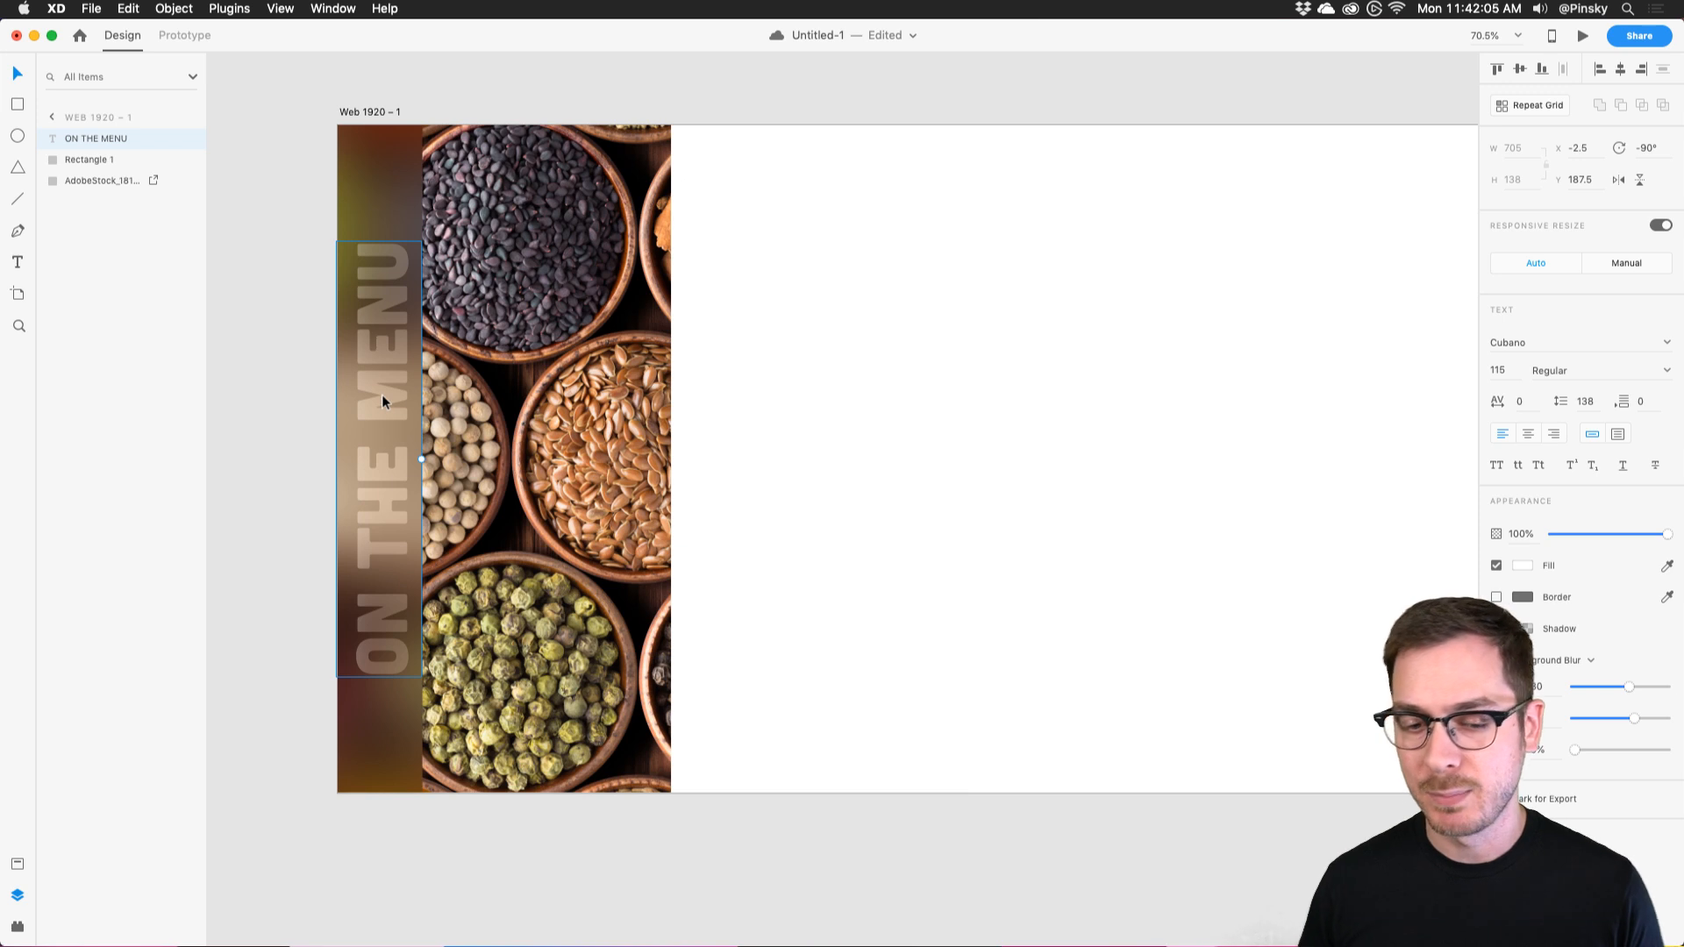
pyautogui.moveTo(1628, 687)
pyautogui.mouseDown()
pyautogui.moveTo(1607, 686)
pyautogui.moveTo(1645, 687)
pyautogui.moveTo(1609, 717)
pyautogui.moveTo(1613, 681)
pyautogui.moveTo(1597, 690)
pyautogui.mouseUp()
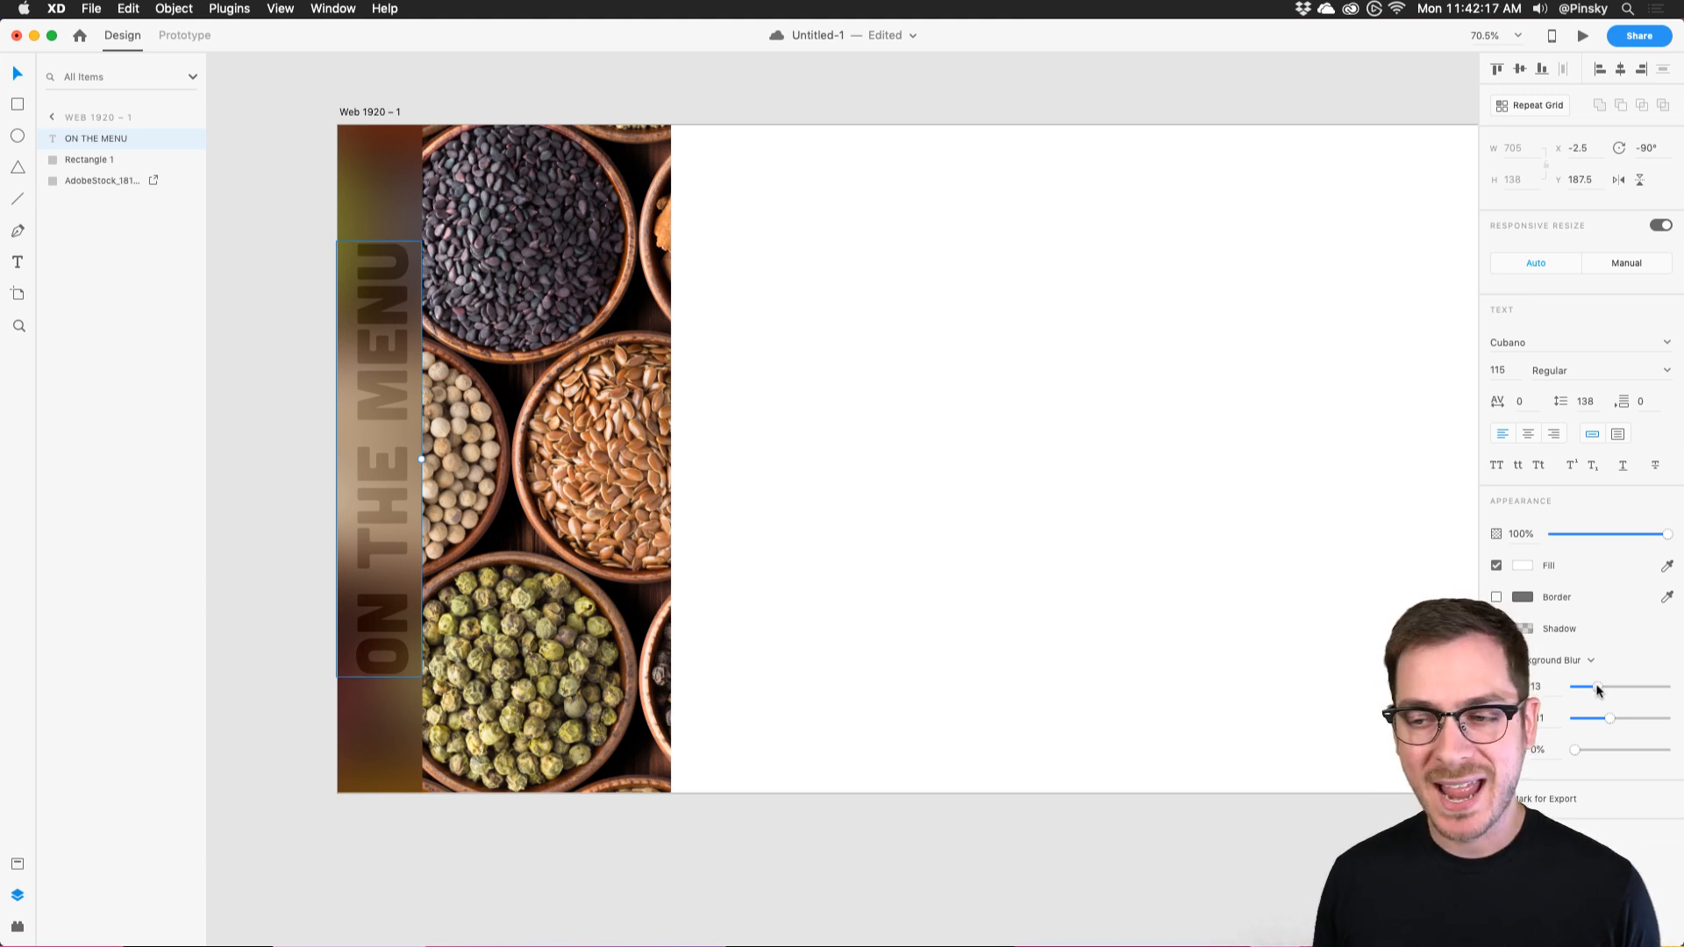
# Reposition the spice photo inside its mask so the red peppercorns show.
pyautogui.click(884, 235)
pyautogui.hscroll(1, 884, 235)
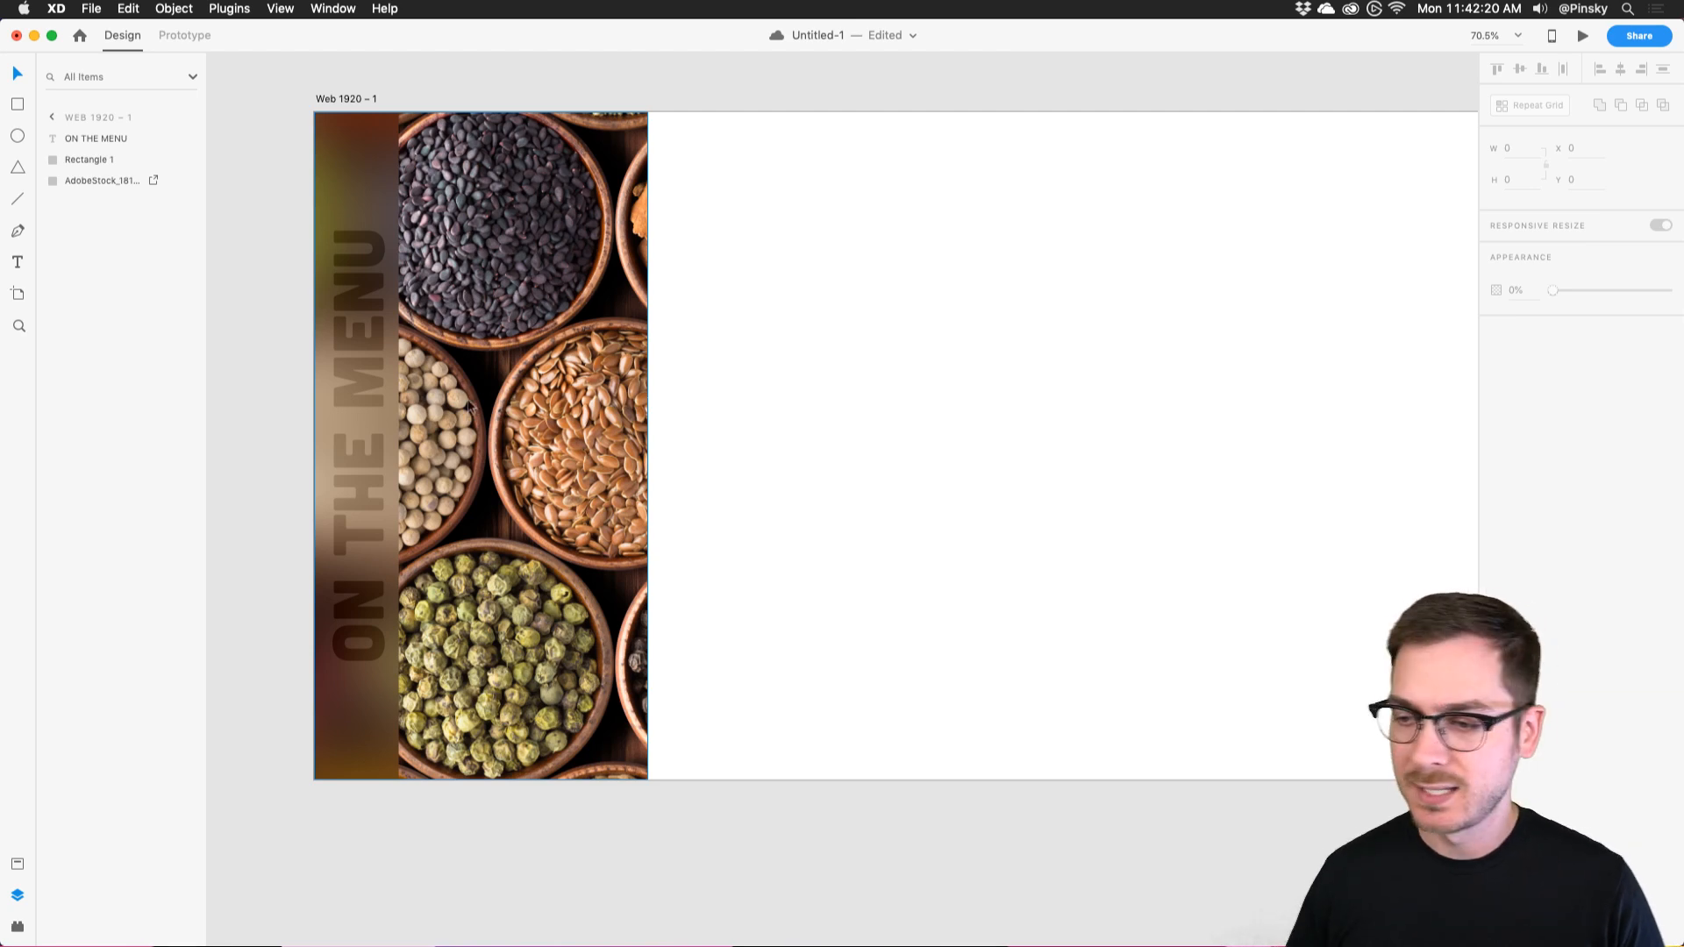
pyautogui.doubleClick(468, 407)
pyautogui.press('Escape')
pyautogui.scroll(-5, 982, 408)
pyautogui.doubleClick(768, 392)
pyautogui.moveTo(768, 392); pyautogui.dragTo(354, 392)
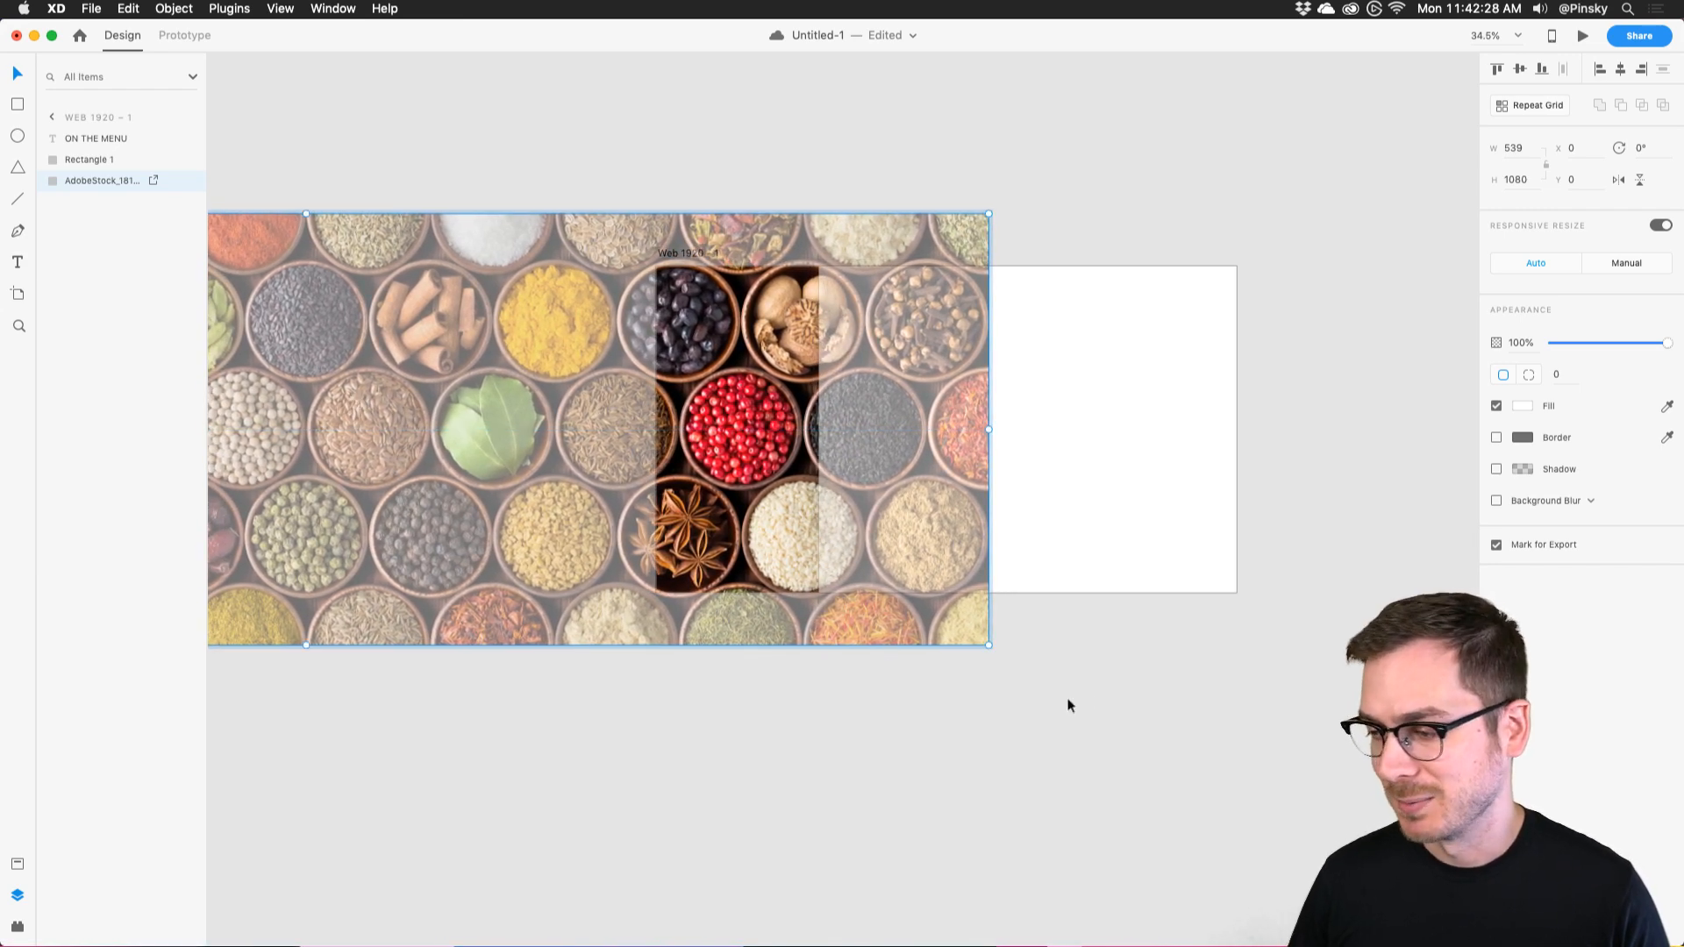
pyautogui.click(1068, 705)
pyautogui.scroll(5, 1034, 375)
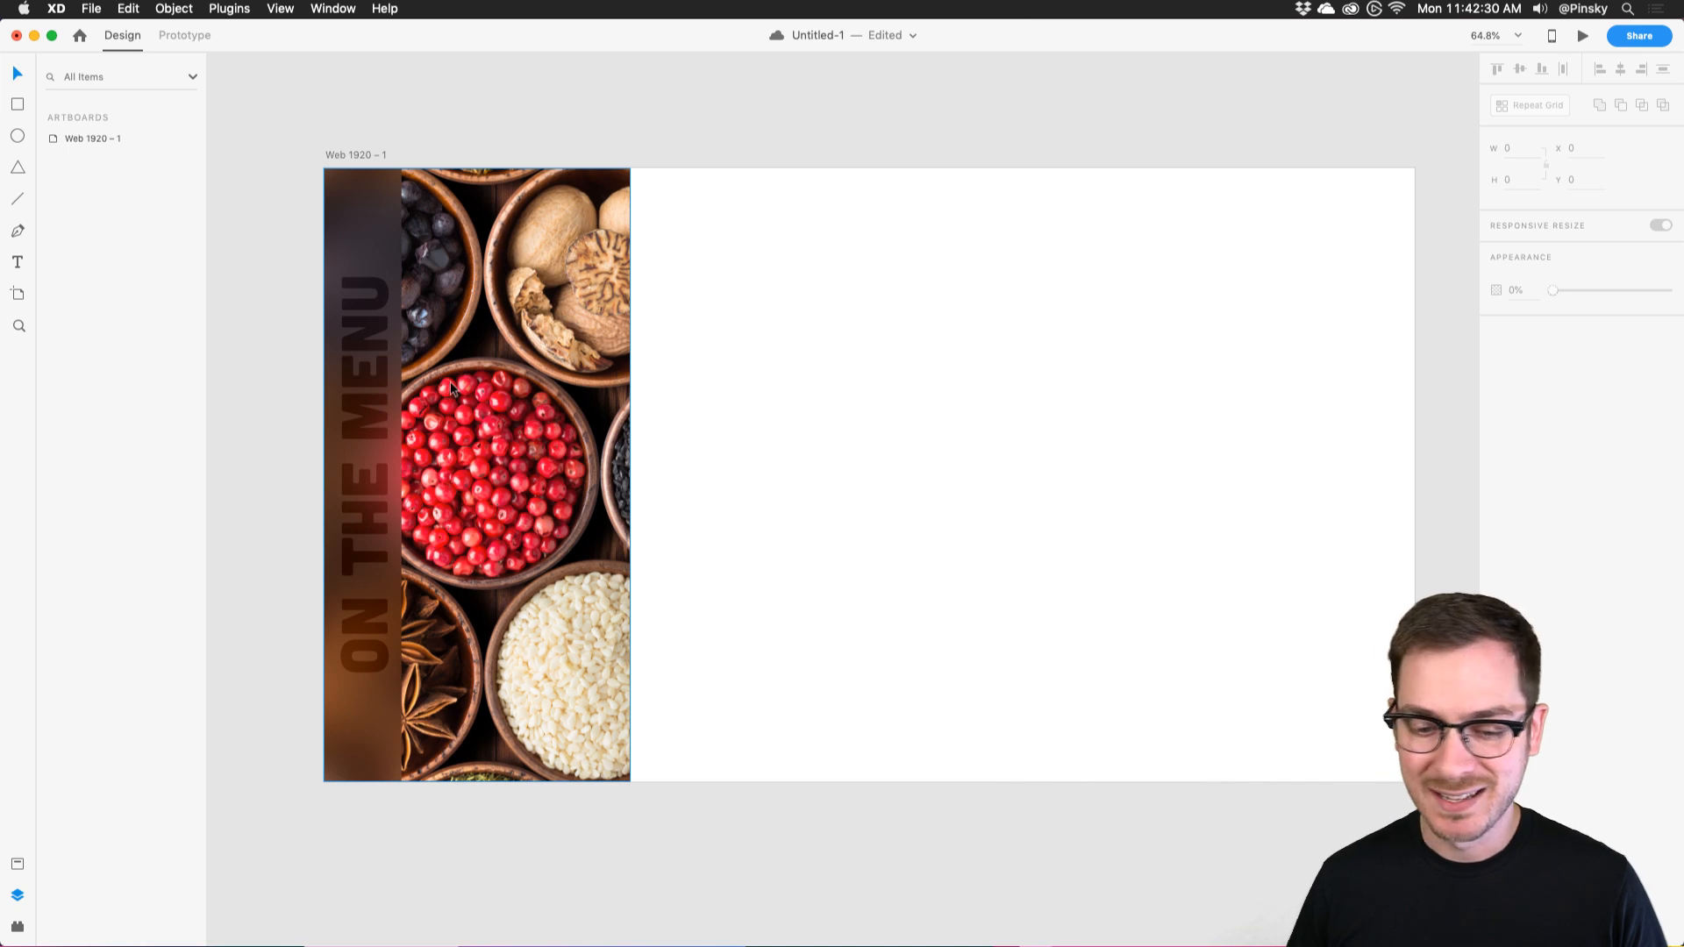
pyautogui.hscroll(5, 450, 384)
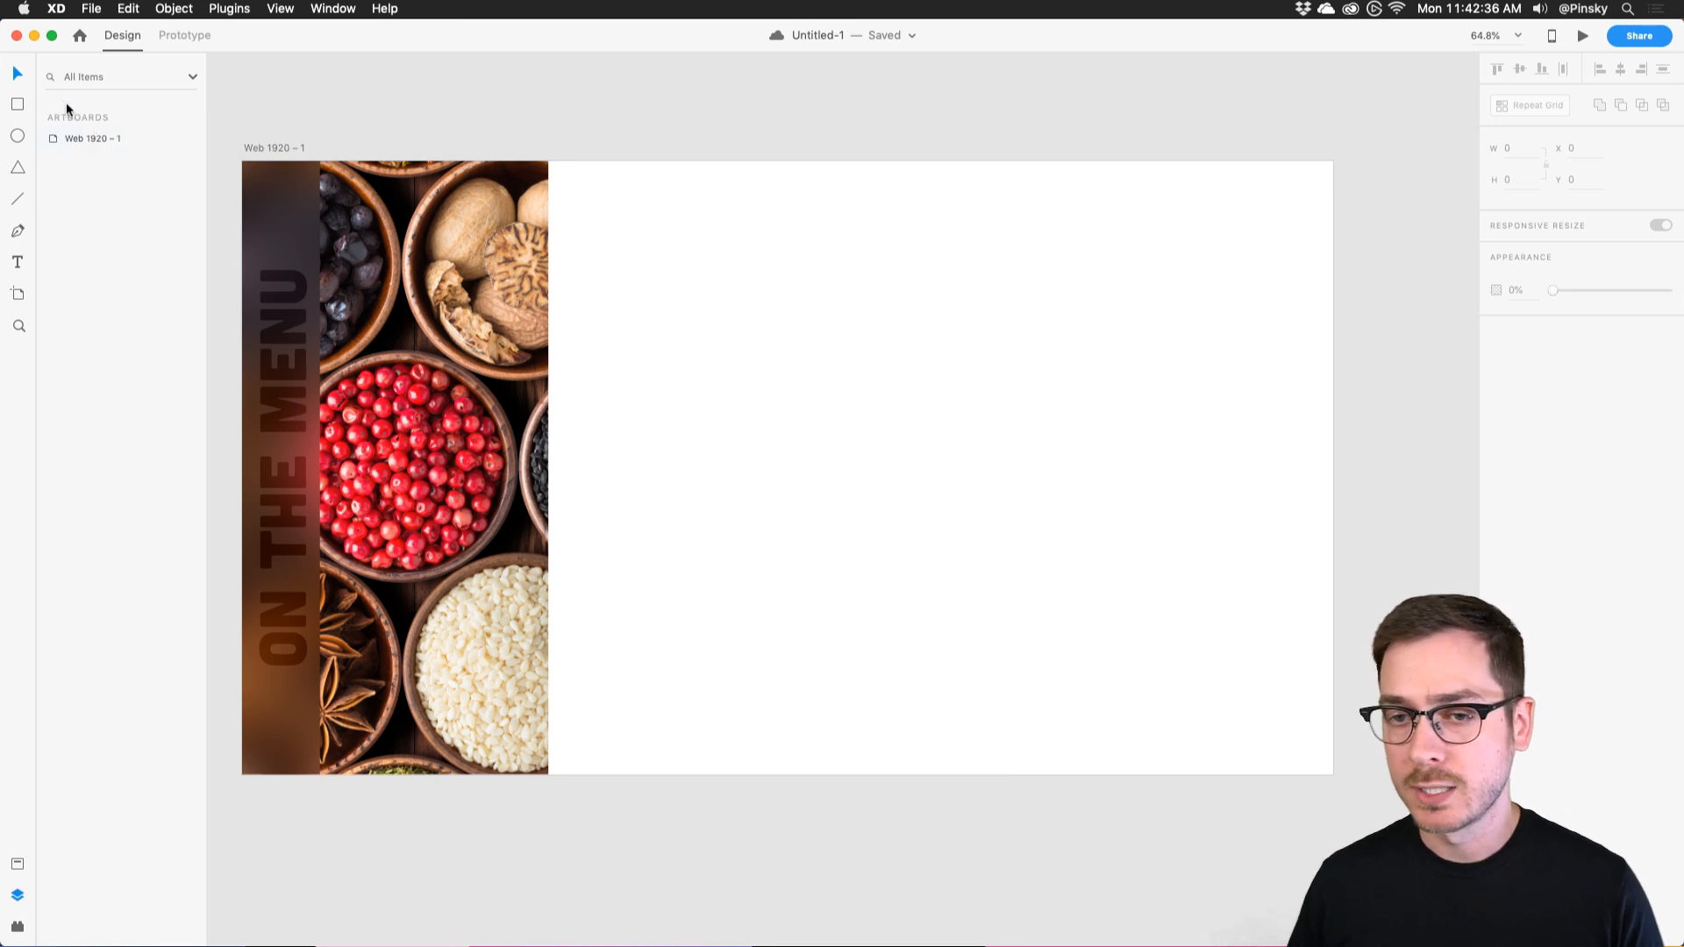
# Draw a borderless grey rectangle near the artboard top as the card's image block.
pyautogui.moveTo(584, 193); pyautogui.dragTo(757, 292)
pyautogui.press('v')
pyautogui.moveTo(667, 242); pyautogui.dragTo(661, 237)
pyautogui.scroll(5, 661, 237)
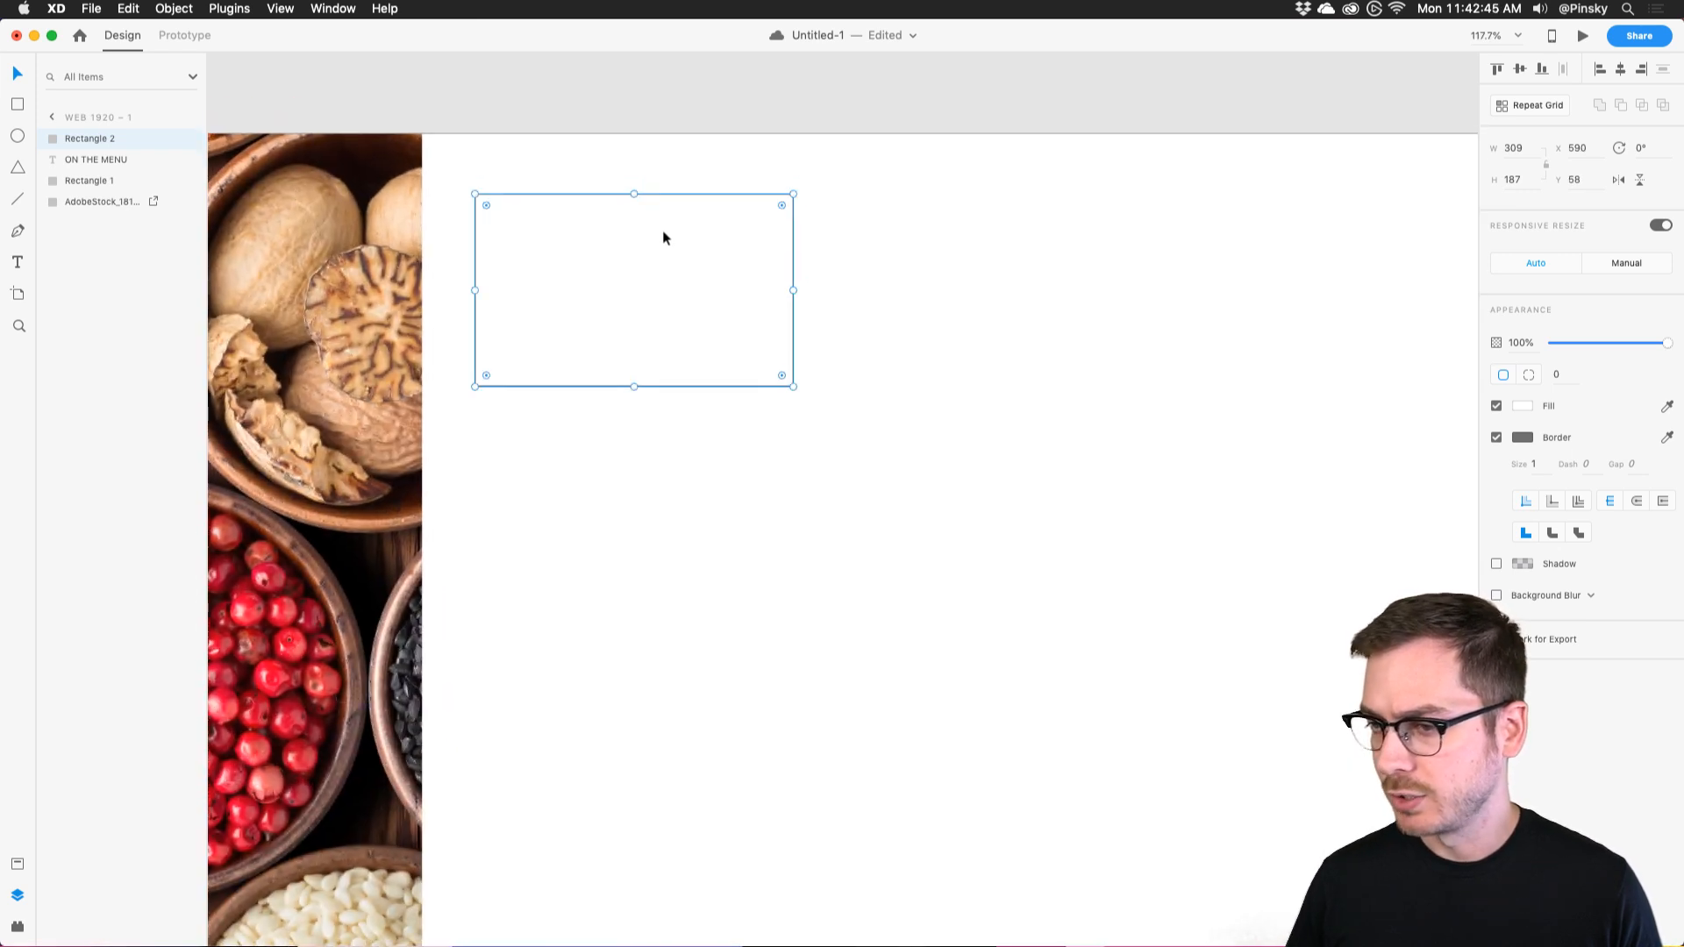
pyautogui.scroll(2, 663, 237)
pyautogui.click(1496, 438)
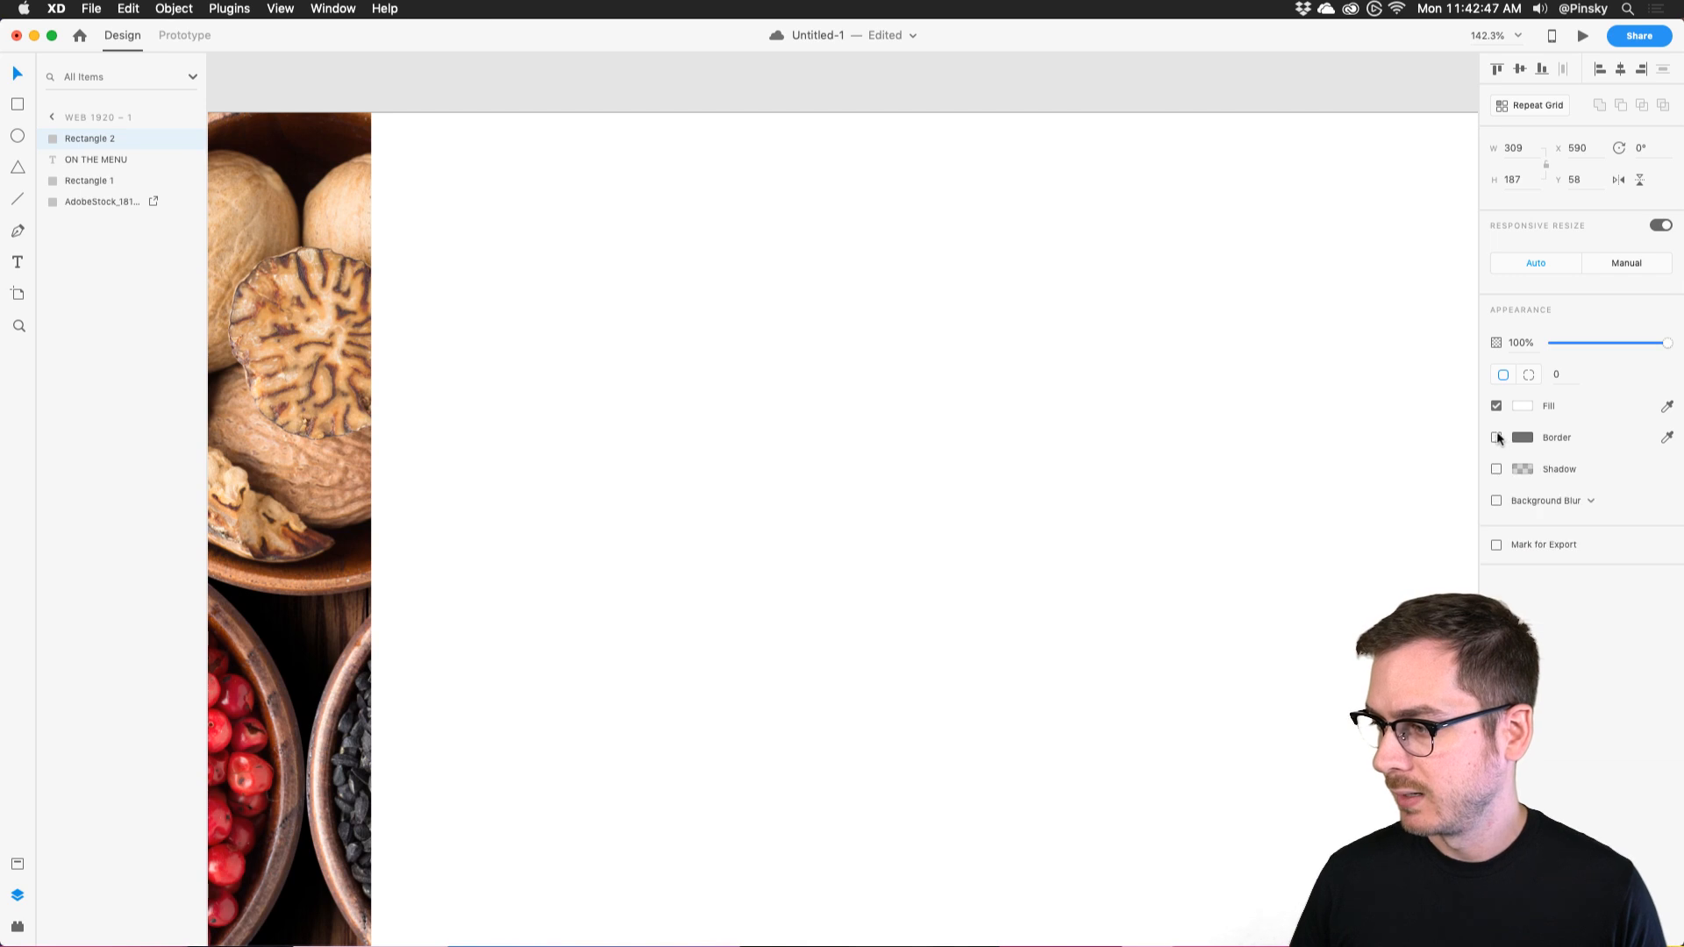
pyautogui.click(1521, 405)
pyautogui.moveTo(1379, 364); pyautogui.dragTo(1287, 367)
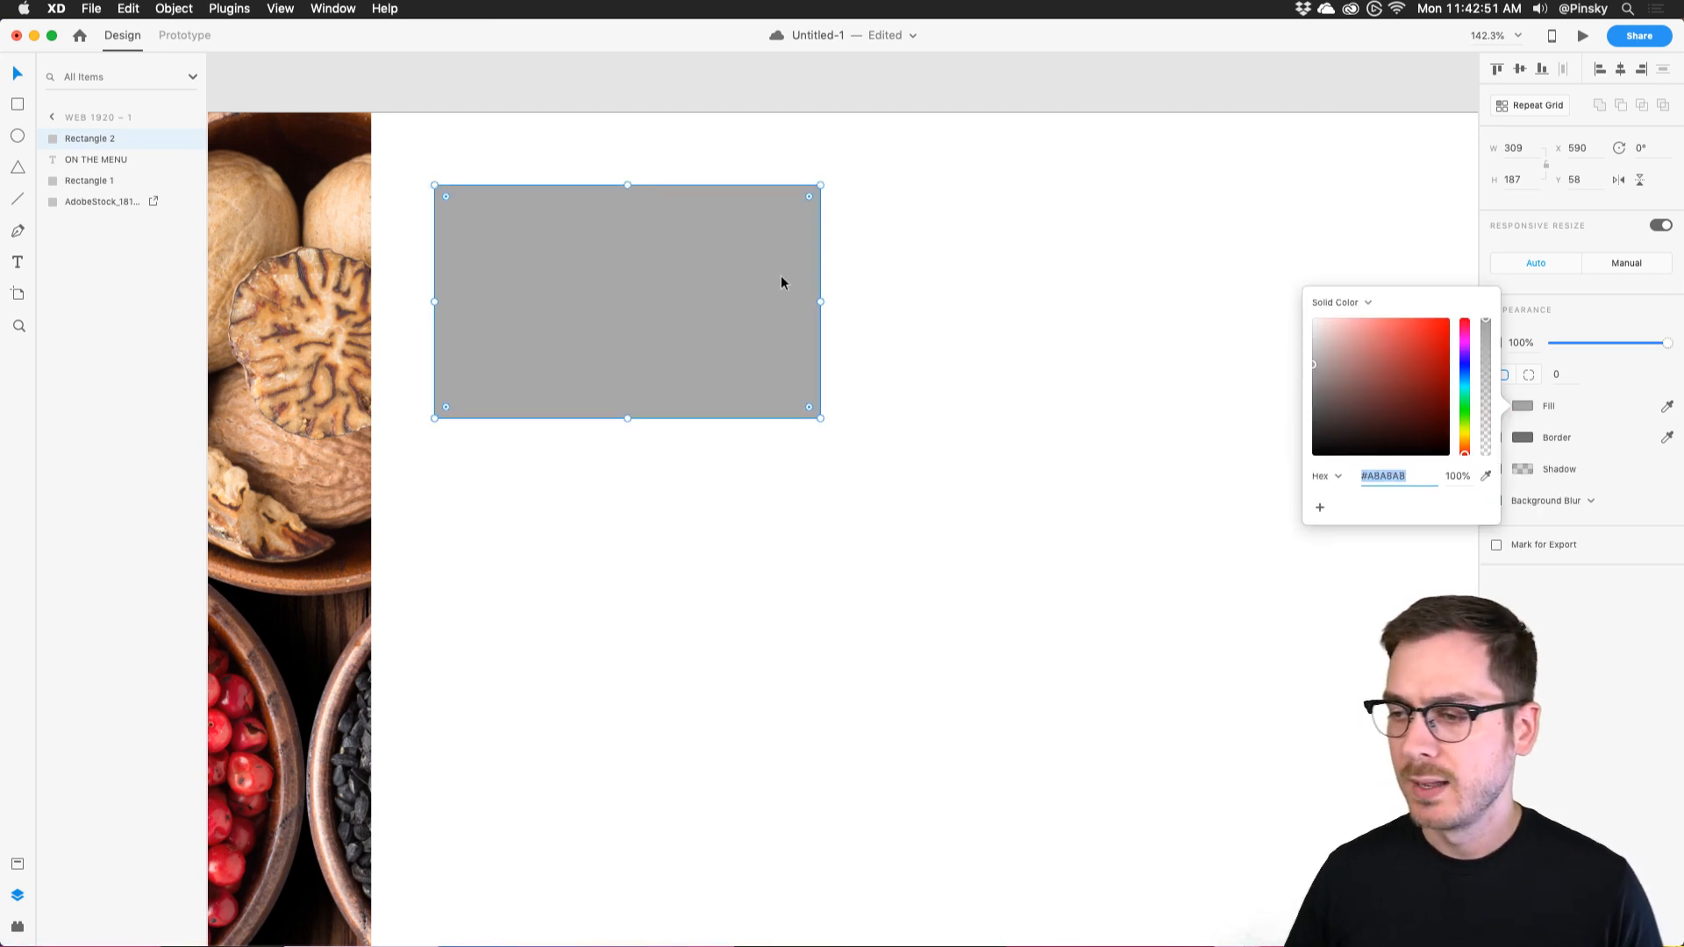
pyautogui.click(714, 268)
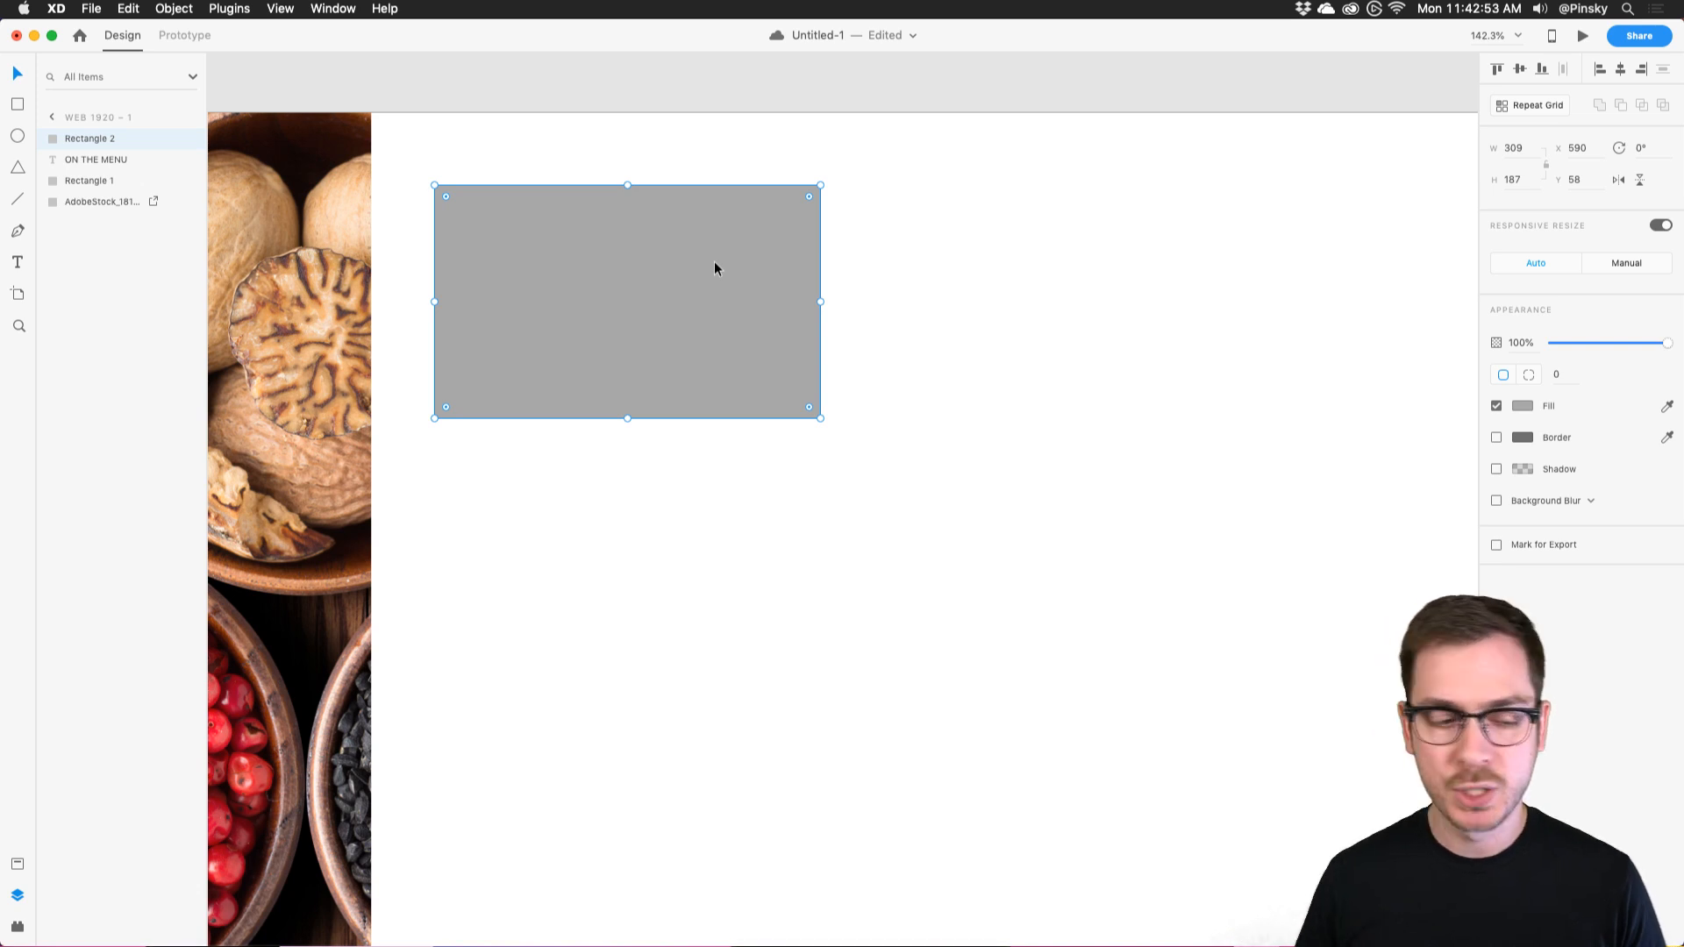
# Duplicate it as a light grey 309 × 88 rectangle directly beneath the grey block.
pyautogui.click(644, 253)
pyautogui.moveTo(645, 253)
pyautogui.keyDown('alt'); pyautogui.mouseDown()
pyautogui.moveTo(628, 233)
pyautogui.moveTo(627, 314)
pyautogui.moveTo(617, 265)
pyautogui.mouseUp(); pyautogui.keyUp('alt')
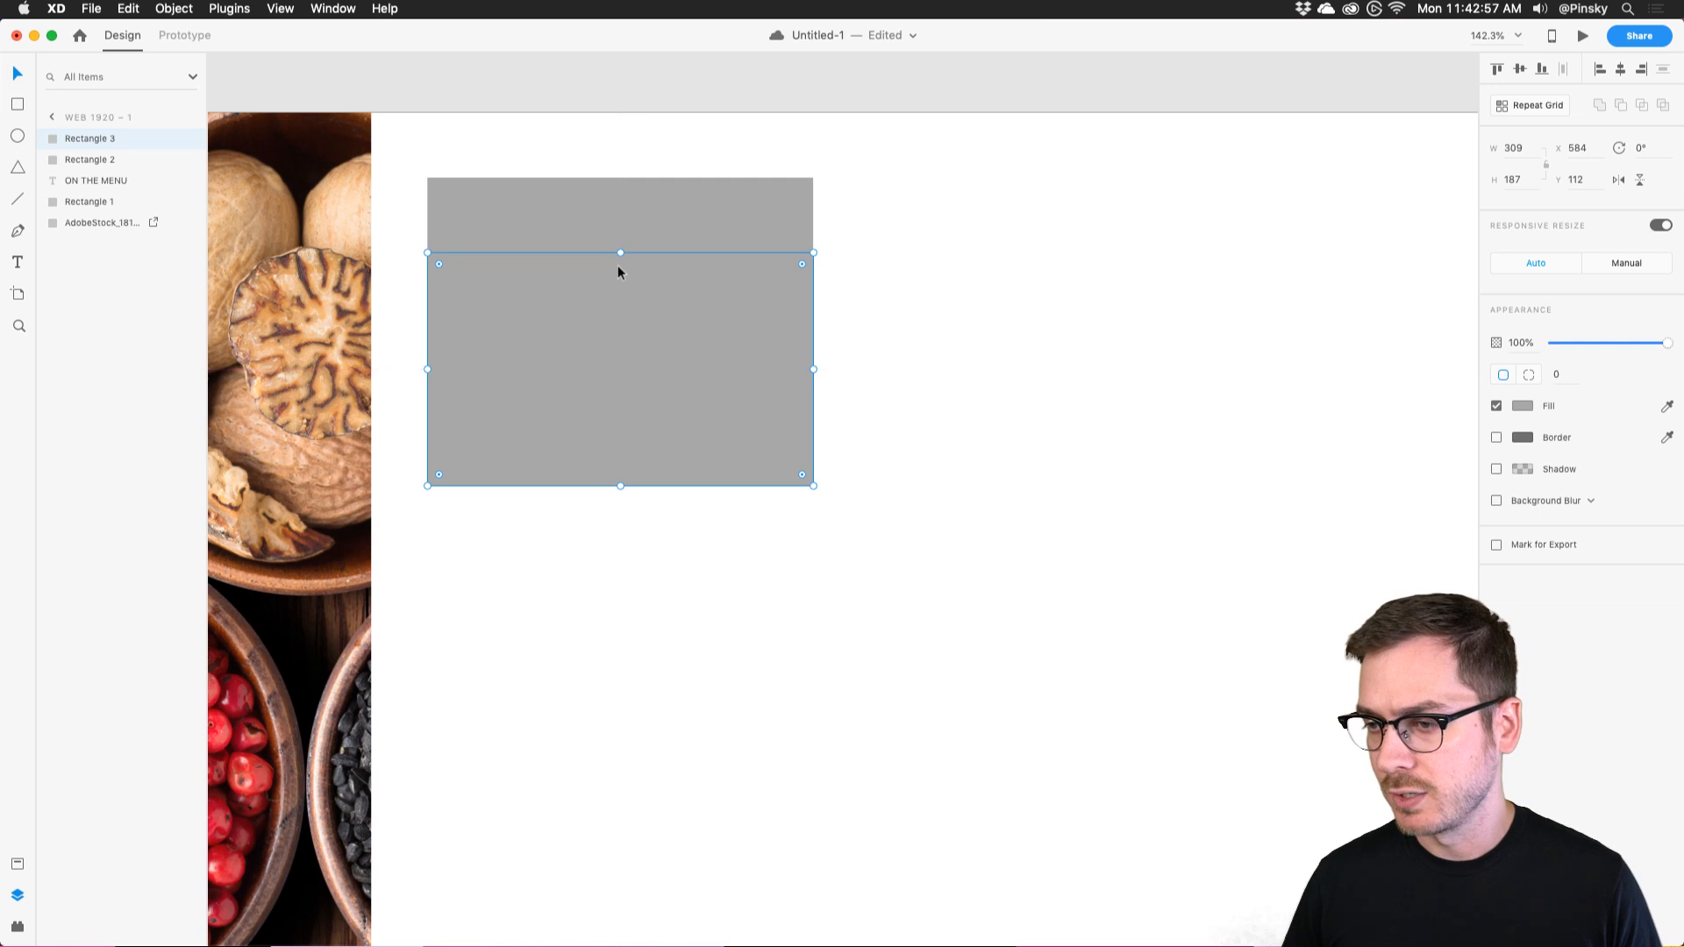
pyautogui.click(1522, 407)
pyautogui.moveTo(1376, 340); pyautogui.dragTo(923, 276)
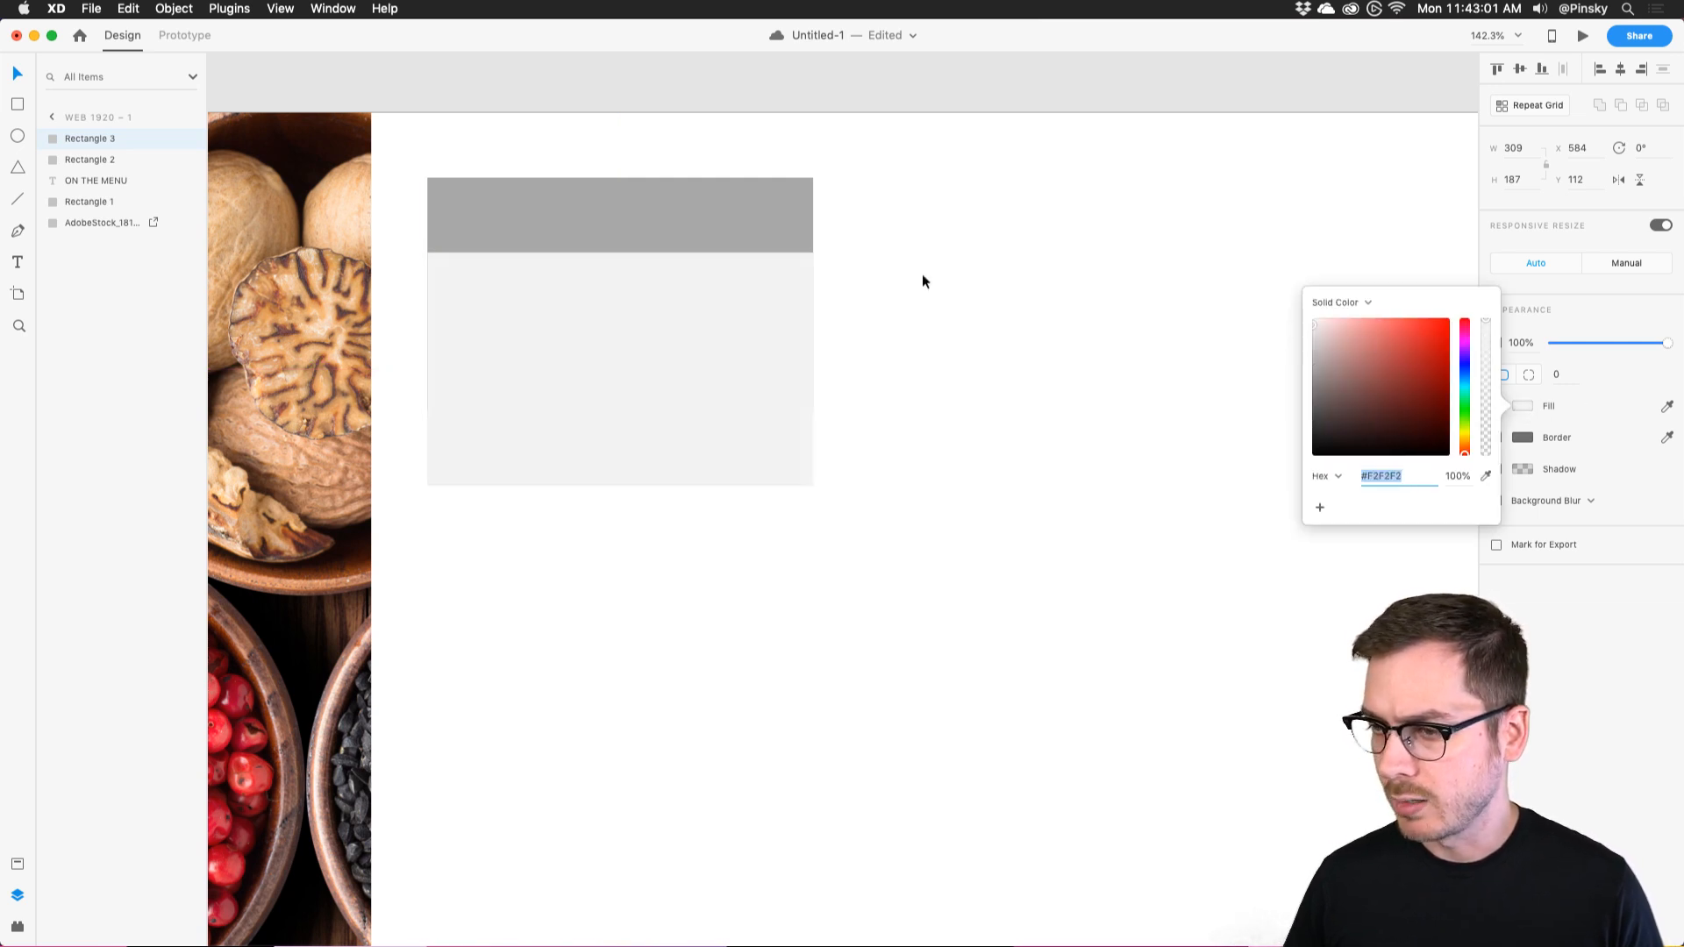
pyautogui.moveTo(619, 253); pyautogui.dragTo(617, 408)
pyautogui.moveTo(628, 480); pyautogui.dragTo(622, 523)
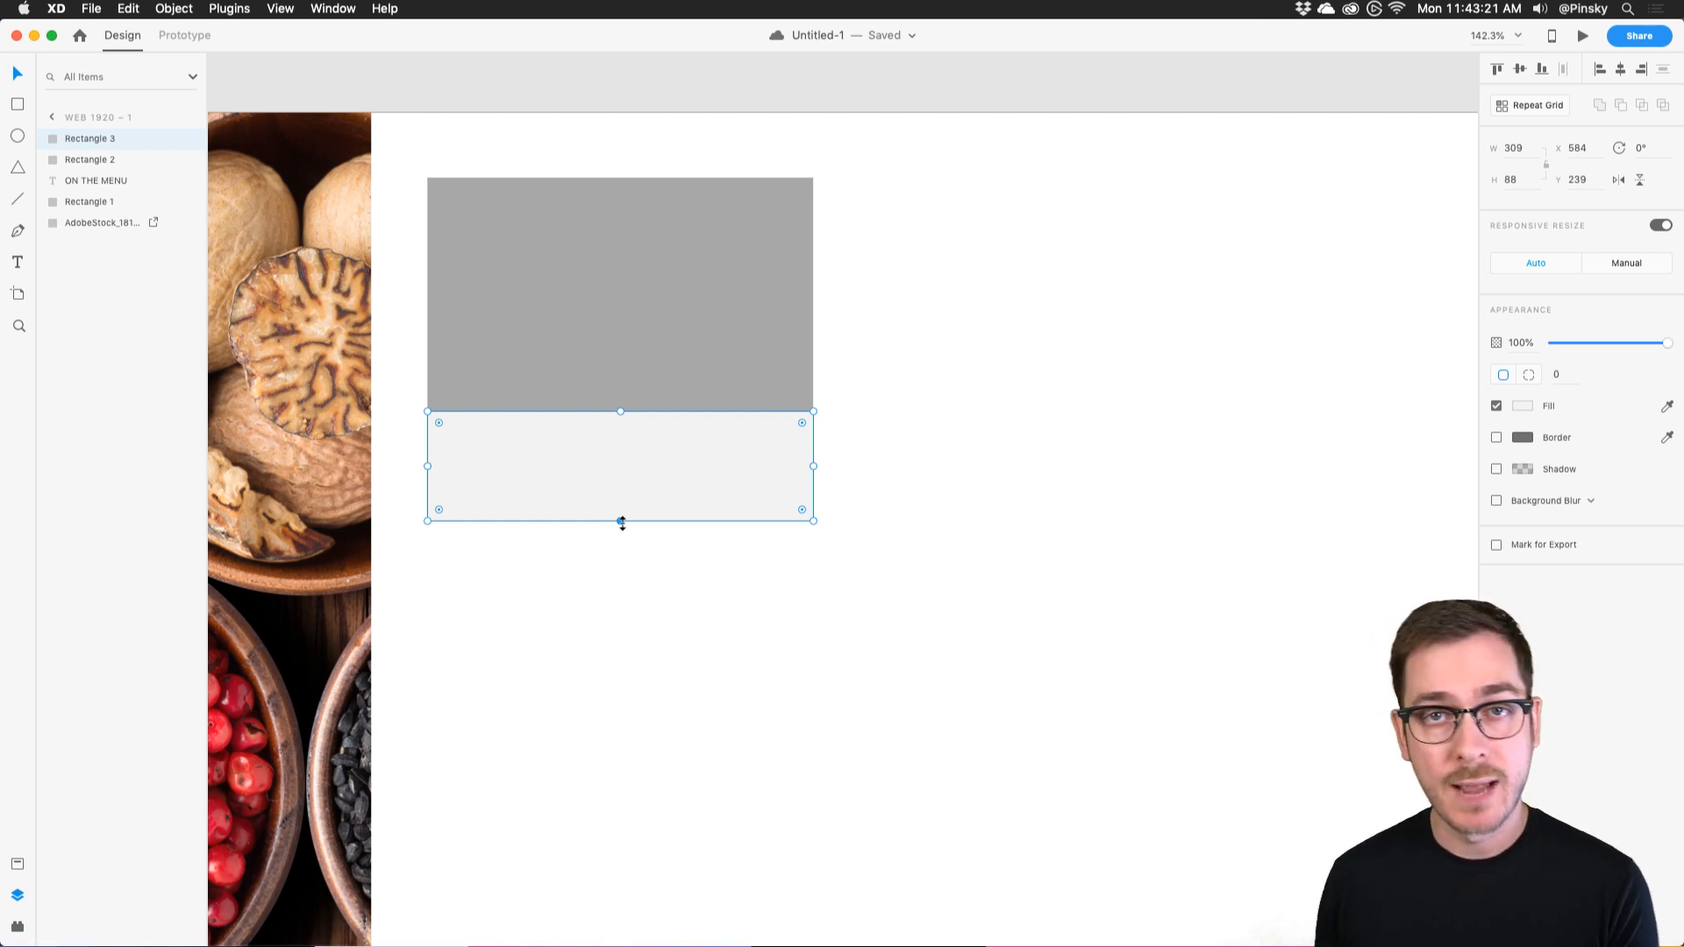
pyautogui.hscroll(-10, 623, 524)
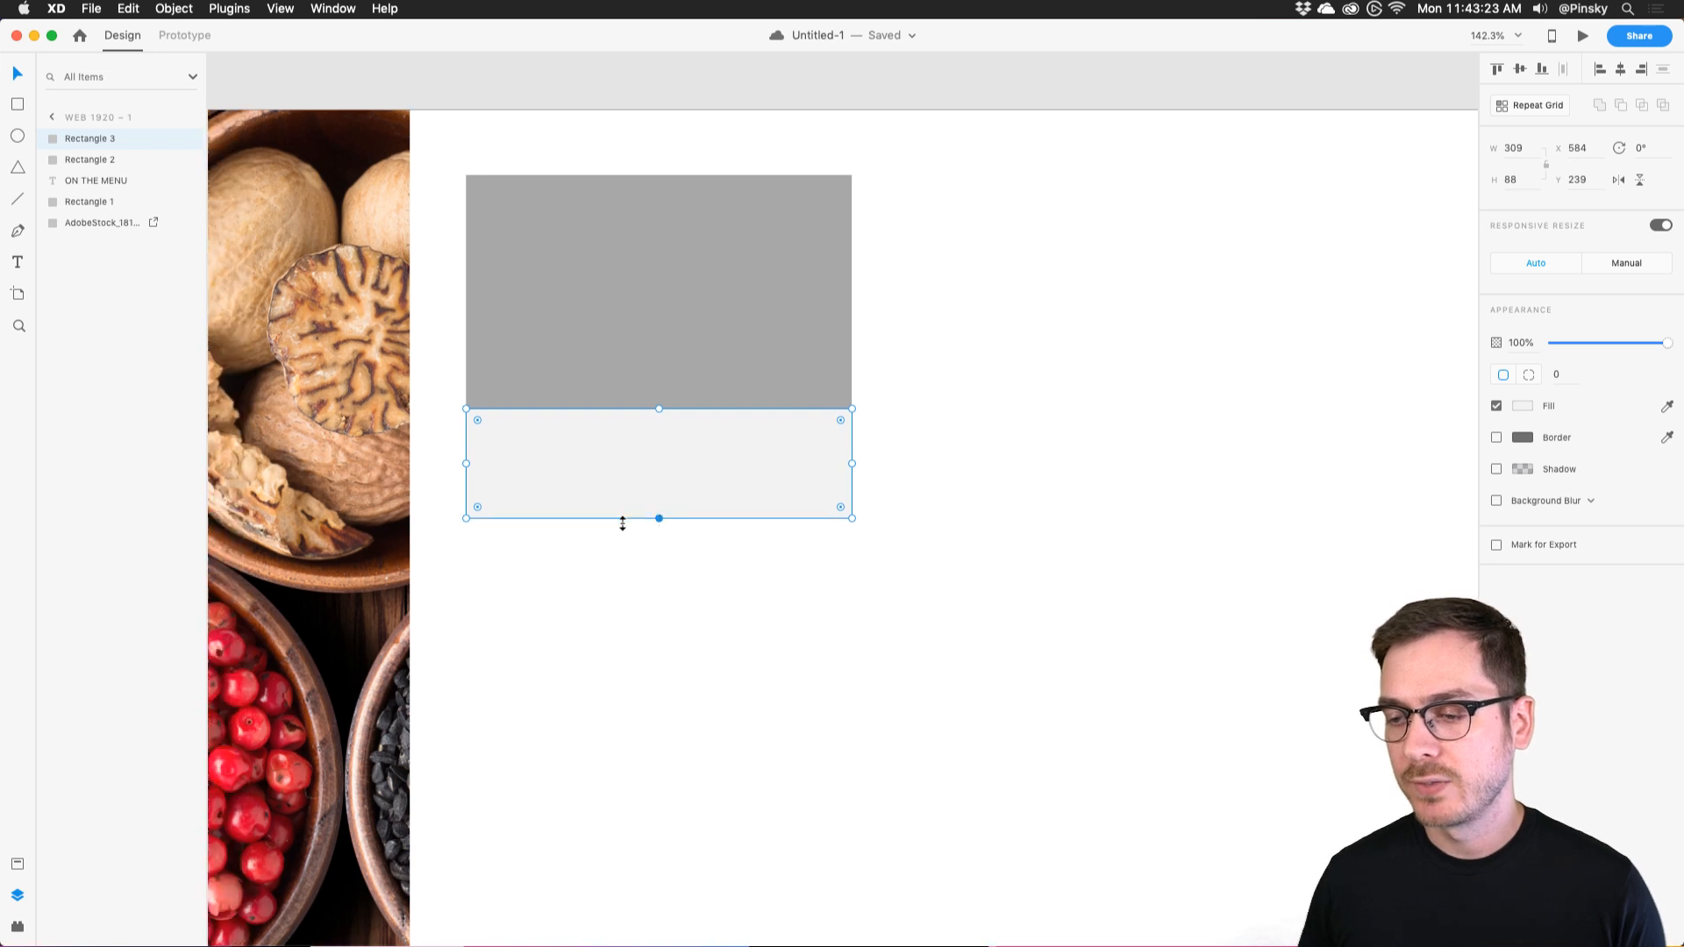
pyautogui.scroll(-4, 597, 501)
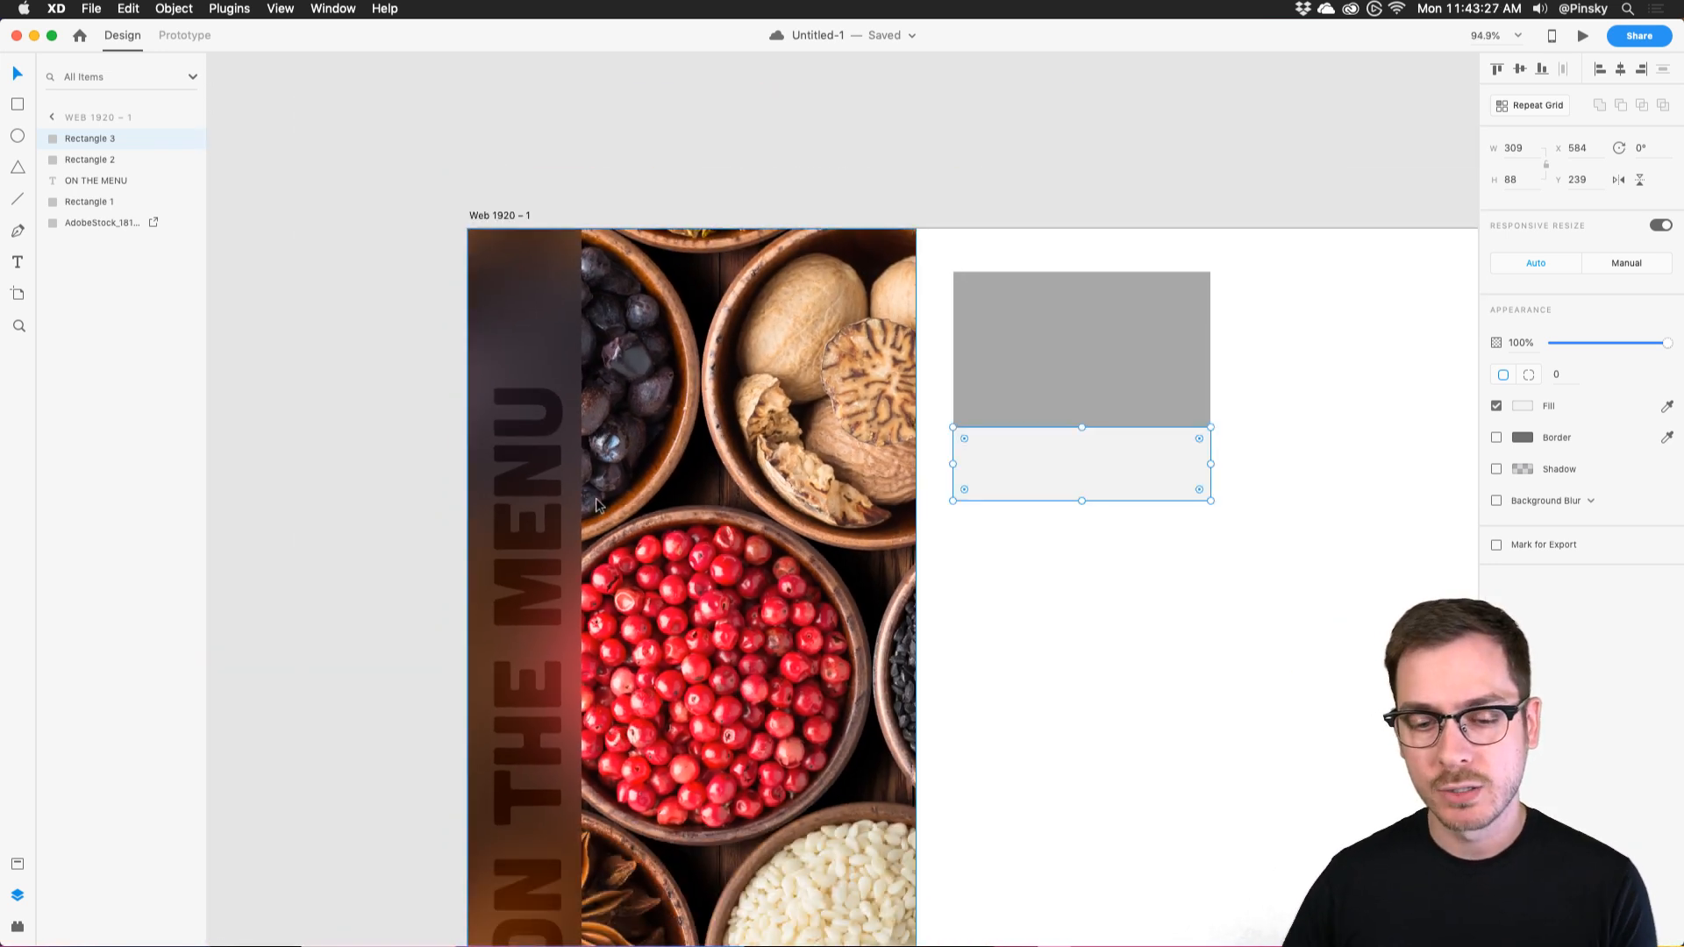
pyautogui.hscroll(8, 596, 505)
pyautogui.scroll(5, 839, 314)
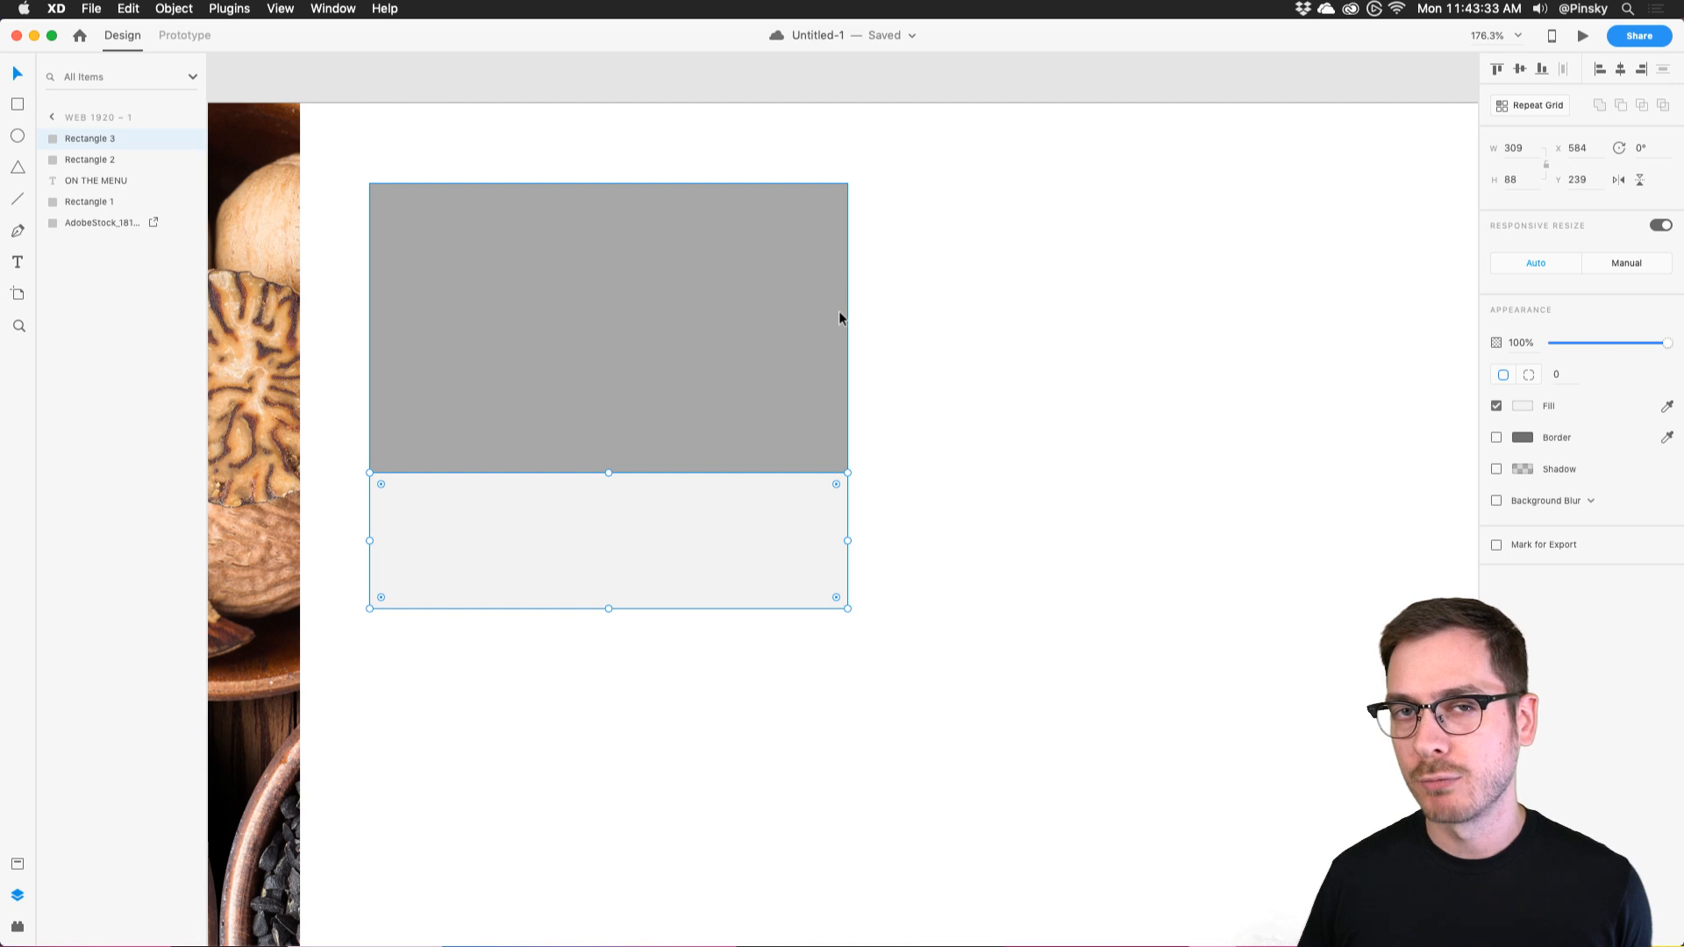
pyautogui.scroll(-2, 839, 319)
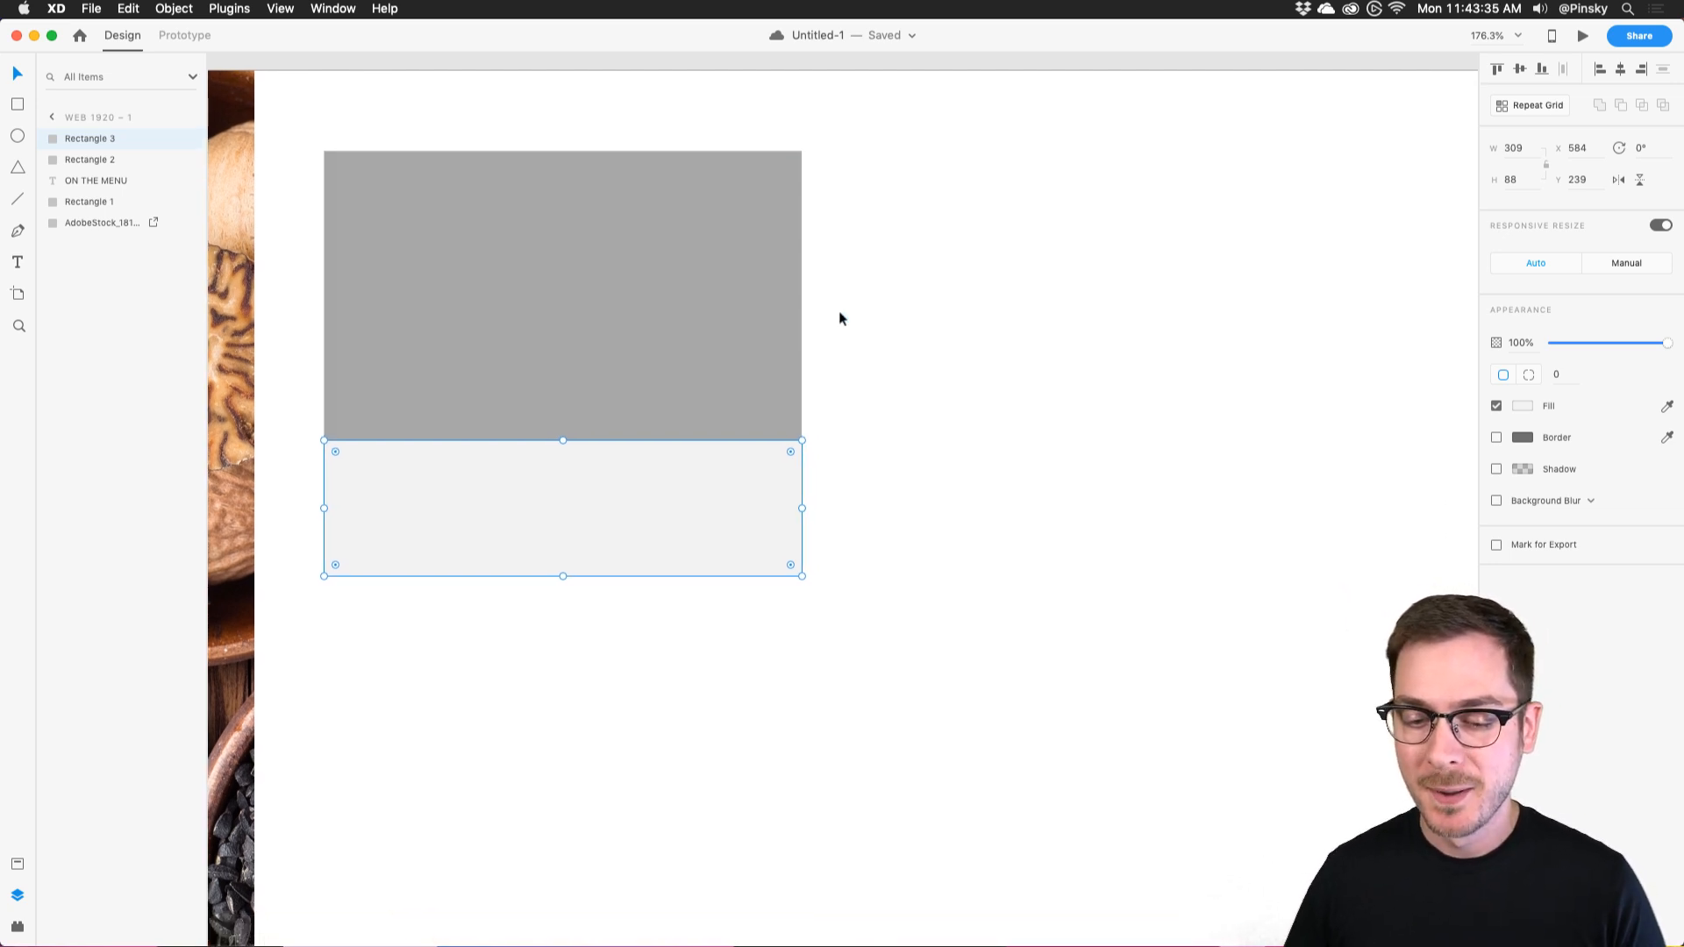
pyautogui.scroll(2, 838, 314)
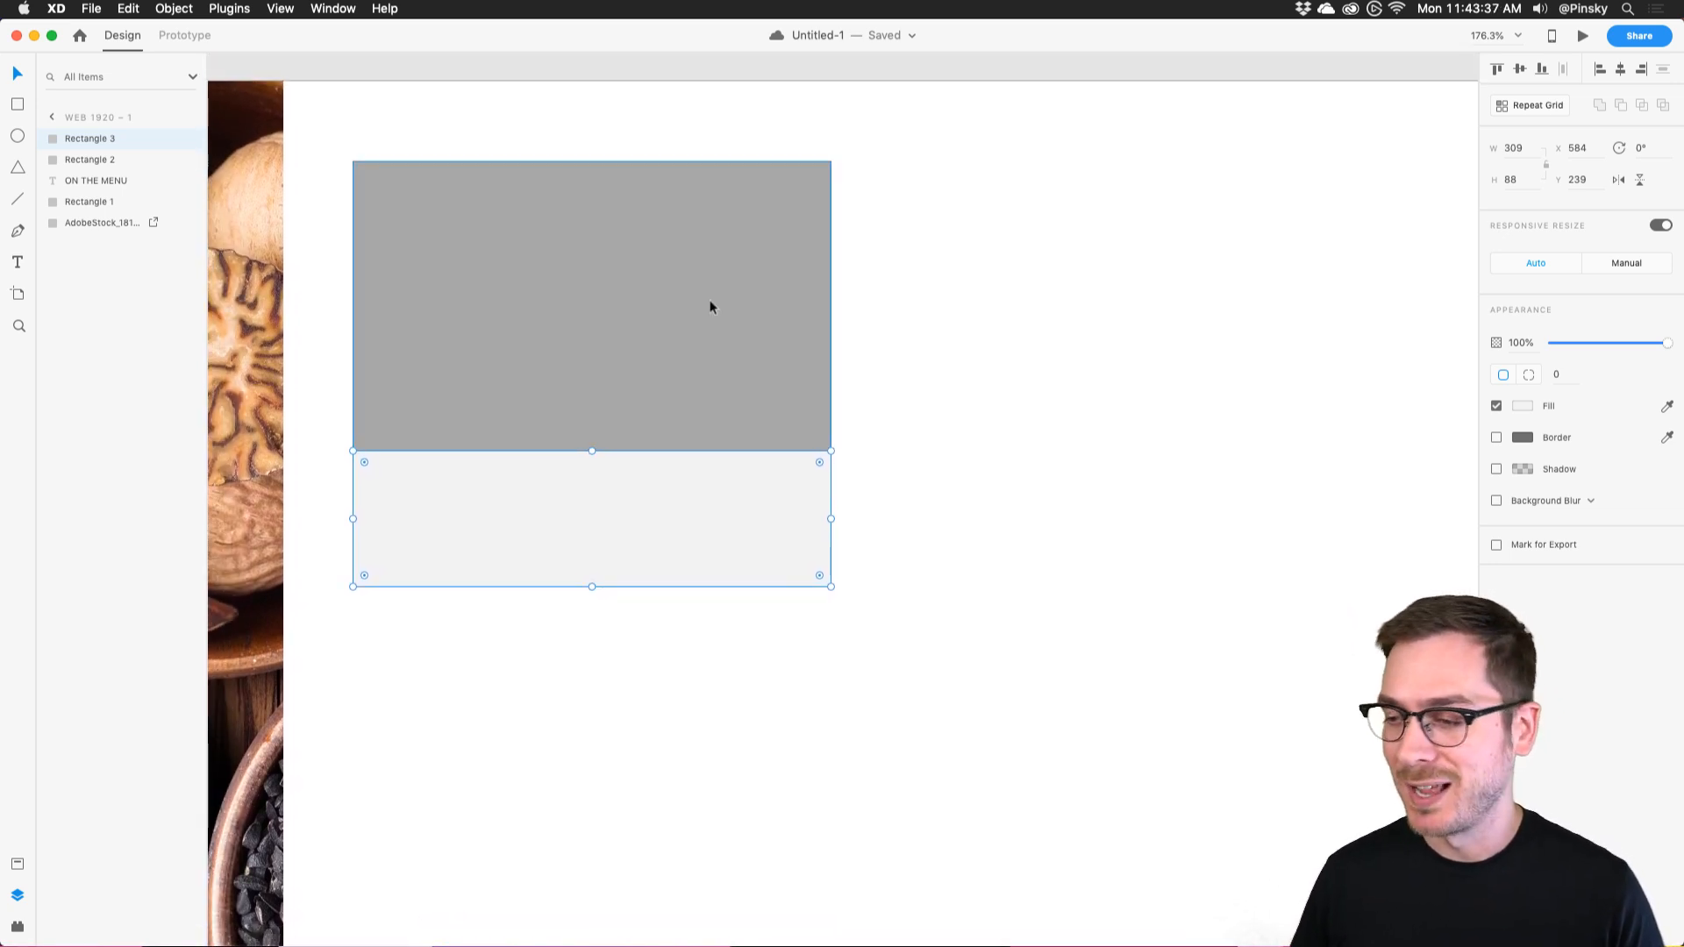
pyautogui.click(865, 458)
pyautogui.click(654, 504)
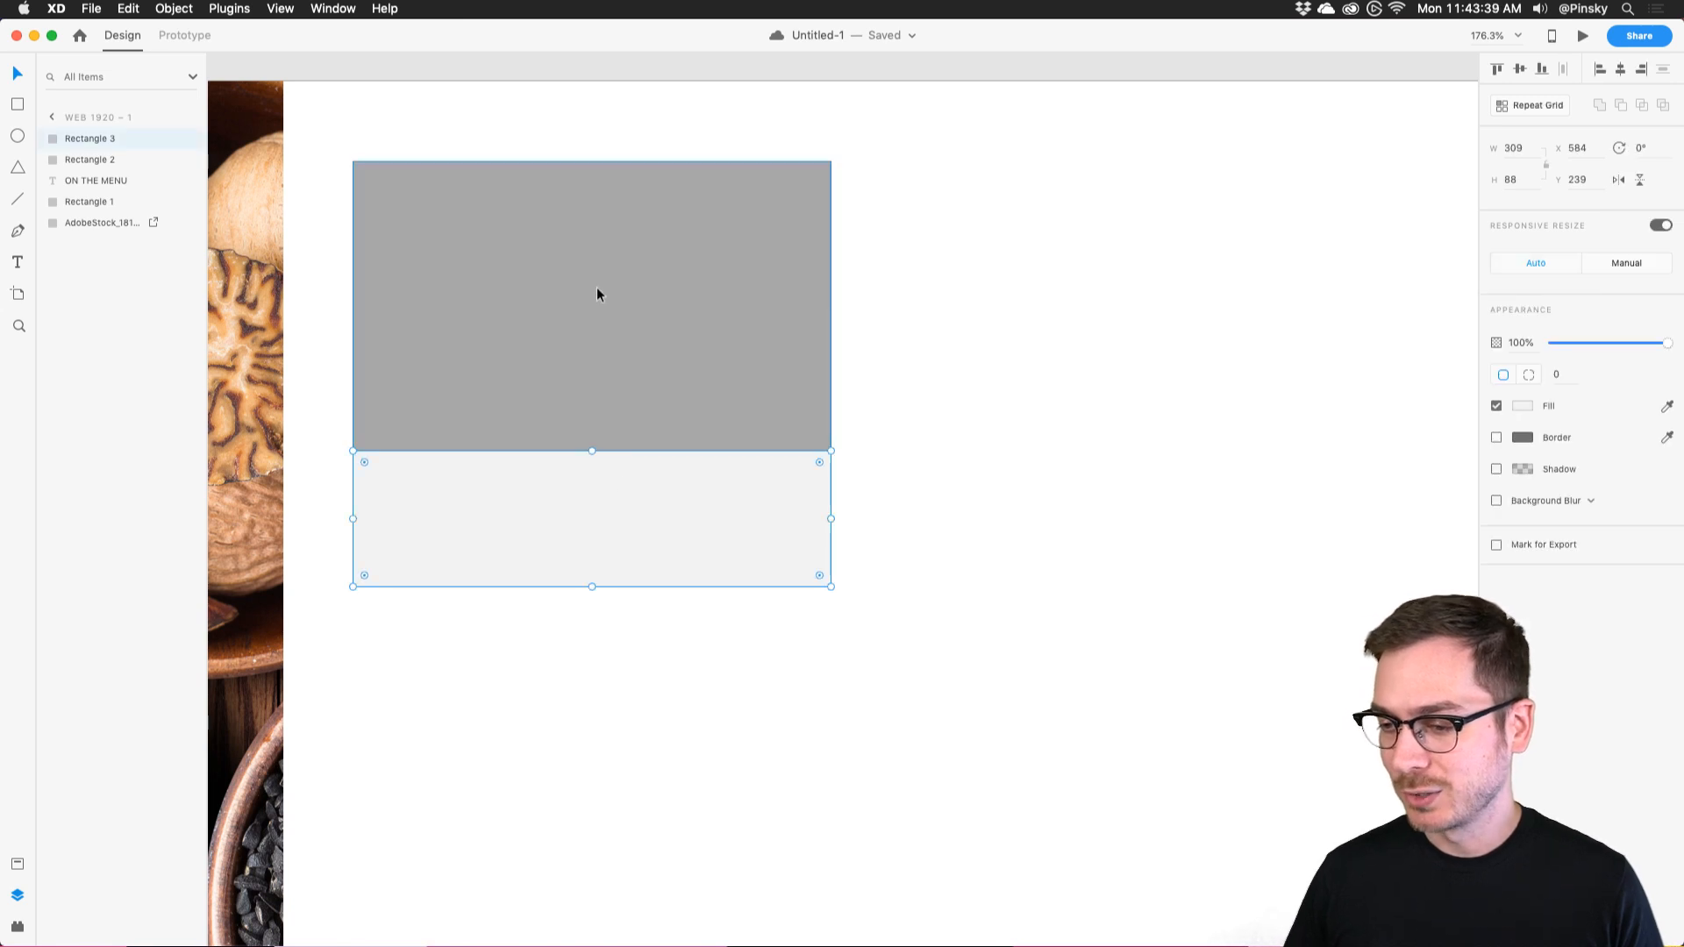
# Add a faded dark grey 'ITALIAN' label in Avenir Next, shrunk to size 12.
pyautogui.click(383, 495)
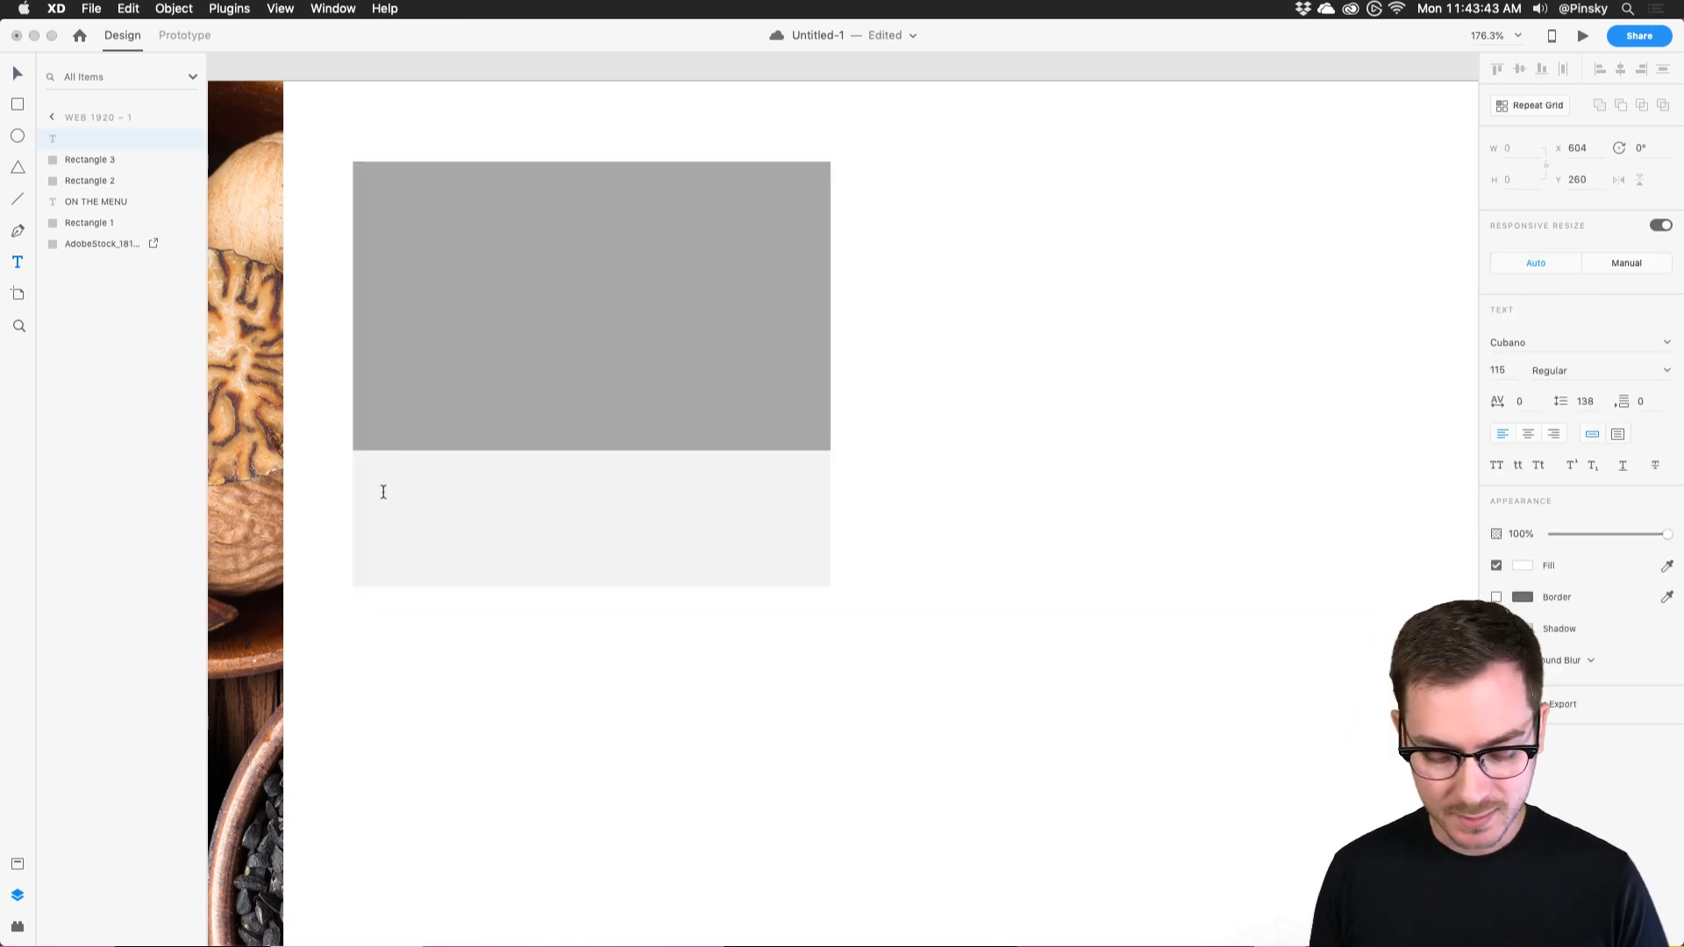
pyautogui.write('ITE')
pyautogui.press('BackSpace')
pyautogui.write('ALI')
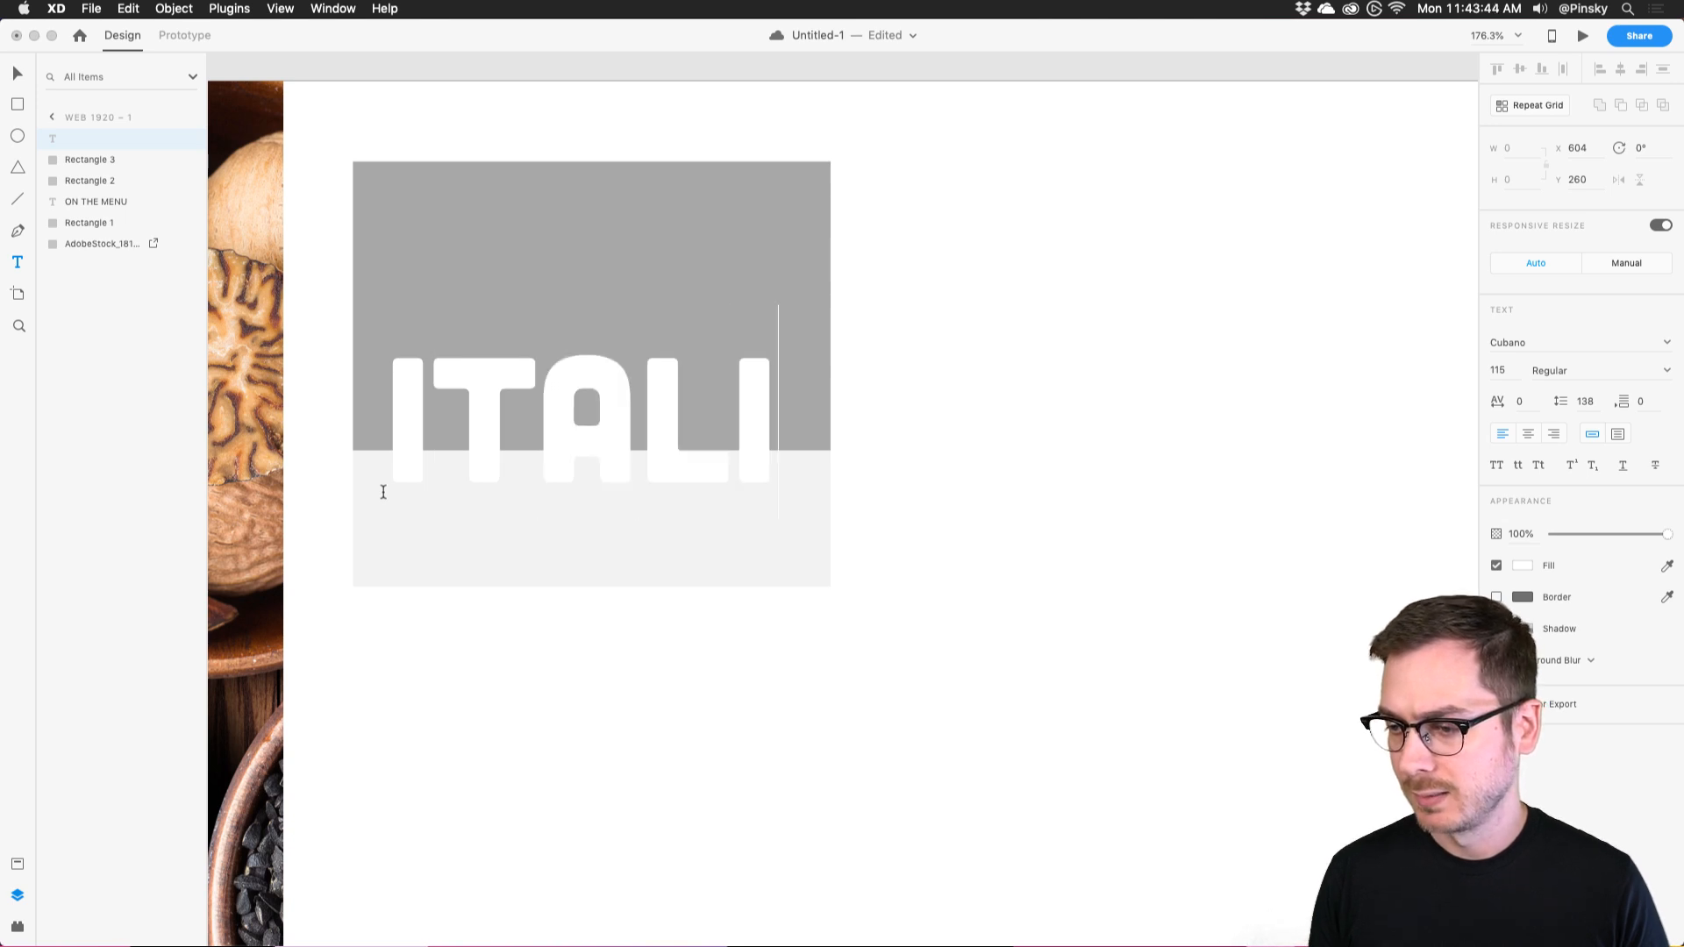
pyautogui.write('AN')
pyautogui.press('Escape')
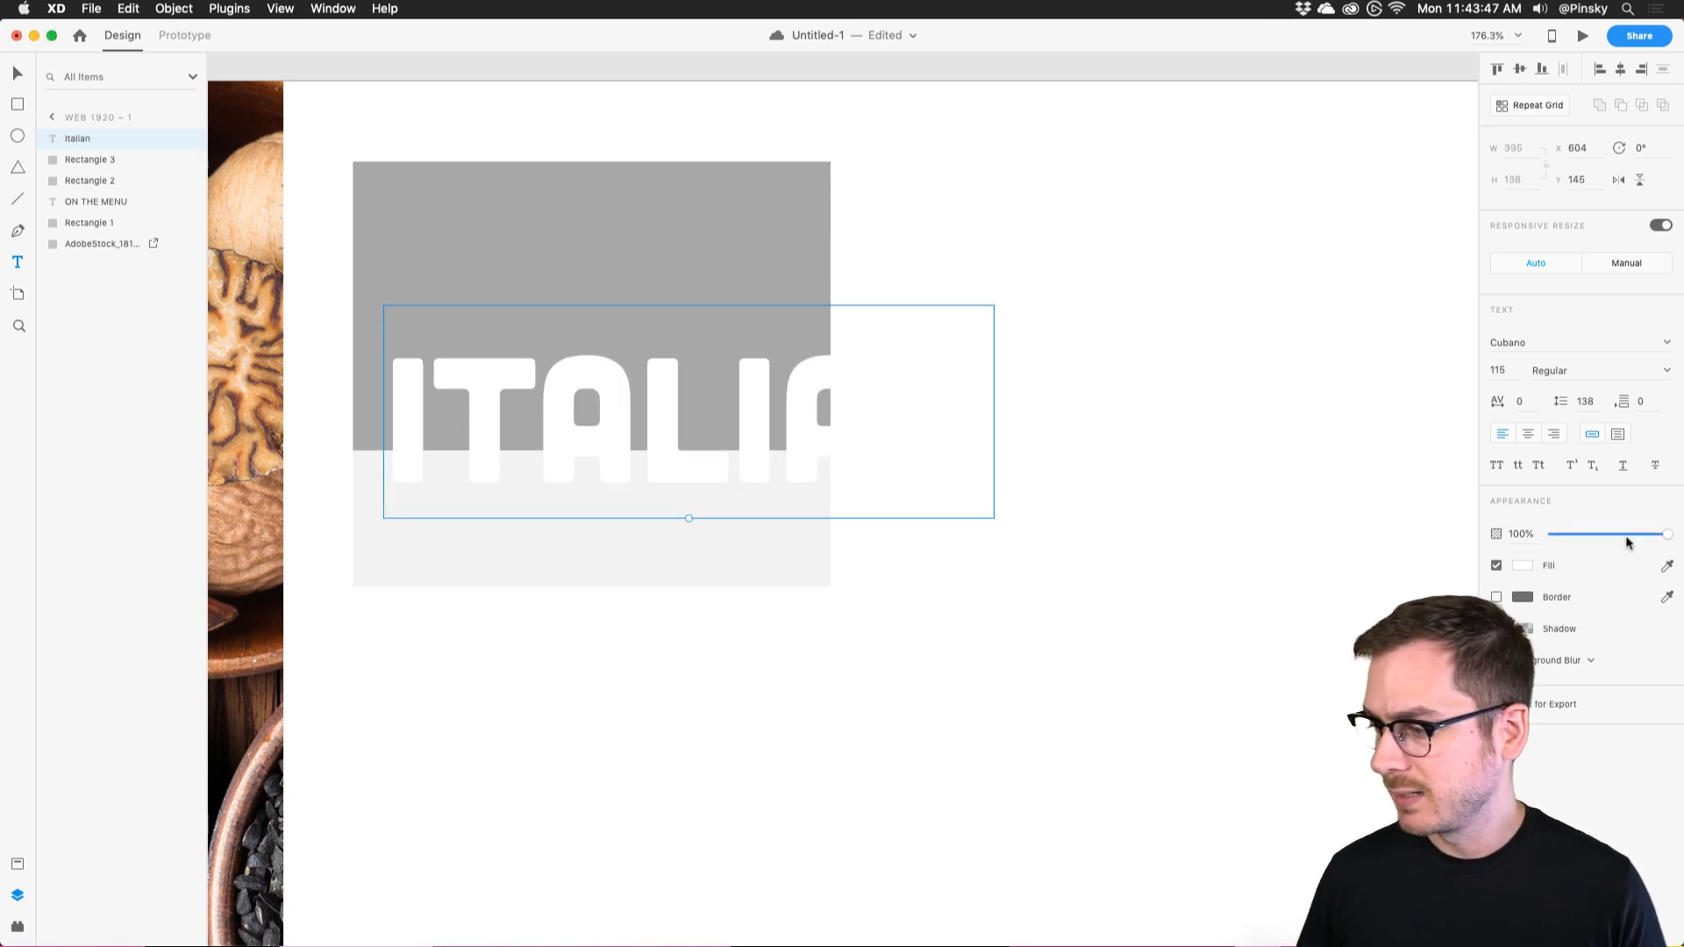
pyautogui.click(1522, 565)
pyautogui.moveTo(1384, 519); pyautogui.dragTo(1273, 574)
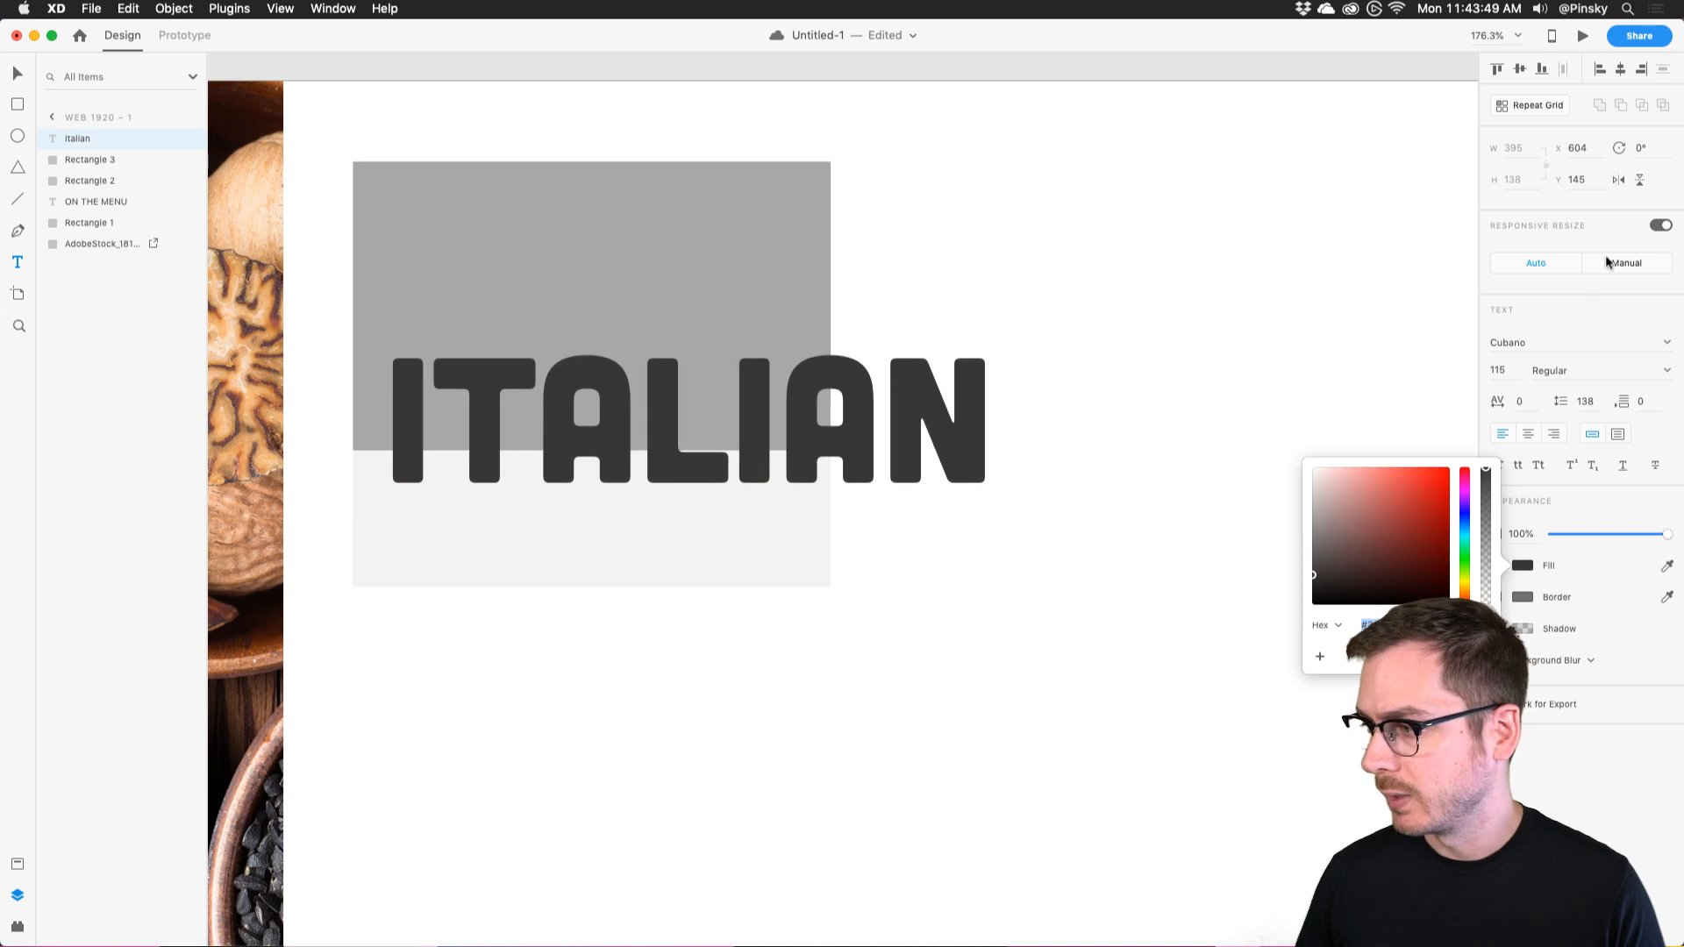
pyautogui.click(1547, 344)
pyautogui.click(1547, 344)
pyautogui.write('Avenir')
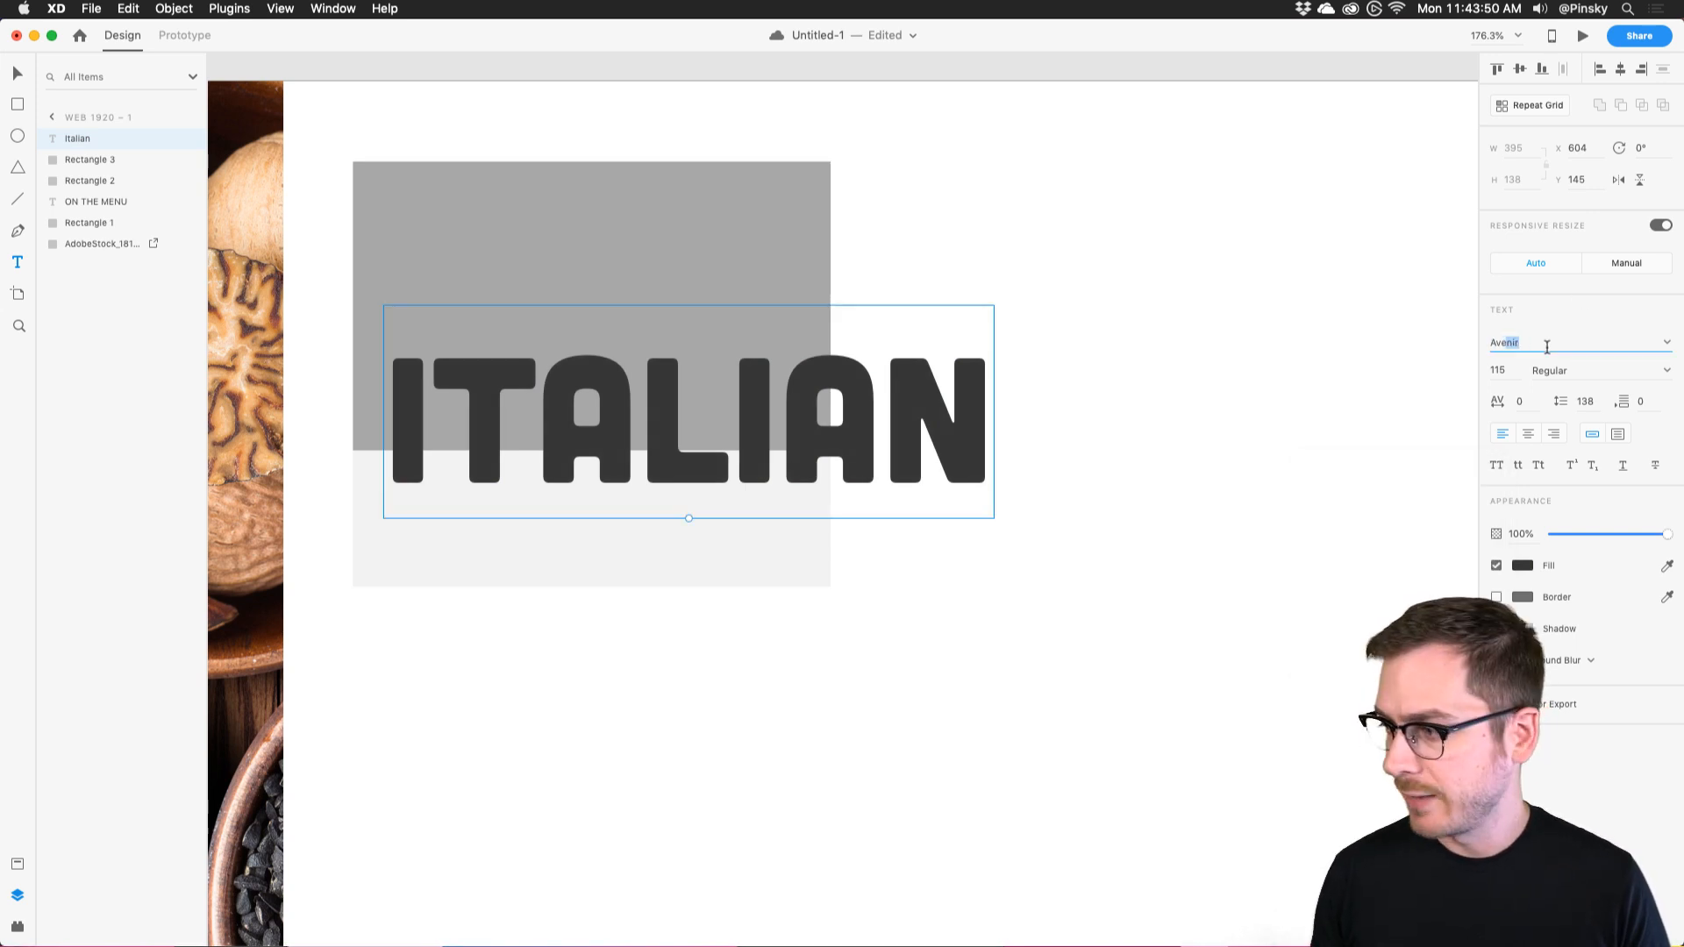
pyautogui.write(' Next')
pyautogui.press('Return')
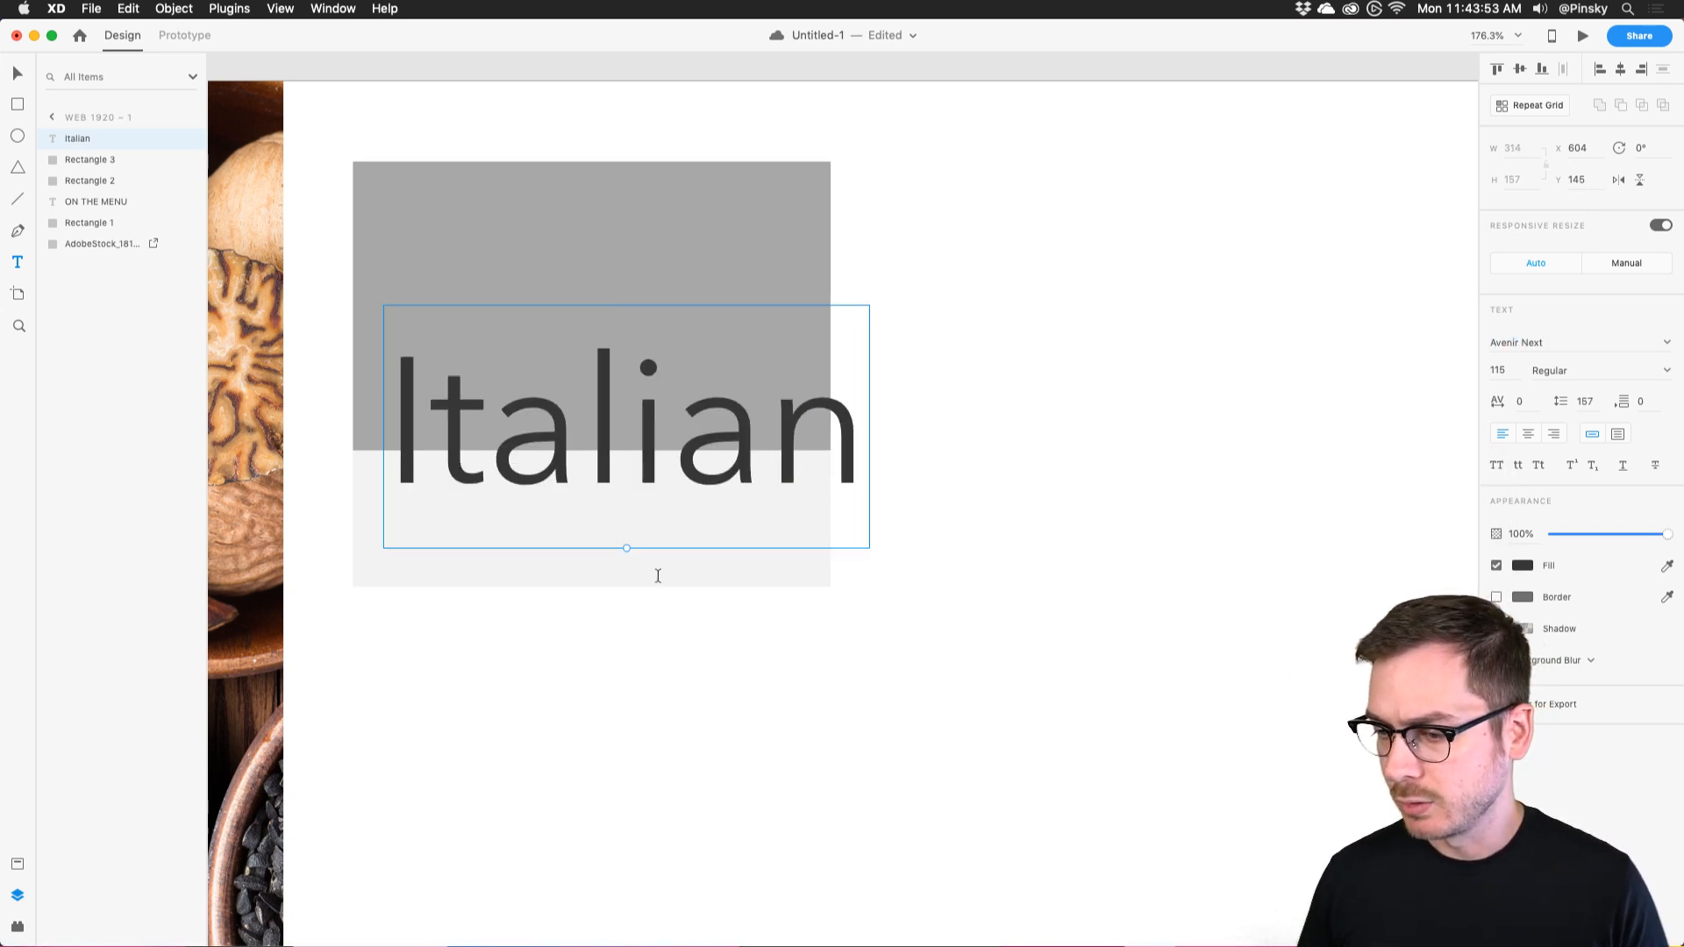
pyautogui.moveTo(626, 551); pyautogui.dragTo(397, 477)
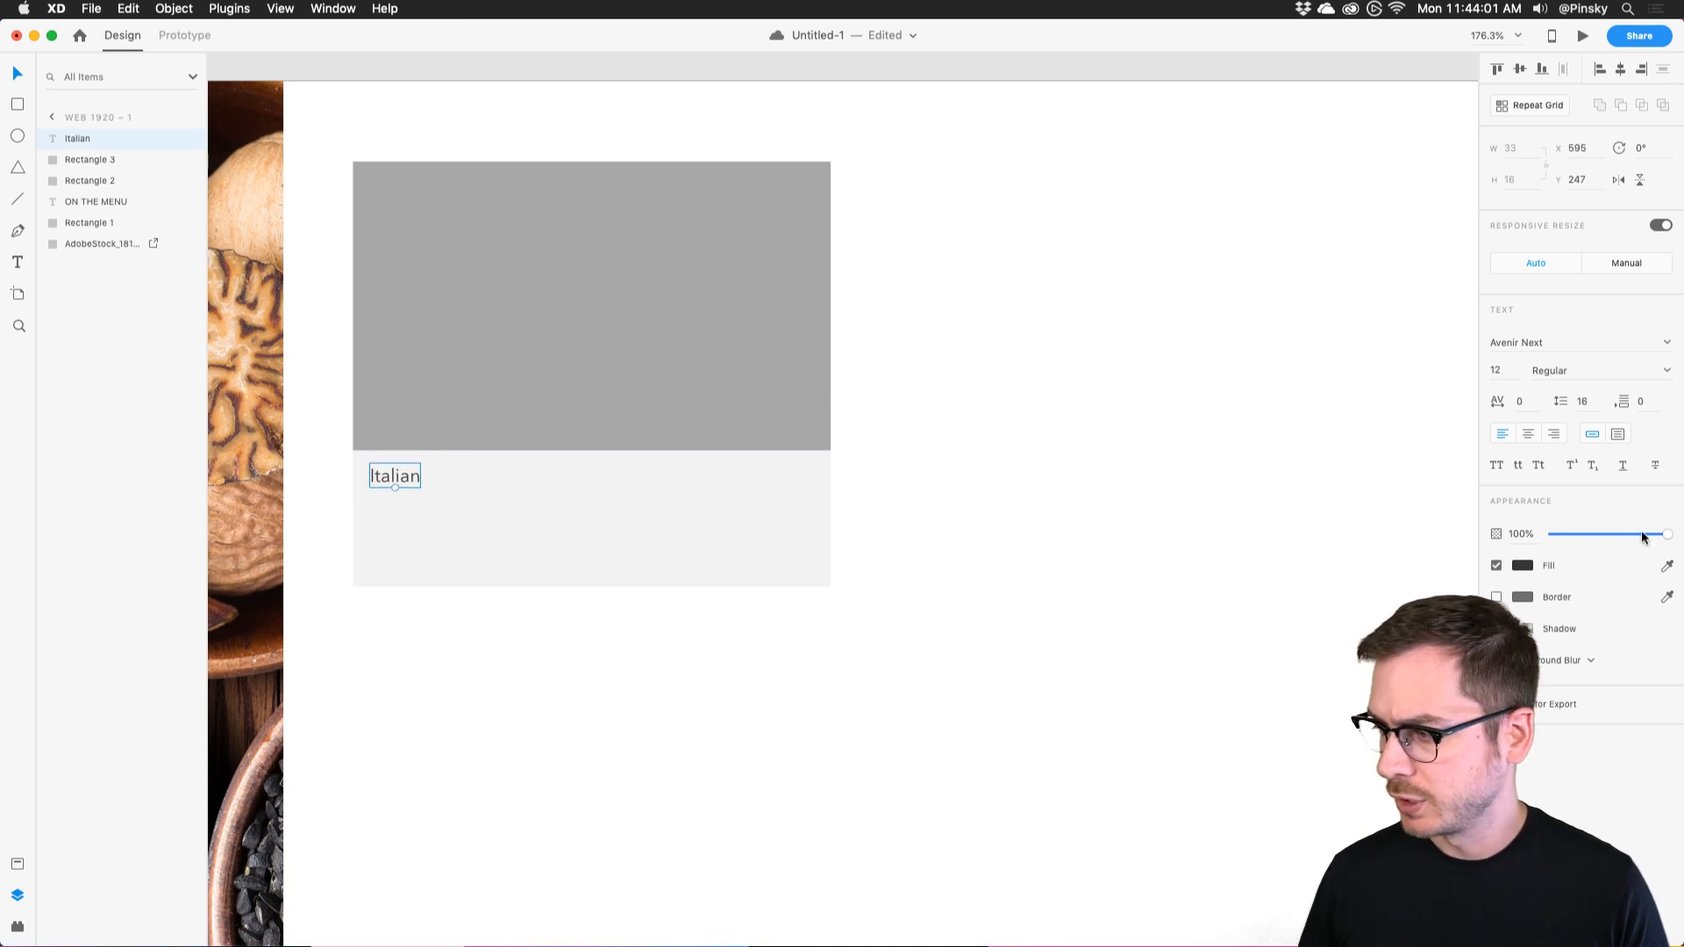
pyautogui.moveTo(1666, 533); pyautogui.dragTo(1604, 534)
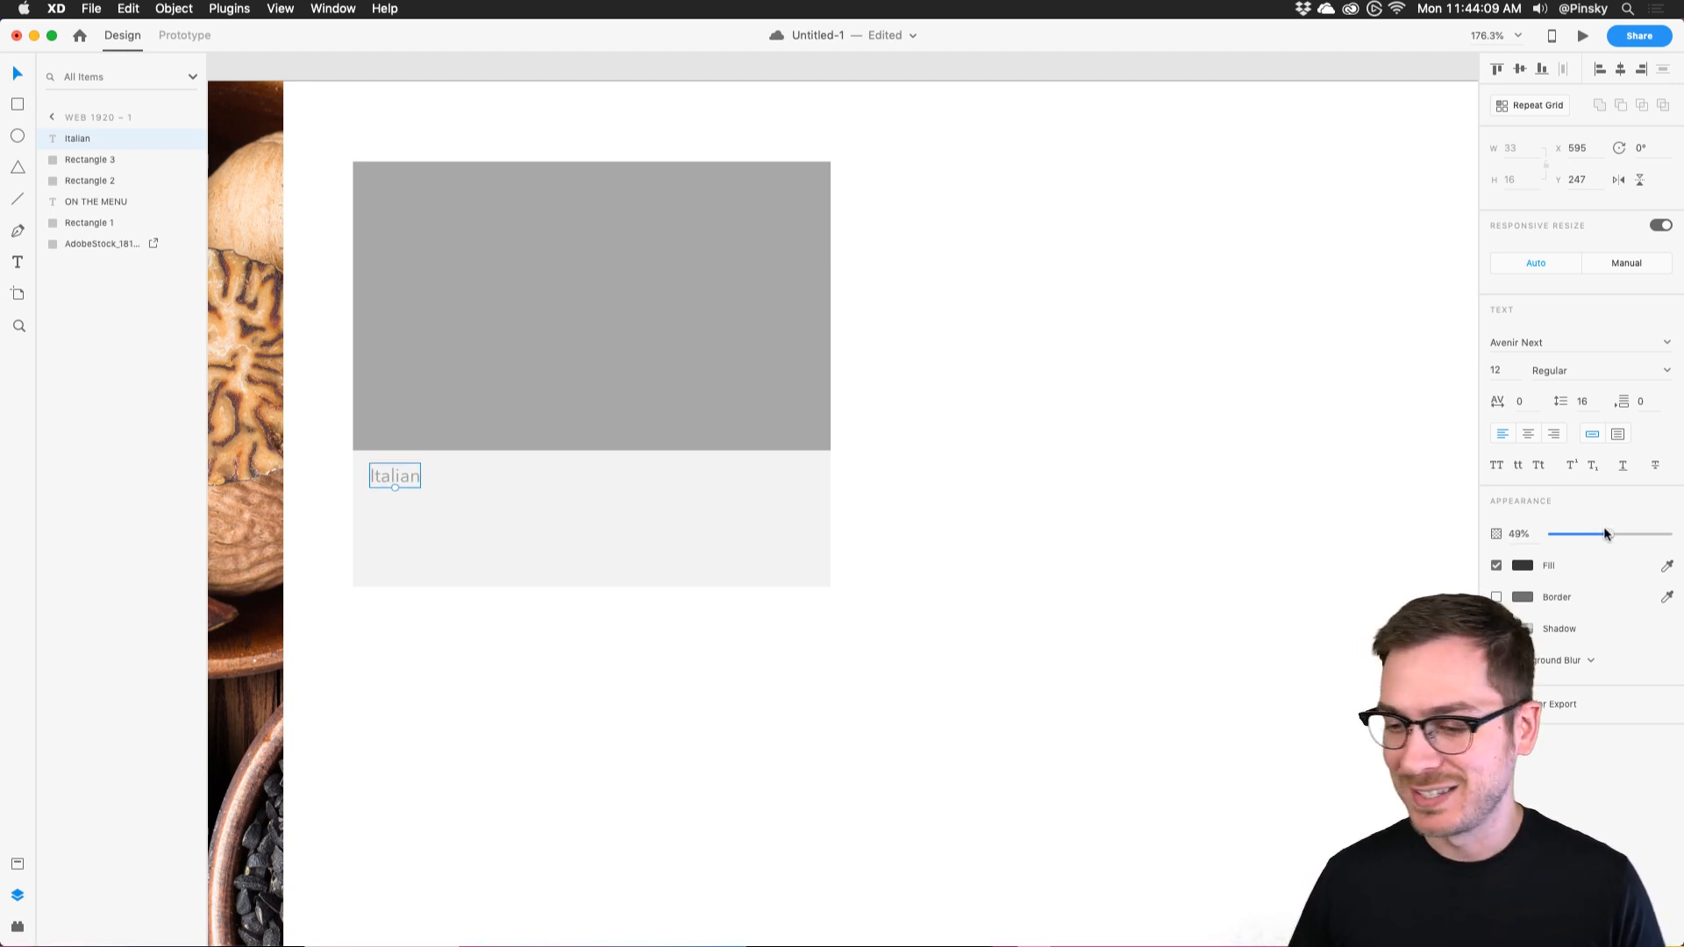
# Duplicate the label below as a 17 Demi Bold 'Dish' title, nearly opaque.
pyautogui.moveTo(394, 478); pyautogui.dragTo(394, 508)
pyautogui.doubleClick(393, 508)
pyautogui.write('Dish')
pyautogui.press('Escape')
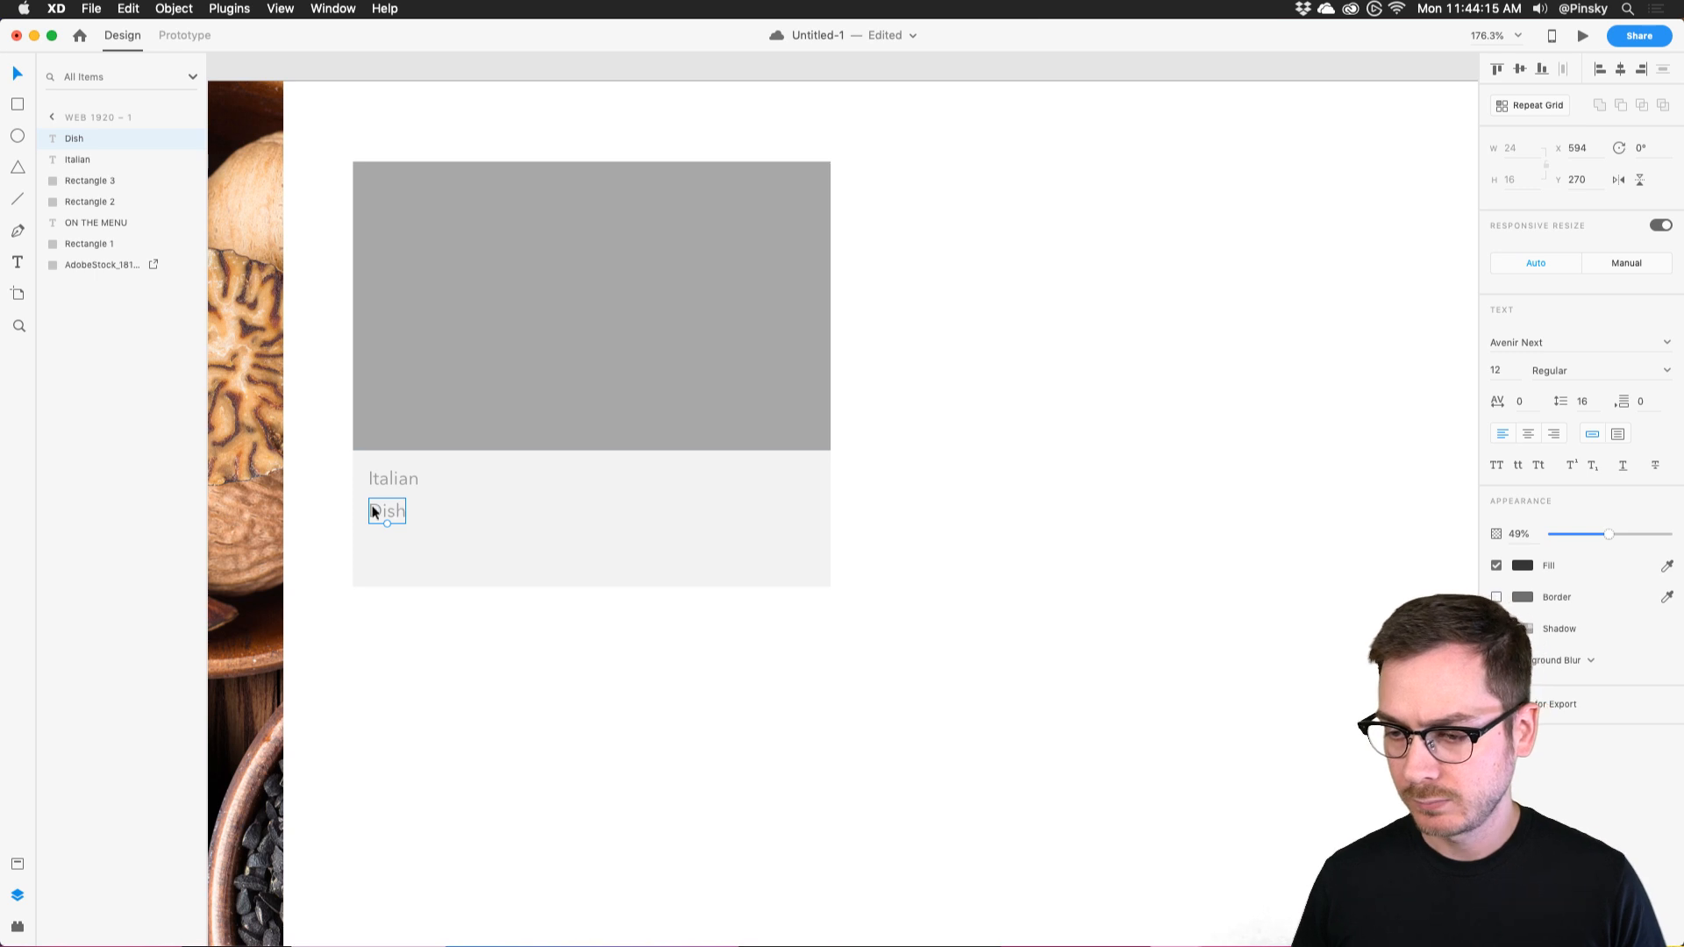
pyautogui.moveTo(386, 523); pyautogui.dragTo(397, 514)
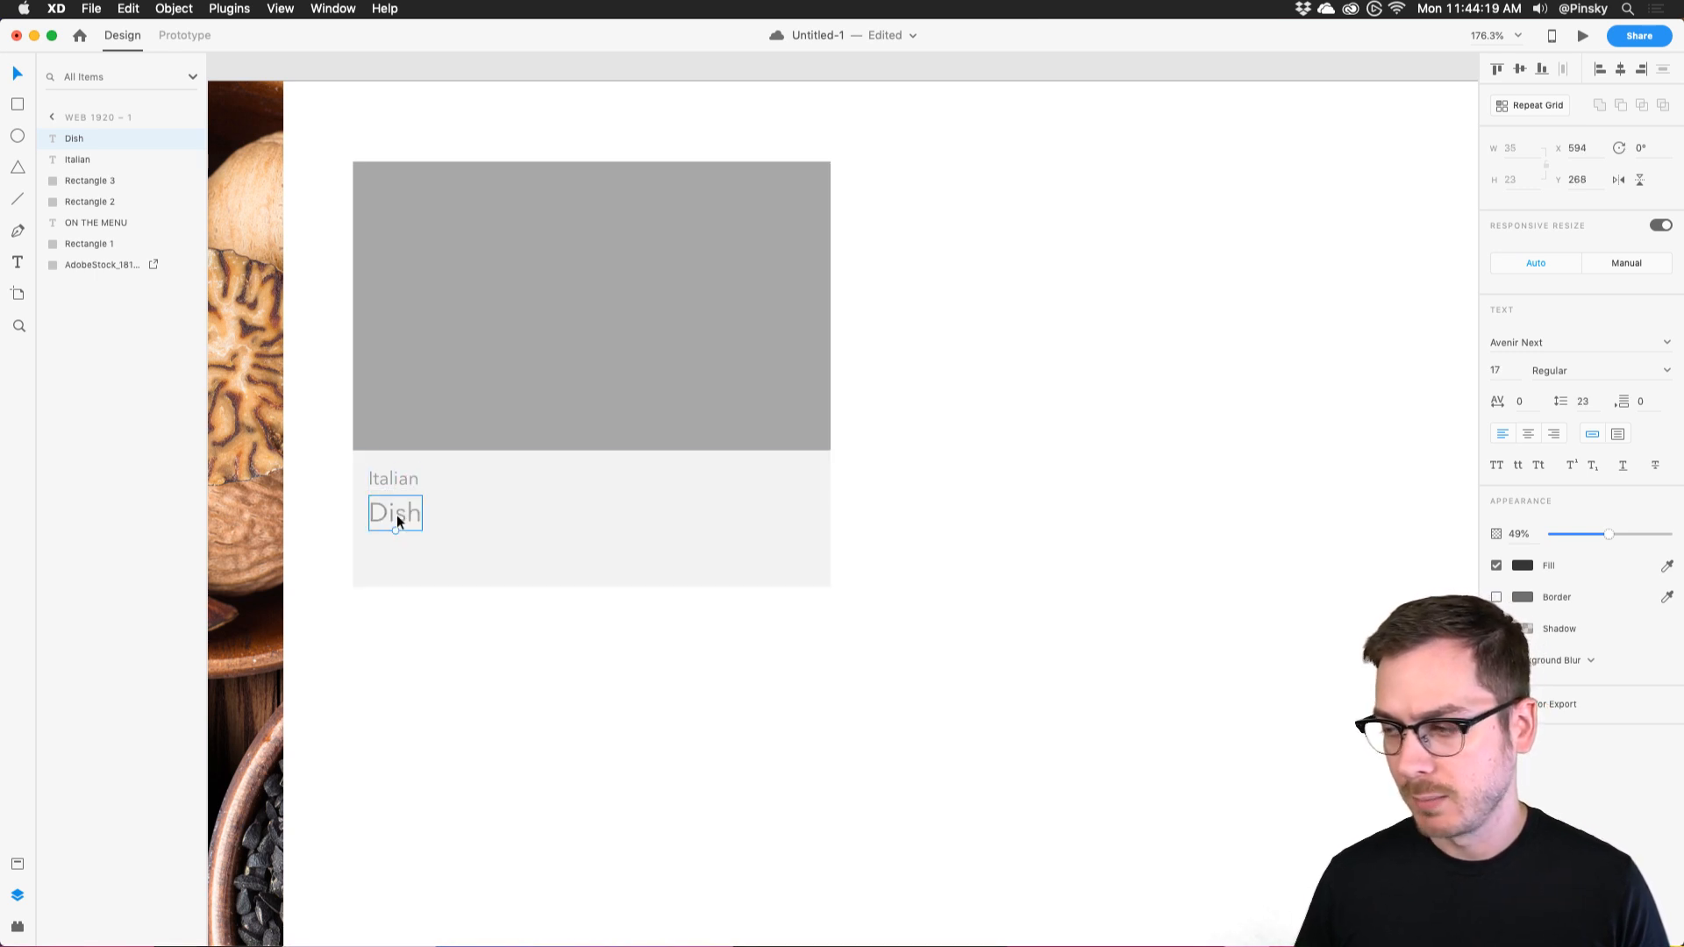
pyautogui.click(1666, 370)
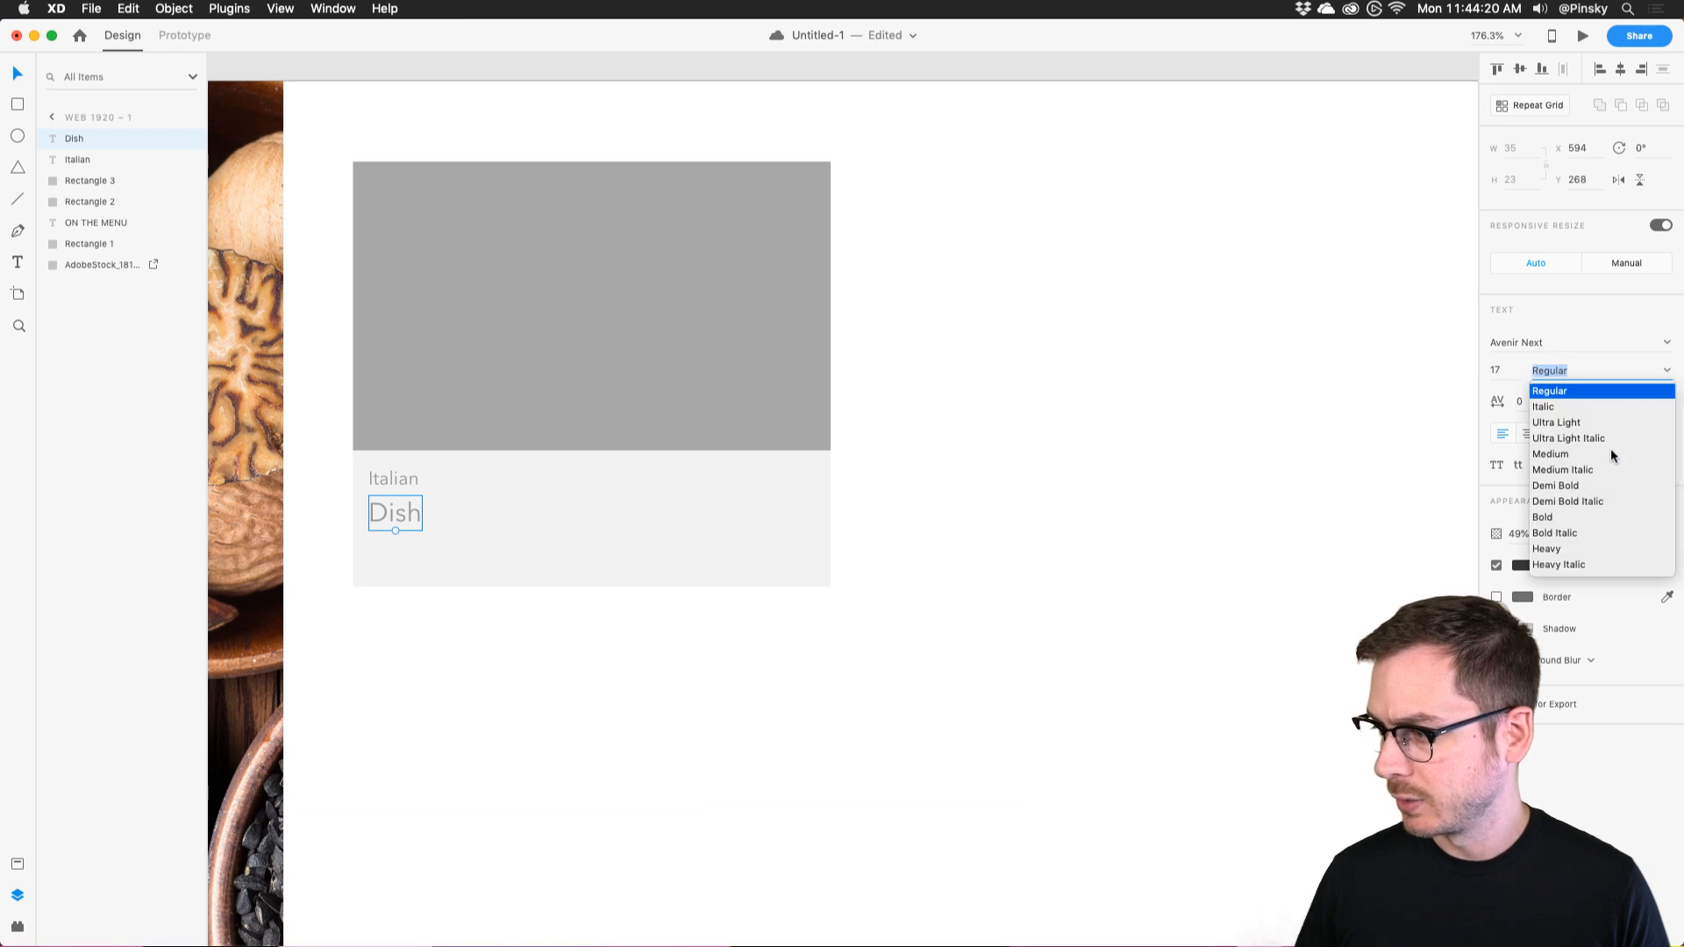
pyautogui.click(1562, 484)
pyautogui.moveTo(1610, 533); pyautogui.dragTo(1655, 533)
pyautogui.moveTo(406, 513); pyautogui.dragTo(408, 515)
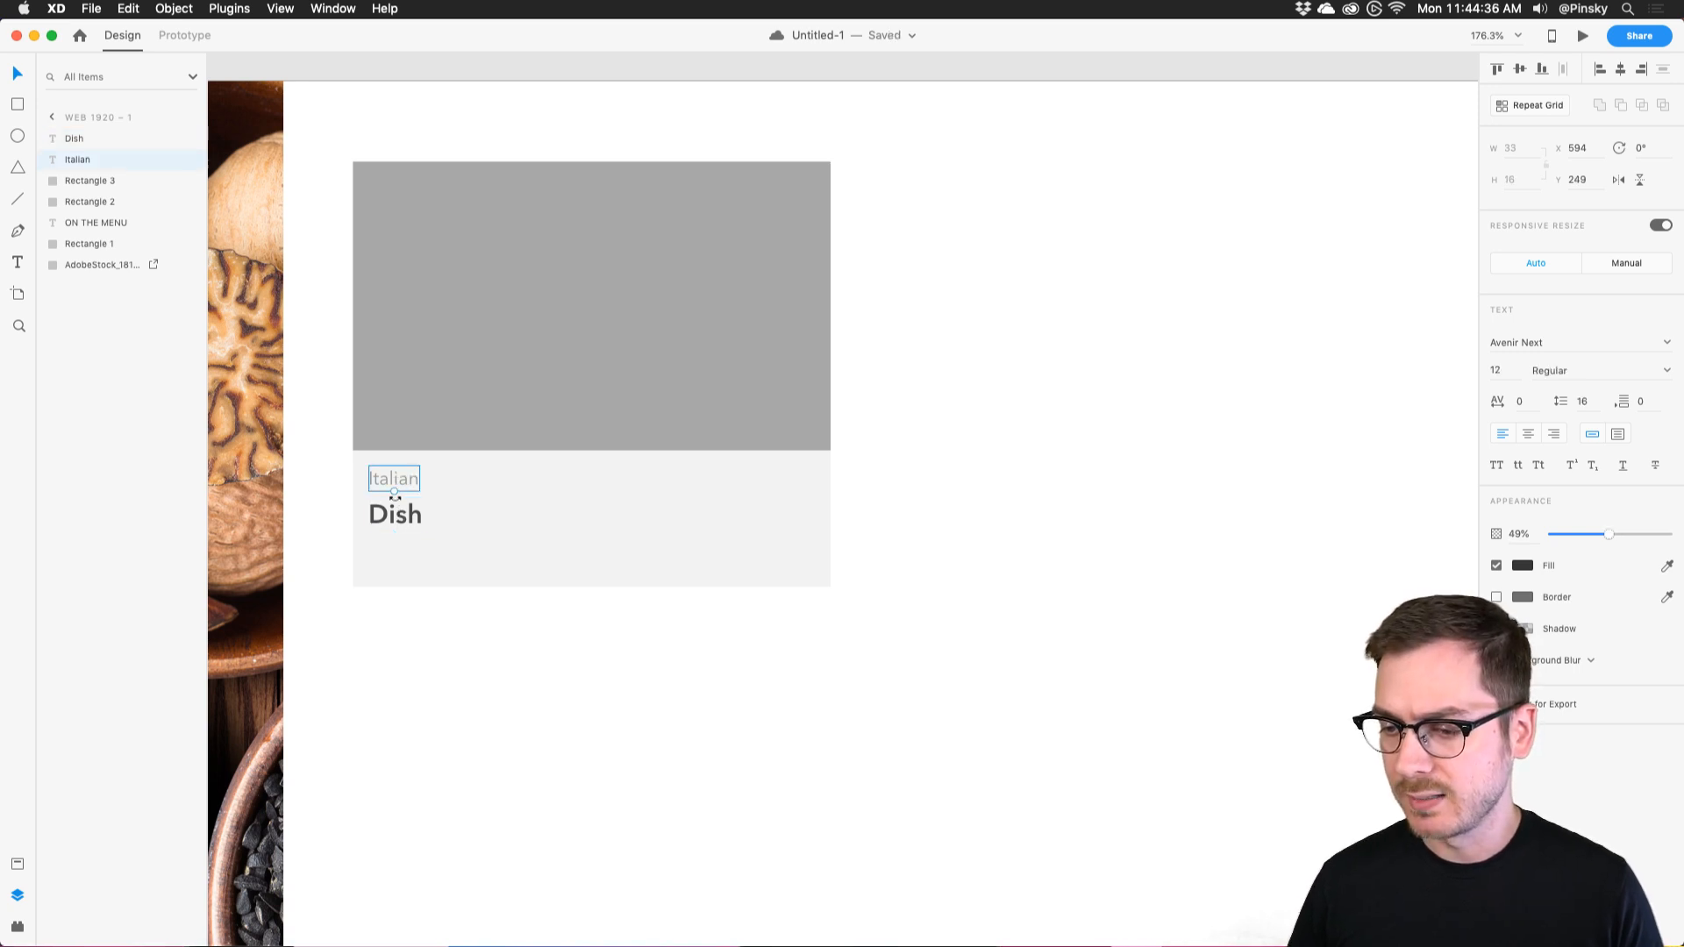
# Duplicate the label as '30 minutes' below Dish and even out the three labels' spacing.
pyautogui.moveTo(393, 478); pyautogui.dragTo(391, 542)
pyautogui.doubleClick(392, 551)
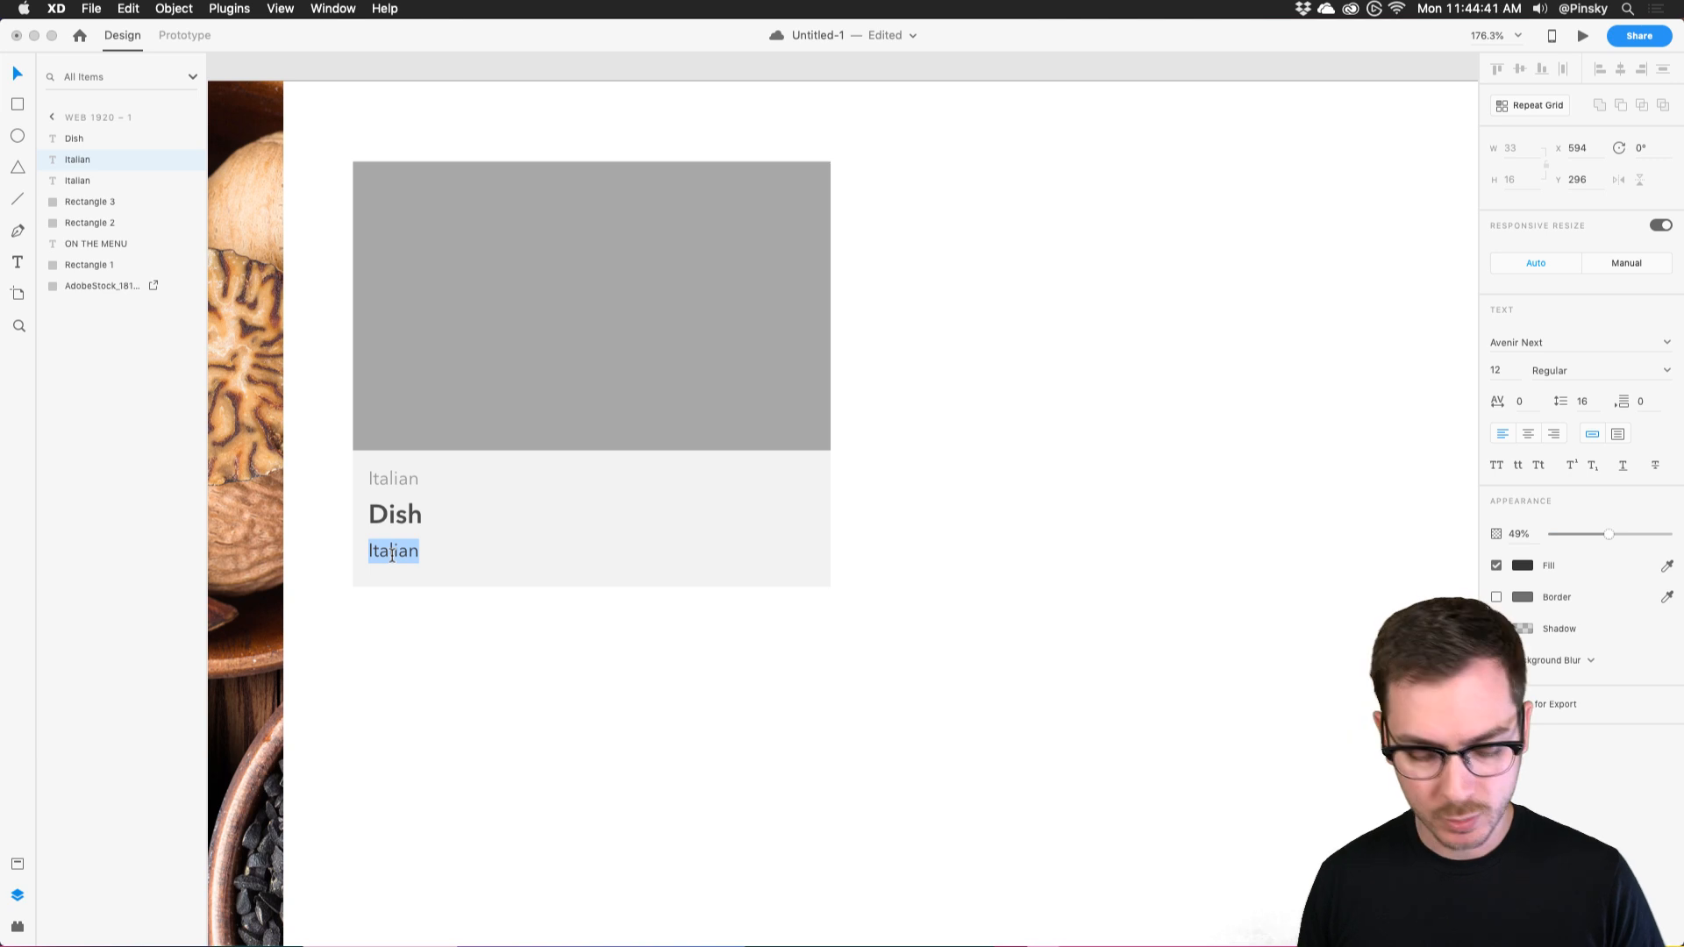
pyautogui.write('30 minutes')
pyautogui.press('Escape')
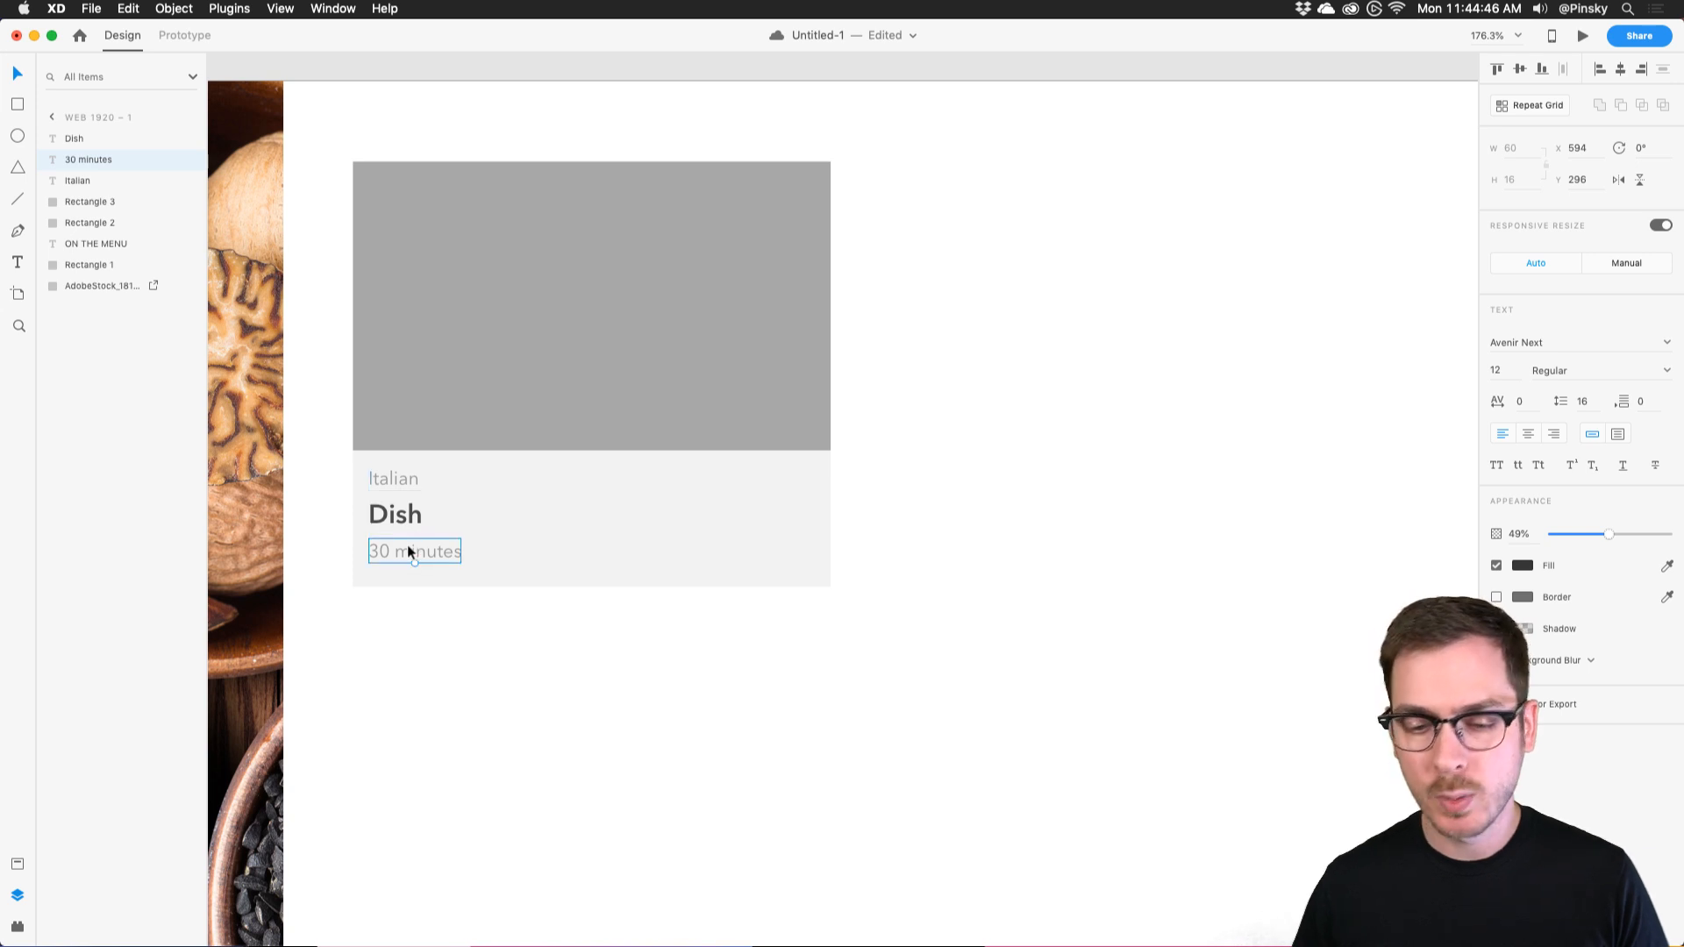
pyautogui.moveTo(396, 513); pyautogui.dragTo(405, 575)
pyautogui.scroll(10, 400, 545)
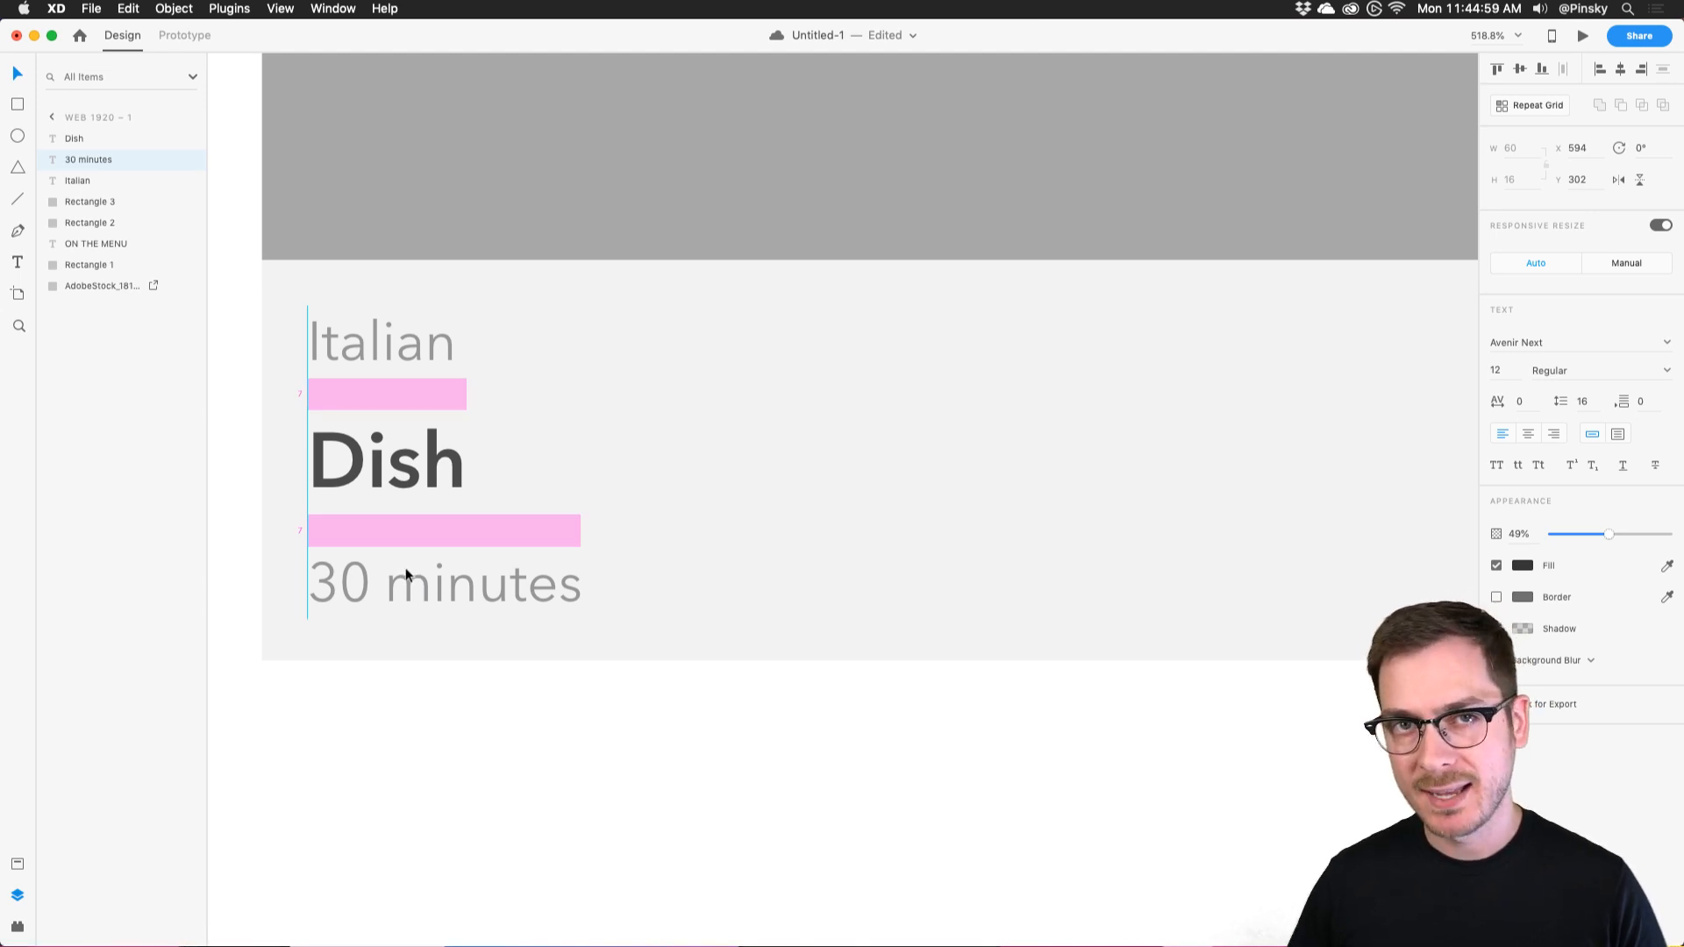
pyautogui.moveTo(405, 569); pyautogui.dragTo(405, 569)
pyautogui.keyDown('shift'); pyautogui.click(401, 476); pyautogui.keyUp('shift')
pyautogui.keyDown('shift'); pyautogui.click(398, 347); pyautogui.keyUp('shift')
pyautogui.moveTo(398, 347); pyautogui.dragTo(399, 349)
# Try a vertical guide at x 594, undo it, and select the card's lower background.
pyautogui.scroll(-8, 399, 349)
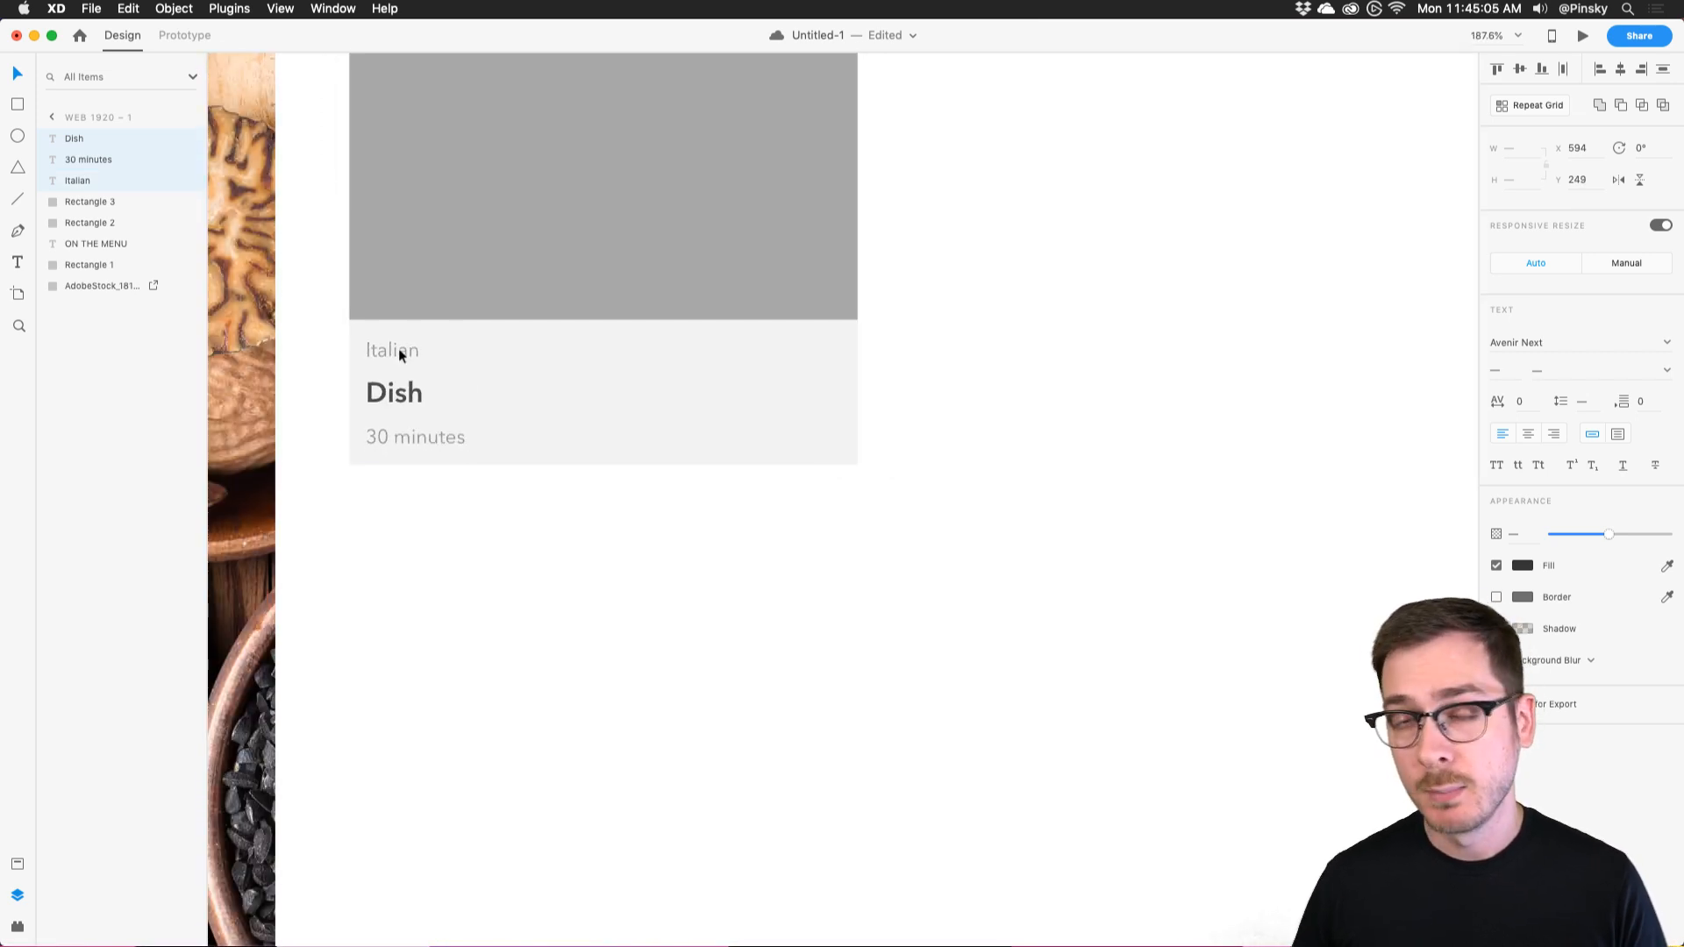
pyautogui.hscroll(-3, 399, 349)
pyautogui.scroll(-6, 398, 349)
pyautogui.hscroll(-2, 329, 307)
pyautogui.moveTo(306, 309); pyautogui.dragTo(805, 306)
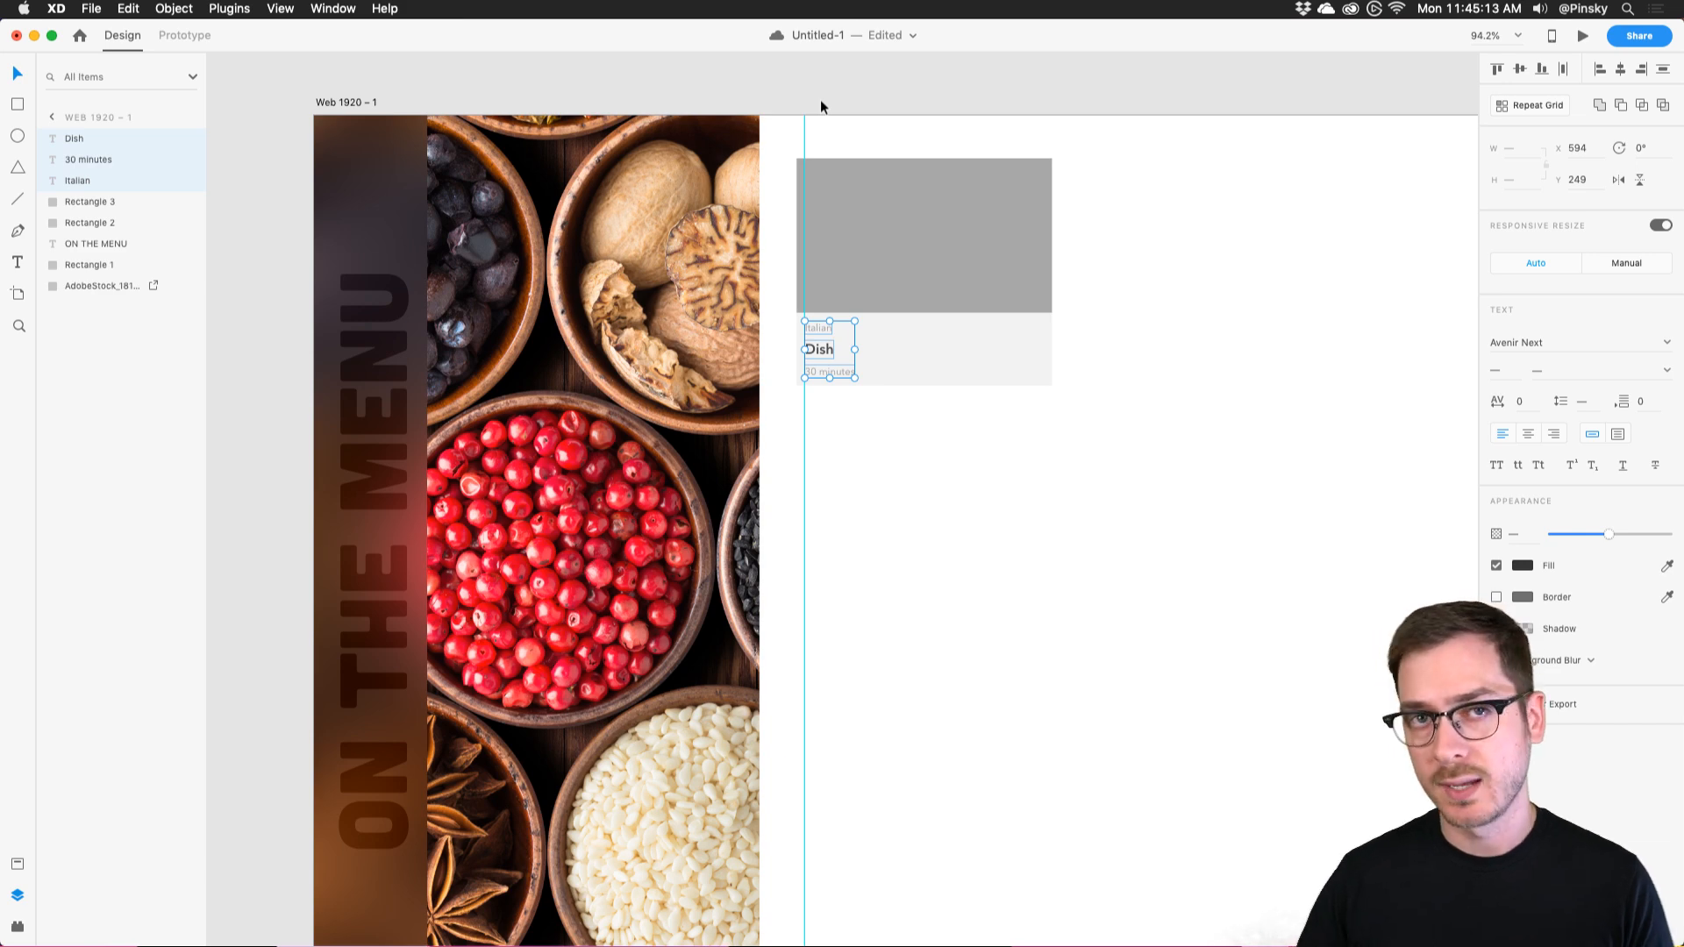
pyautogui.press('super+z')
pyautogui.scroll(5, 1074, 365)
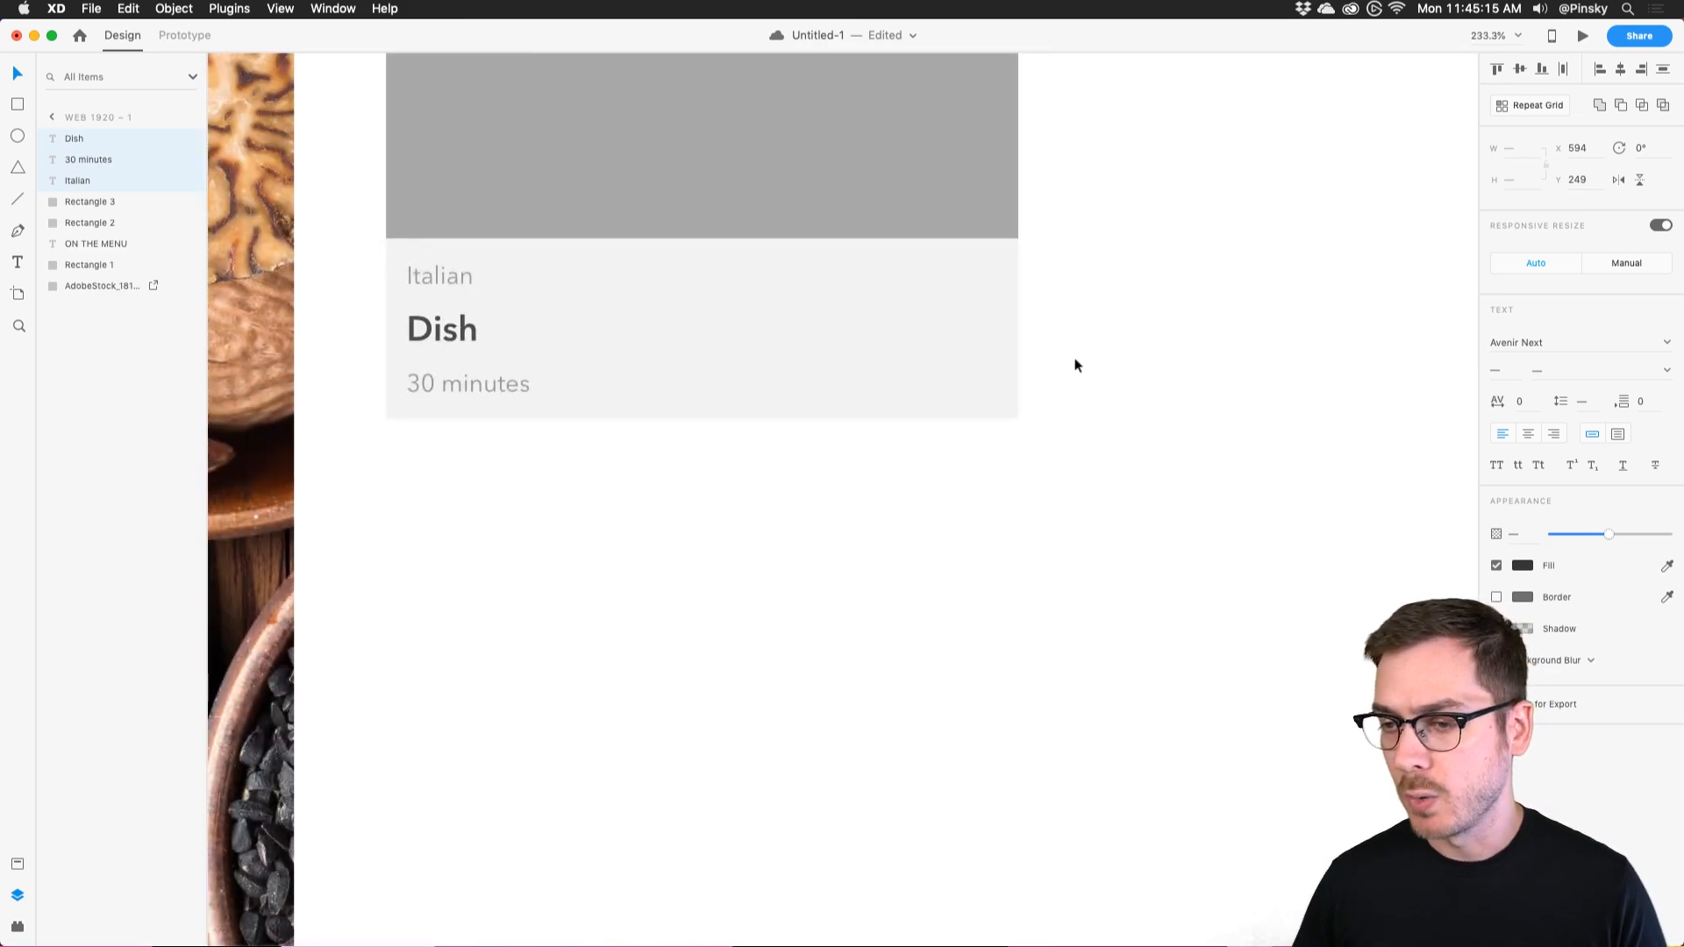
pyautogui.scroll(2, 1076, 377)
pyautogui.click(596, 397)
# Add '2 people' and '4.5' copies along the row, with 4.5 at the card's right edge.
pyautogui.moveTo(397, 440); pyautogui.dragTo(642, 444)
pyautogui.doubleClick(643, 445)
pyautogui.write('2 people')
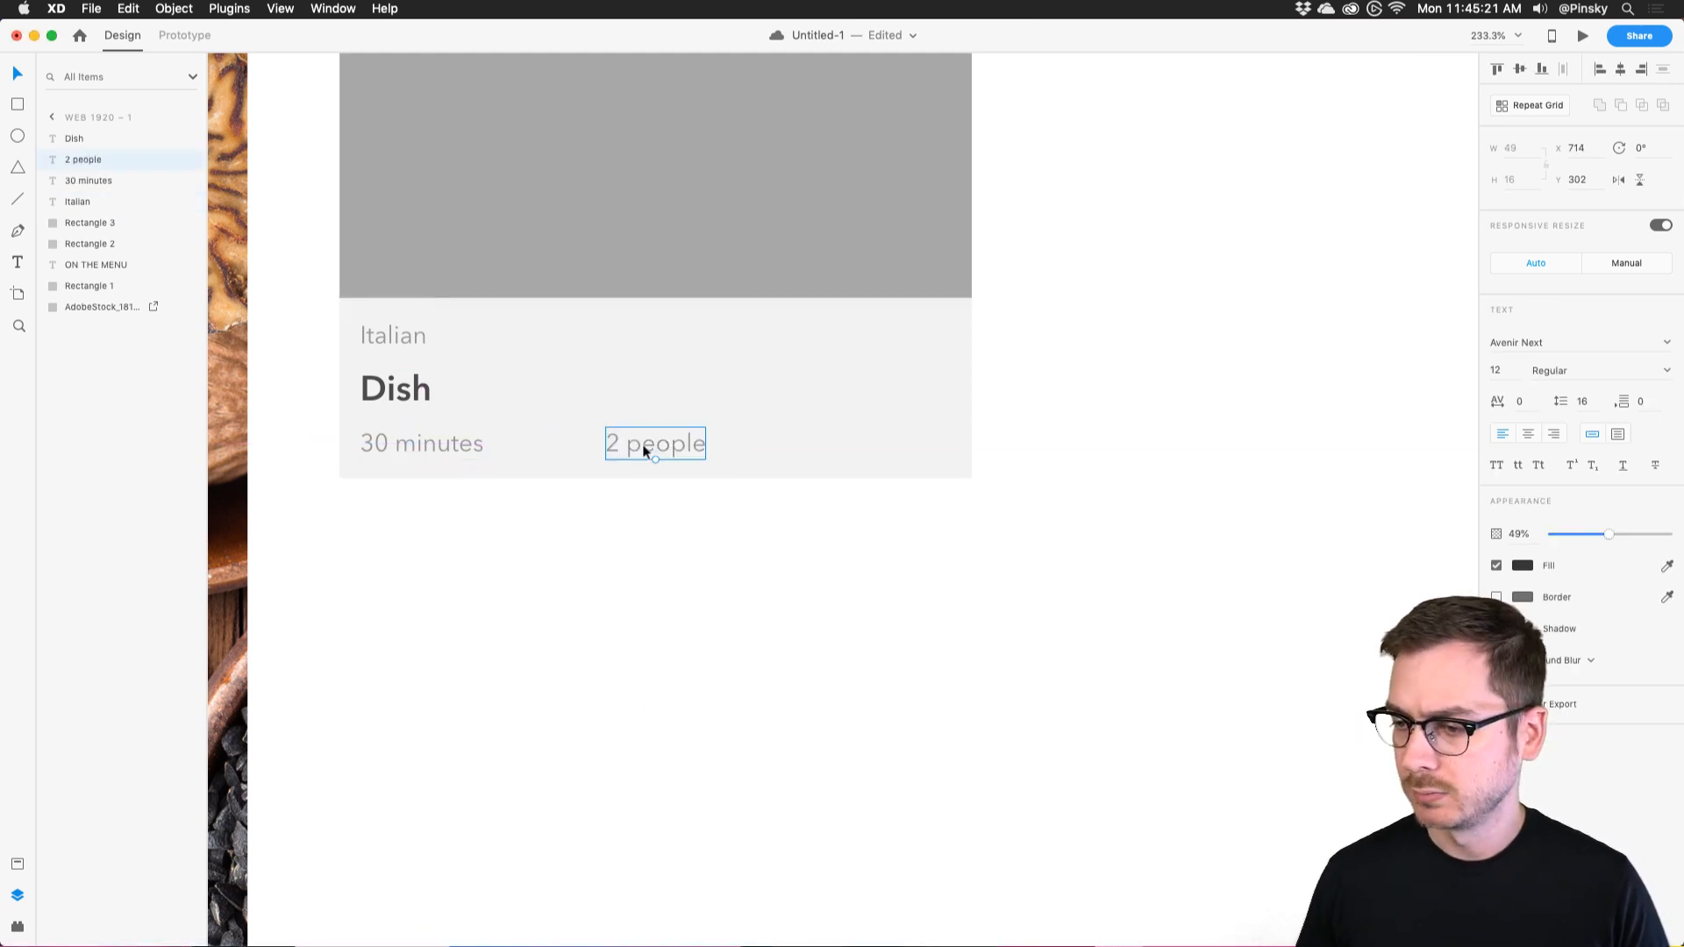
pyautogui.moveTo(628, 434); pyautogui.dragTo(826, 440)
pyautogui.doubleClick(826, 443)
pyautogui.write('4.5')
pyautogui.press('Escape')
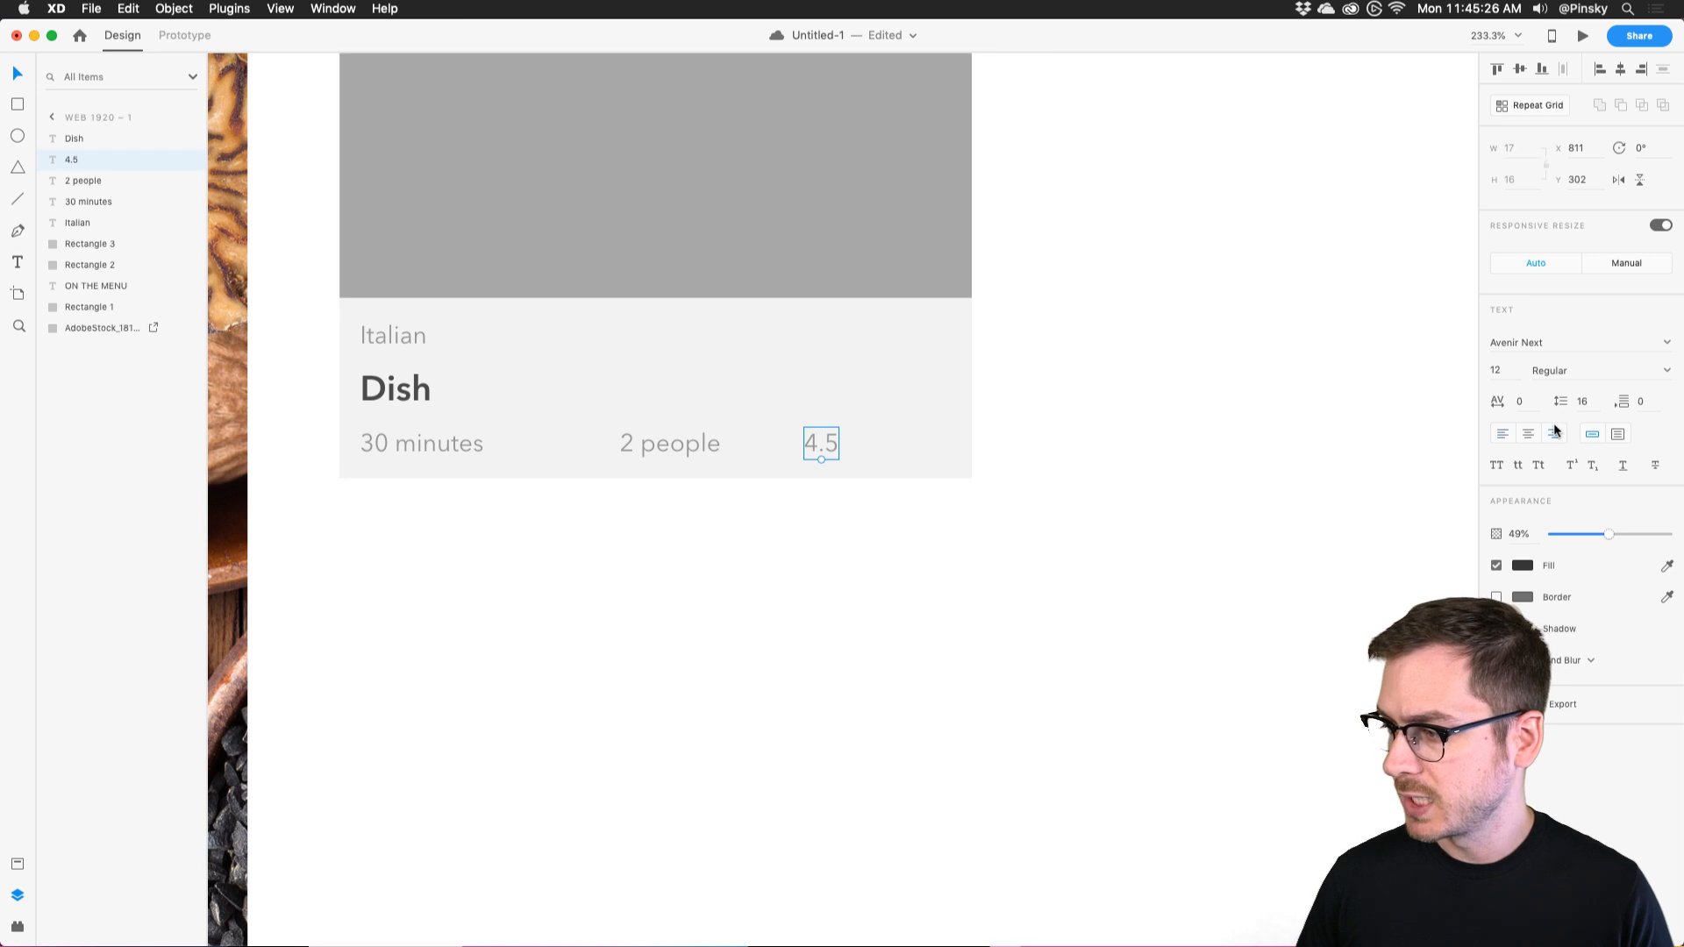
pyautogui.moveTo(809, 439); pyautogui.dragTo(924, 451)
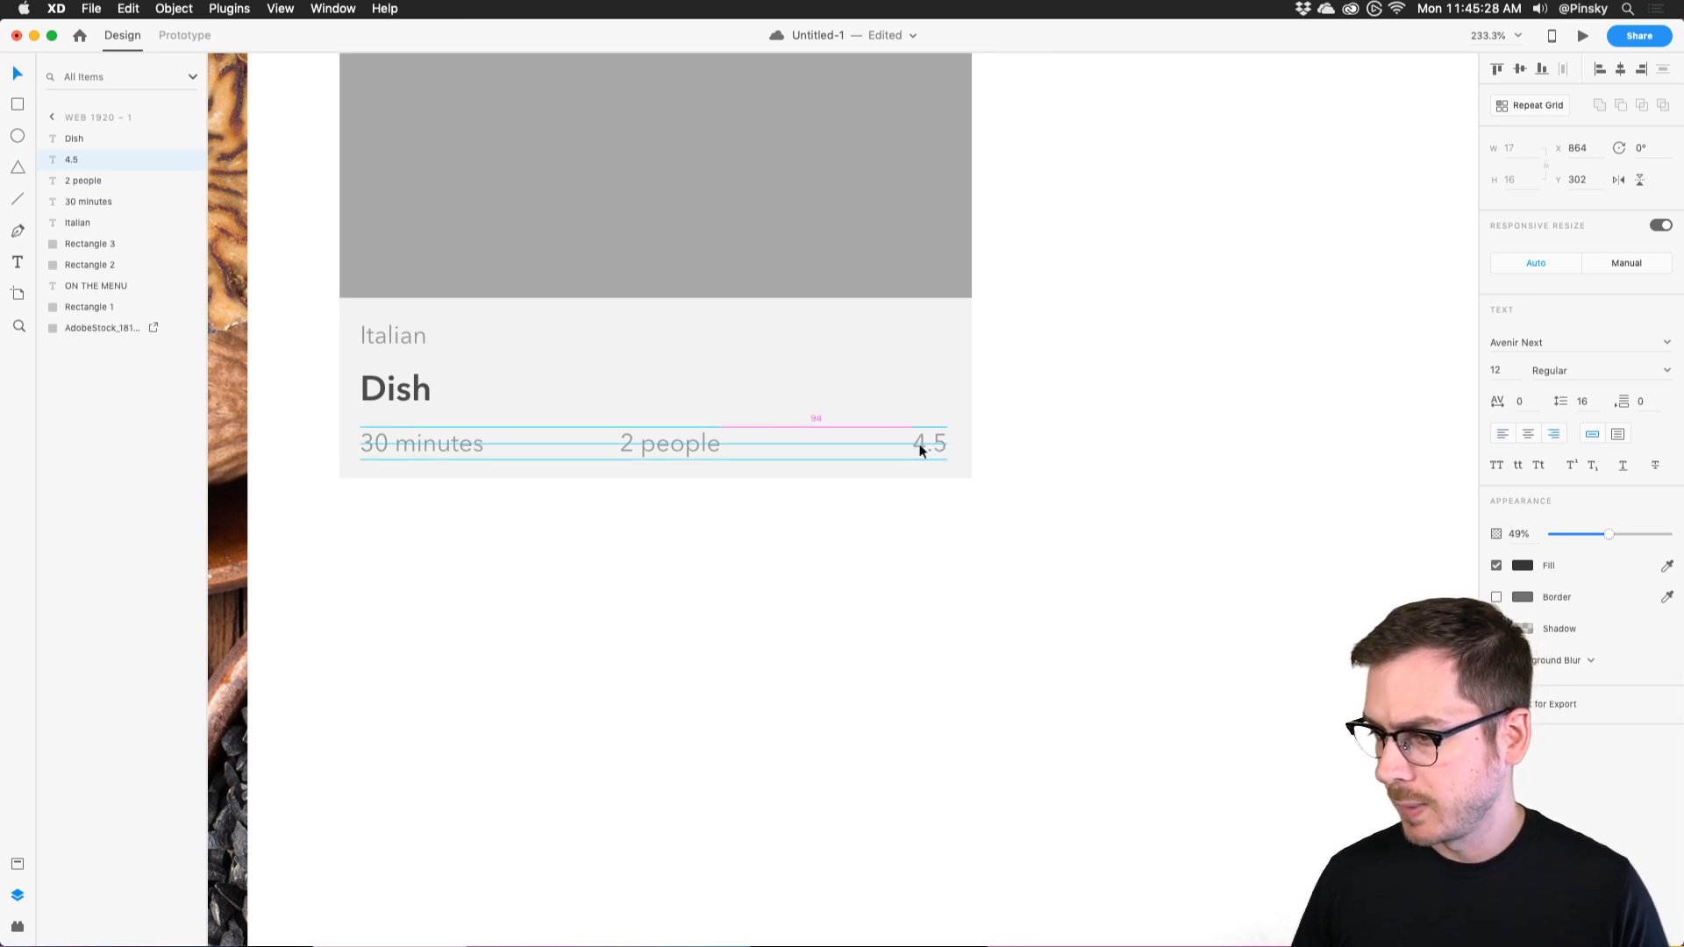
pyautogui.moveTo(703, 439); pyautogui.dragTo(716, 440)
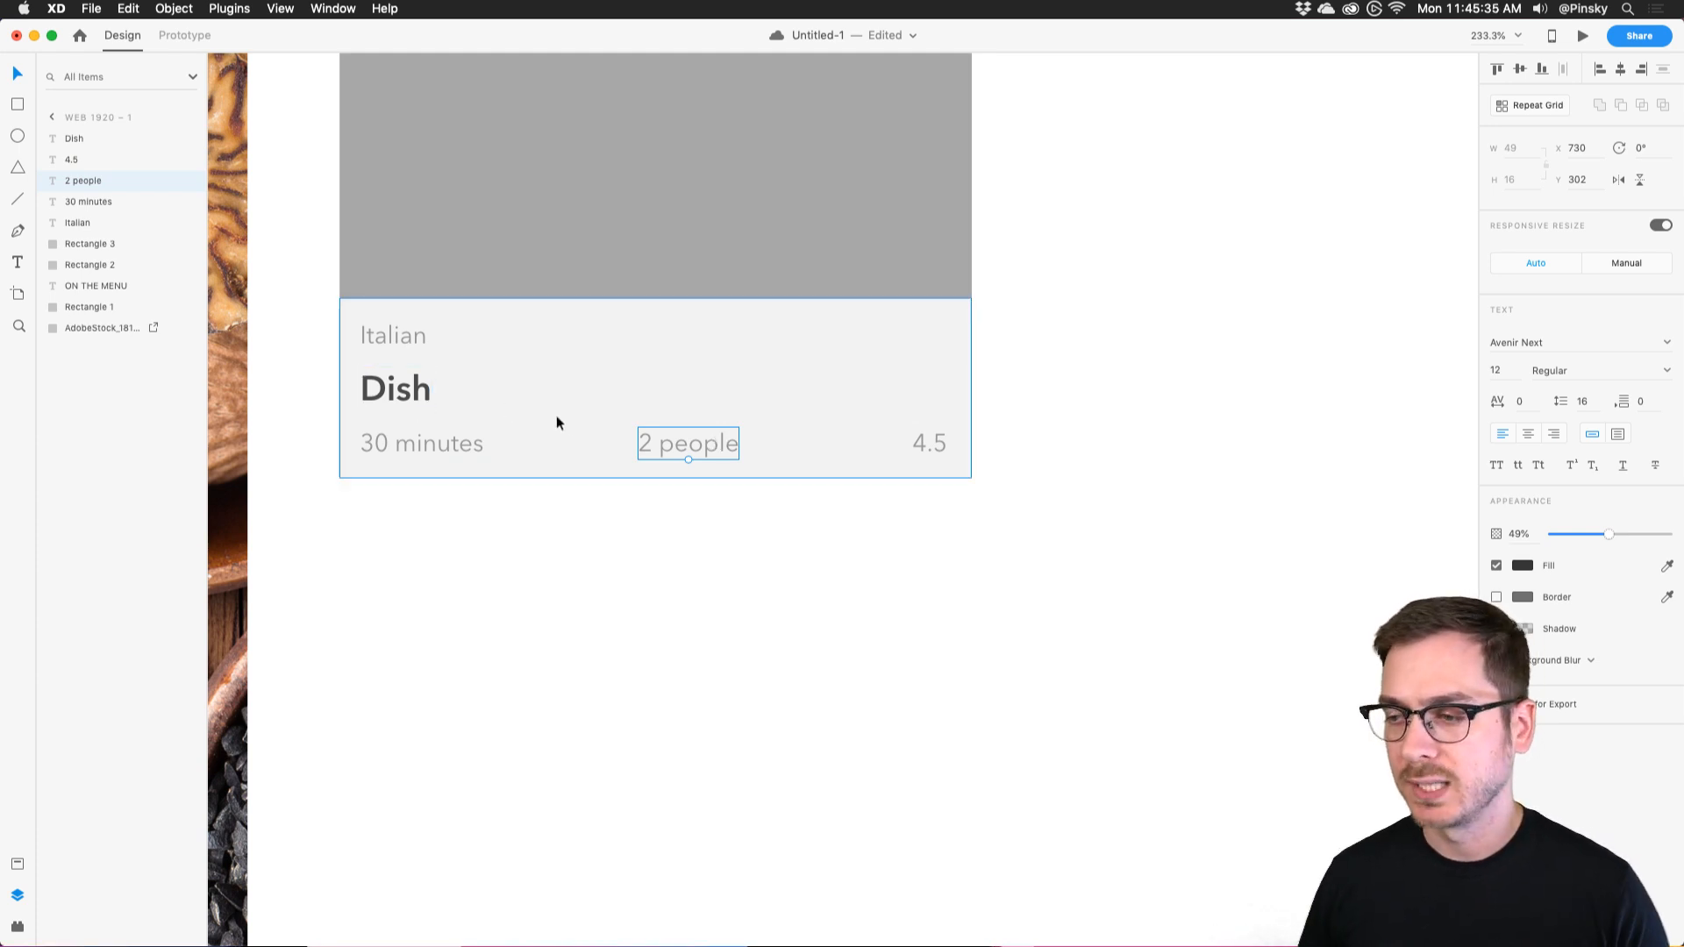
pyautogui.press('super+minus')
pyautogui.click(756, 482)
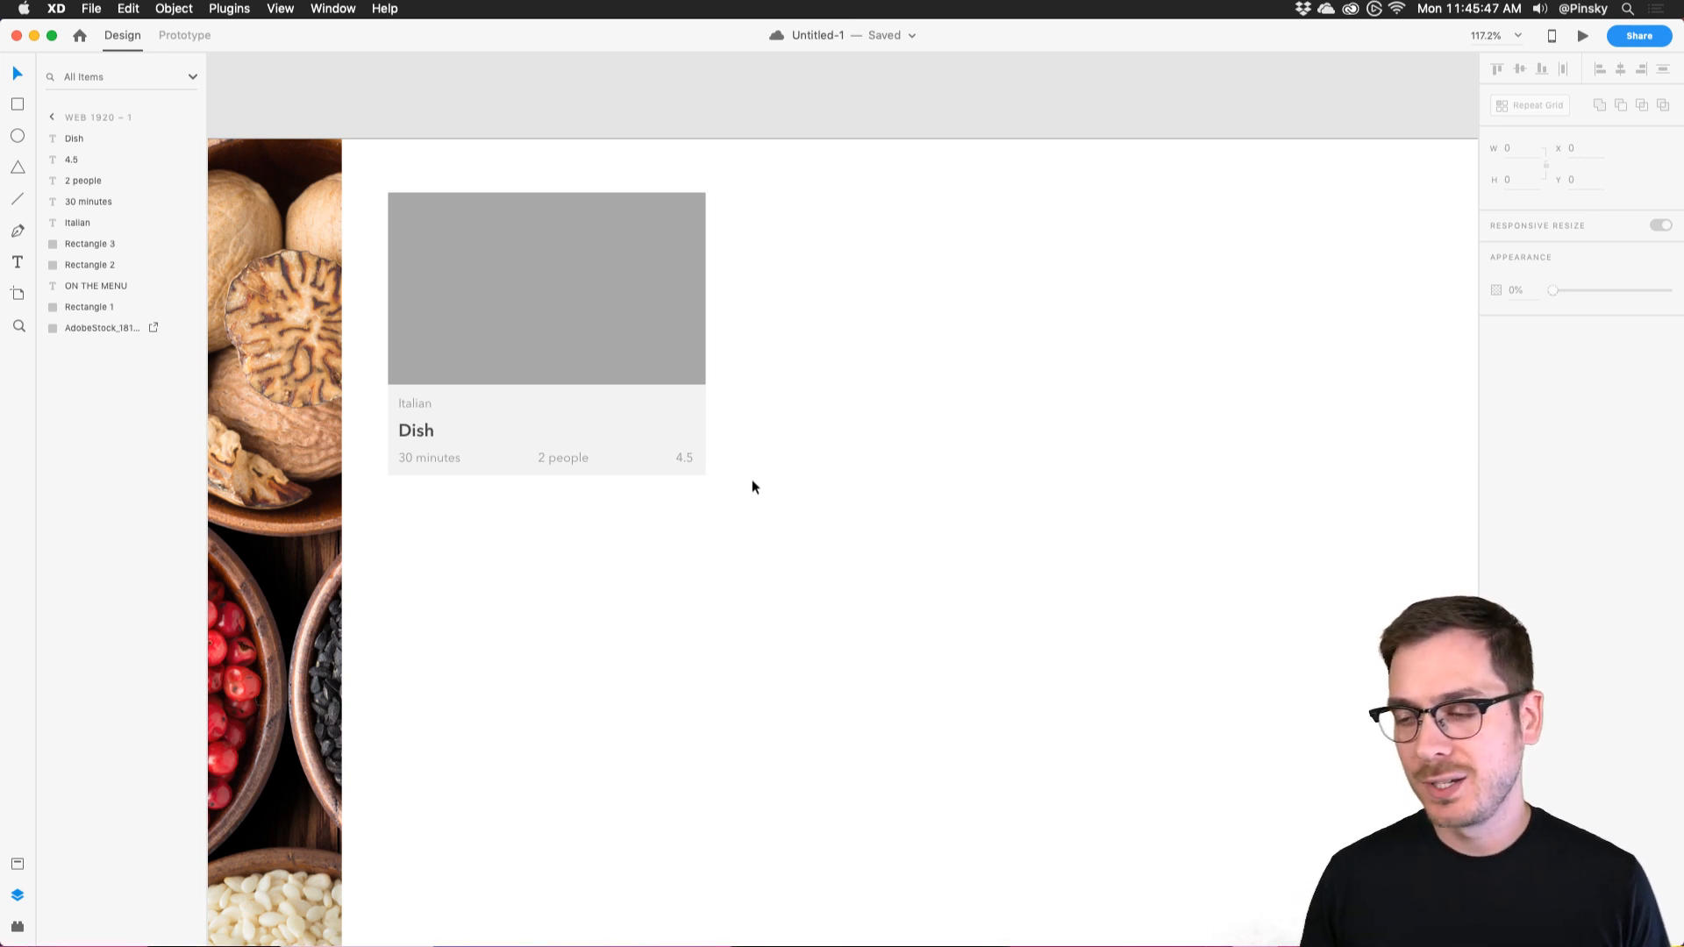
# Select all the card's layers and convert them into Repeat Grid 1, 376 × 275 at 584, 52.
pyautogui.moveTo(752, 486); pyautogui.dragTo(456, 189)
pyautogui.scroll(-5, 456, 186)
pyautogui.hscroll(3, 456, 186)
pyautogui.moveTo(400, 269); pyautogui.dragTo(893, 283)
pyautogui.press('super+z')
pyautogui.press('super+z')
pyautogui.moveTo(480, 275); pyautogui.dragTo(518, 274)
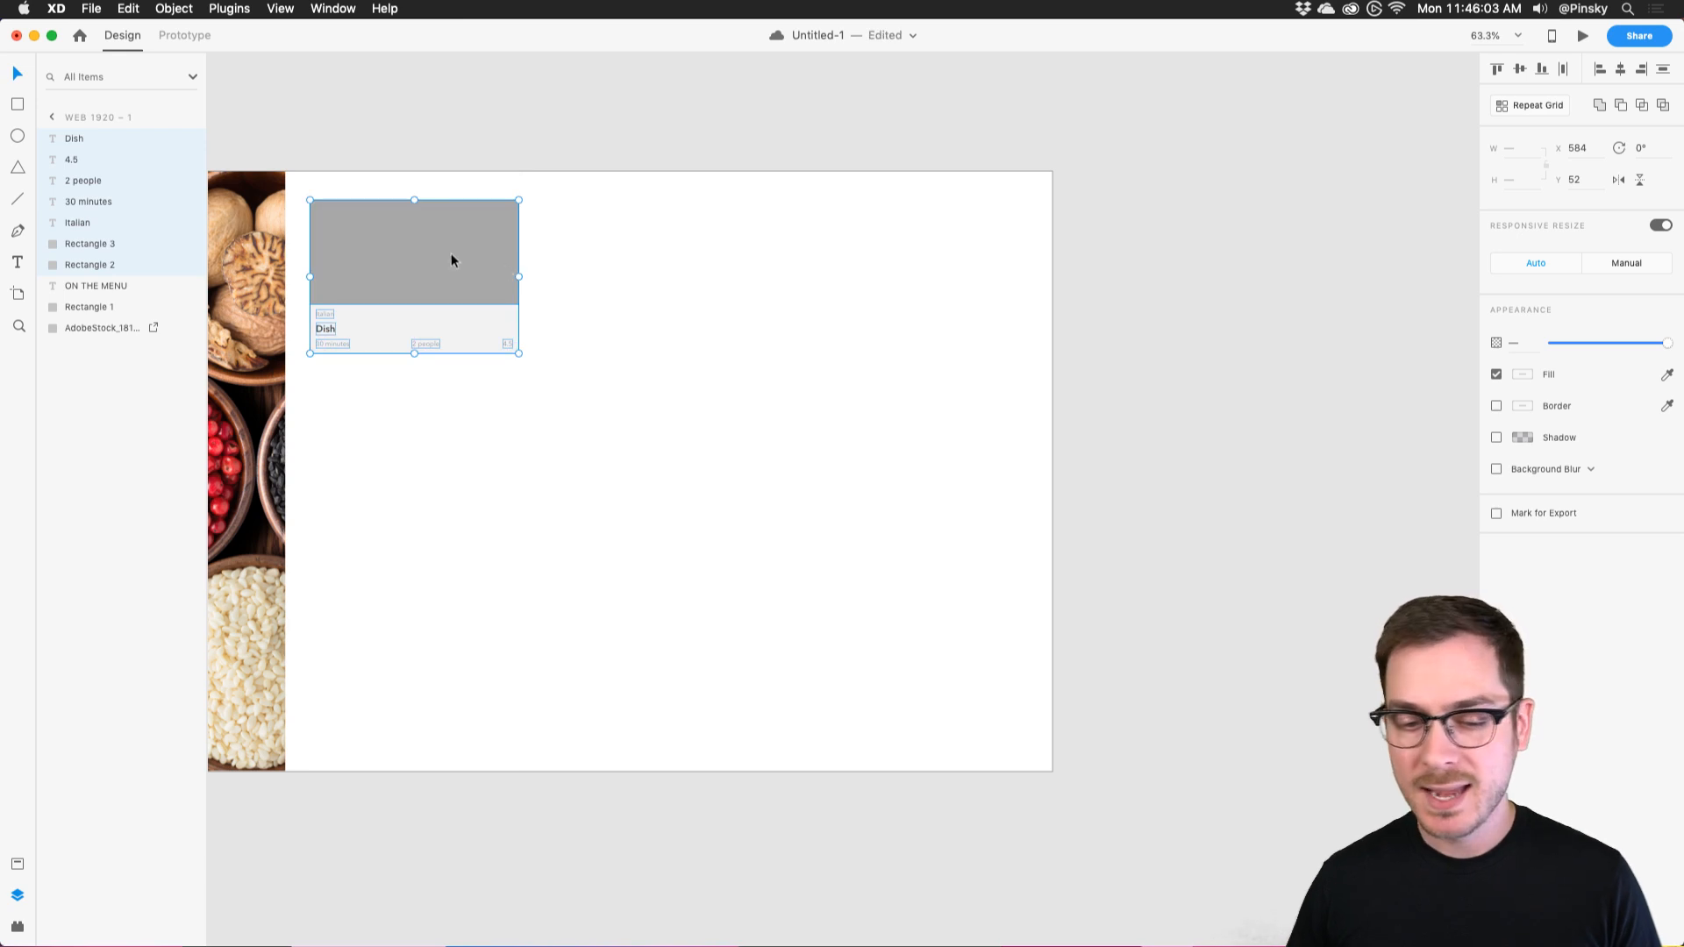
pyautogui.moveTo(422, 250); pyautogui.dragTo(420, 250)
pyautogui.scroll(5, 350, 244)
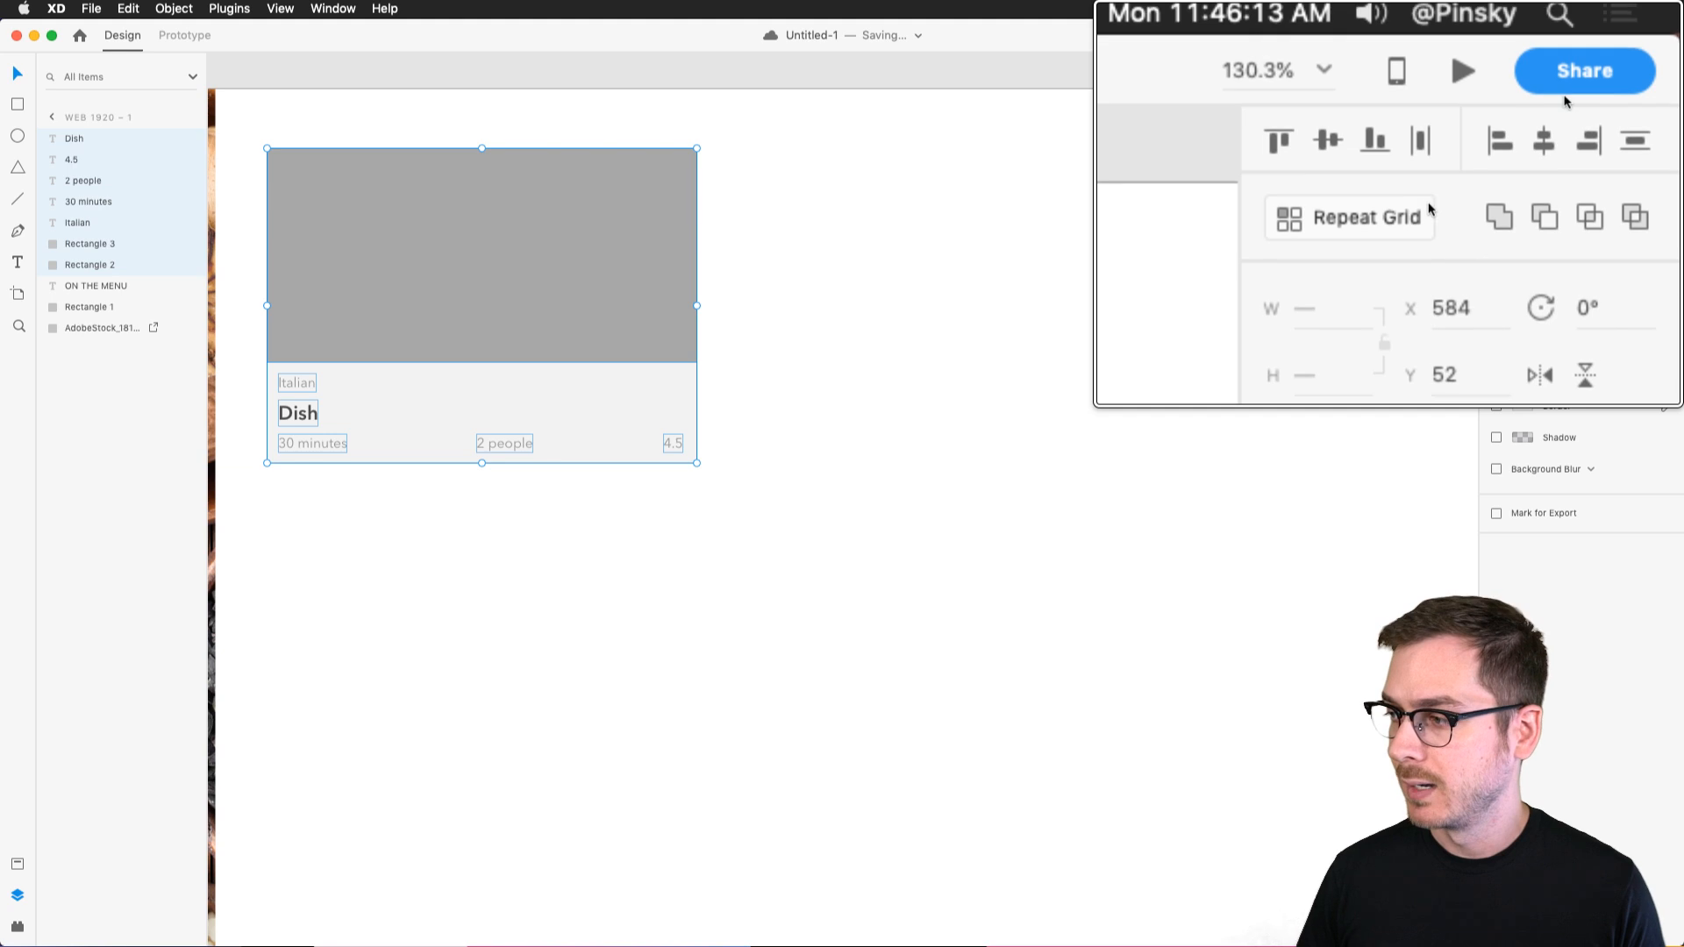
pyautogui.click(1404, 226)
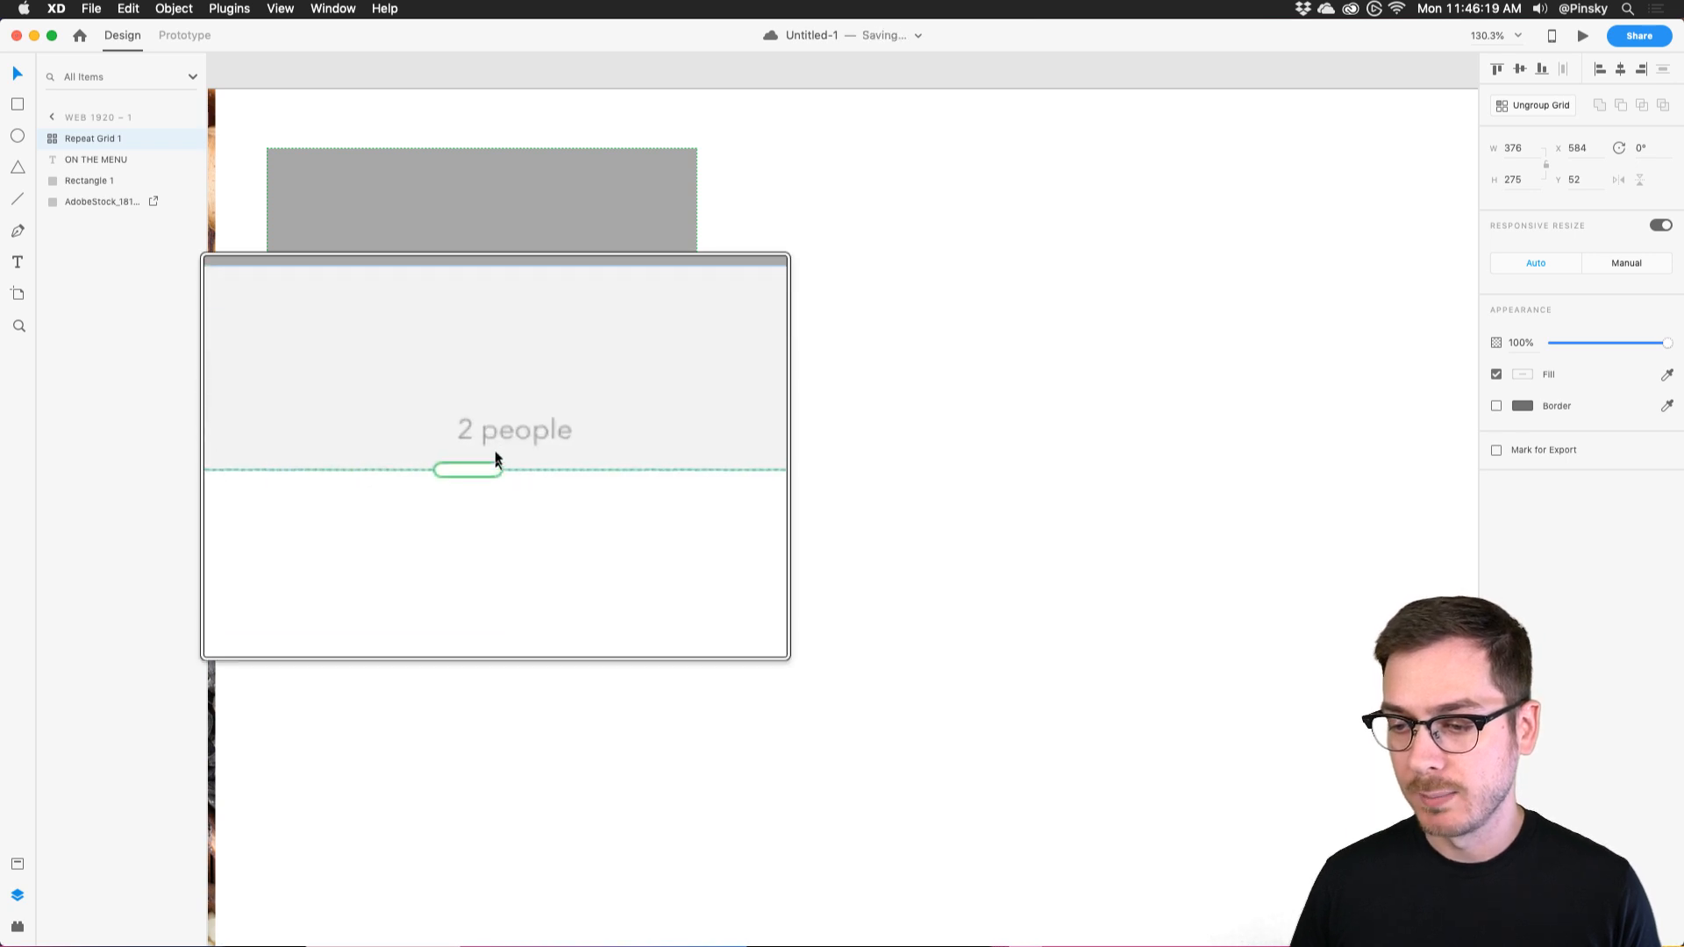
pyautogui.press('super+minus')
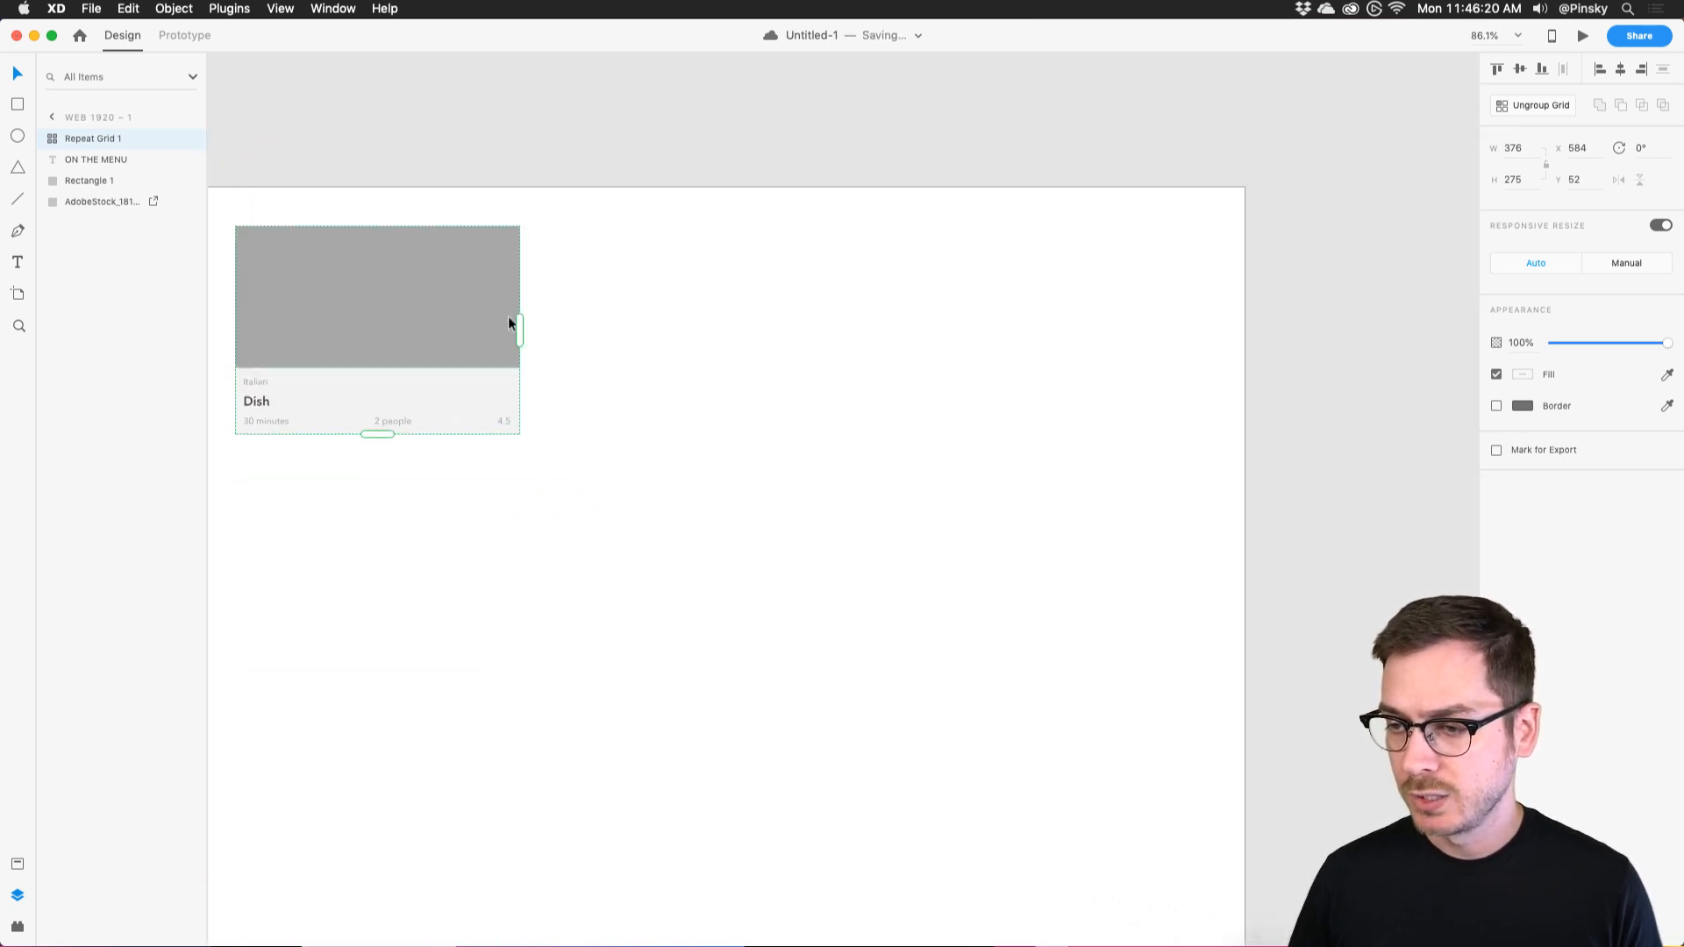
# Expand the repeat grid to 3 × 3 cards with 20 gaps, moved right to 611, 70.
pyautogui.moveTo(519, 331); pyautogui.dragTo(1149, 333)
pyautogui.press('super+minus')
pyautogui.moveTo(835, 387); pyautogui.dragTo(838, 727)
pyautogui.moveTo(948, 402); pyautogui.dragTo(897, 422)
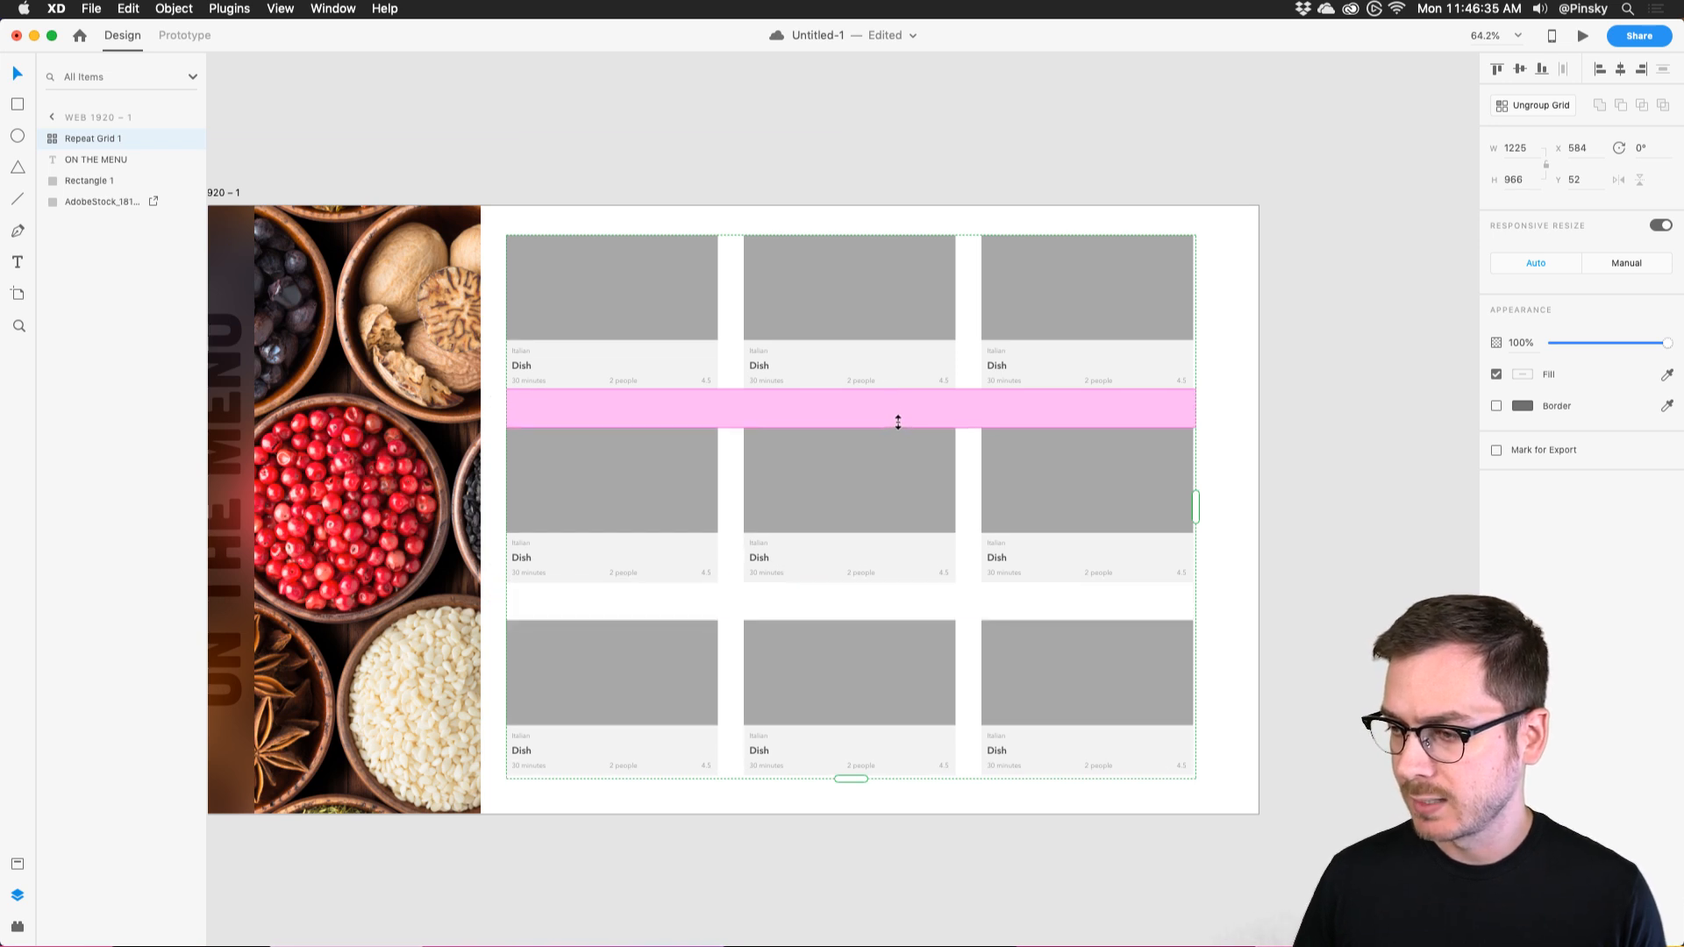
pyautogui.moveTo(850, 300); pyautogui.dragTo(867, 310)
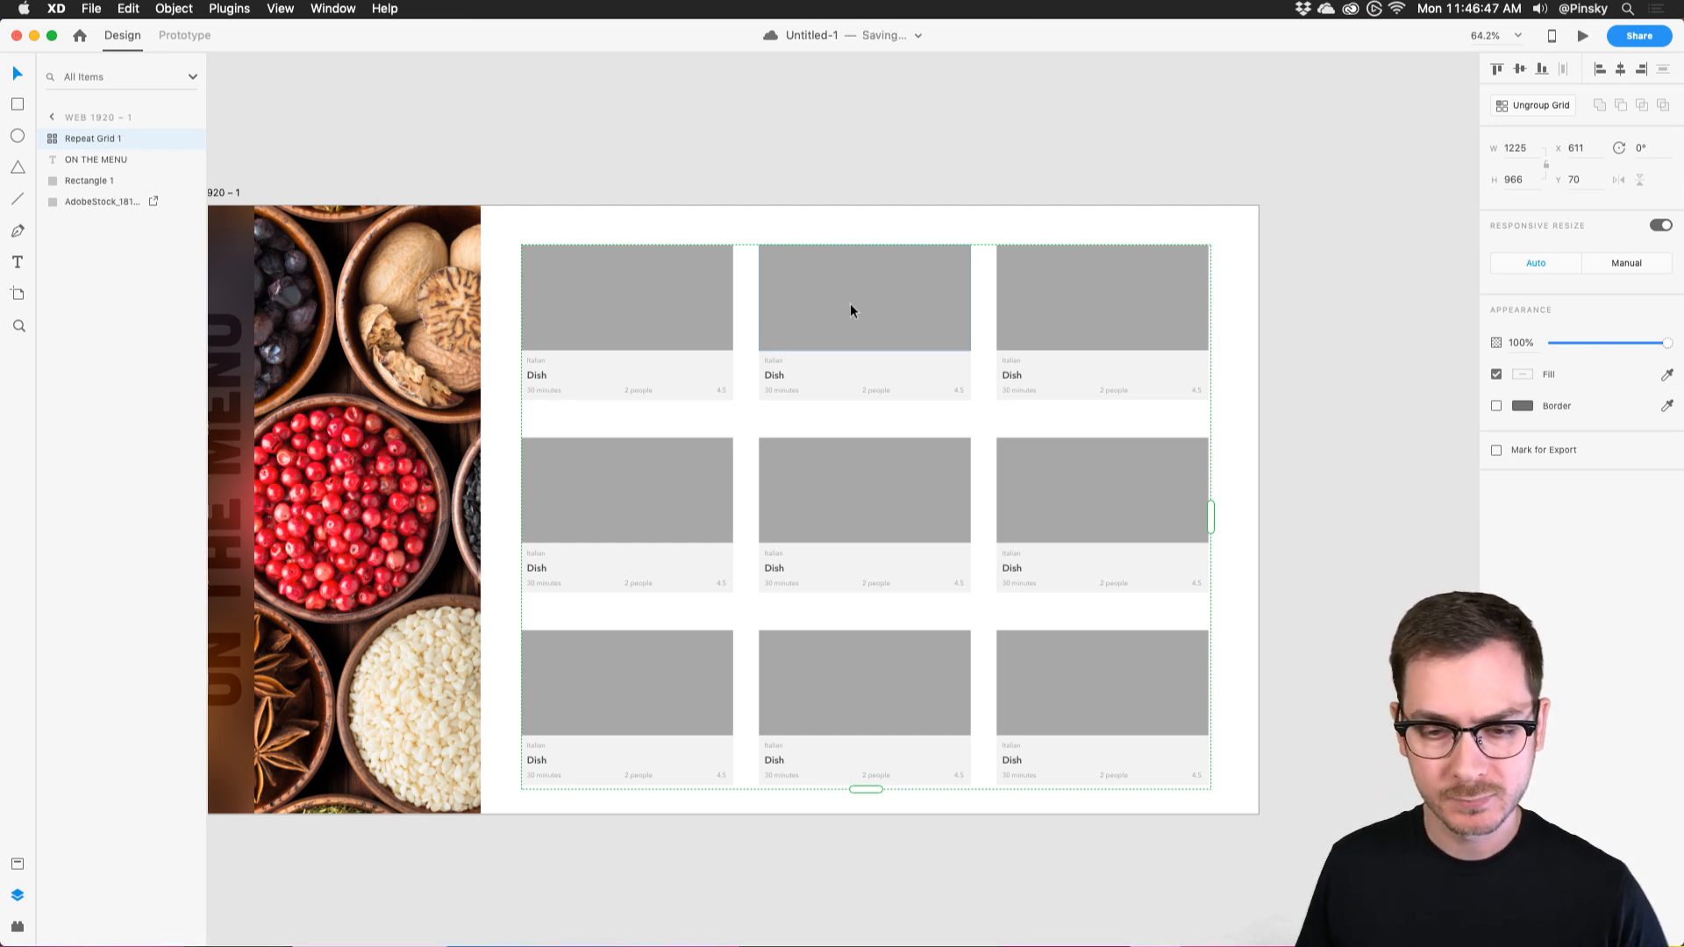
pyautogui.scroll(5, 840, 307)
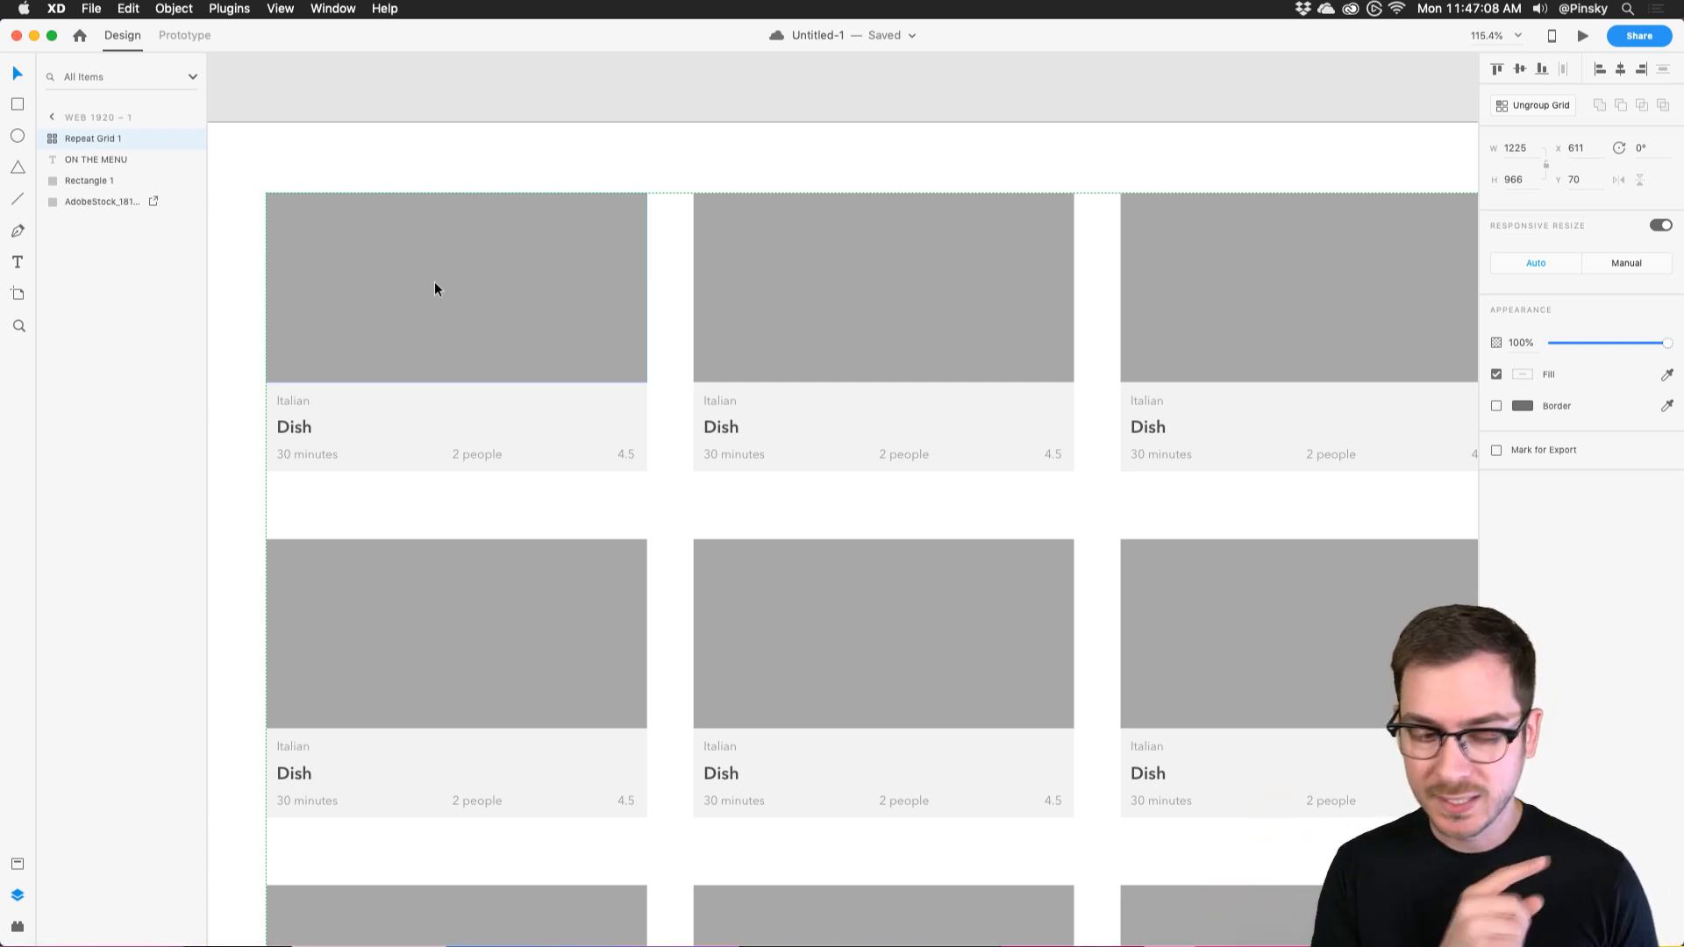
pyautogui.scroll(-10, 434, 281)
pyautogui.hscroll(-3, 434, 282)
pyautogui.scroll(5, 491, 325)
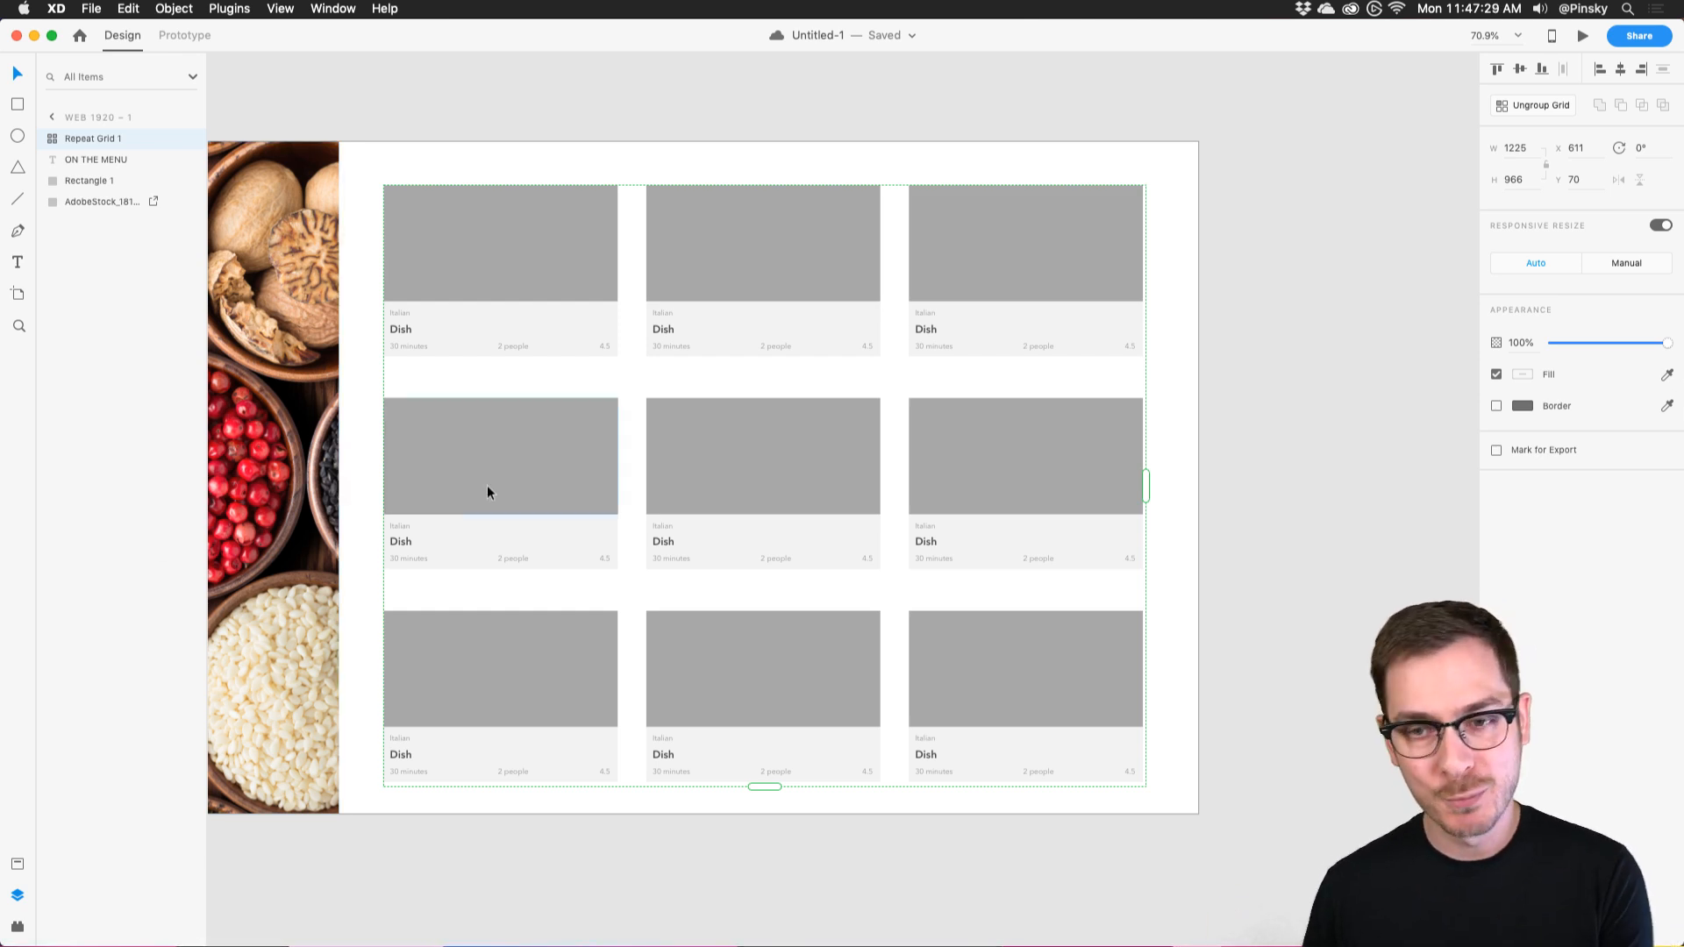
pyautogui.moveTo(834, 368)
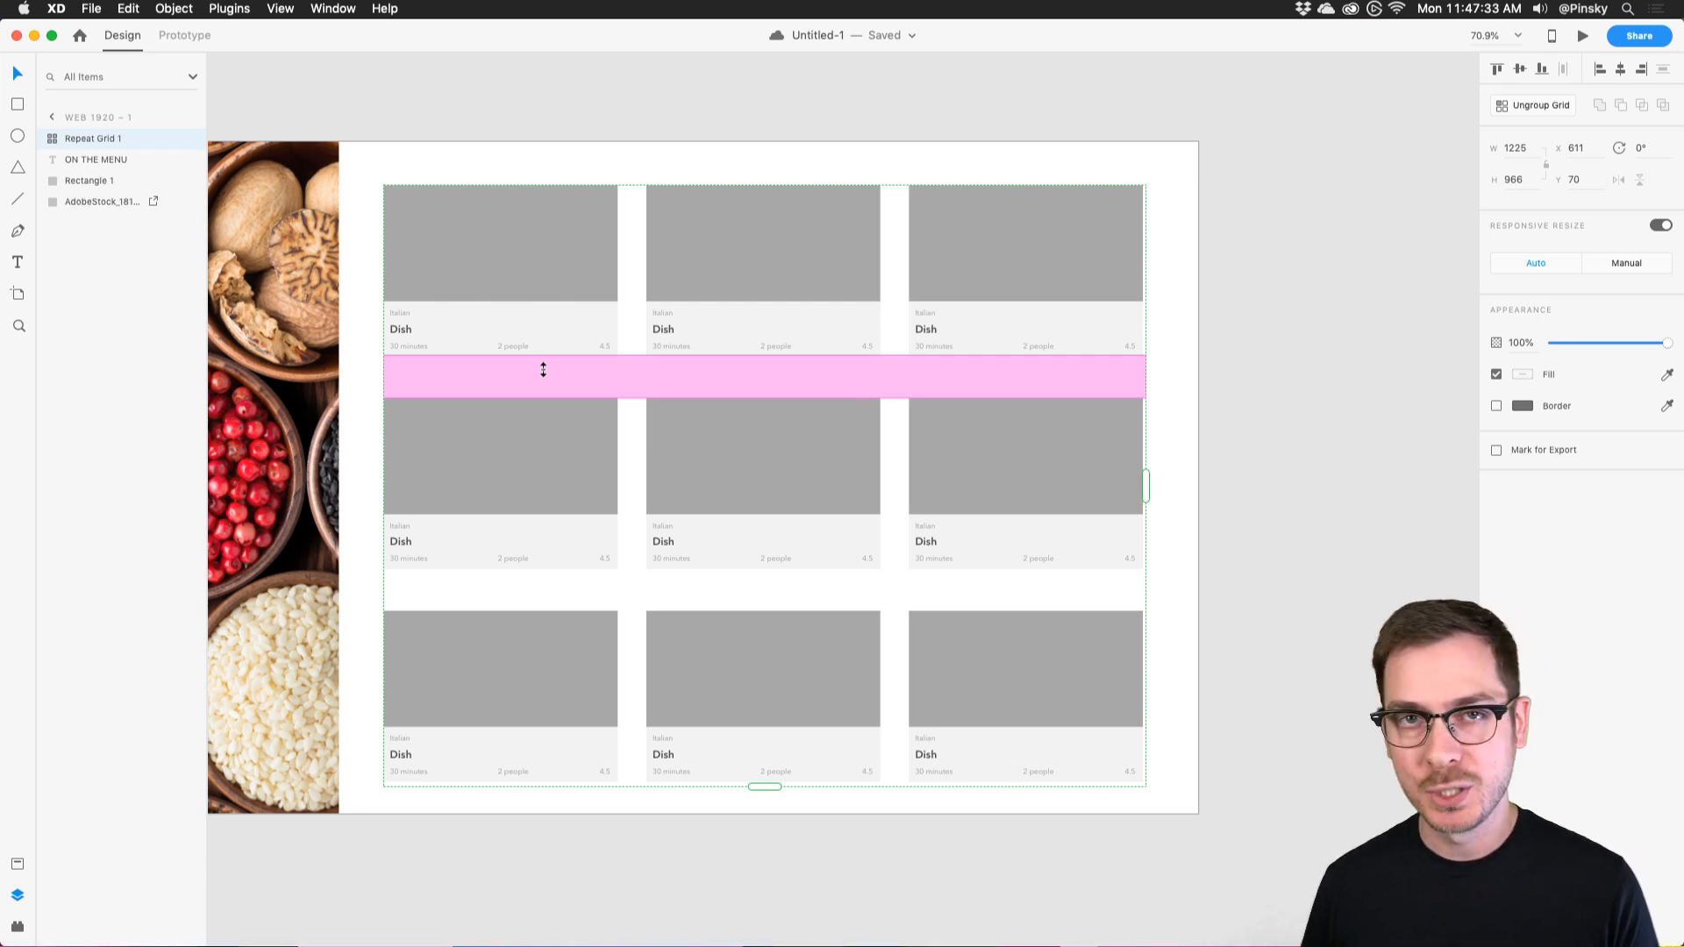
pyautogui.scroll(5, 543, 369)
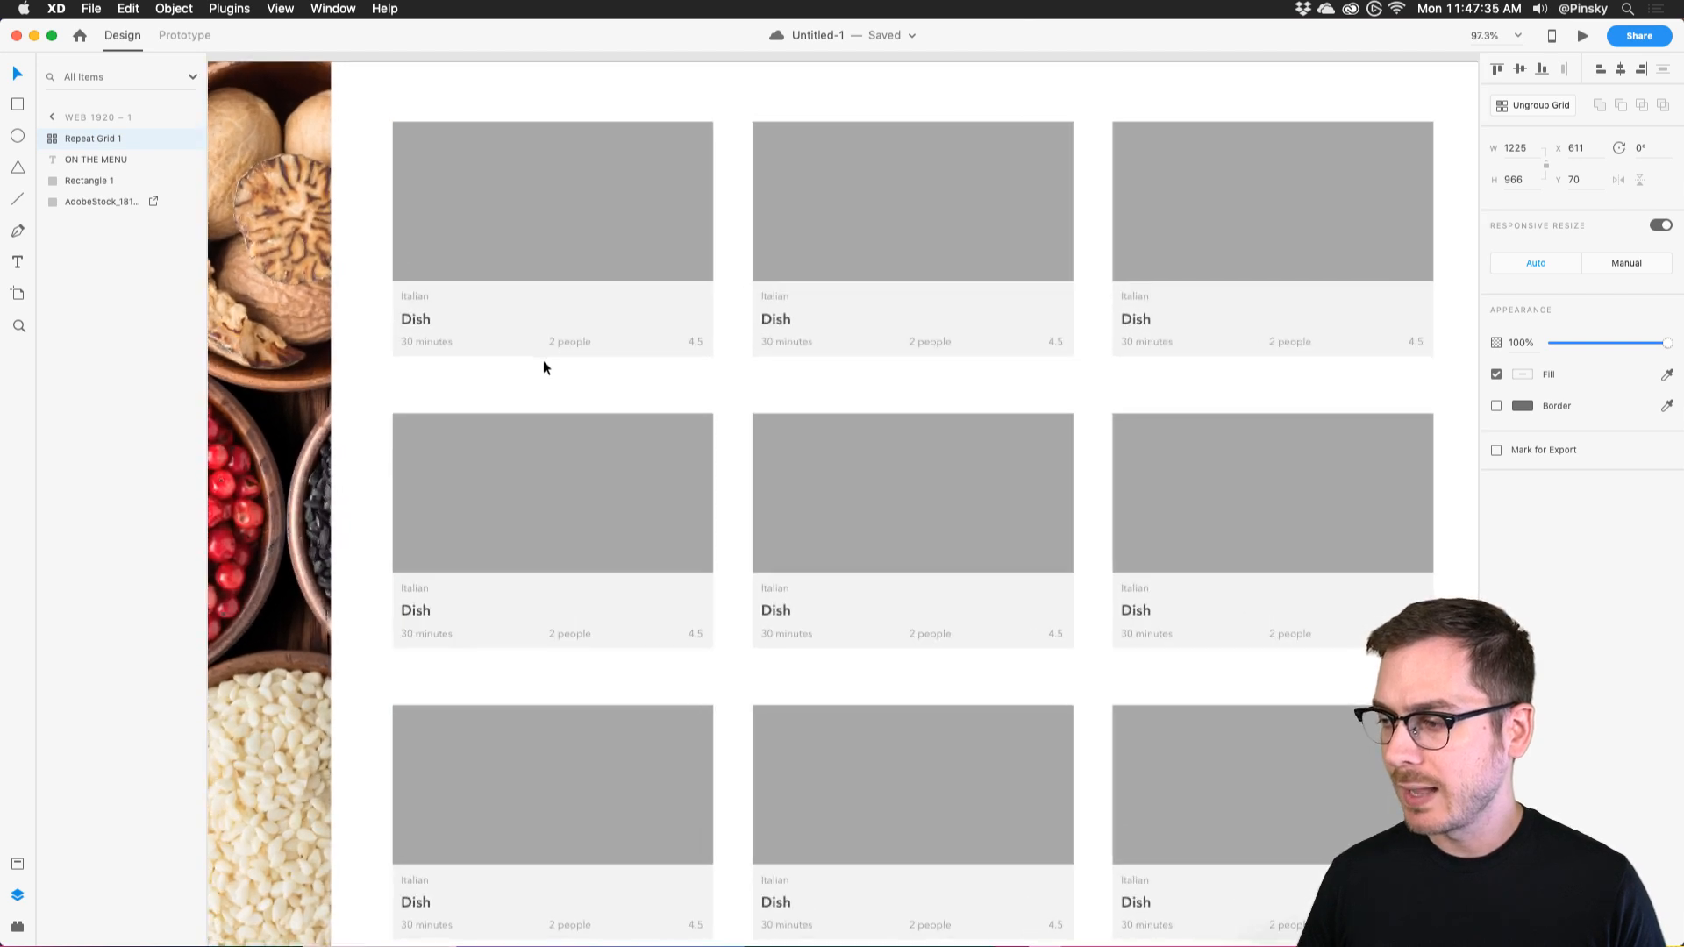
pyautogui.scroll(-3, 544, 367)
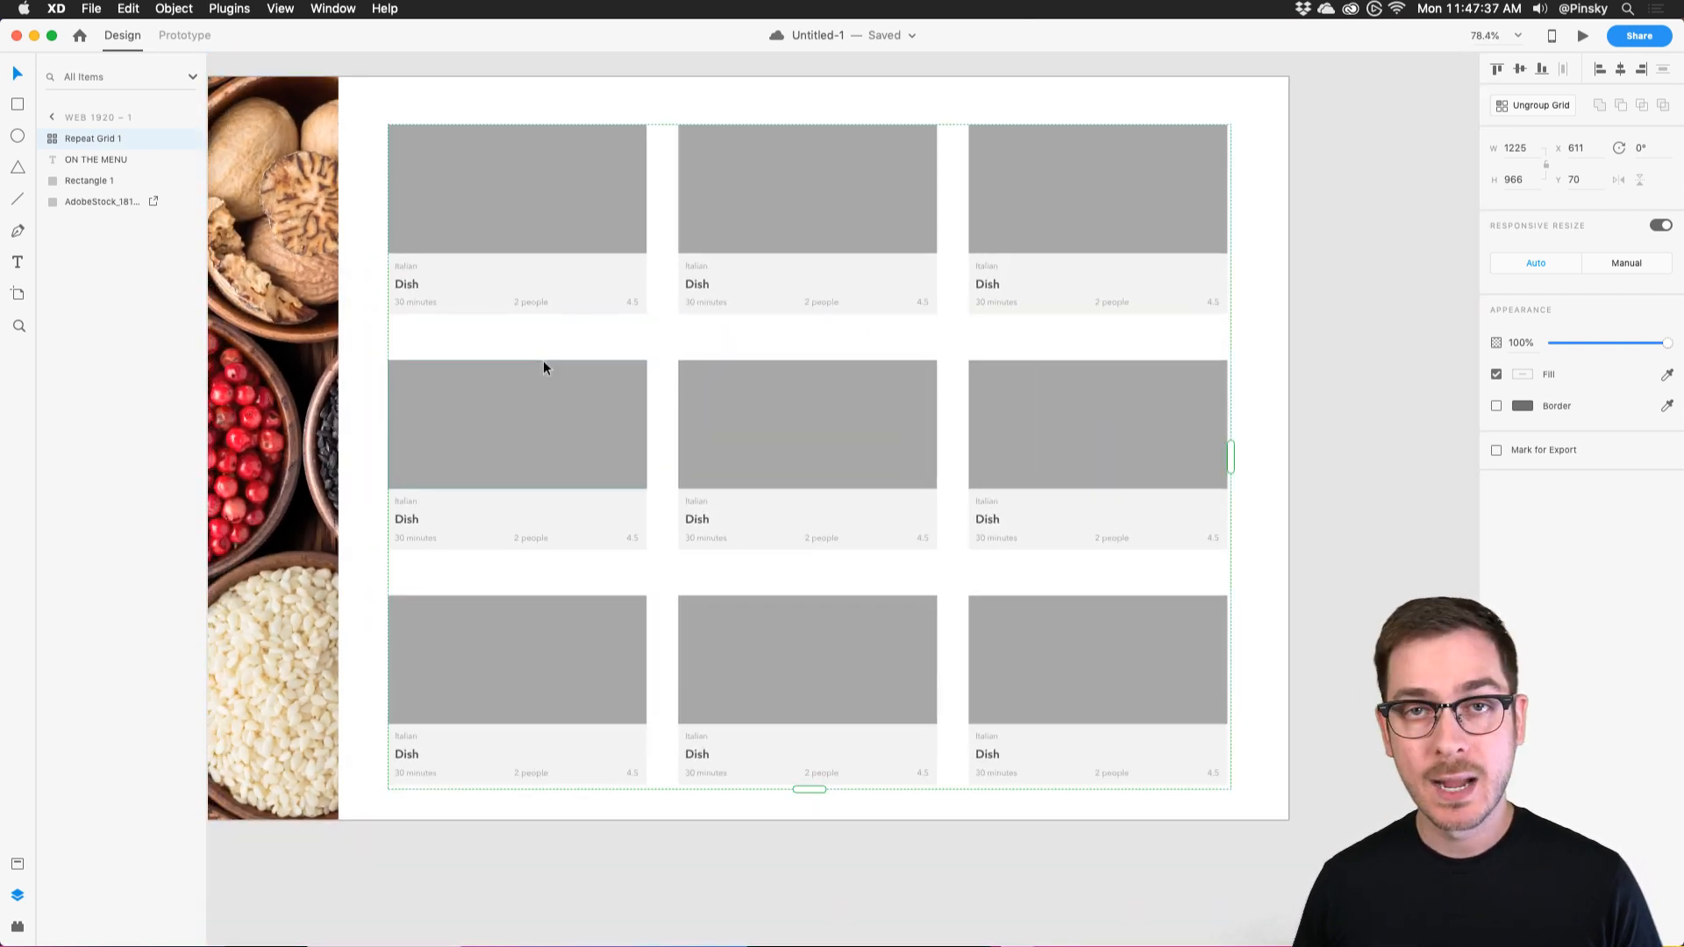
# Drag the nine food images from the Finder Menu folder onto the repeat grid's image rectangle.
pyautogui.press('super+Tab')
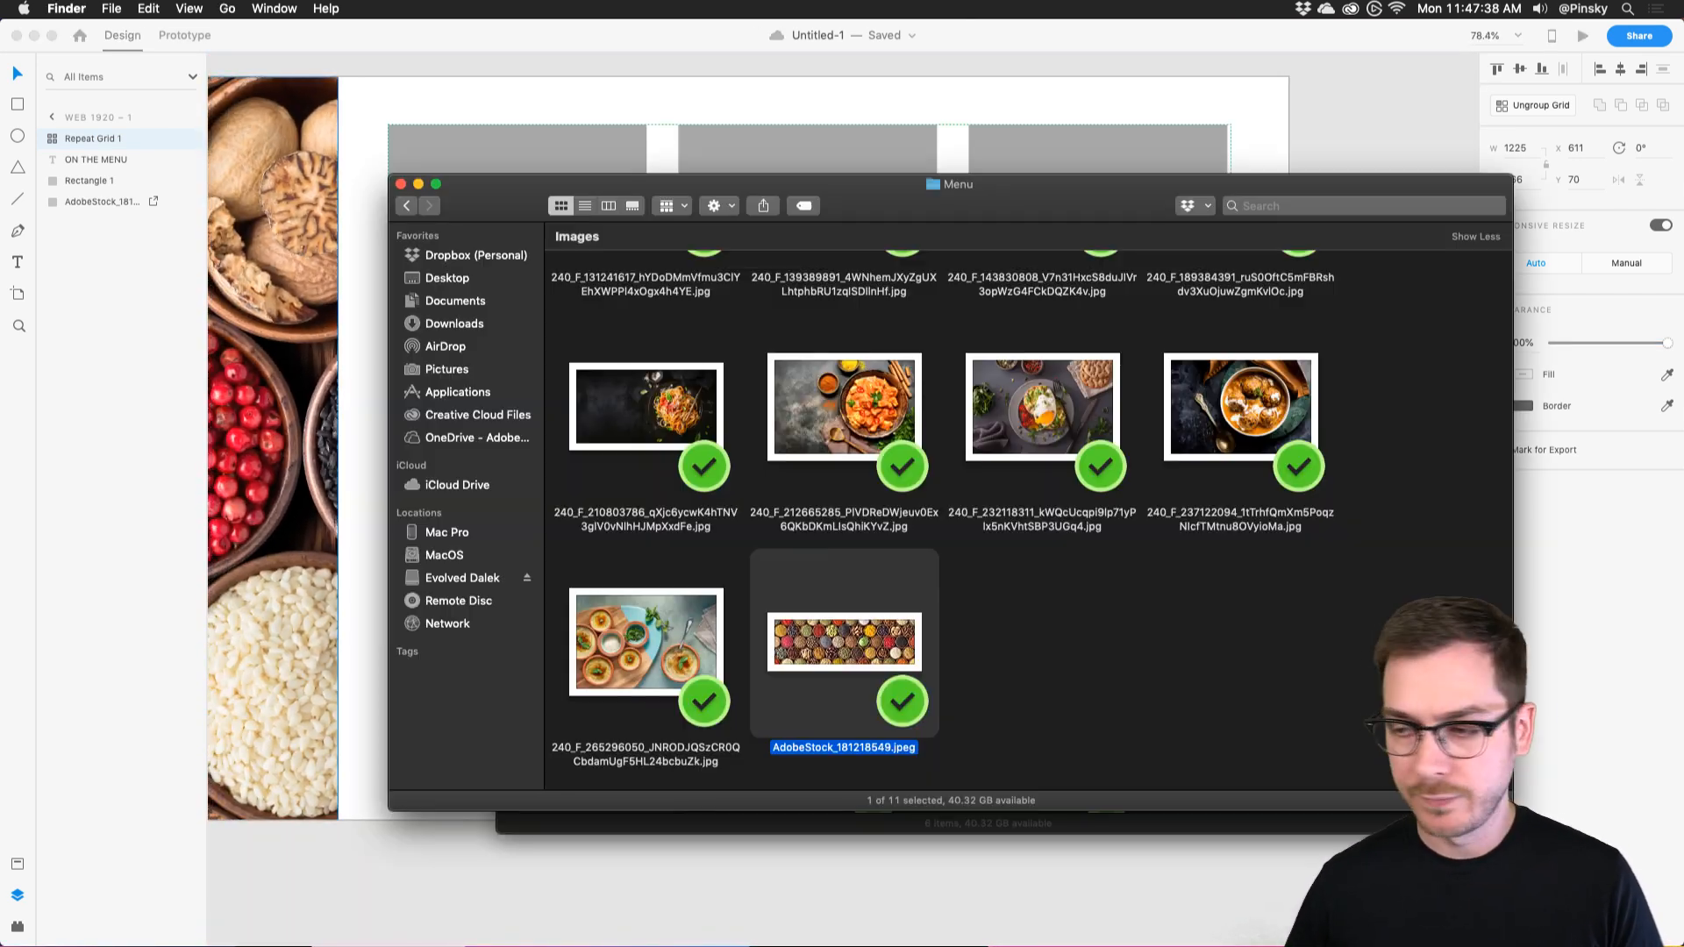
pyautogui.click(1343, 724)
pyautogui.scroll(3, 1366, 756)
pyautogui.scroll(-1, 1053, 526)
pyautogui.moveTo(564, 274); pyautogui.dragTo(640, 735)
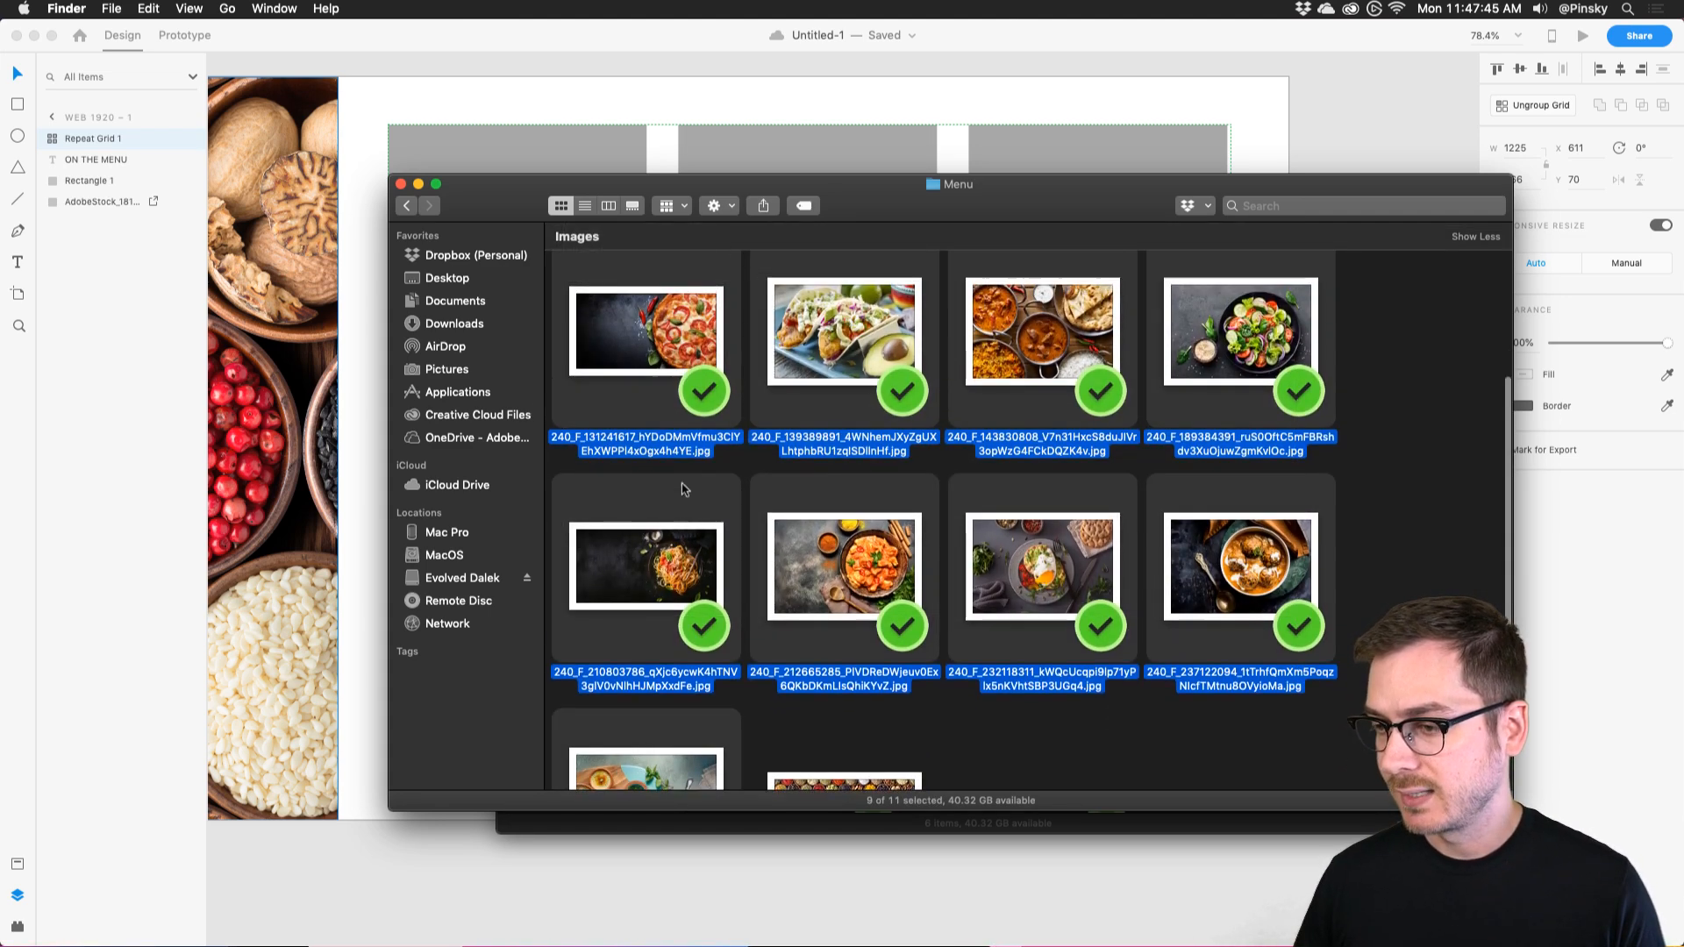
pyautogui.scroll(3, 685, 490)
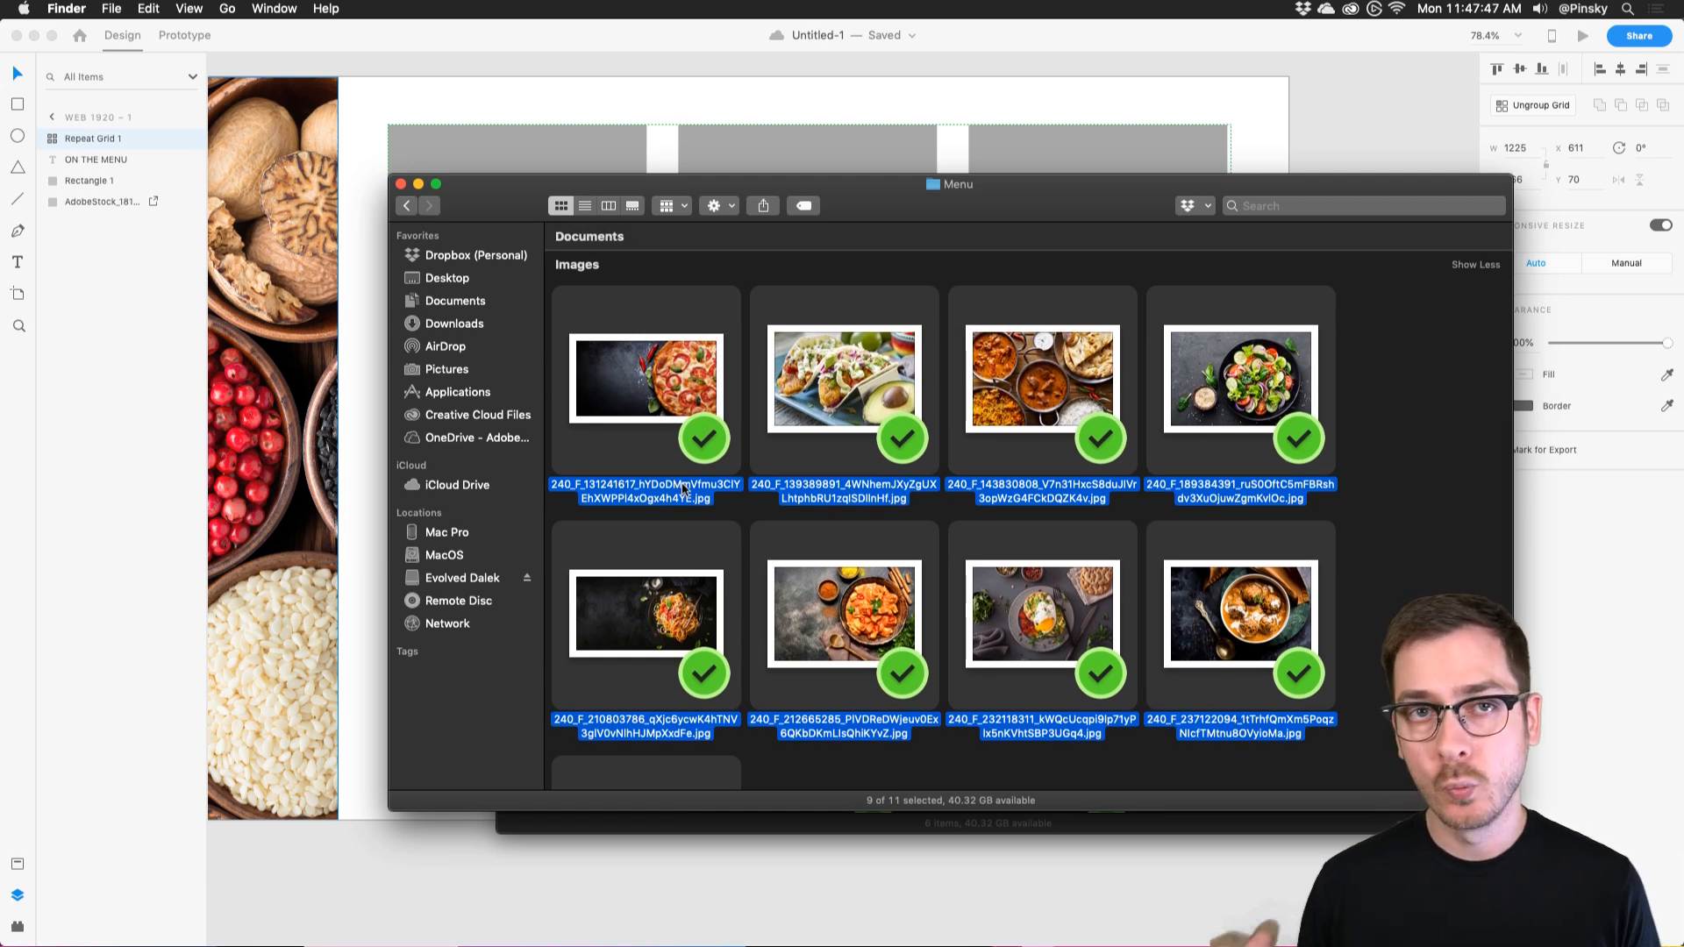
pyautogui.moveTo(1002, 184); pyautogui.dragTo(1143, 311)
pyautogui.moveTo(824, 464); pyautogui.dragTo(1105, 161)
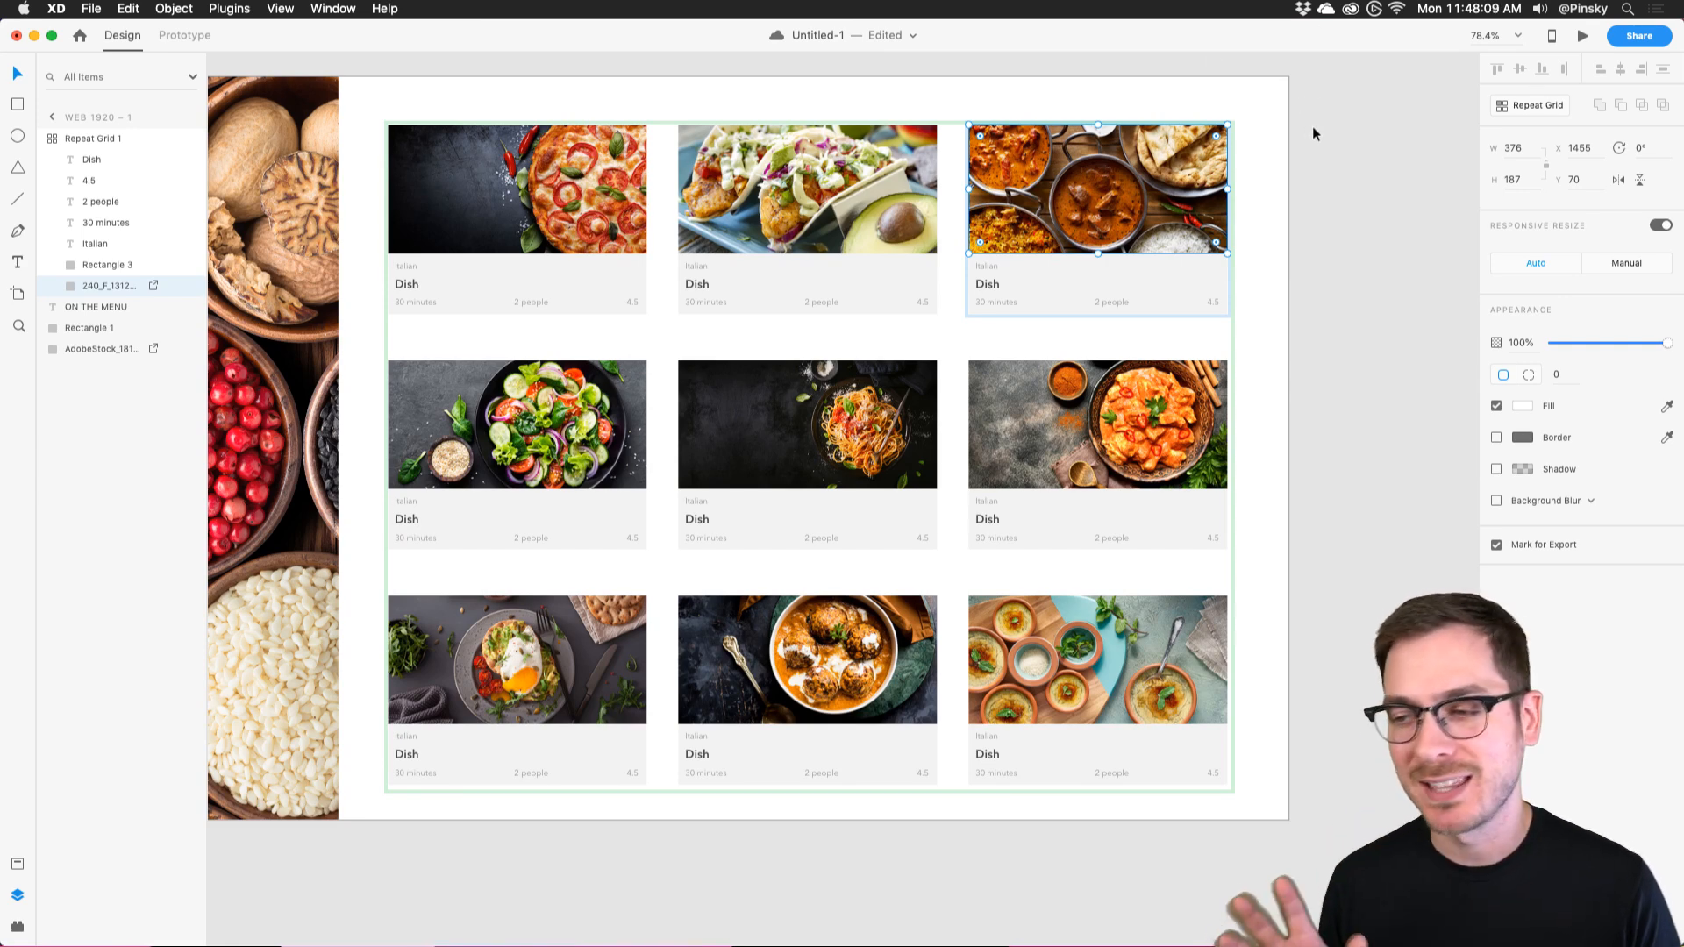
# Select the whole repeat grid again with Esc.
pyautogui.press('Escape')
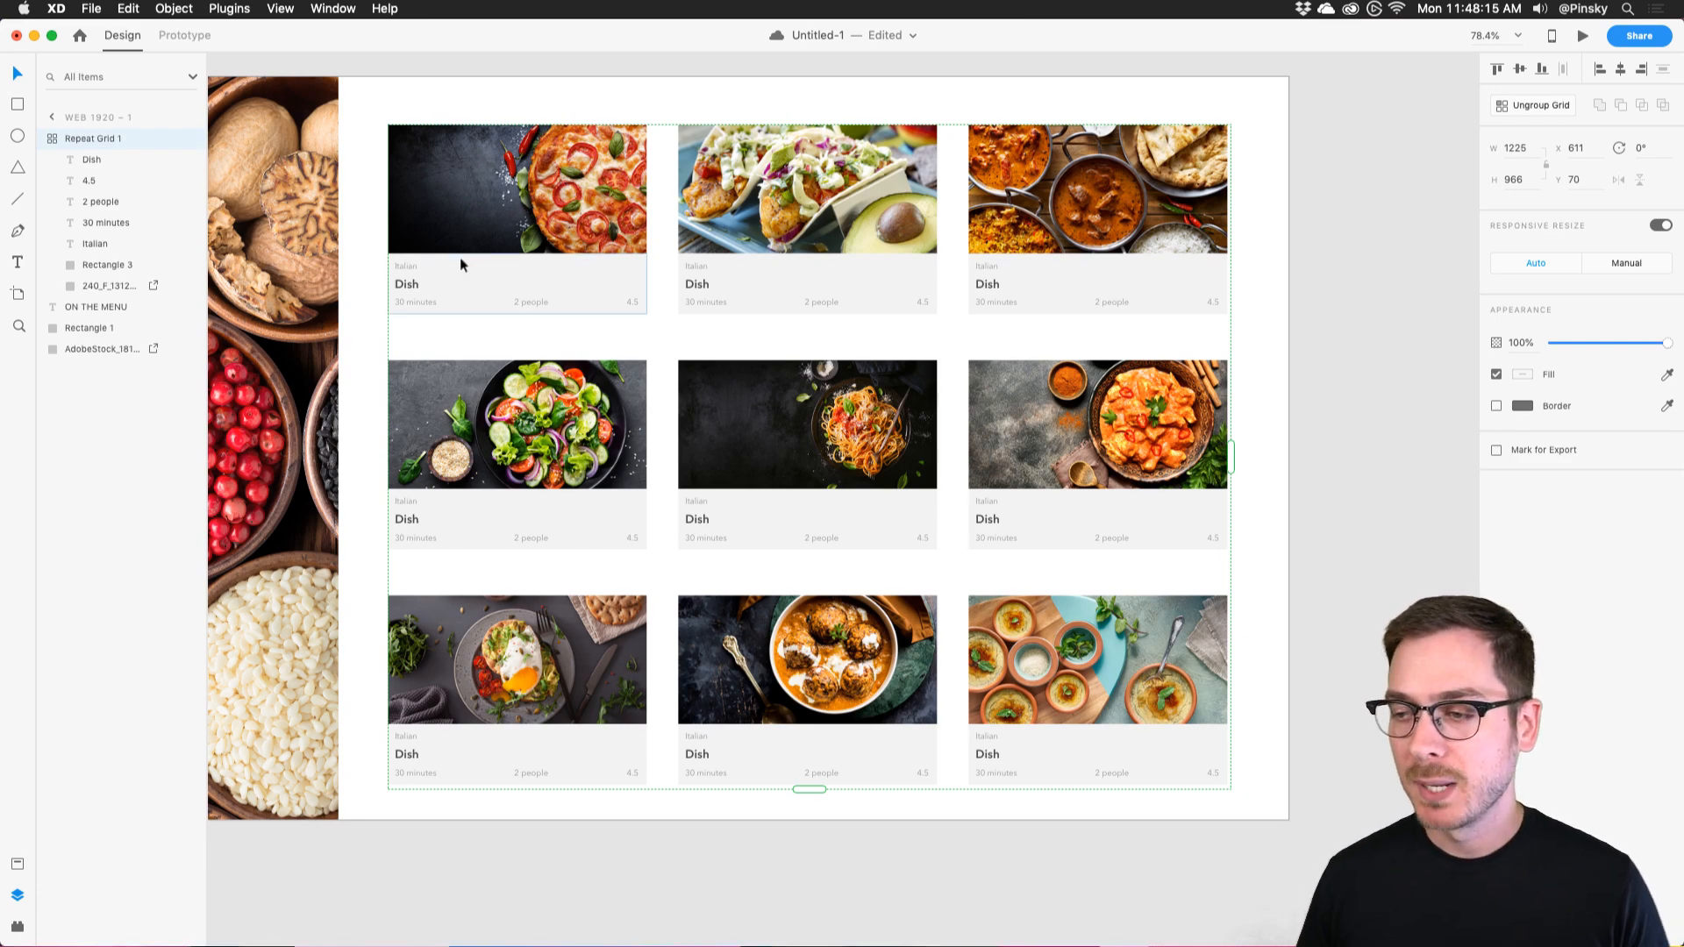
pyautogui.scroll(6, 455, 258)
pyautogui.hscroll(10, 455, 256)
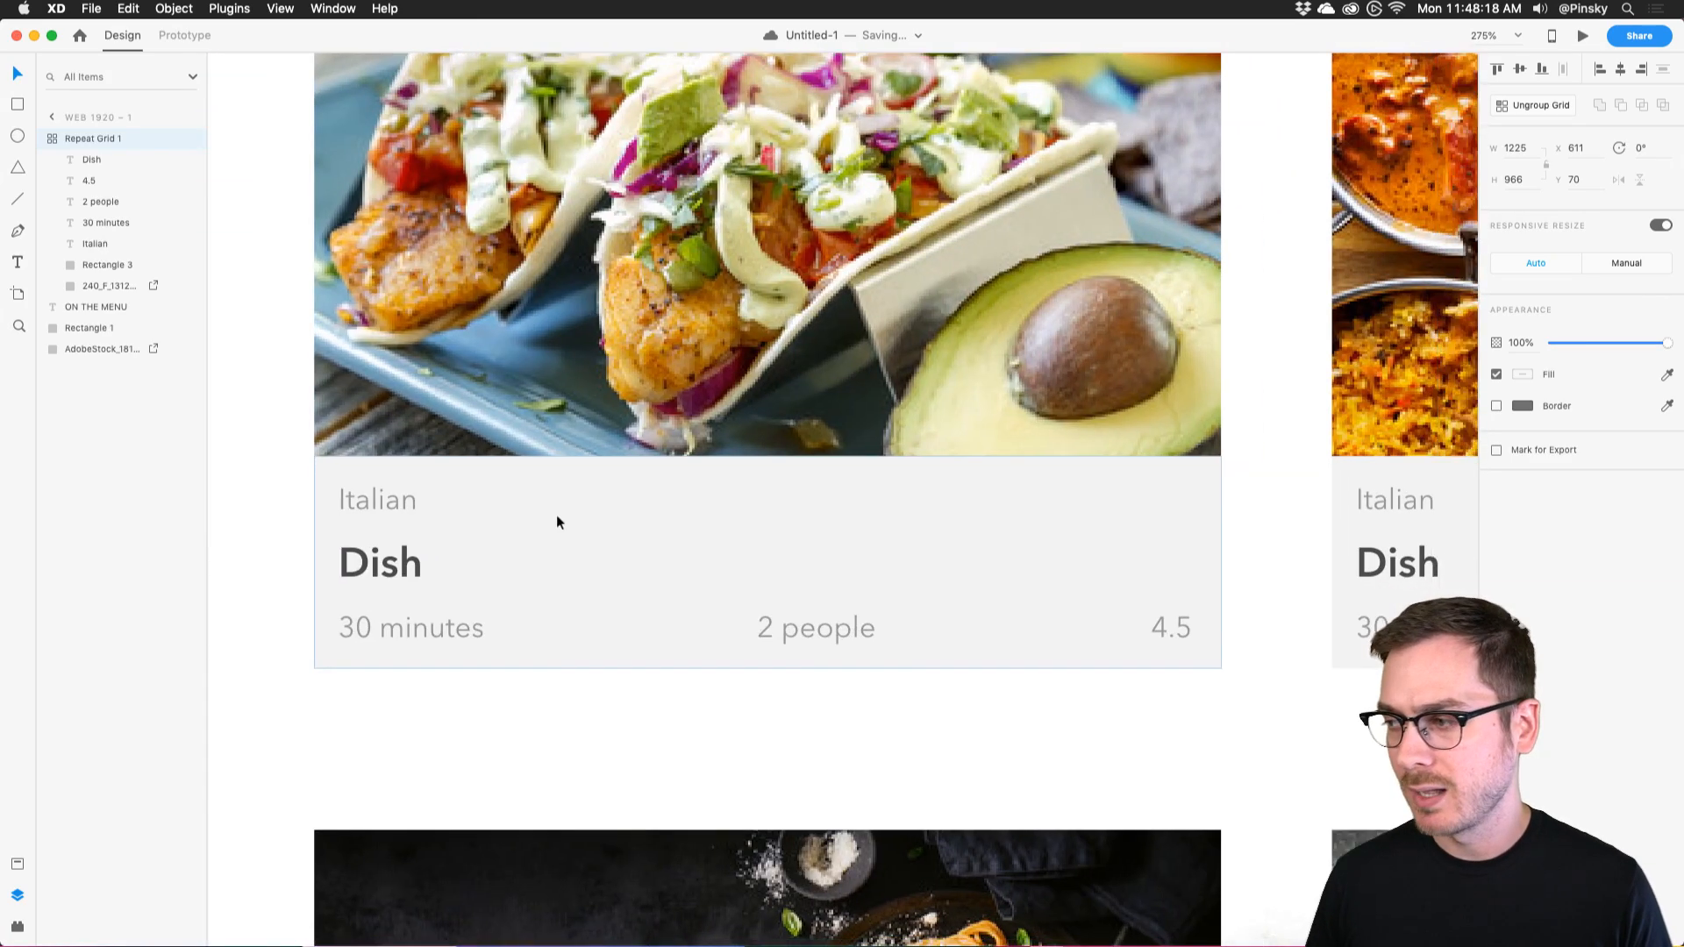
pyautogui.hscroll(2, 557, 516)
pyautogui.hscroll(-1, 557, 515)
pyautogui.scroll(-1, 354, 518)
pyautogui.scroll(-5, 354, 518)
pyautogui.hscroll(-5, 355, 517)
# Preview the dish names listed in Dishes.txt in Finder.
pyautogui.press('super+Tab')
pyautogui.scroll(-1, 1045, 527)
pyautogui.click(758, 455)
pyautogui.press('space')
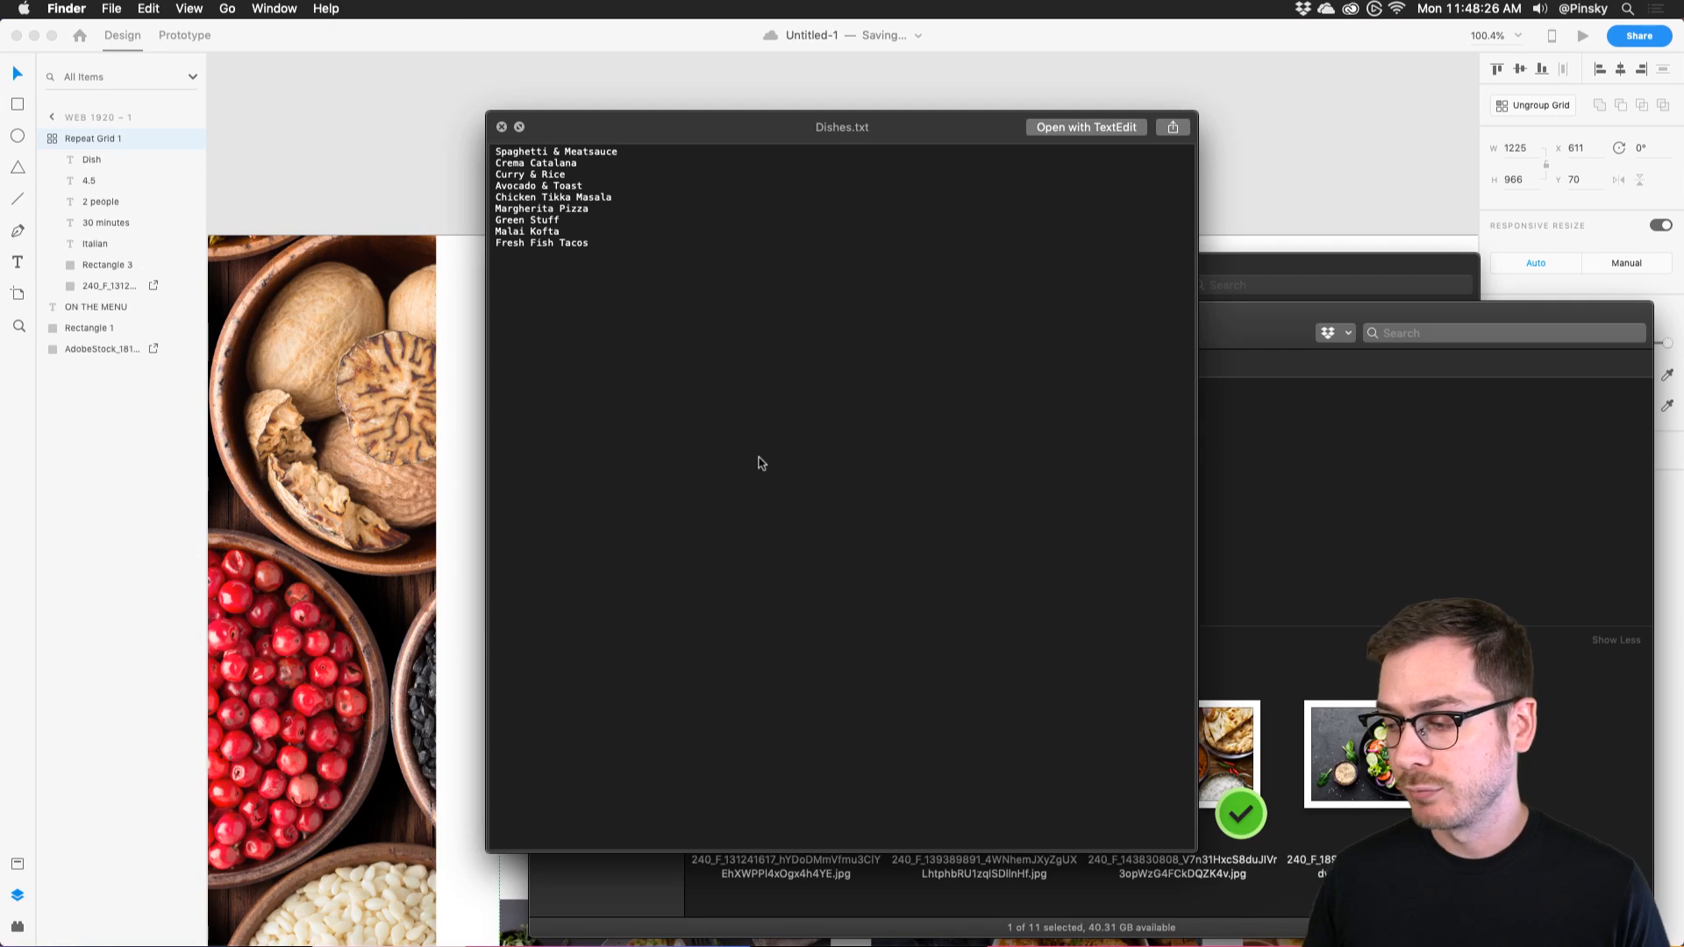
pyautogui.press('space')
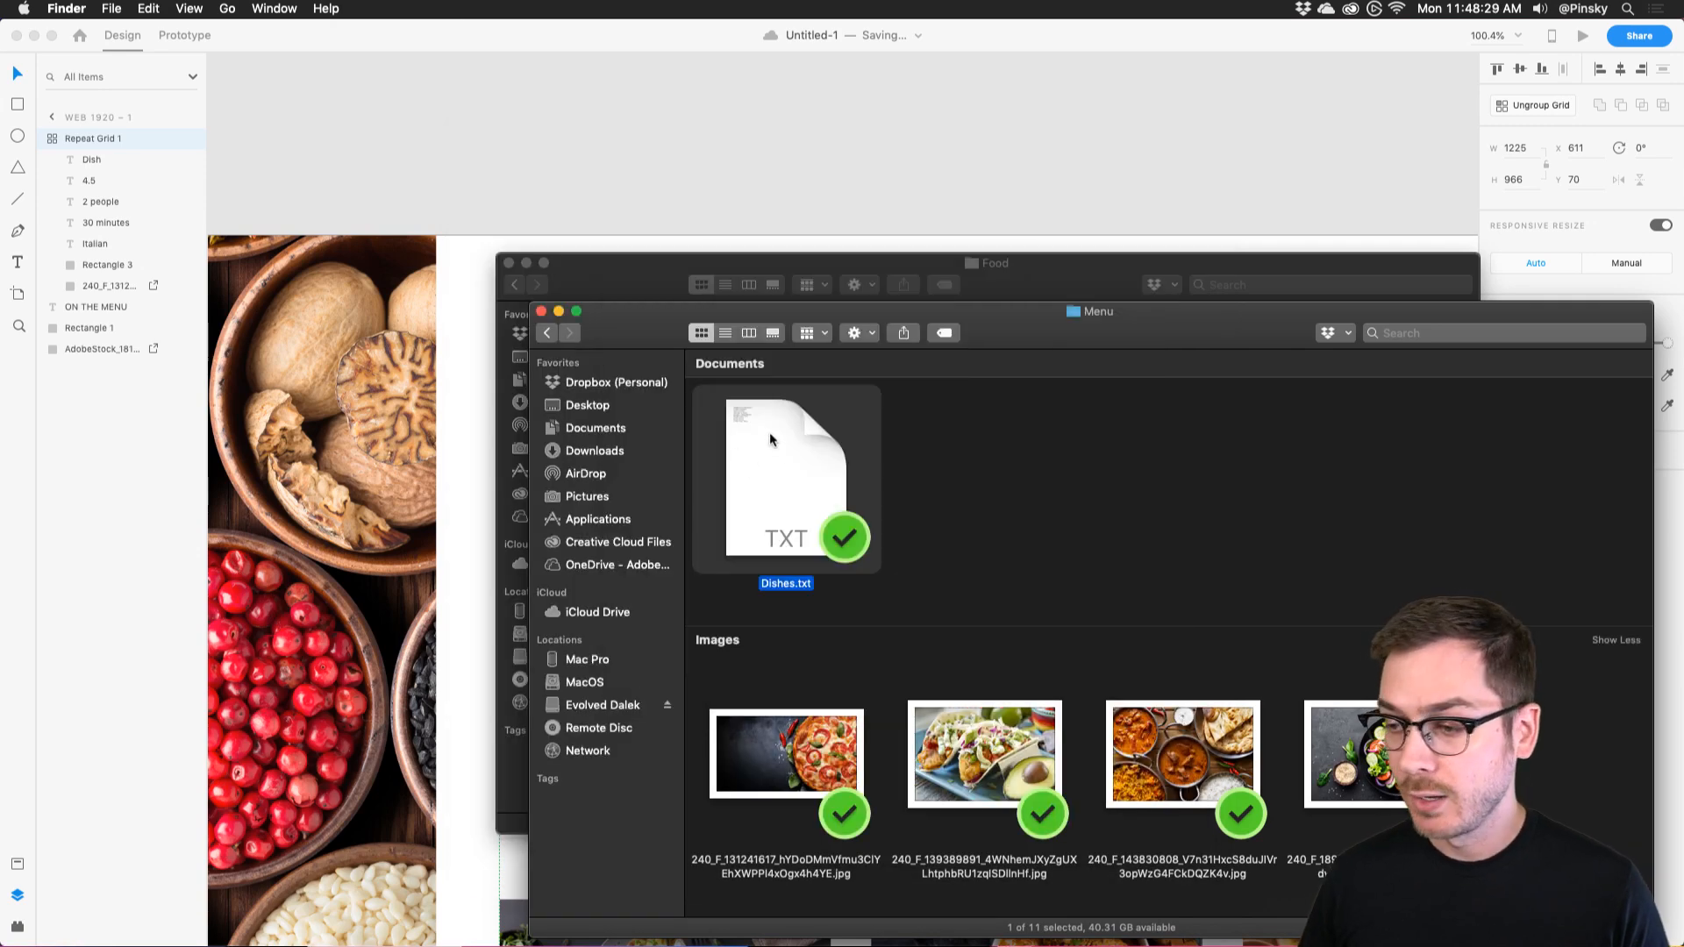
# Drop Dishes.txt onto the Dish title, naming cards Spaghetti & Meatsauce through Fresh Fish Tacos.
pyautogui.moveTo(770, 432); pyautogui.dragTo(526, 493)
pyautogui.hscroll(2, 719, 497)
pyautogui.hscroll(3, 719, 500)
pyautogui.scroll(-2, 719, 500)
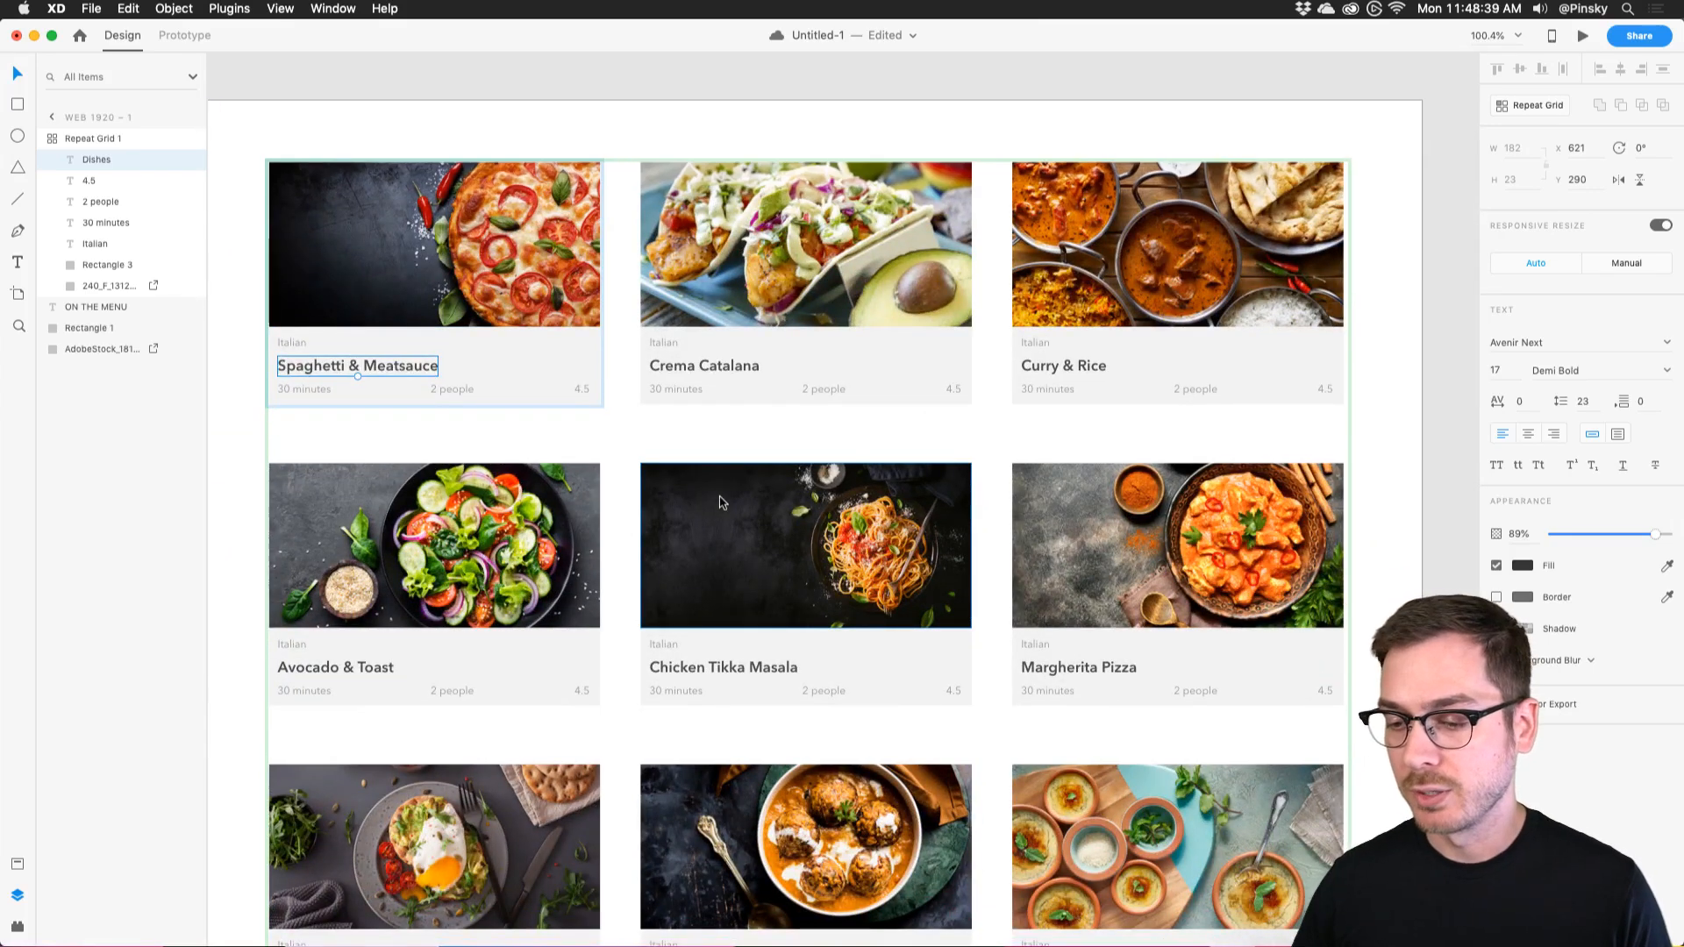
pyautogui.scroll(-4, 719, 502)
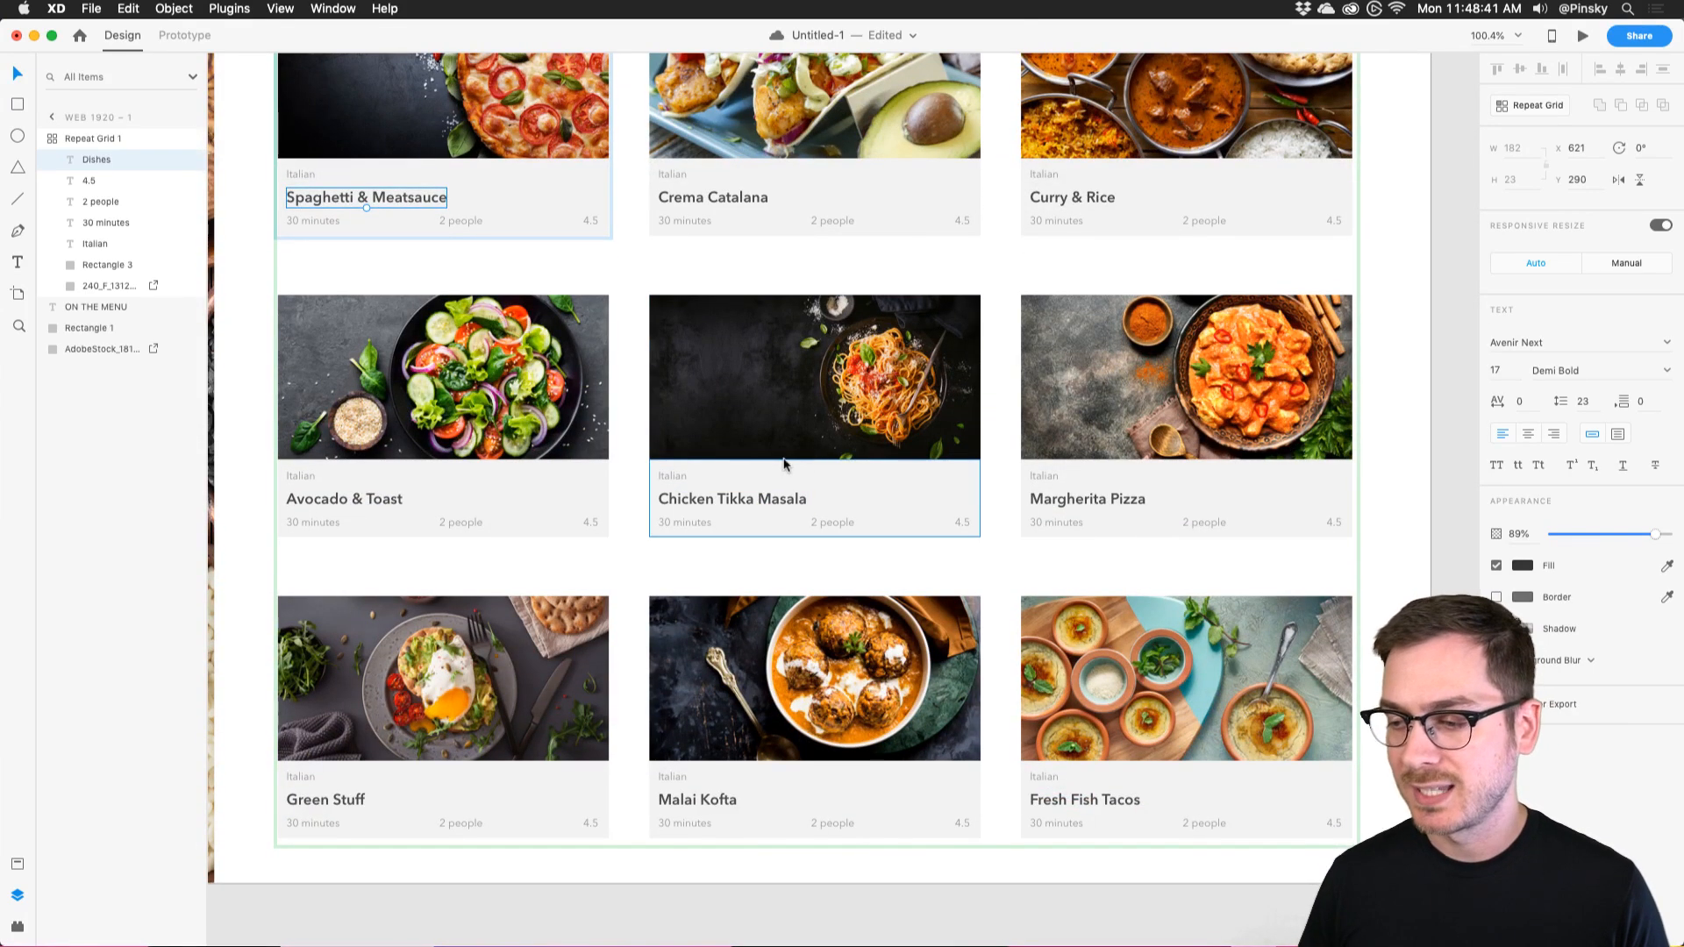
pyautogui.click(707, 496)
# Edit the Chicken Tikka Masala title, then pick the pizza photo in Finder.
pyautogui.doubleClick(706, 497)
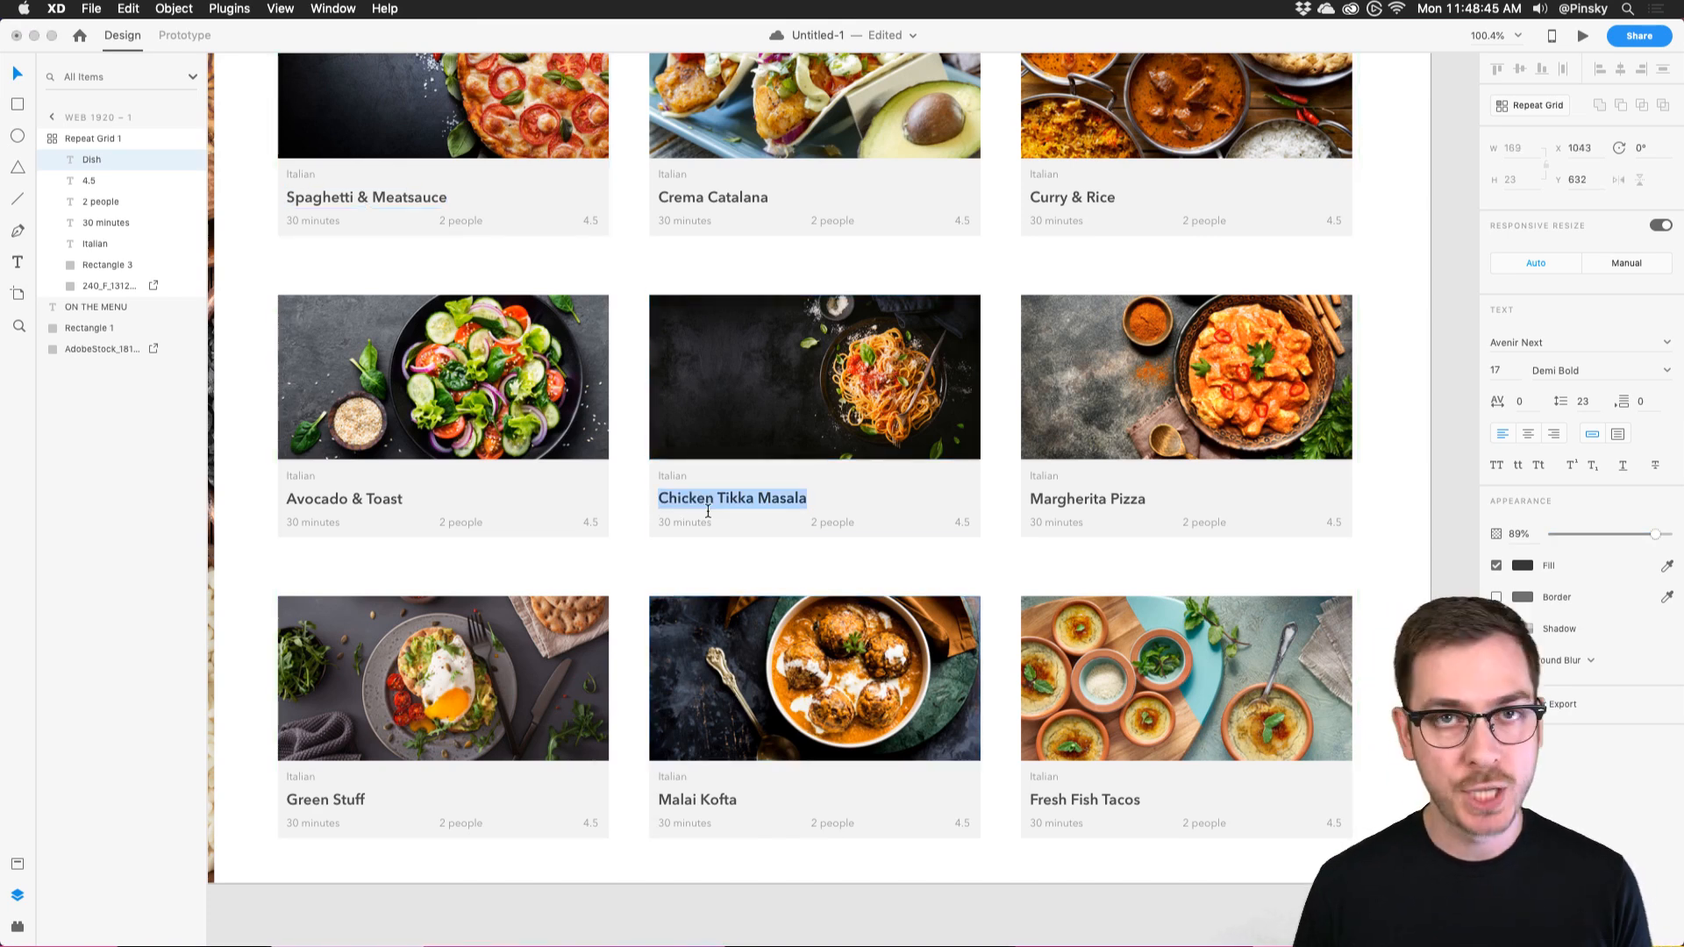
pyautogui.press('super+Tab')
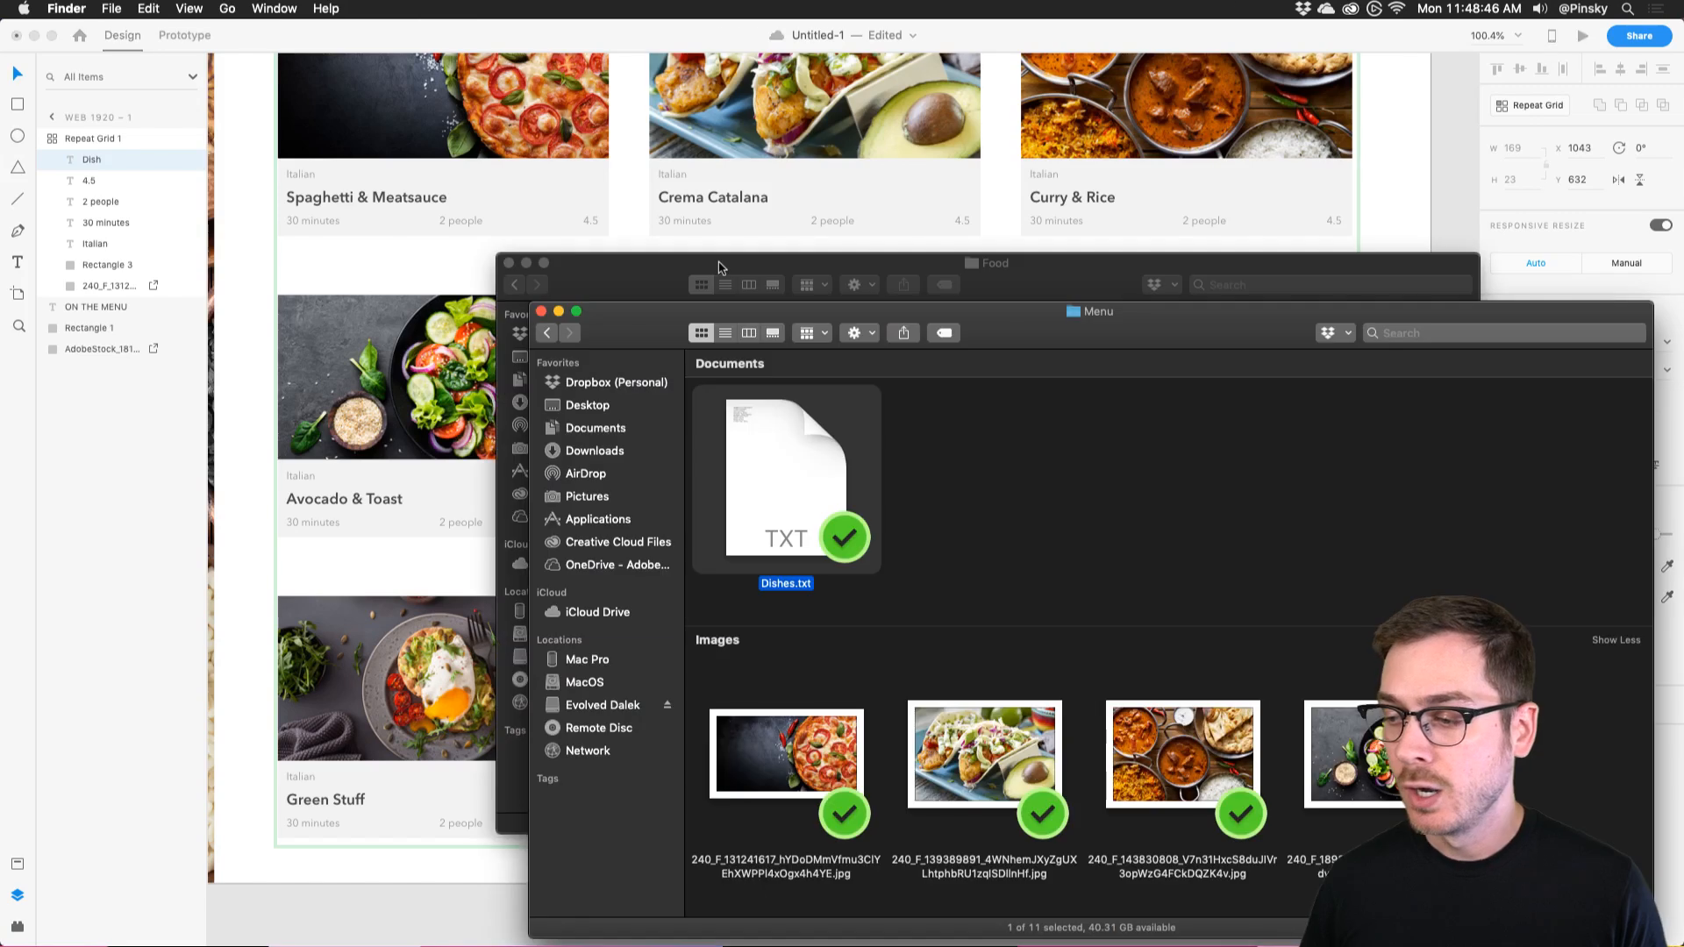
pyautogui.click(1012, 498)
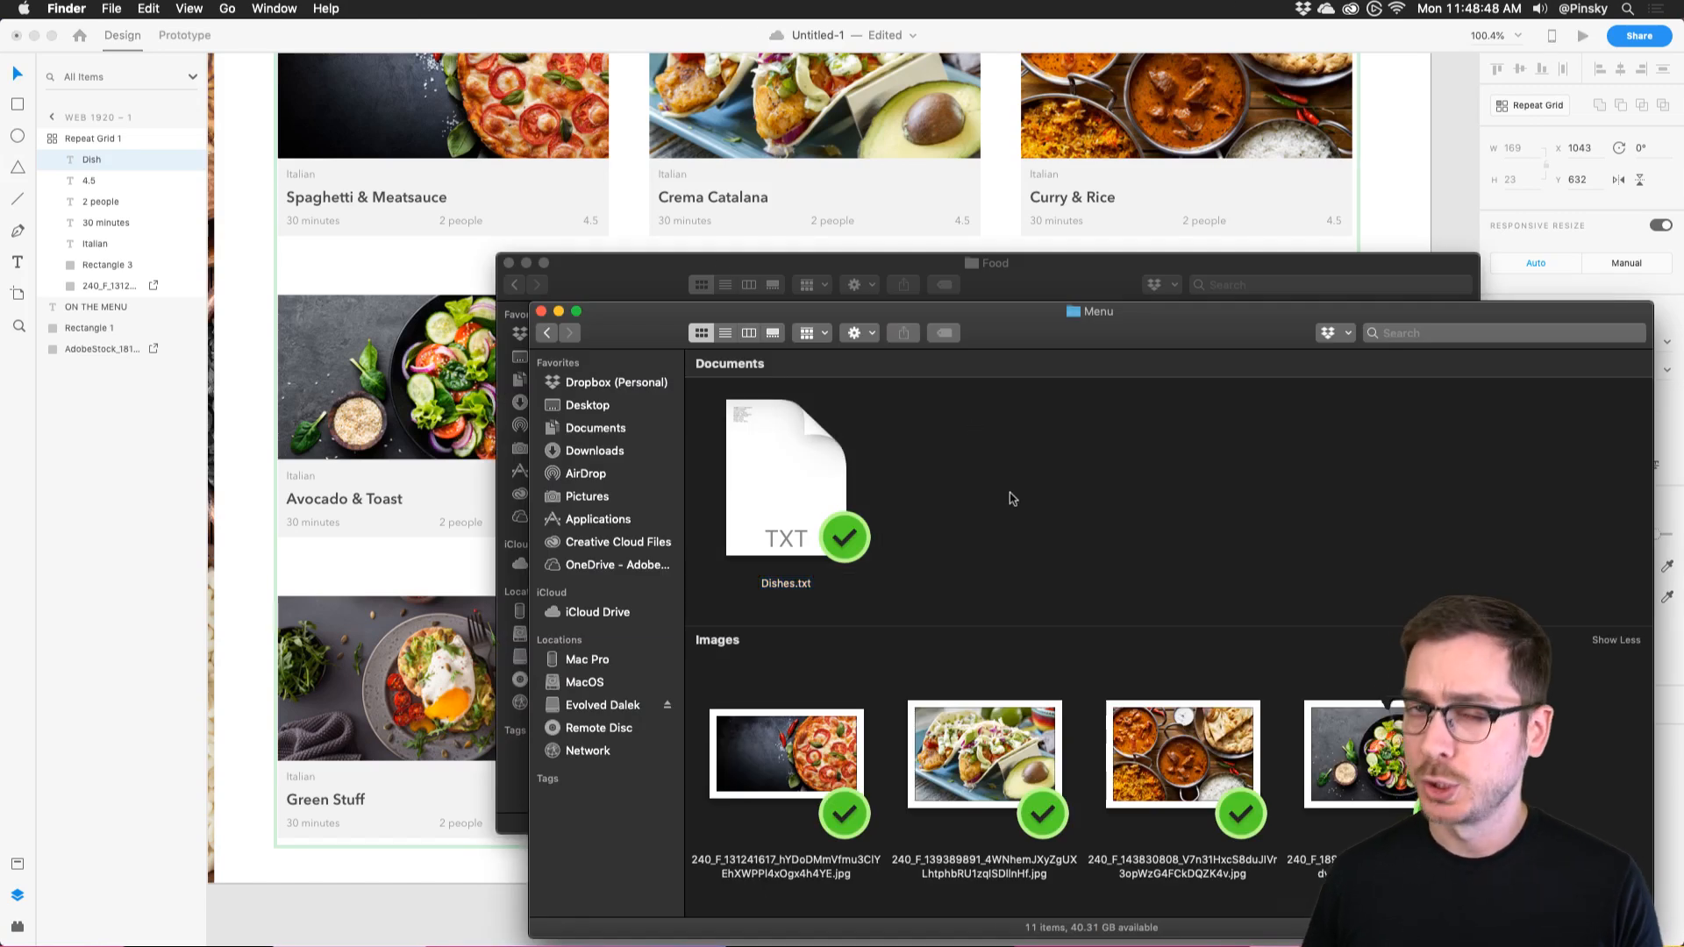
pyautogui.scroll(-10, 1013, 499)
pyautogui.click(736, 406)
pyautogui.scroll(5, 739, 416)
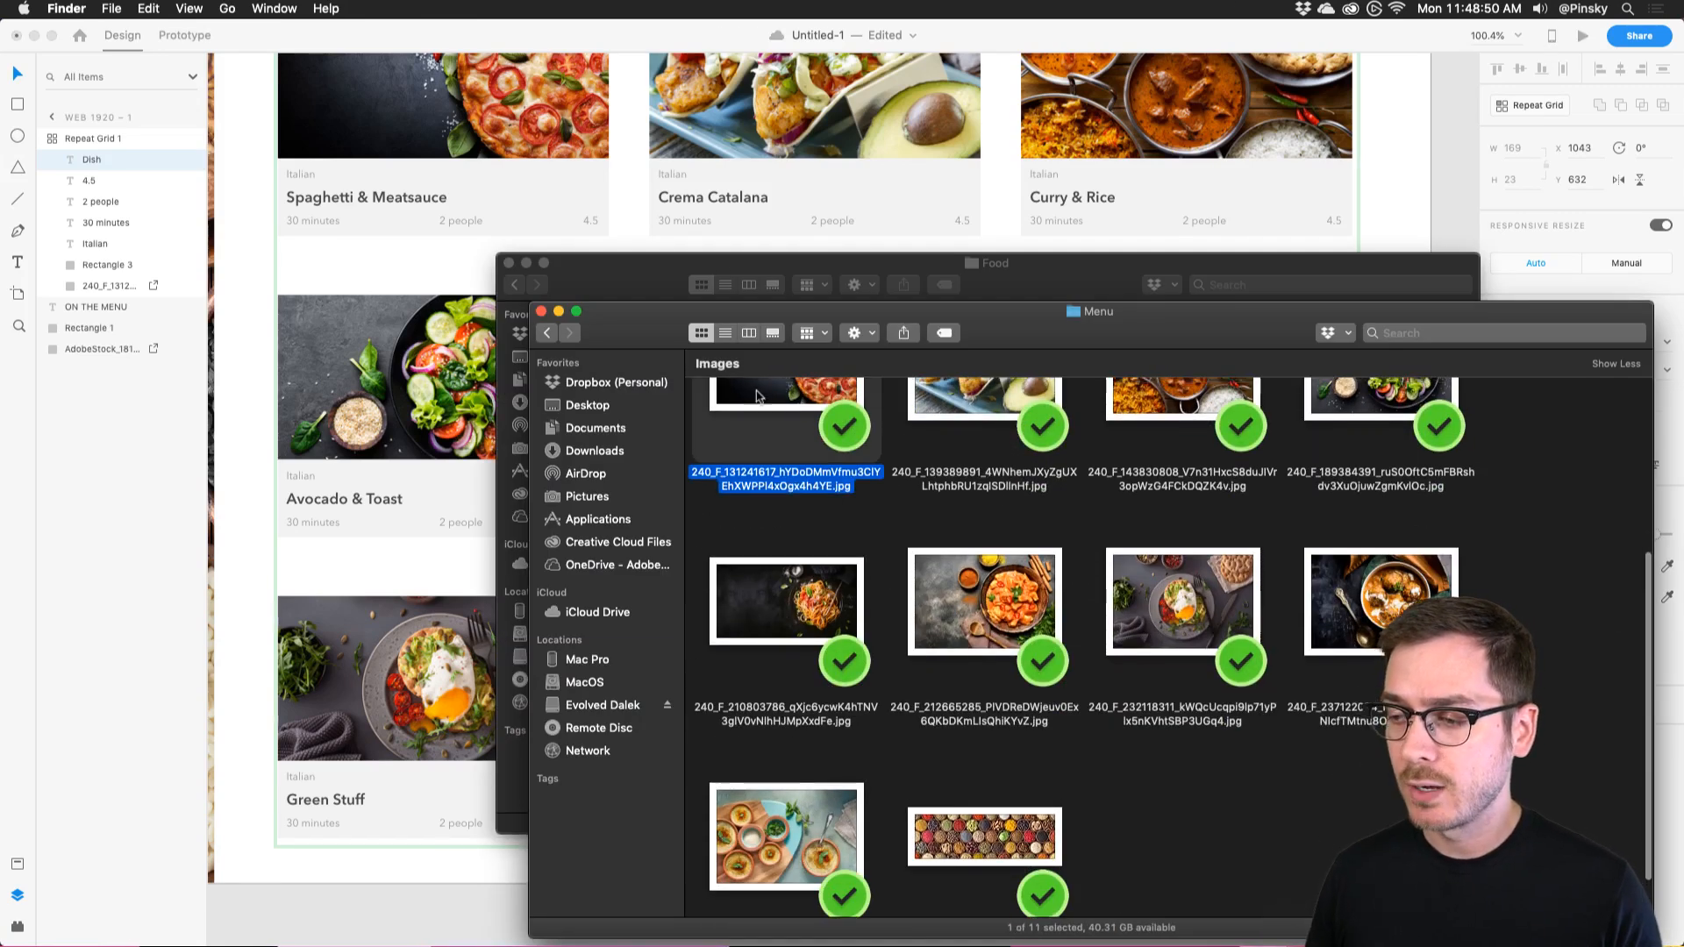
# Select the tacos, pizza and curry photo files in Finder.
pyautogui.click(1020, 601)
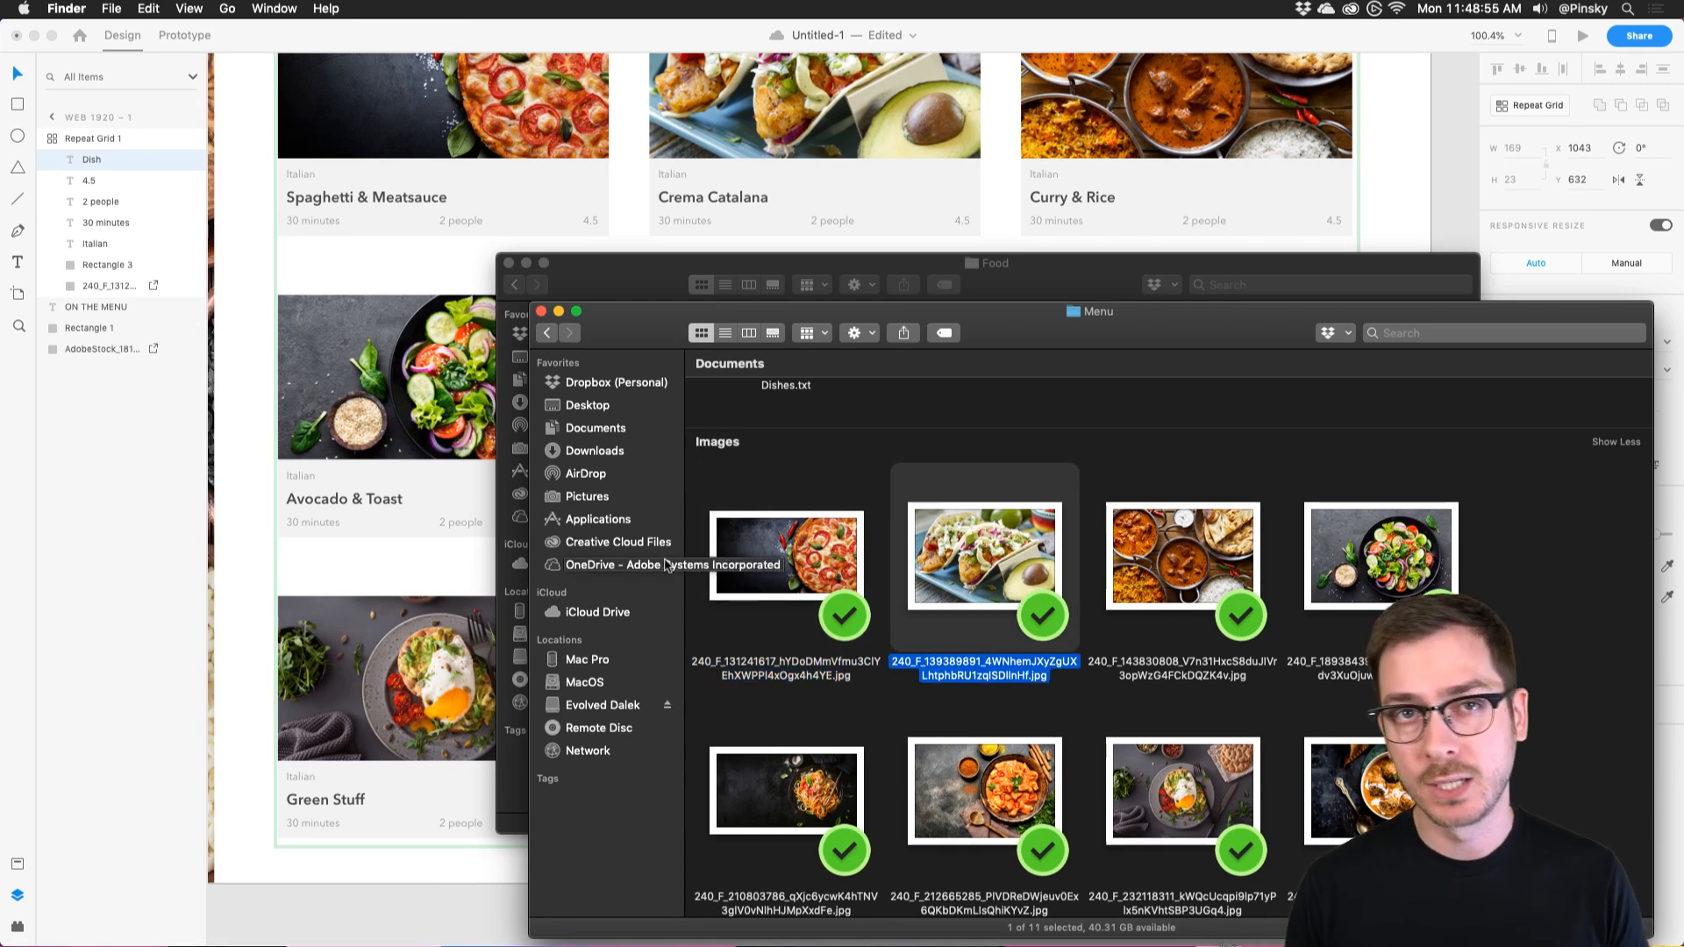
pyautogui.click(824, 539)
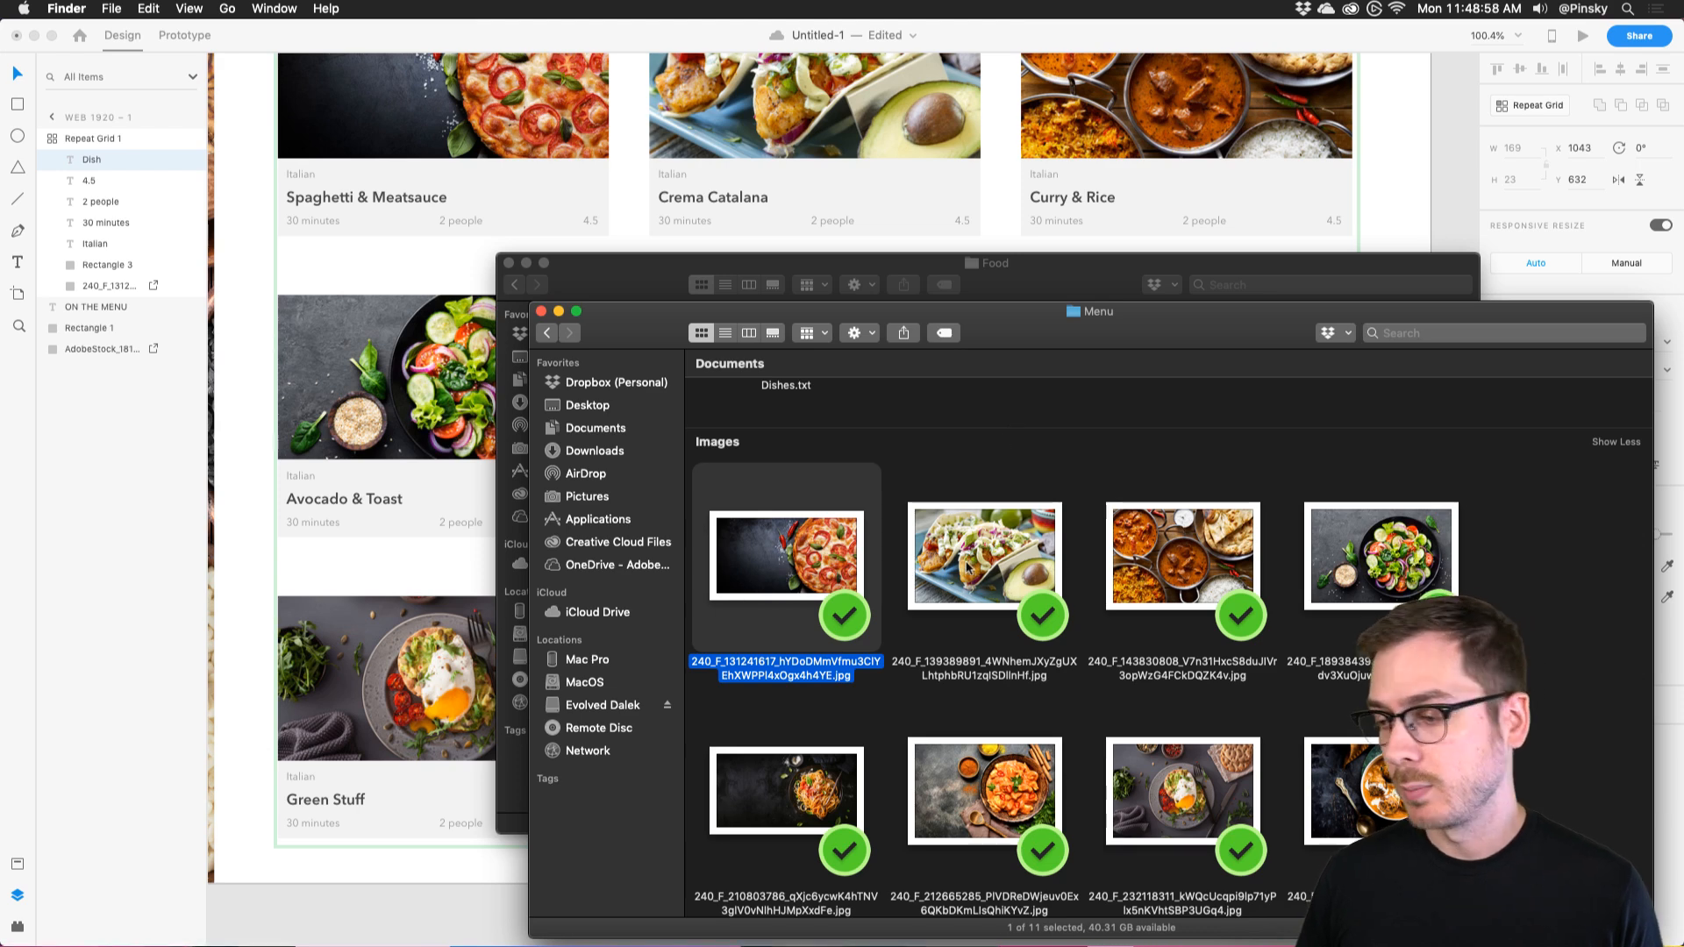
pyautogui.click(935, 565)
pyautogui.click(1246, 568)
pyautogui.click(995, 467)
# Preview Dishes.txt again, then return to XD and deselect the dish name text.
pyautogui.click(766, 461)
pyautogui.press('space')
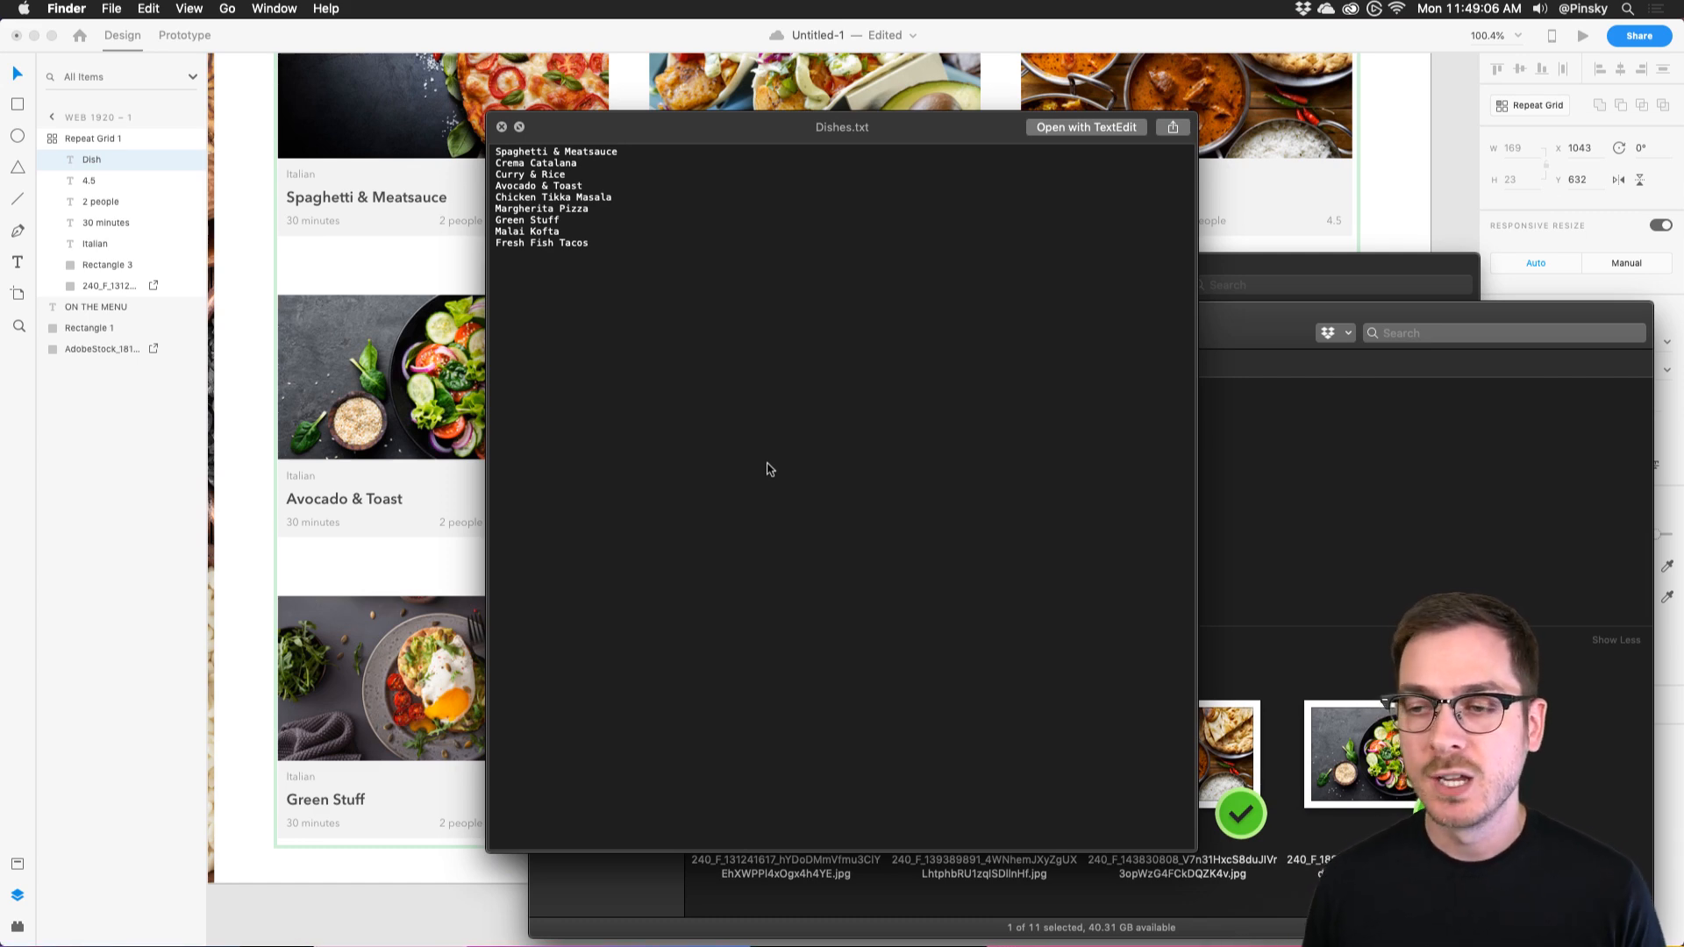
pyautogui.press('space')
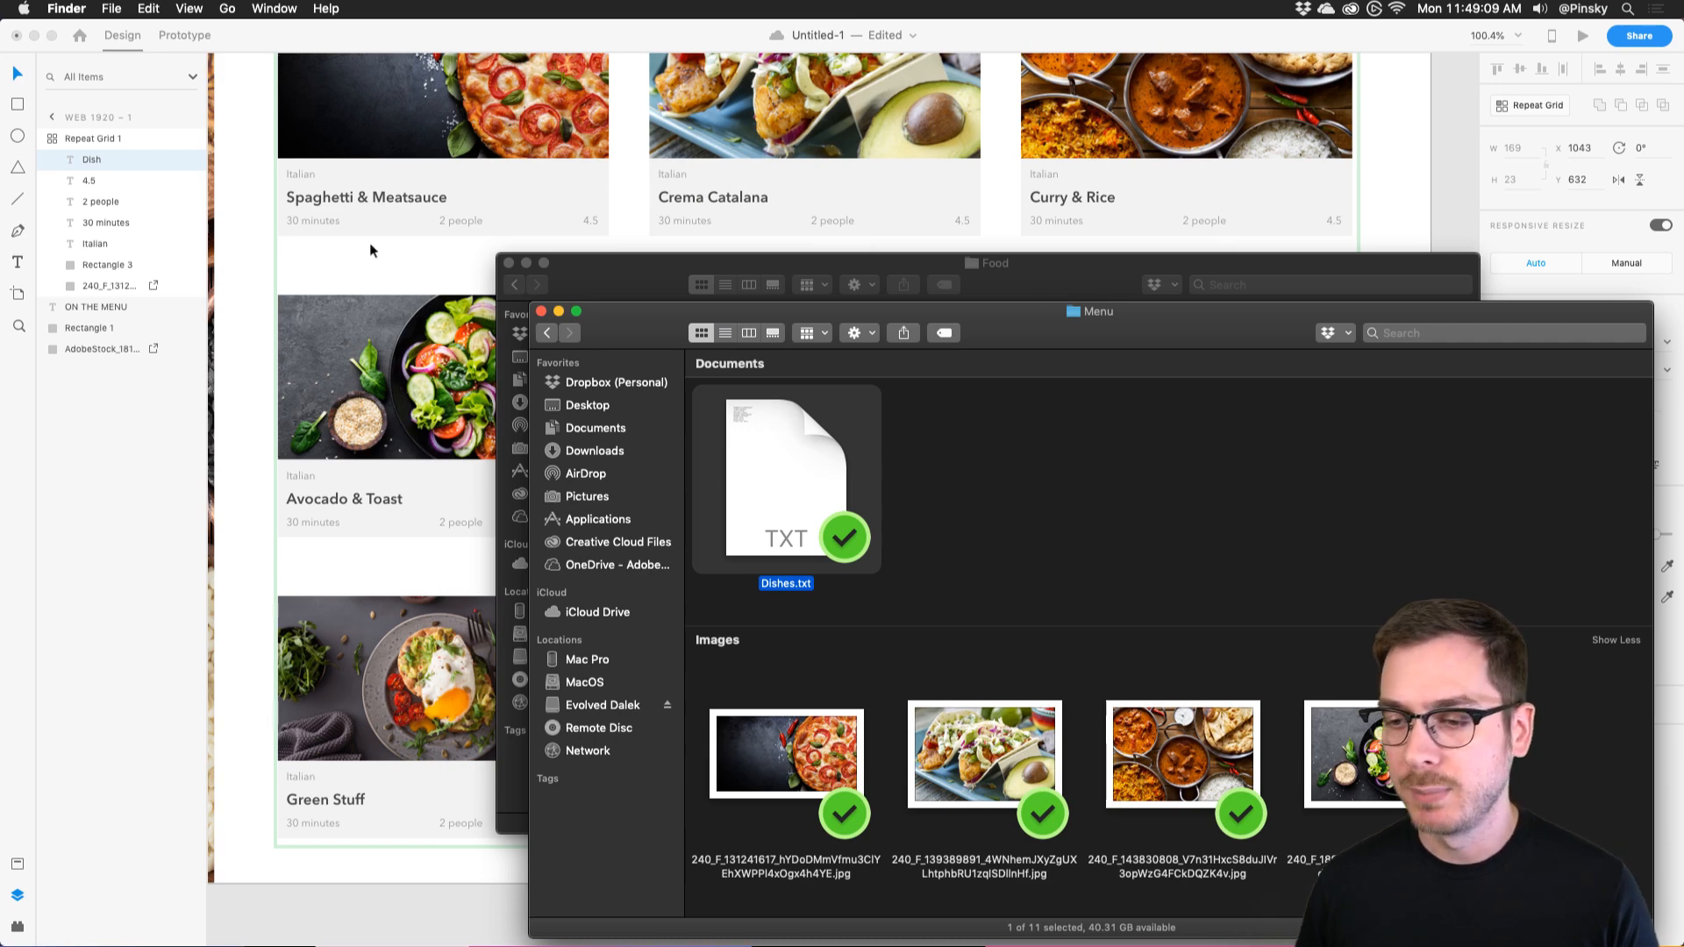
pyautogui.click(329, 309)
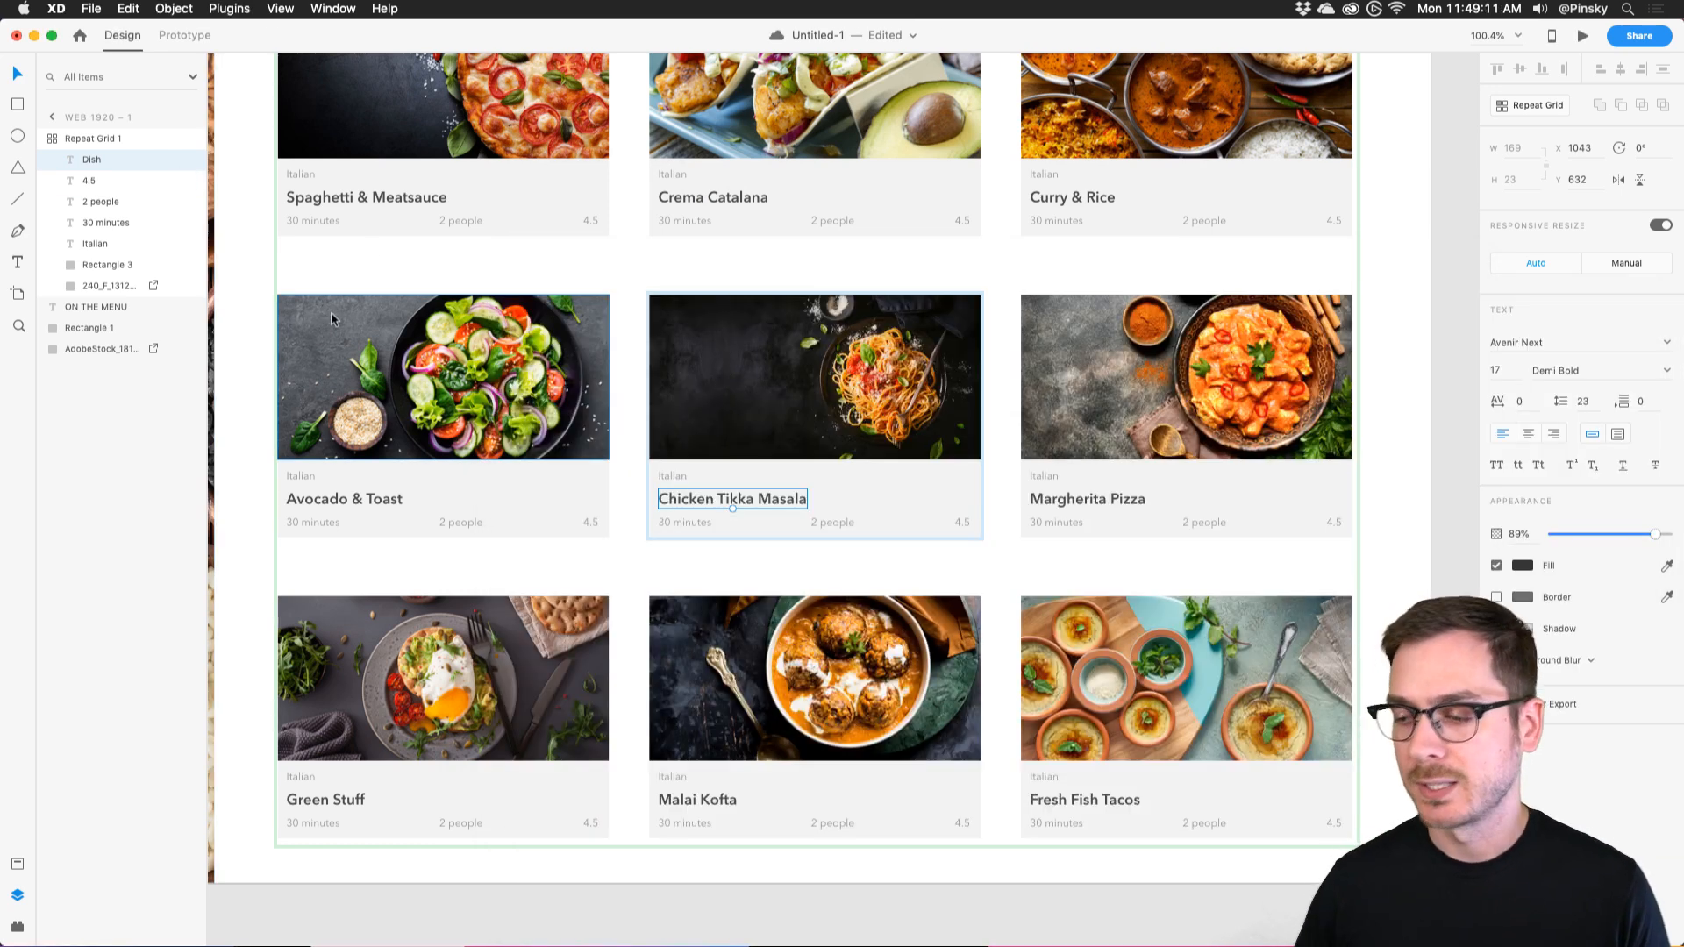
pyautogui.scroll(-5, 633, 408)
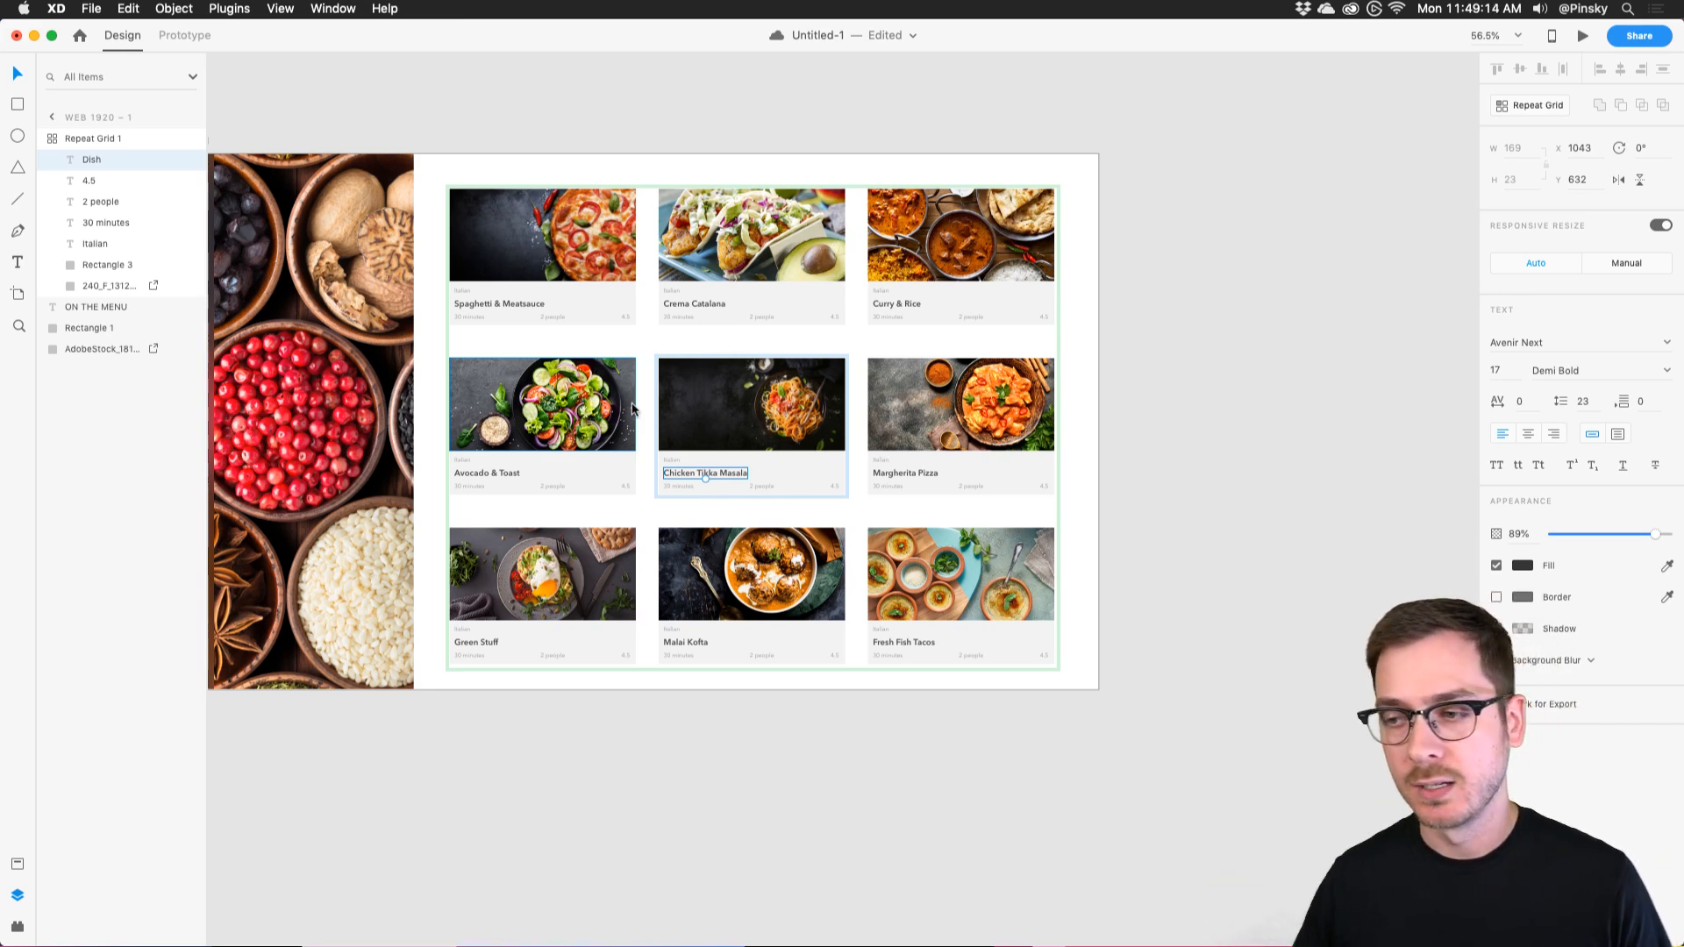
pyautogui.press('Escape')
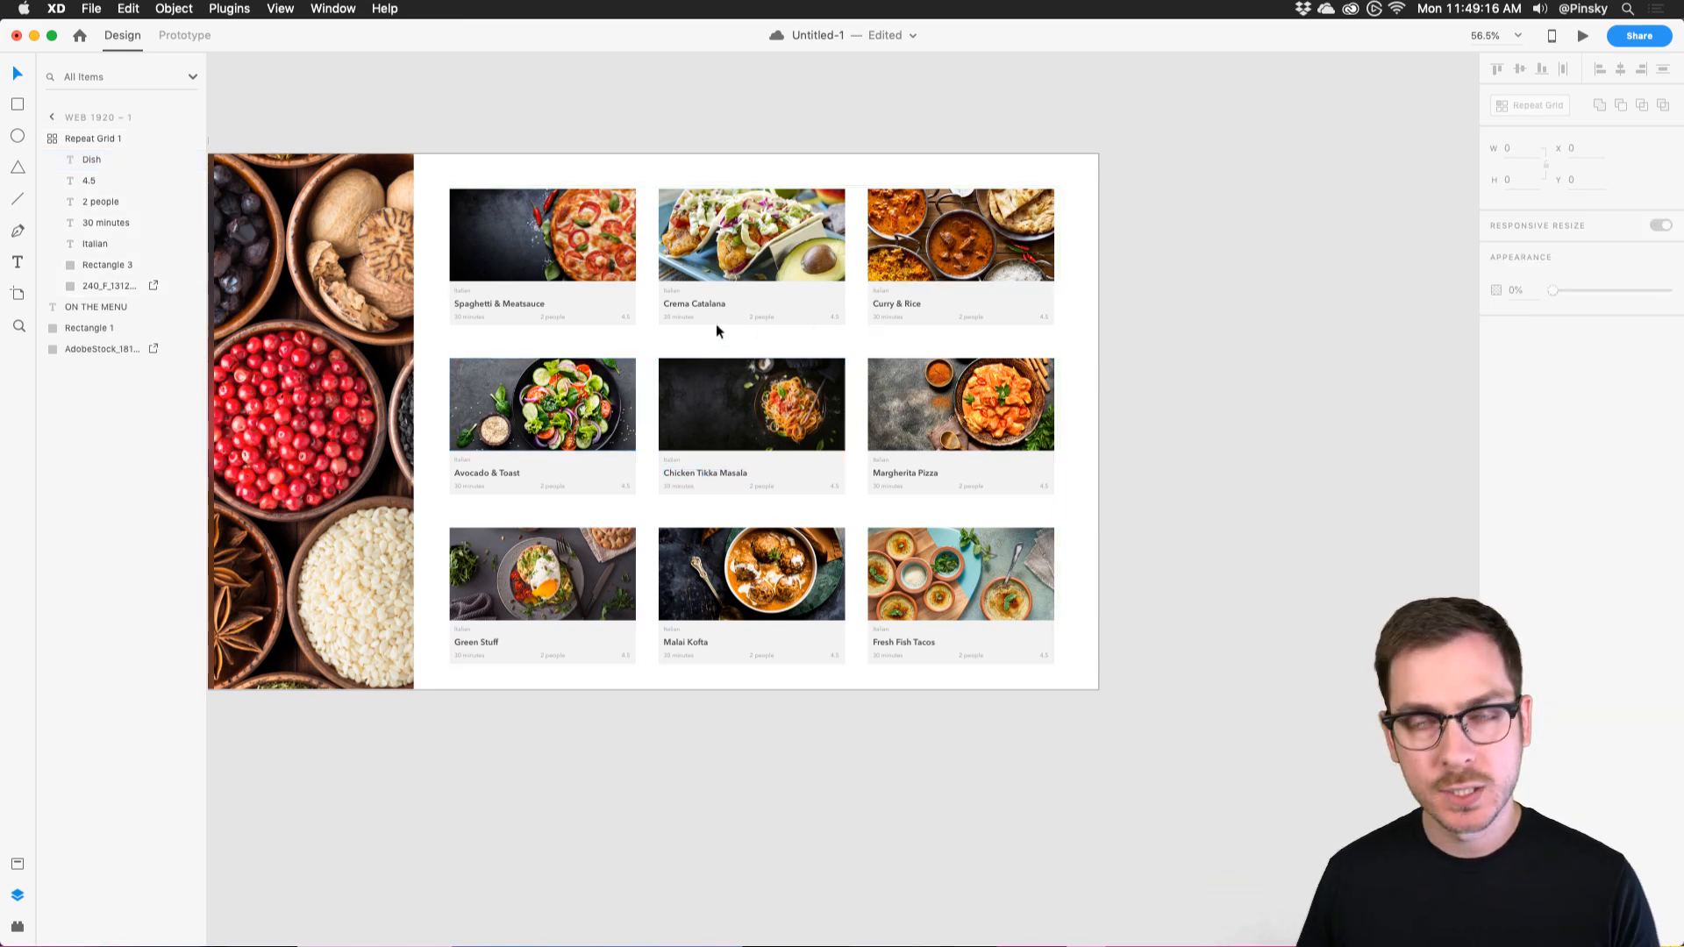
pyautogui.scroll(5, 511, 250)
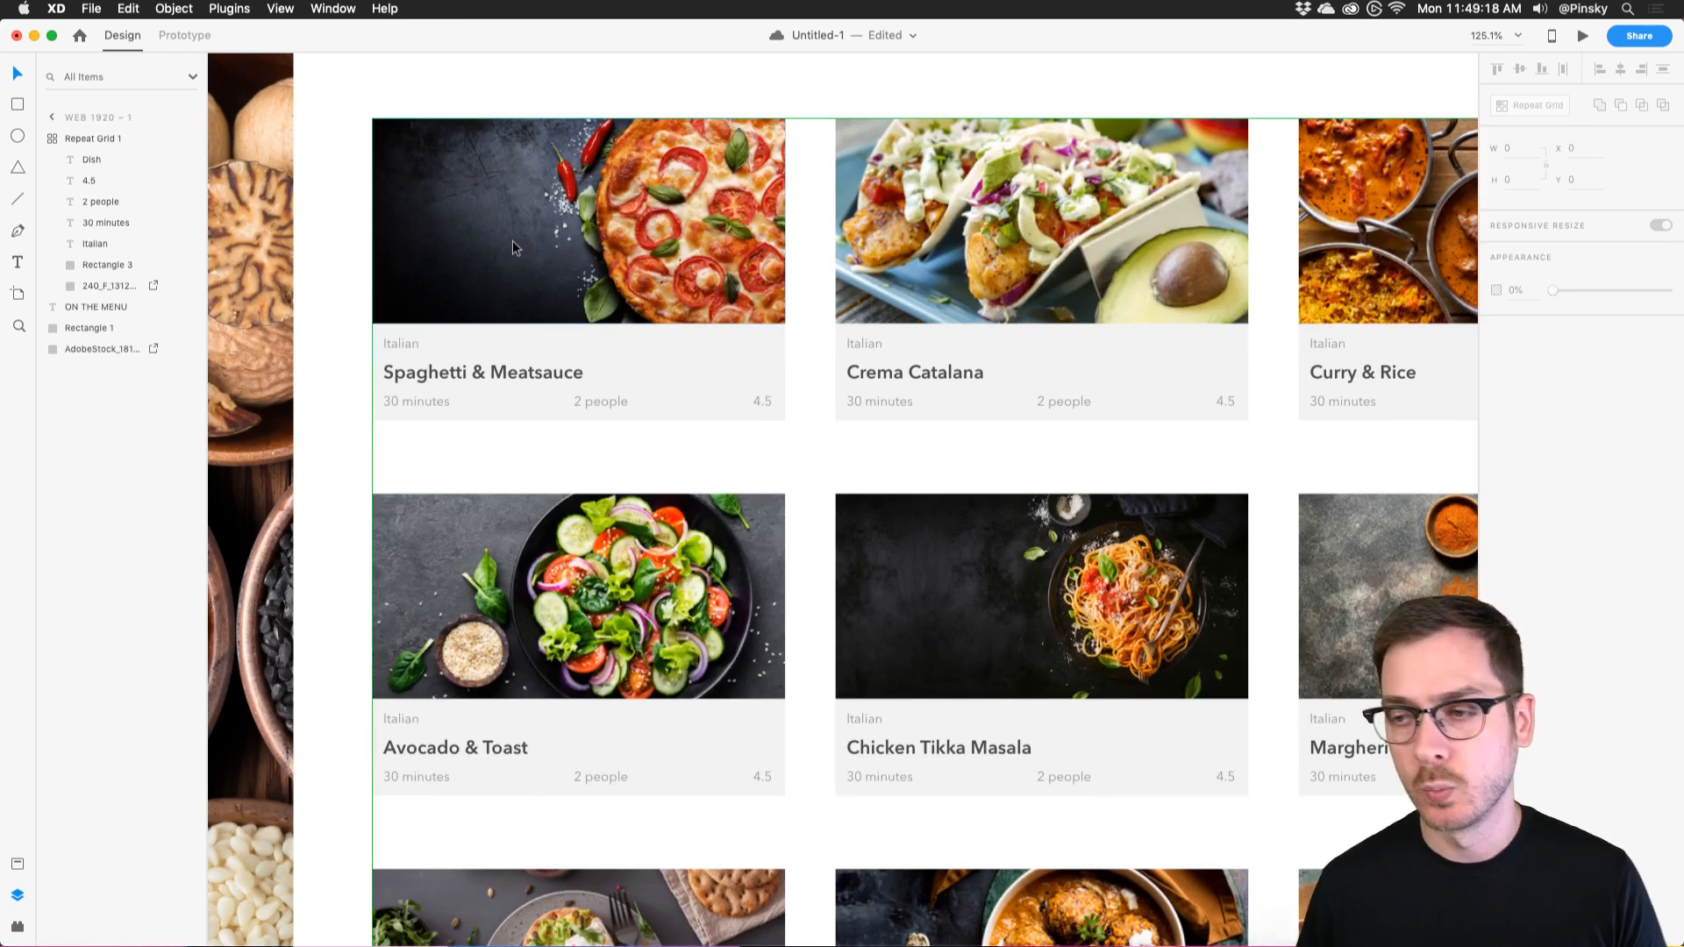
pyautogui.scroll(3, 586, 244)
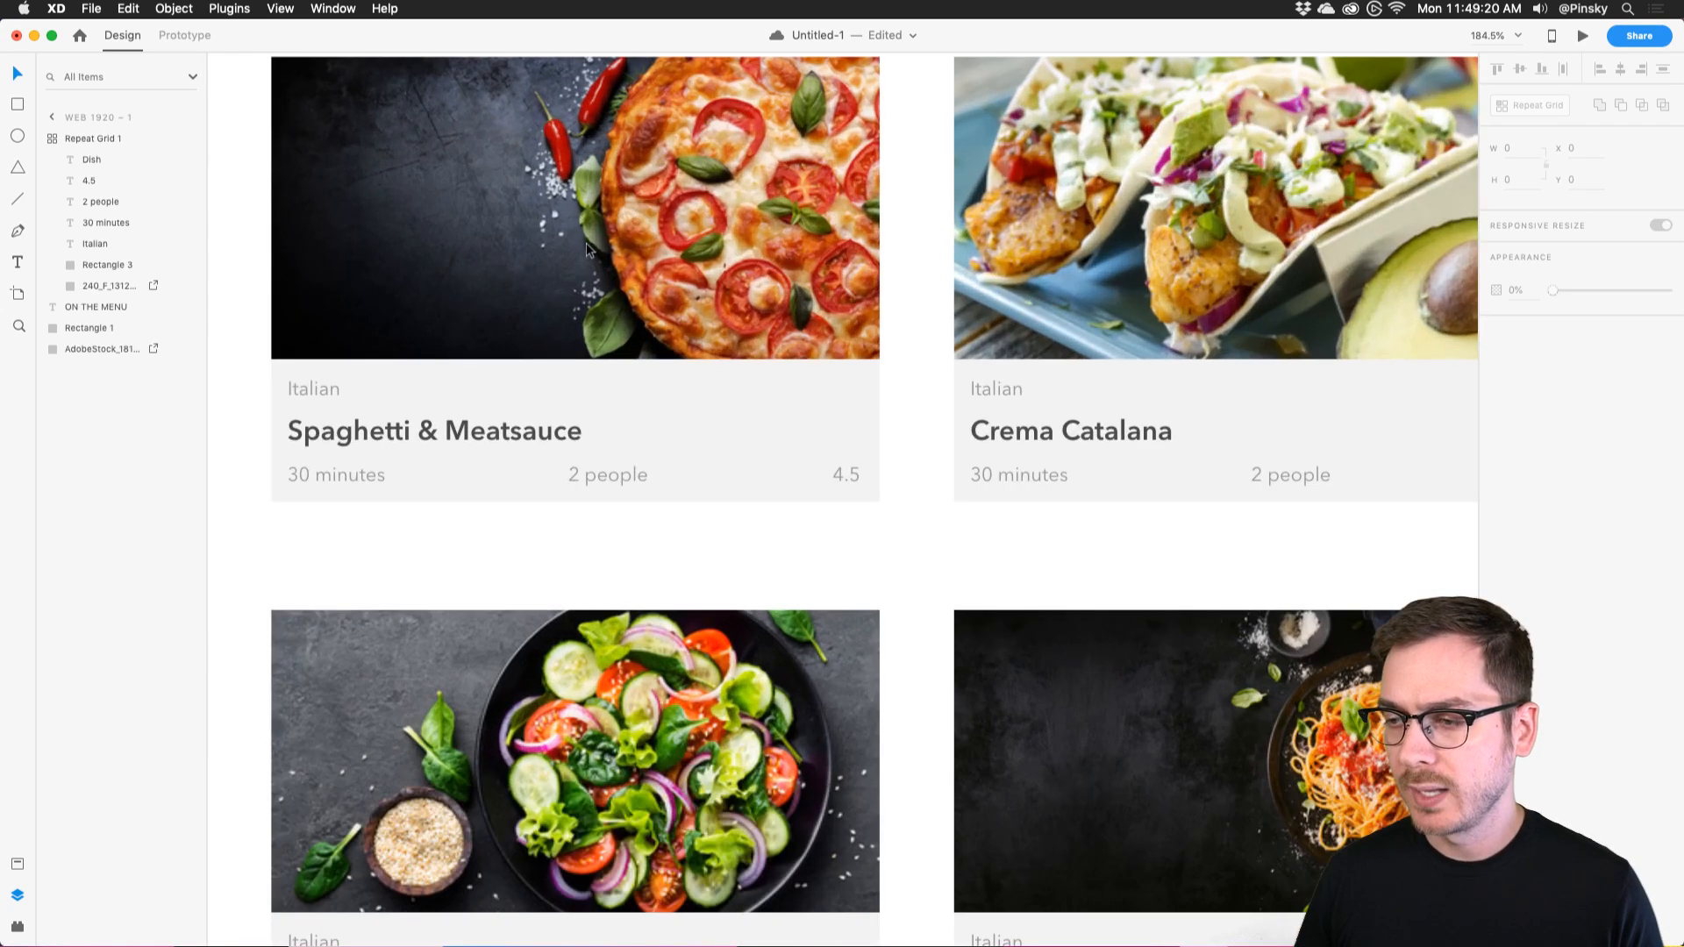
# Launch the Nucleo icon library from Spotlight.
pyautogui.press('super+space')
pyautogui.write('nuc')
pyautogui.press('Return')
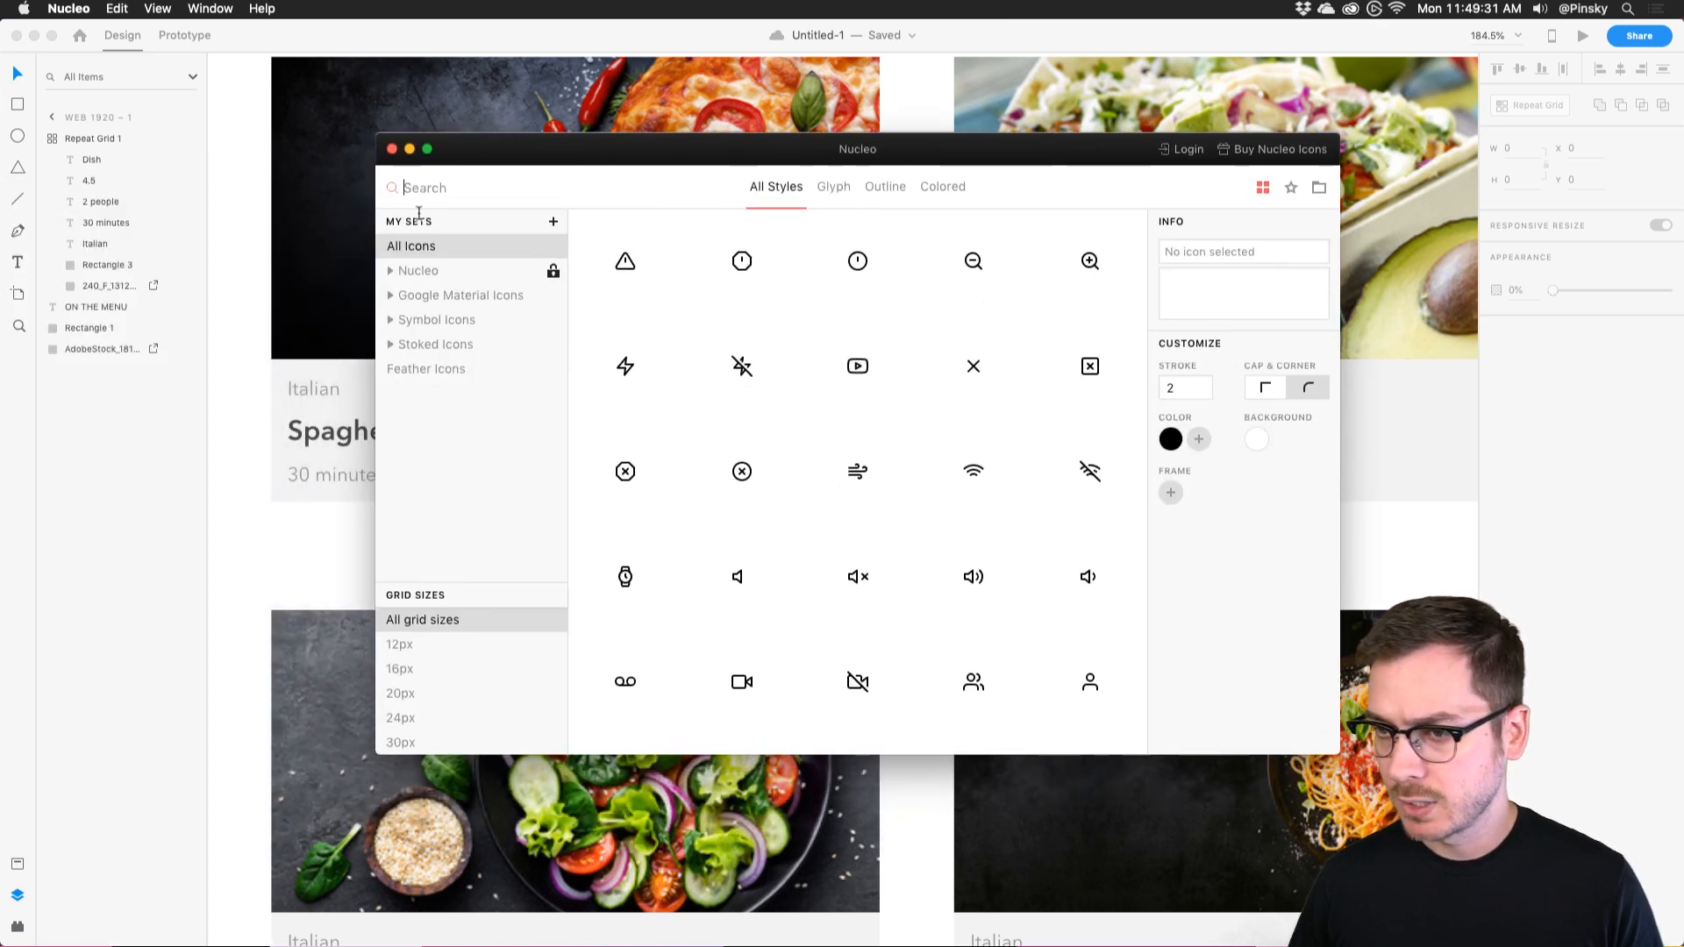
# Search Nucleo for 'heart' icons, then bring the XD card design back.
pyautogui.write('heart')
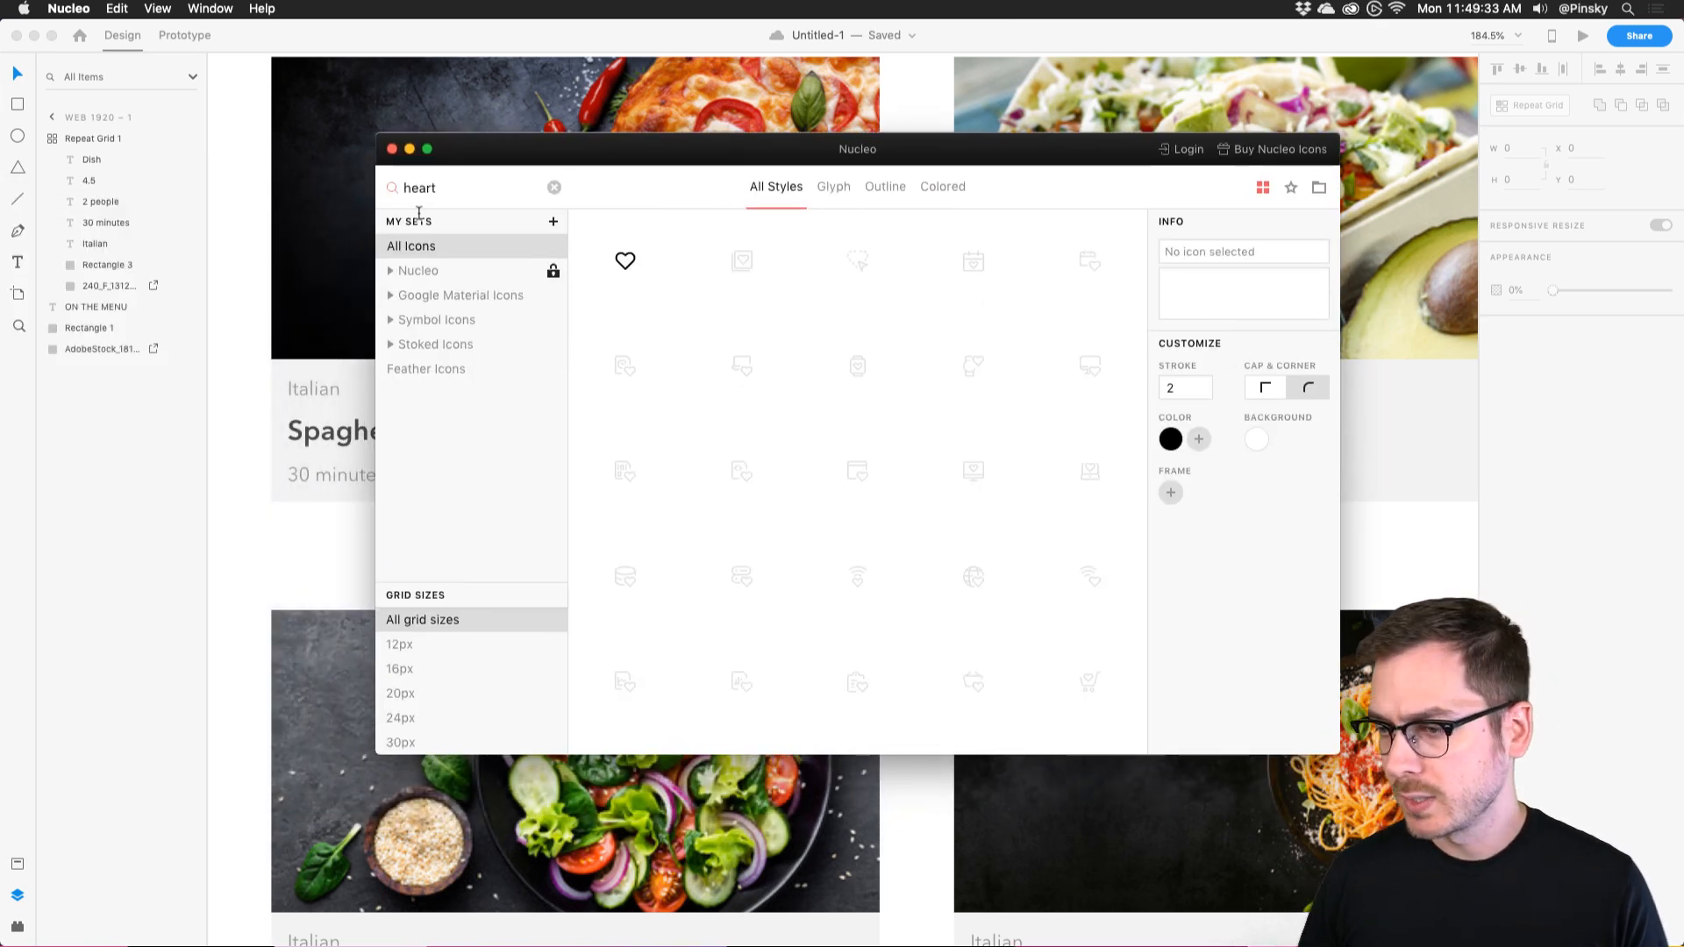
pyautogui.scroll(-10, 1027, 470)
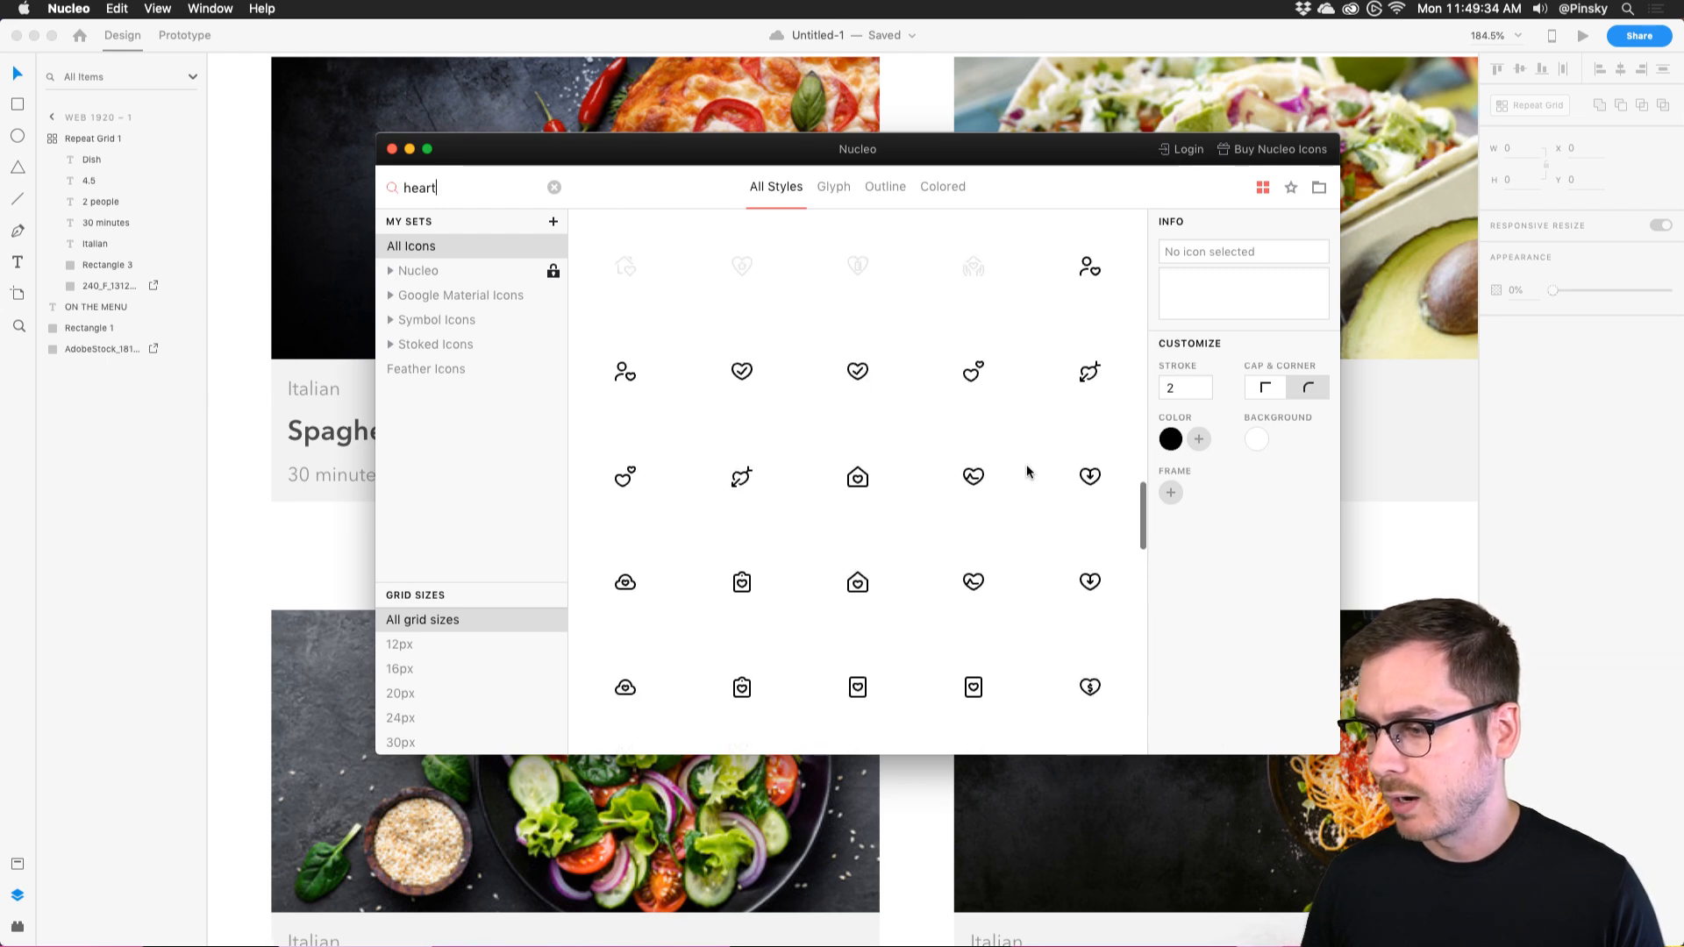
pyautogui.scroll(5, 1028, 466)
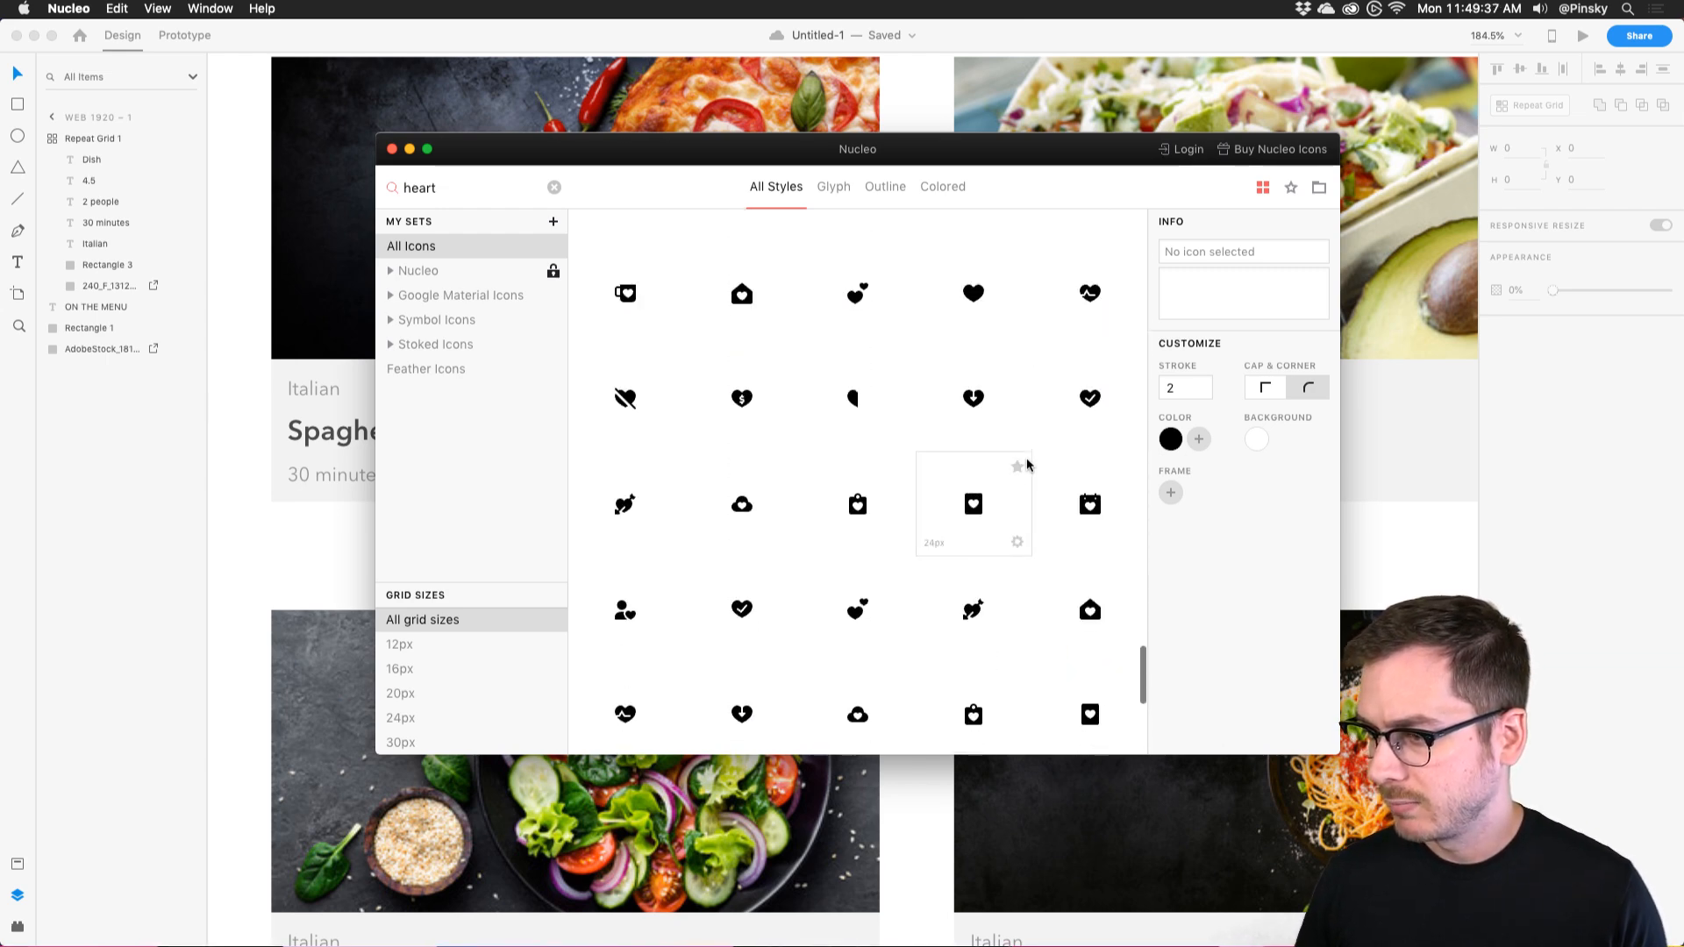
pyautogui.click(255, 335)
pyautogui.click(509, 237)
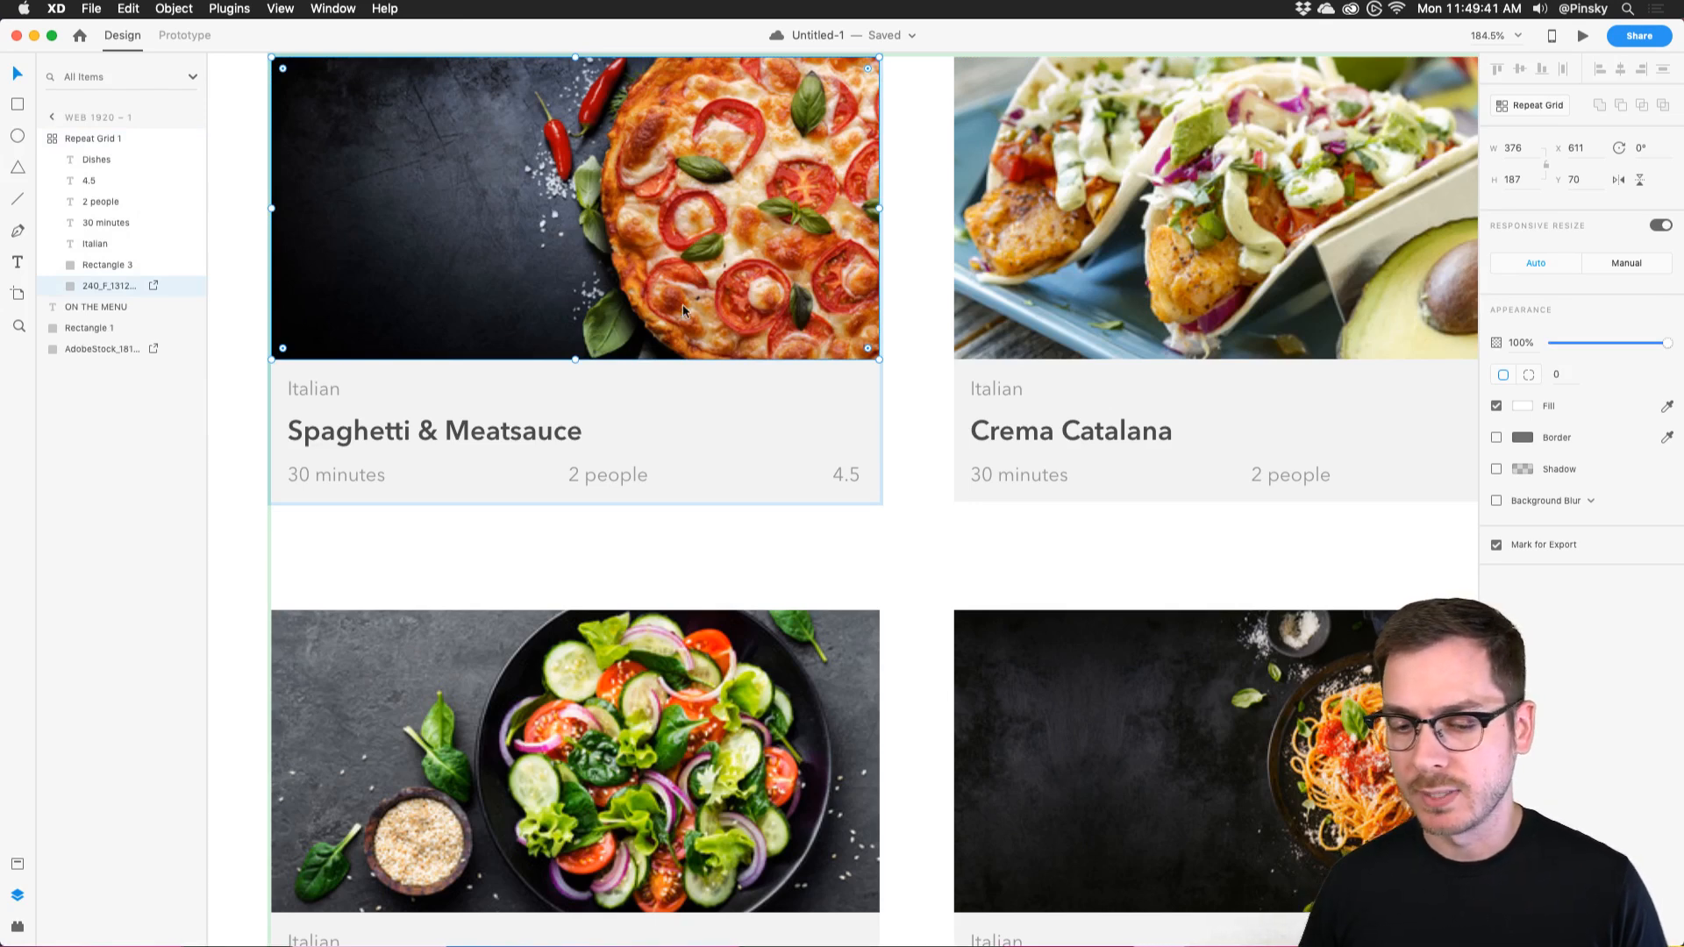
# Drag Nucleo's solid heart onto the first card and place it beside the Italian label.
pyautogui.press('super+Tab')
pyautogui.press('super+Tab')
pyautogui.moveTo(973, 326); pyautogui.dragTo(846, 321)
pyautogui.hscroll(10, 845, 321)
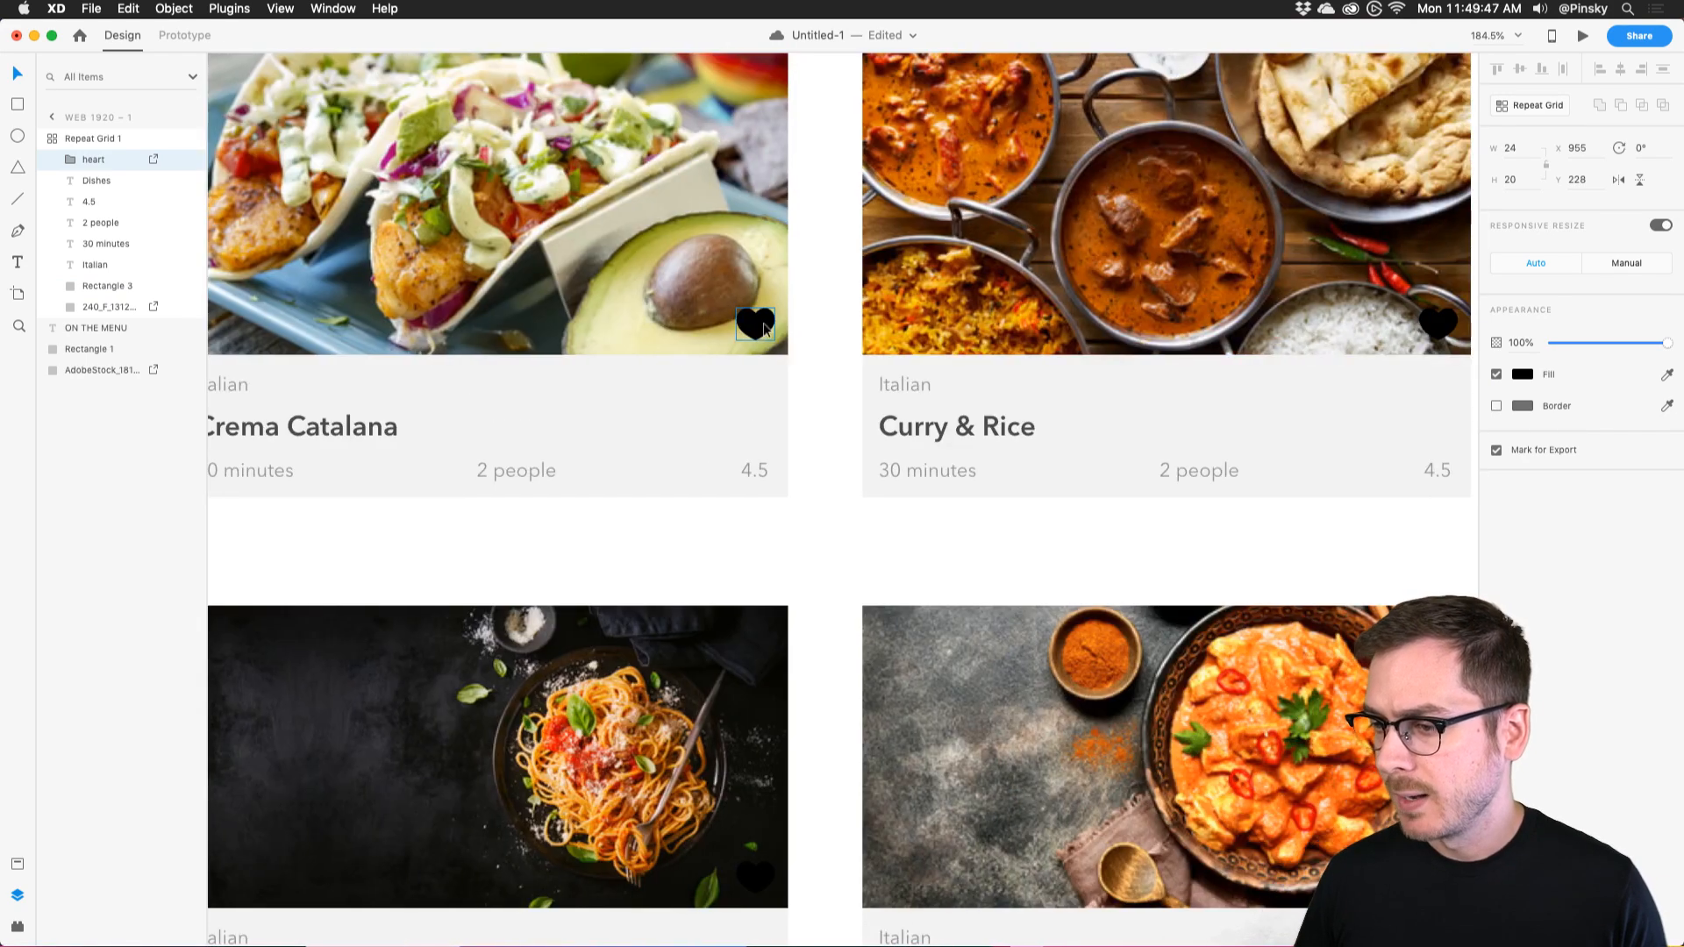
pyautogui.hscroll(15, 754, 321)
pyautogui.hscroll(-17, 758, 321)
pyautogui.hscroll(-15, 757, 327)
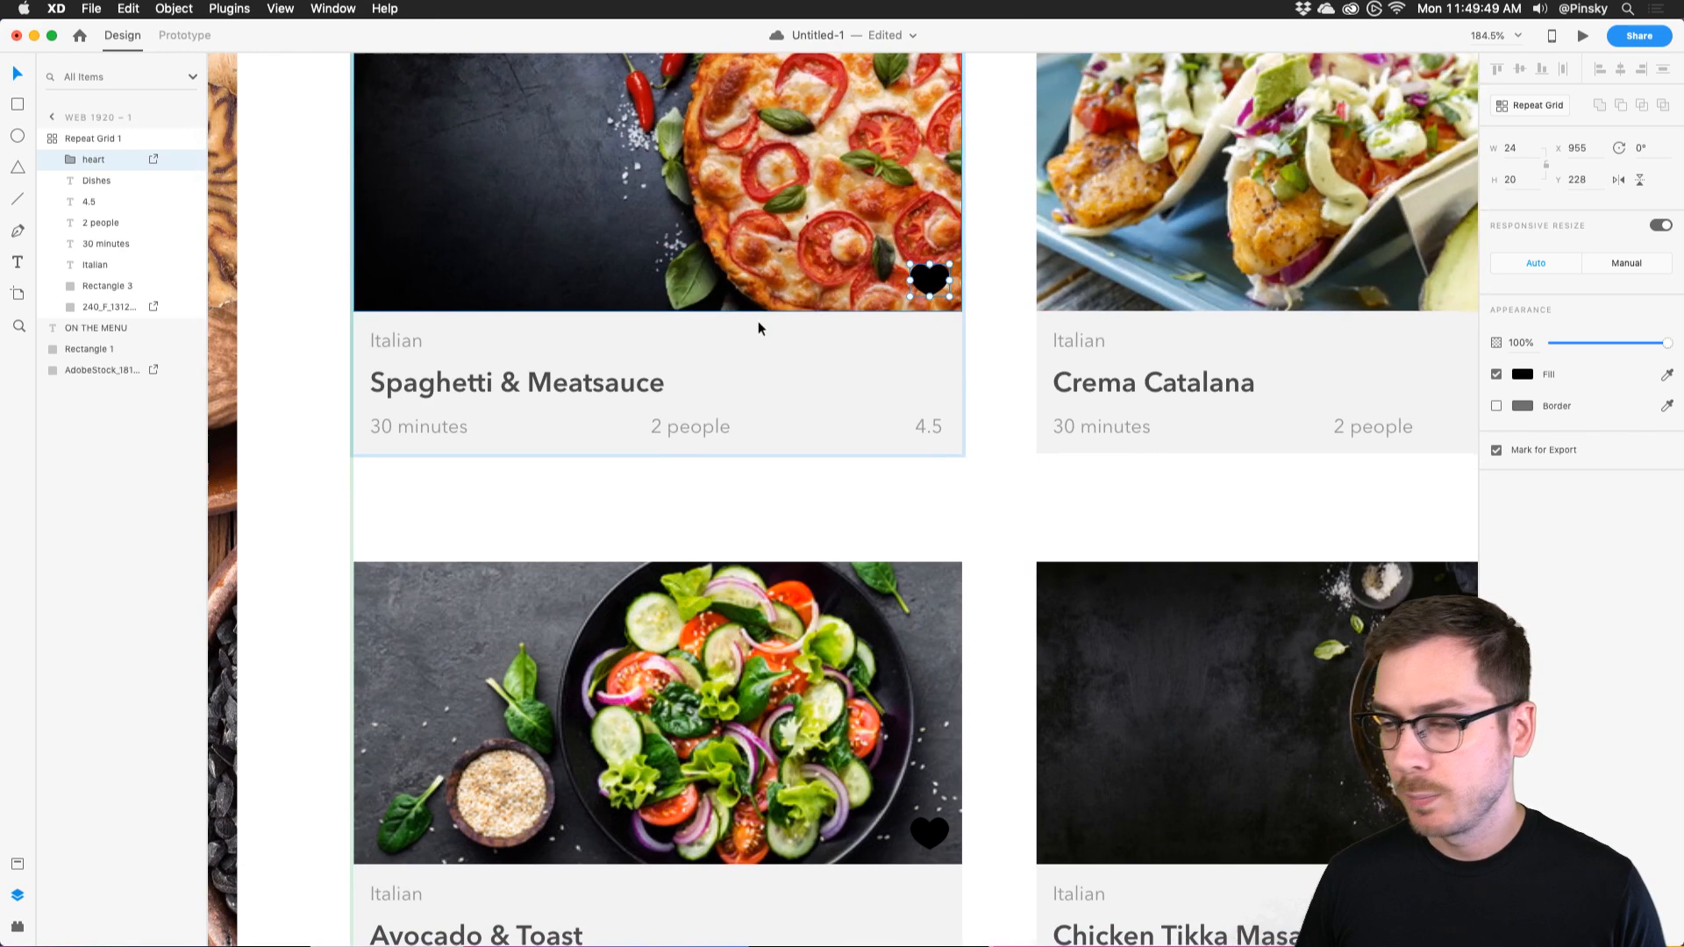
pyautogui.hscroll(-2, 974, 210)
pyautogui.hscroll(2, 986, 224)
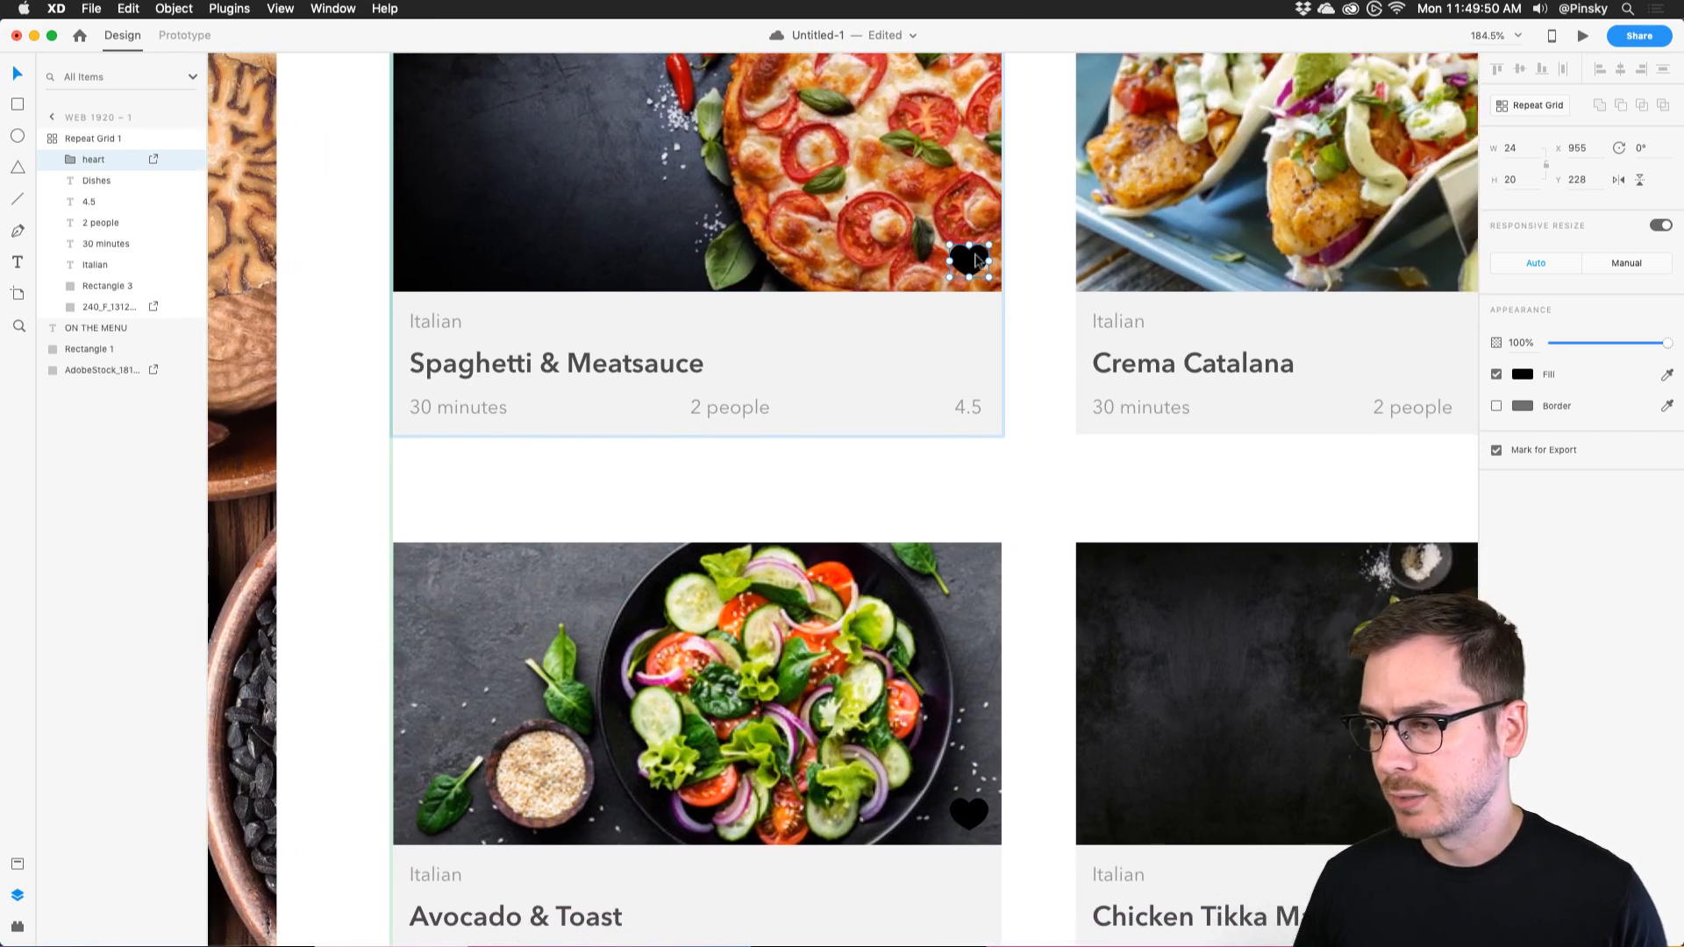
pyautogui.moveTo(985, 256); pyautogui.dragTo(958, 335)
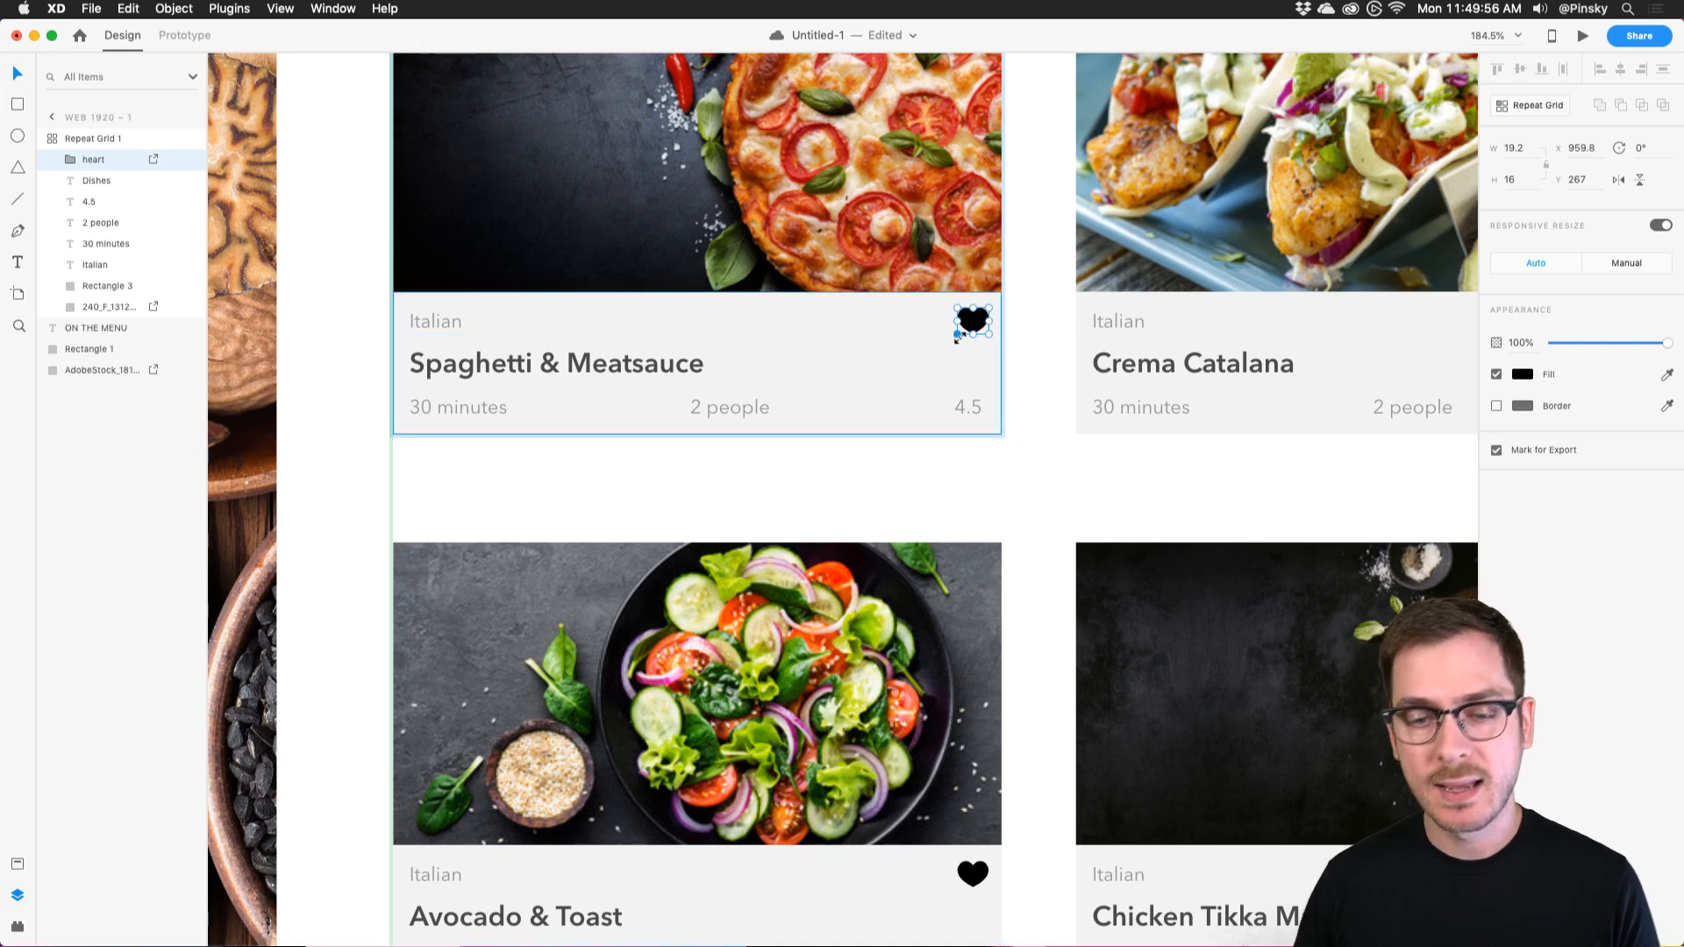
pyautogui.hscroll(3, 959, 337)
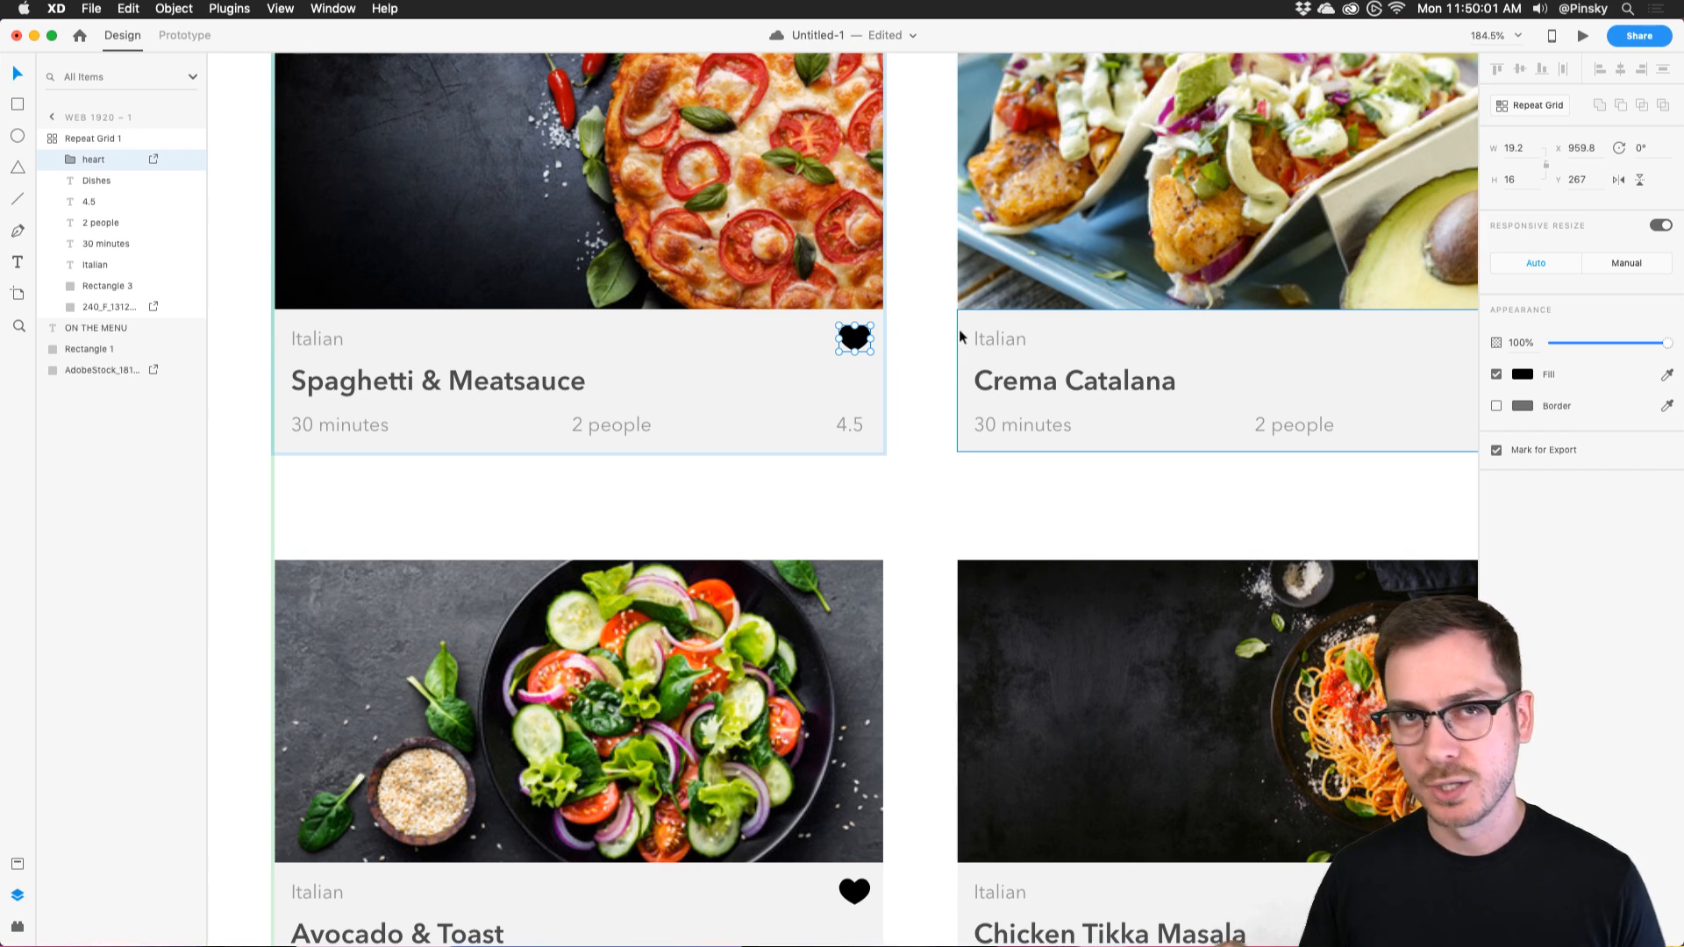
# Turn off the heart's fill and give it a border outline.
pyautogui.hscroll(8, 895, 304)
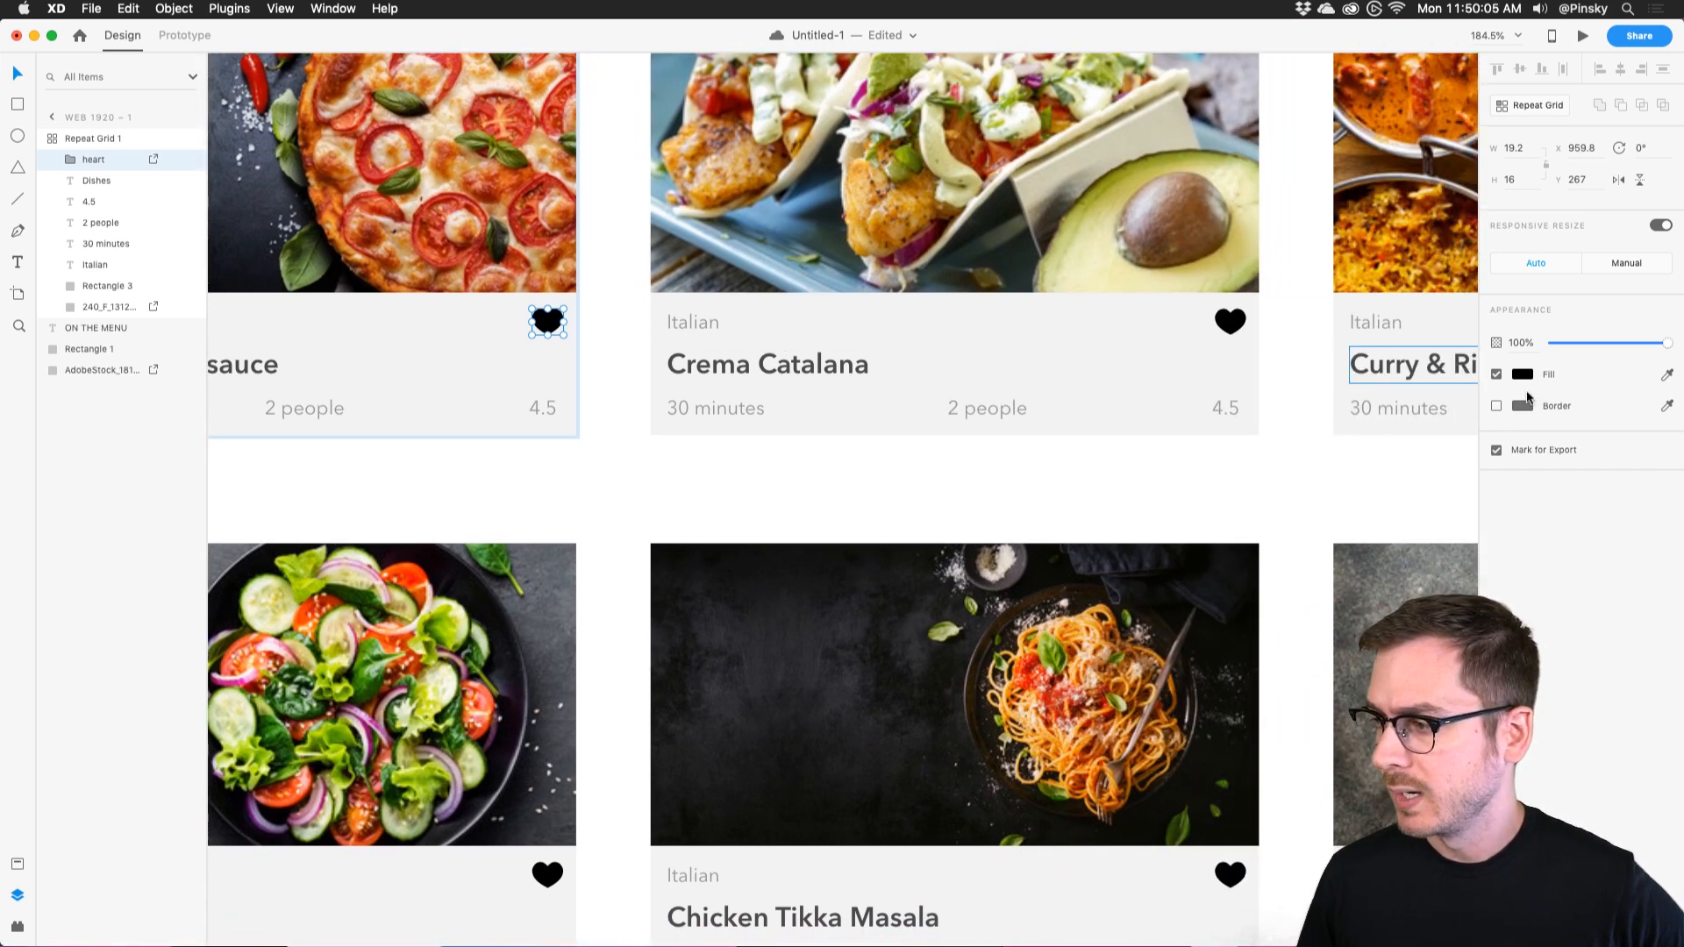
pyautogui.click(1496, 374)
pyautogui.click(1497, 406)
pyautogui.click(1513, 407)
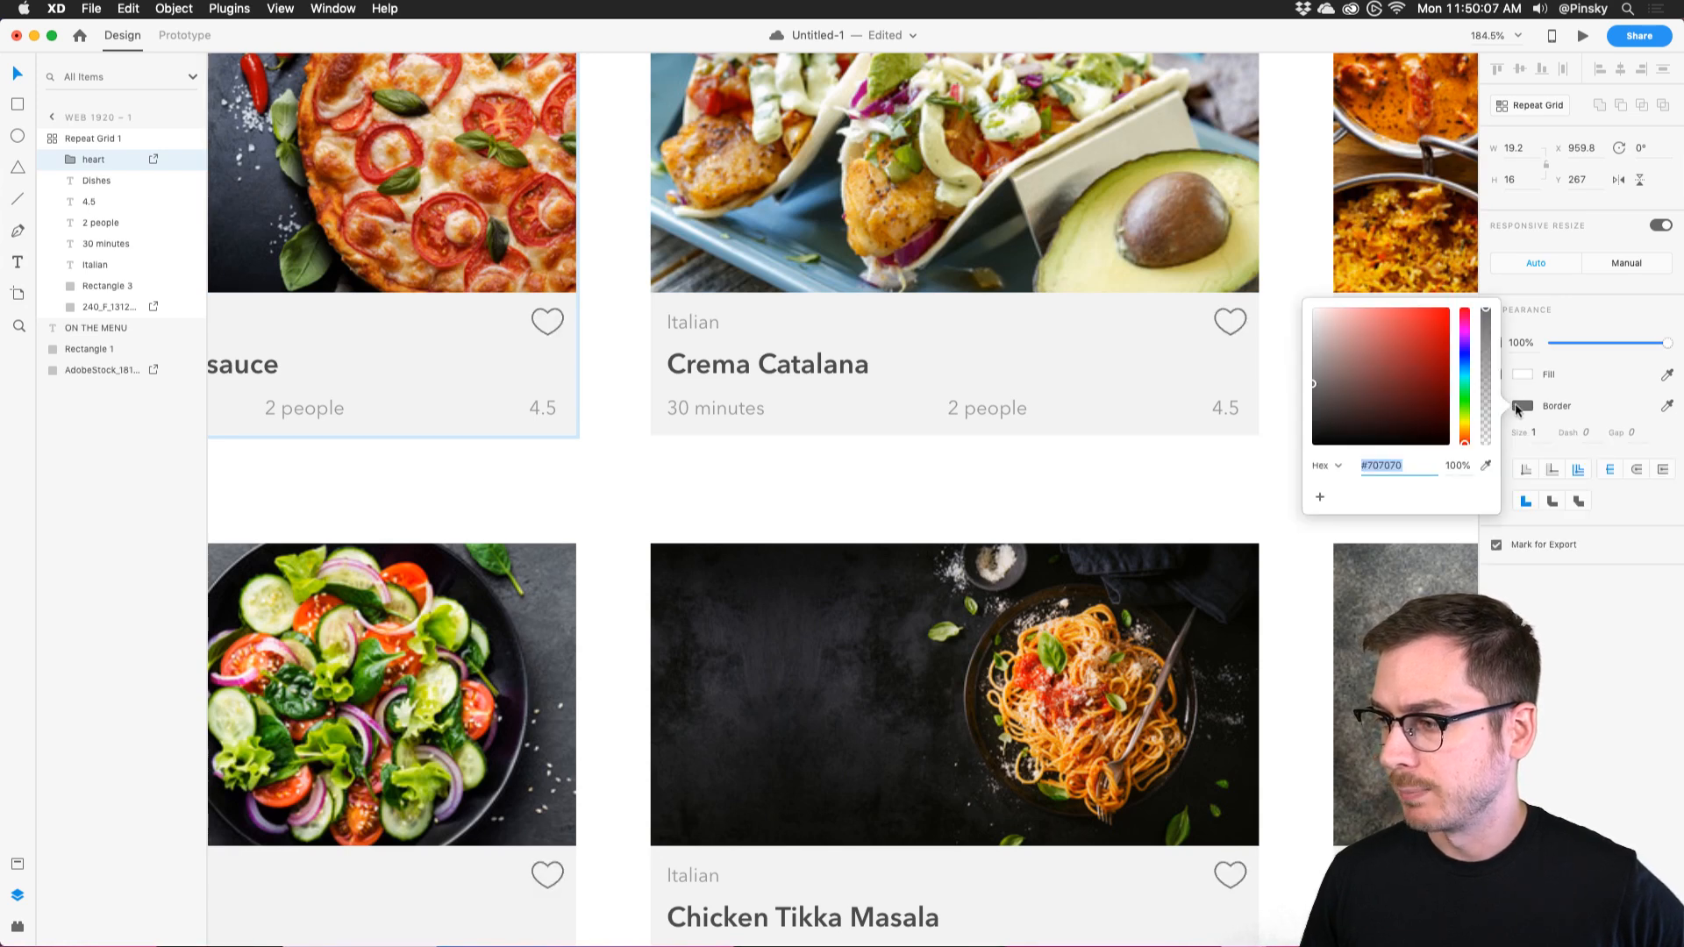
pyautogui.click(1584, 671)
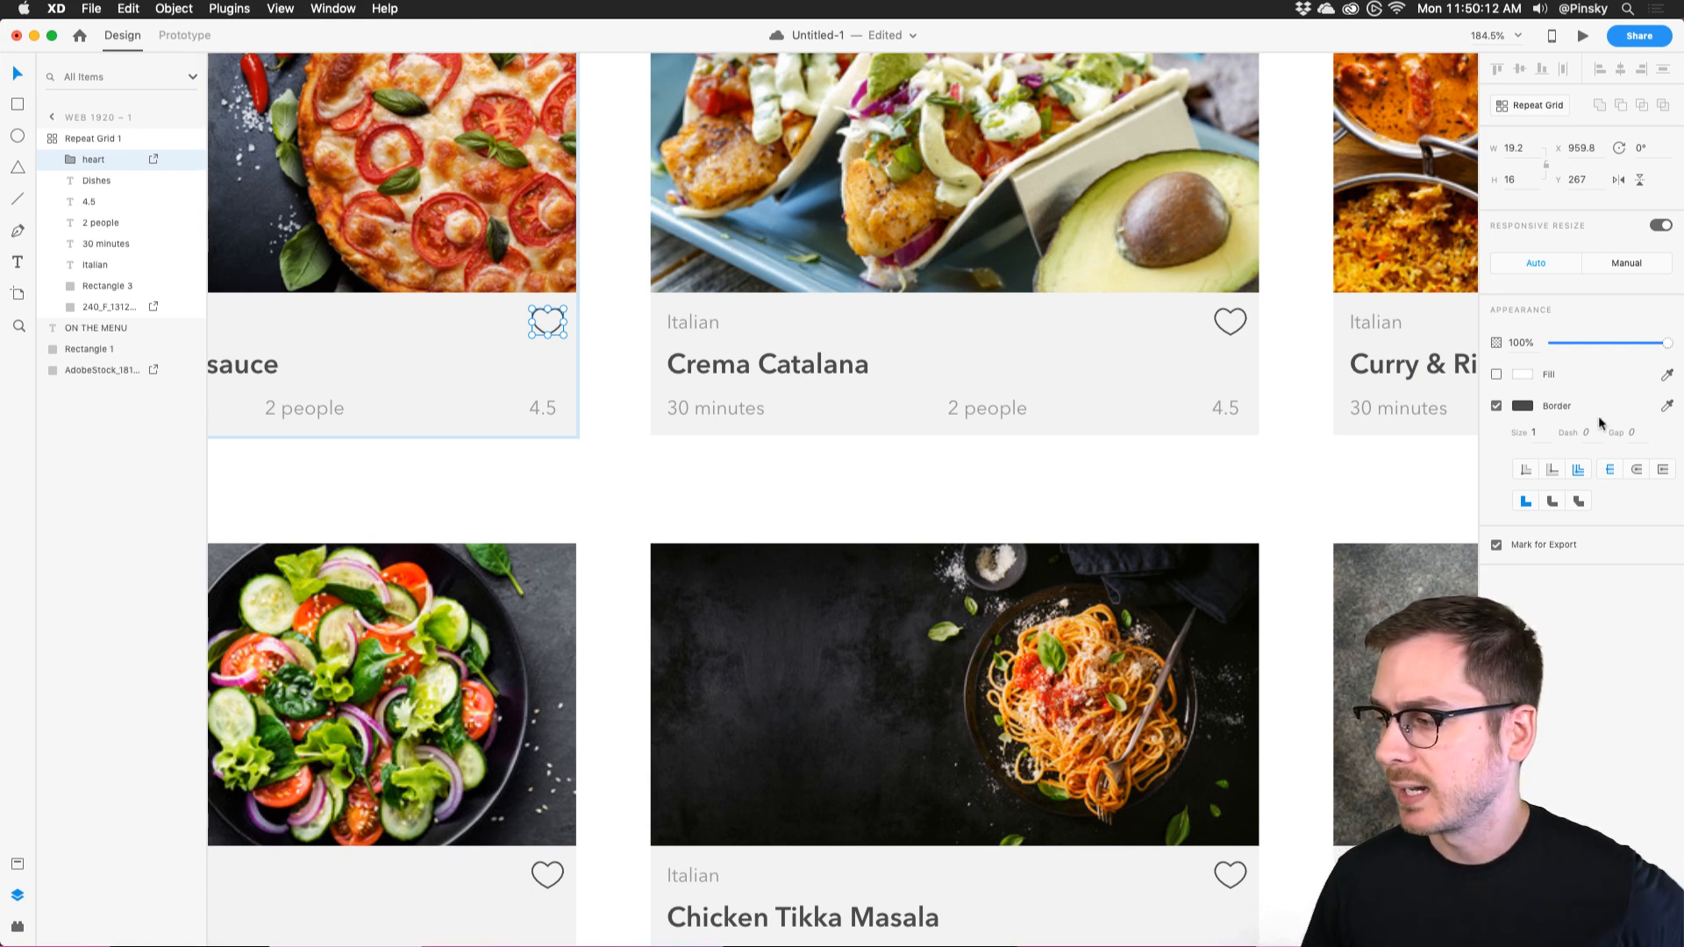
# Select the heart group and switch its fill on.
pyautogui.hscroll(5, 1243, 322)
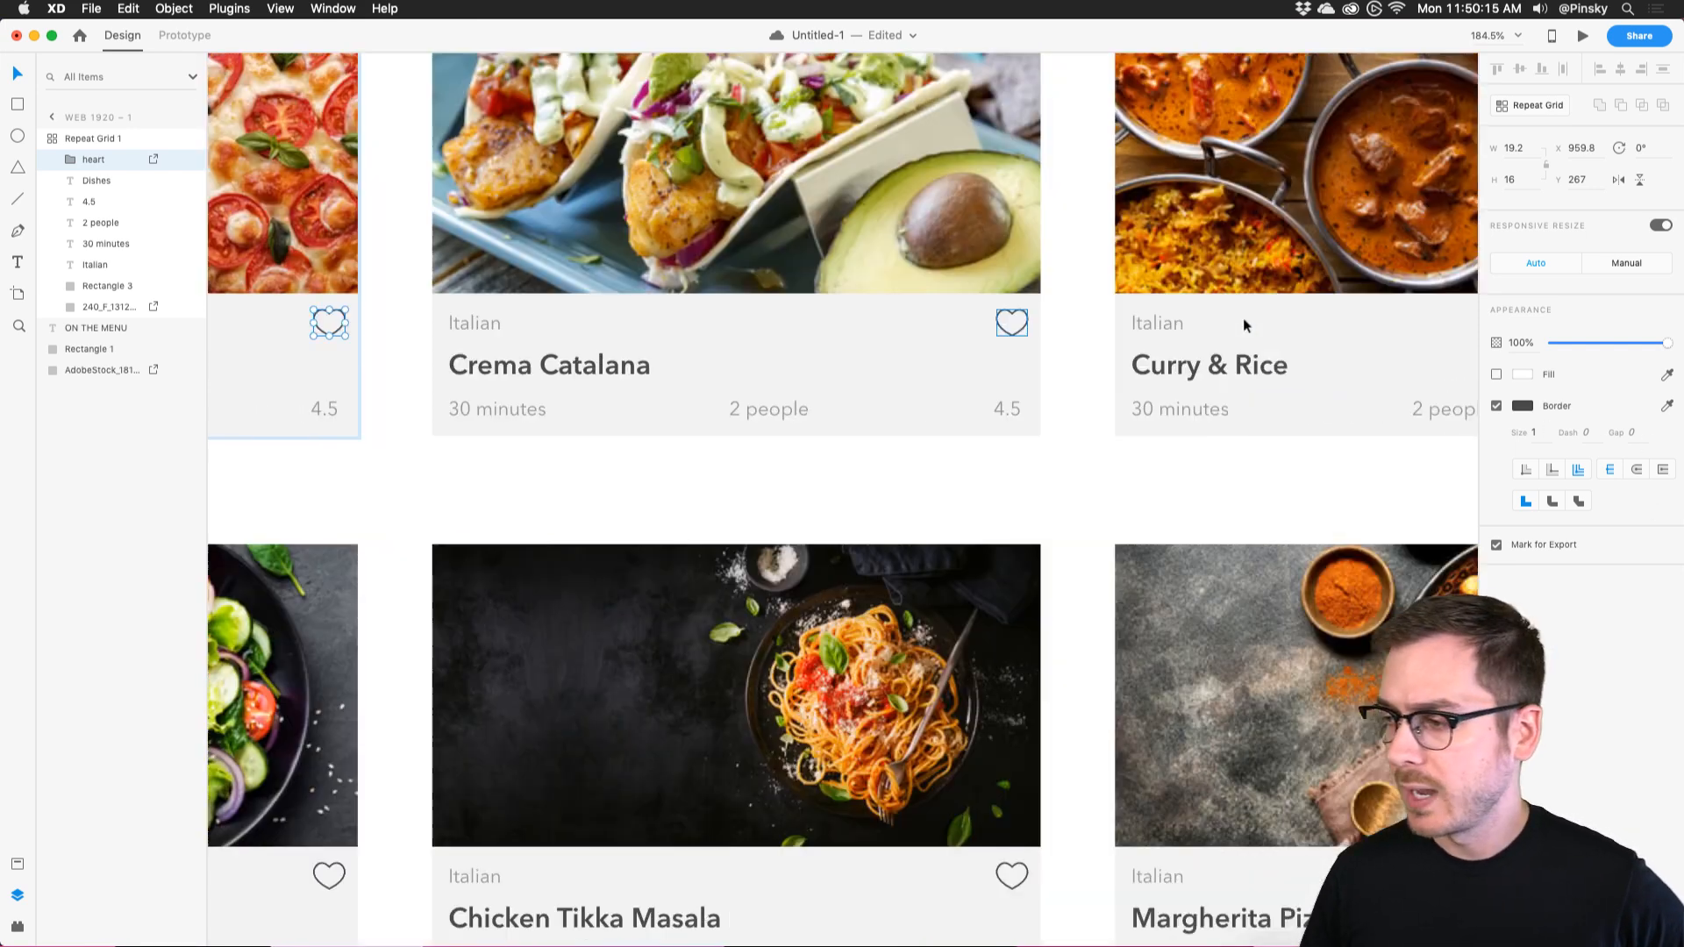
pyautogui.scroll(3, 876, 323)
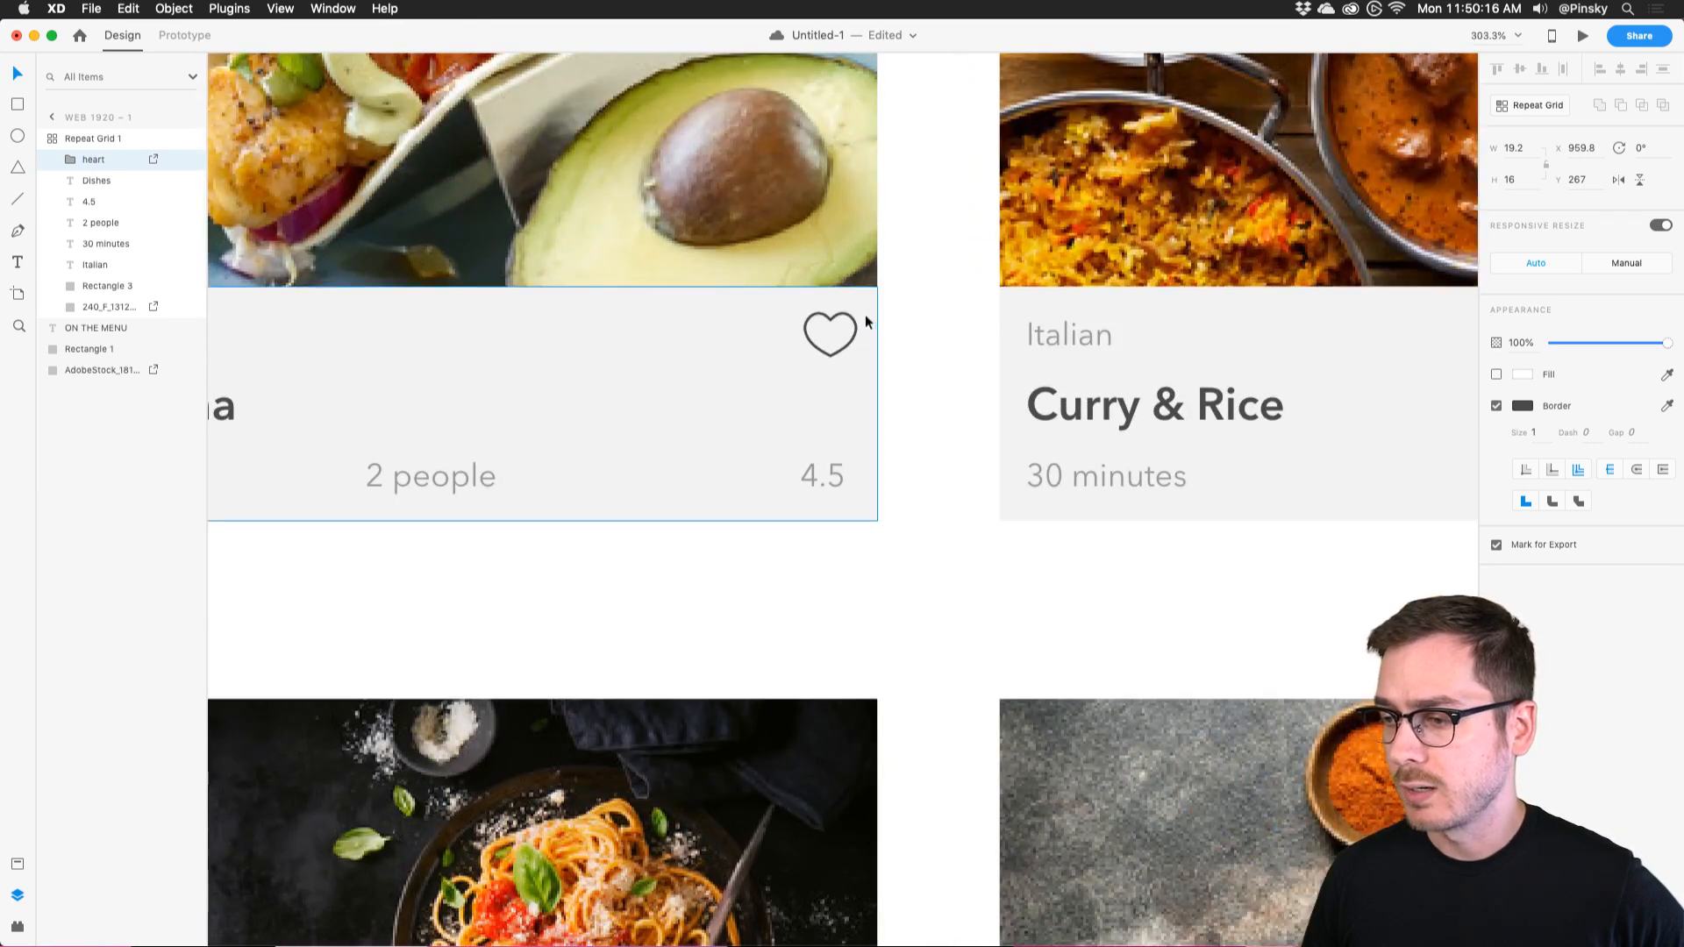
pyautogui.doubleClick(853, 323)
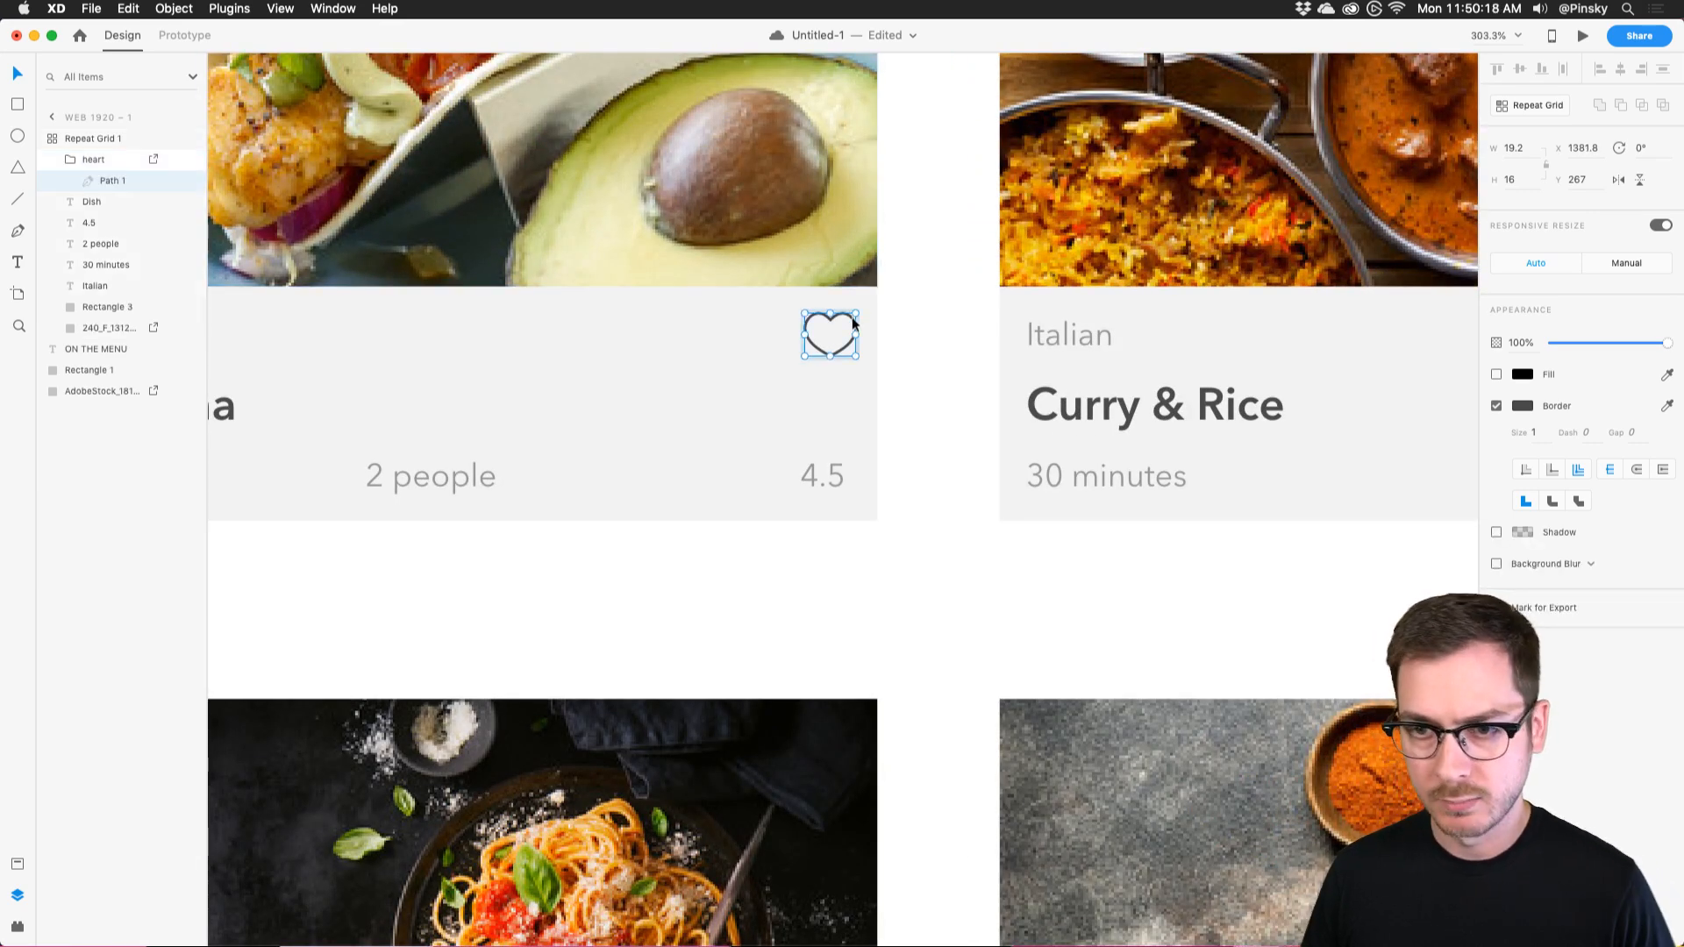
pyautogui.press('Escape')
pyautogui.click(1496, 375)
pyautogui.click(1523, 374)
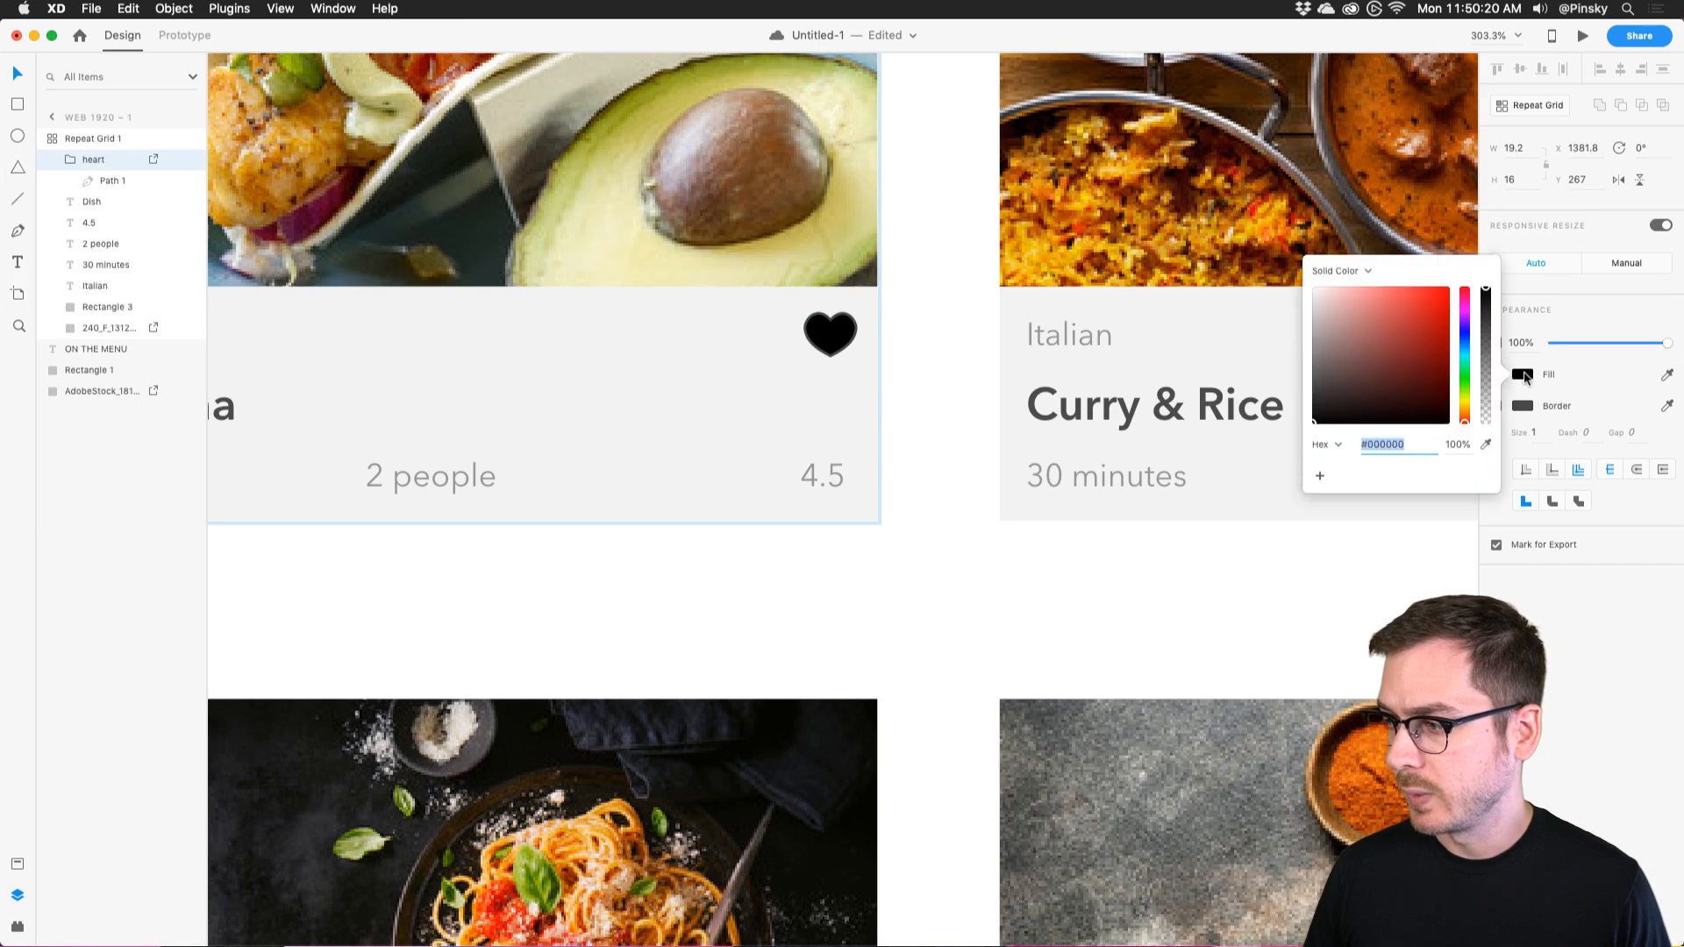
pyautogui.click(1551, 677)
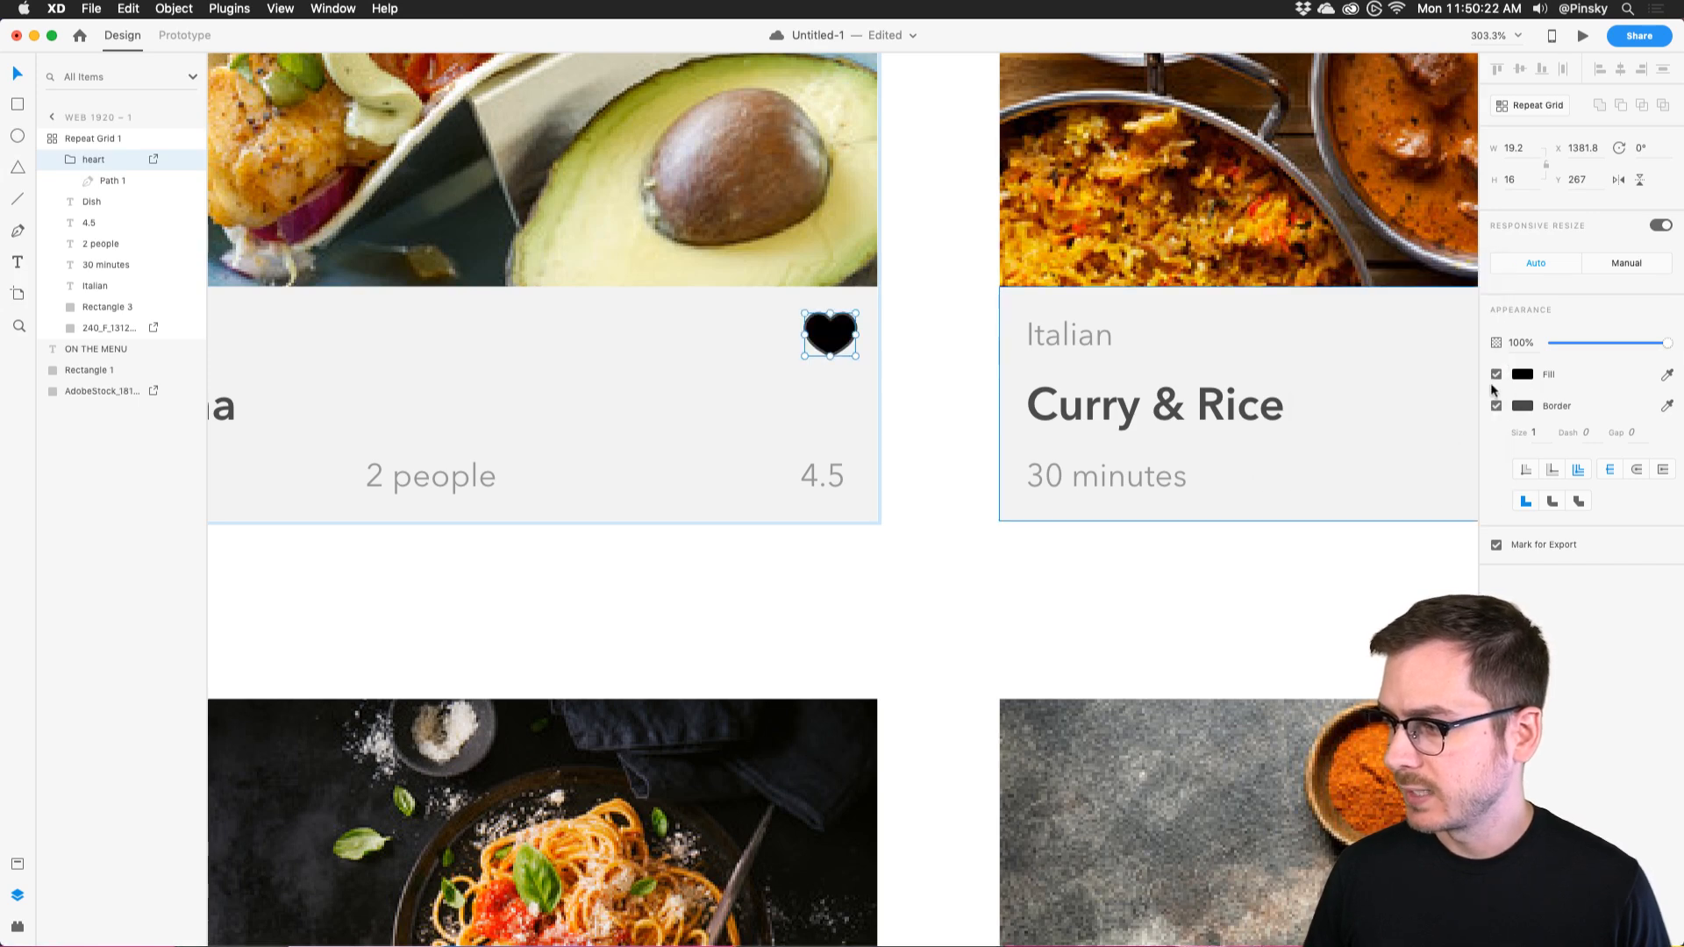
# Make the heart's fill red and remove its border.
pyautogui.click(1523, 375)
pyautogui.click(1430, 313)
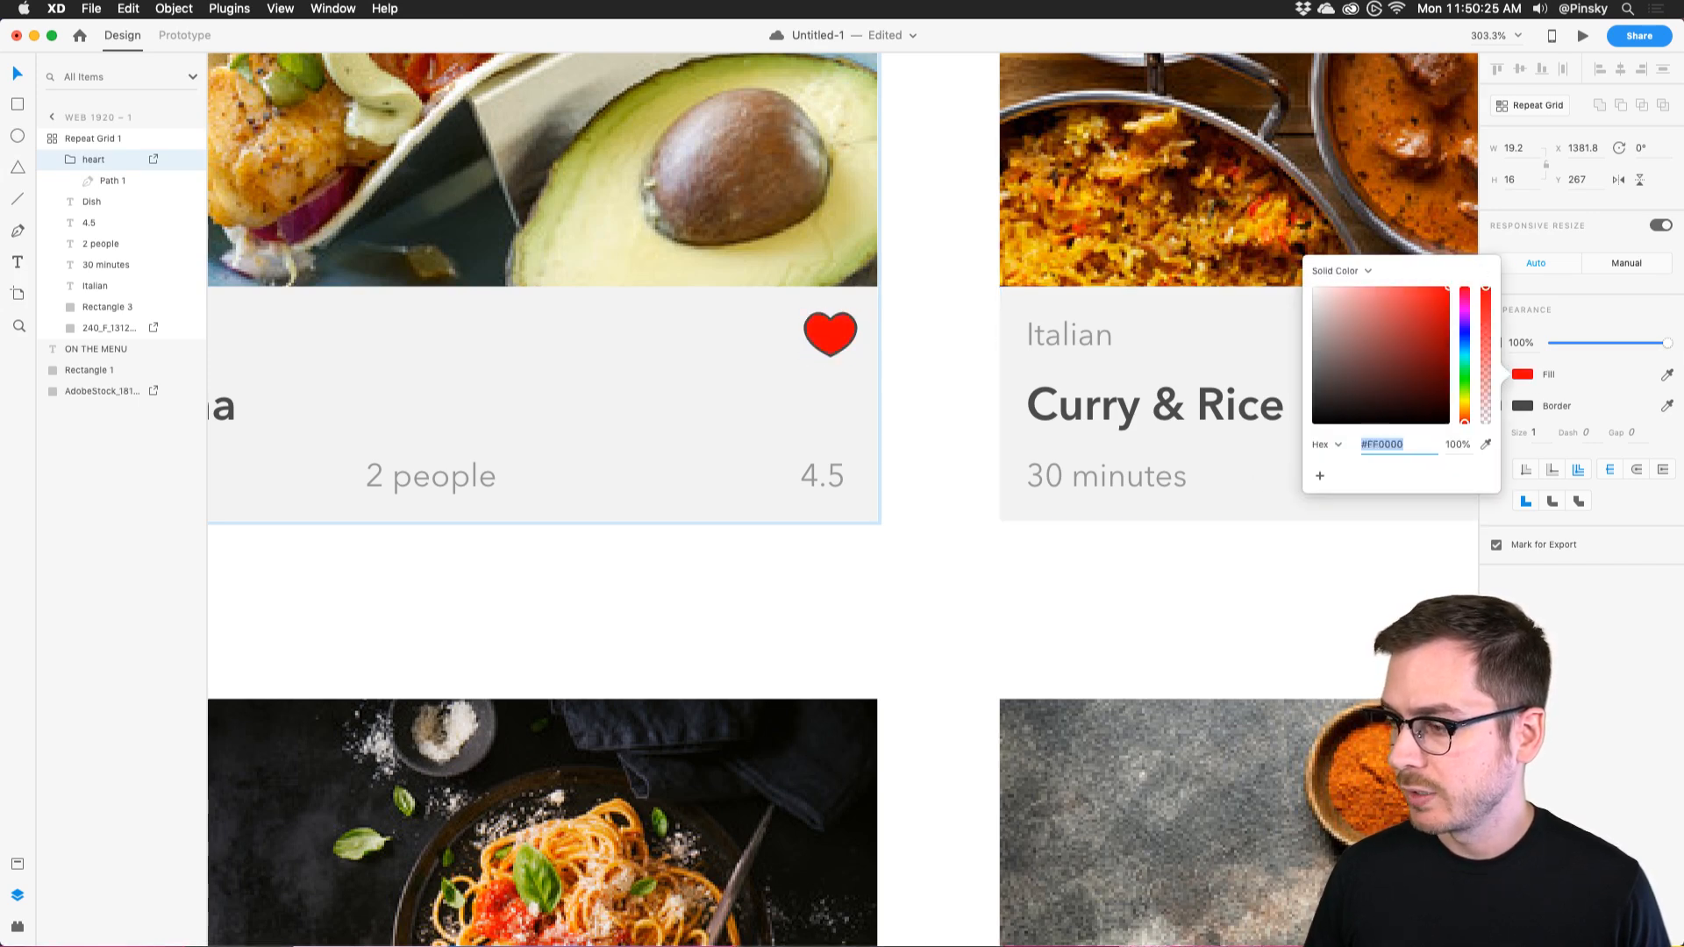
pyautogui.click(1496, 406)
pyautogui.click(1496, 406)
pyautogui.hscroll(10, 1281, 408)
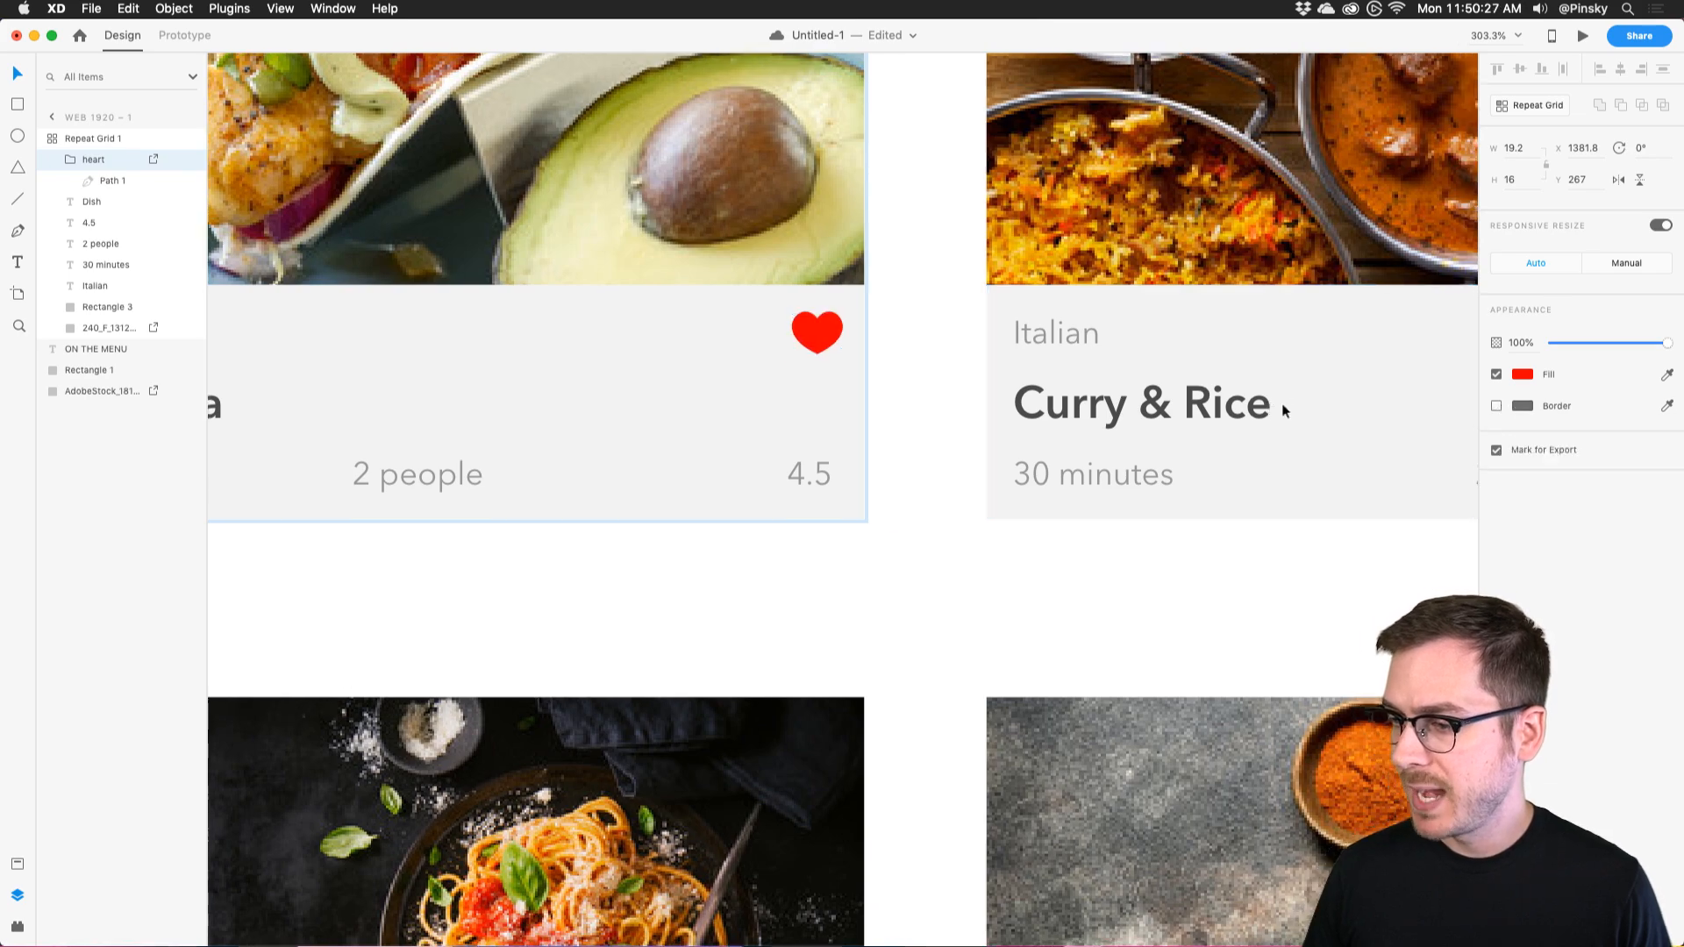
pyautogui.scroll(-10, 1283, 412)
pyautogui.scroll(-3, 1280, 412)
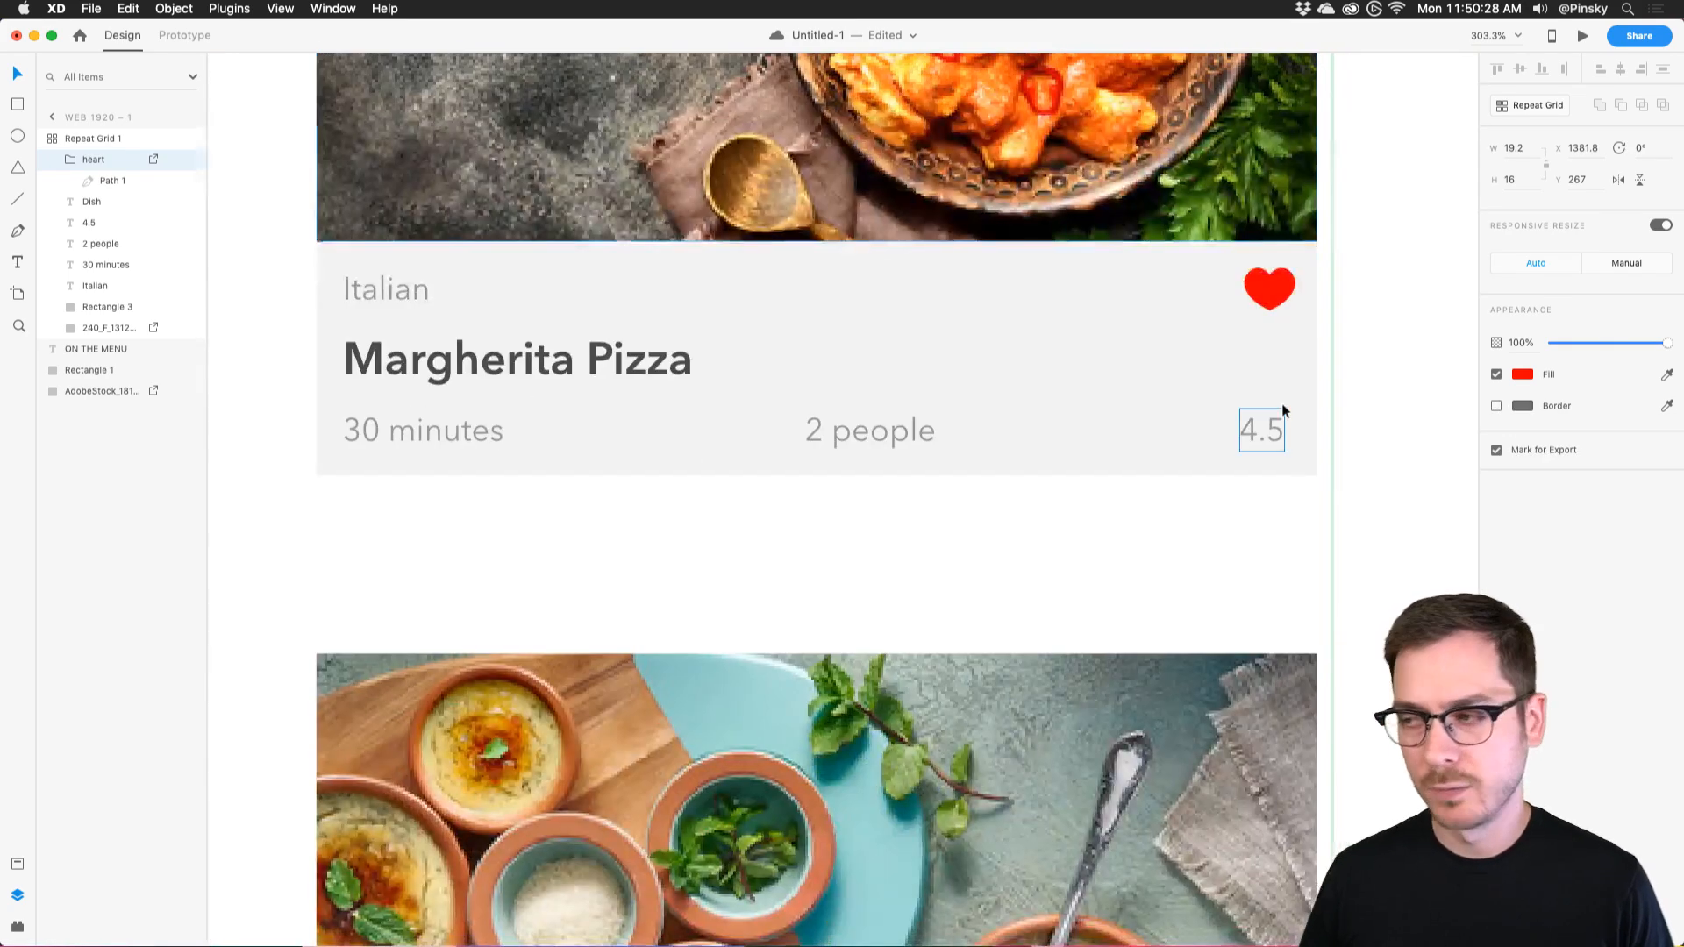
pyautogui.hscroll(-10, 983, 353)
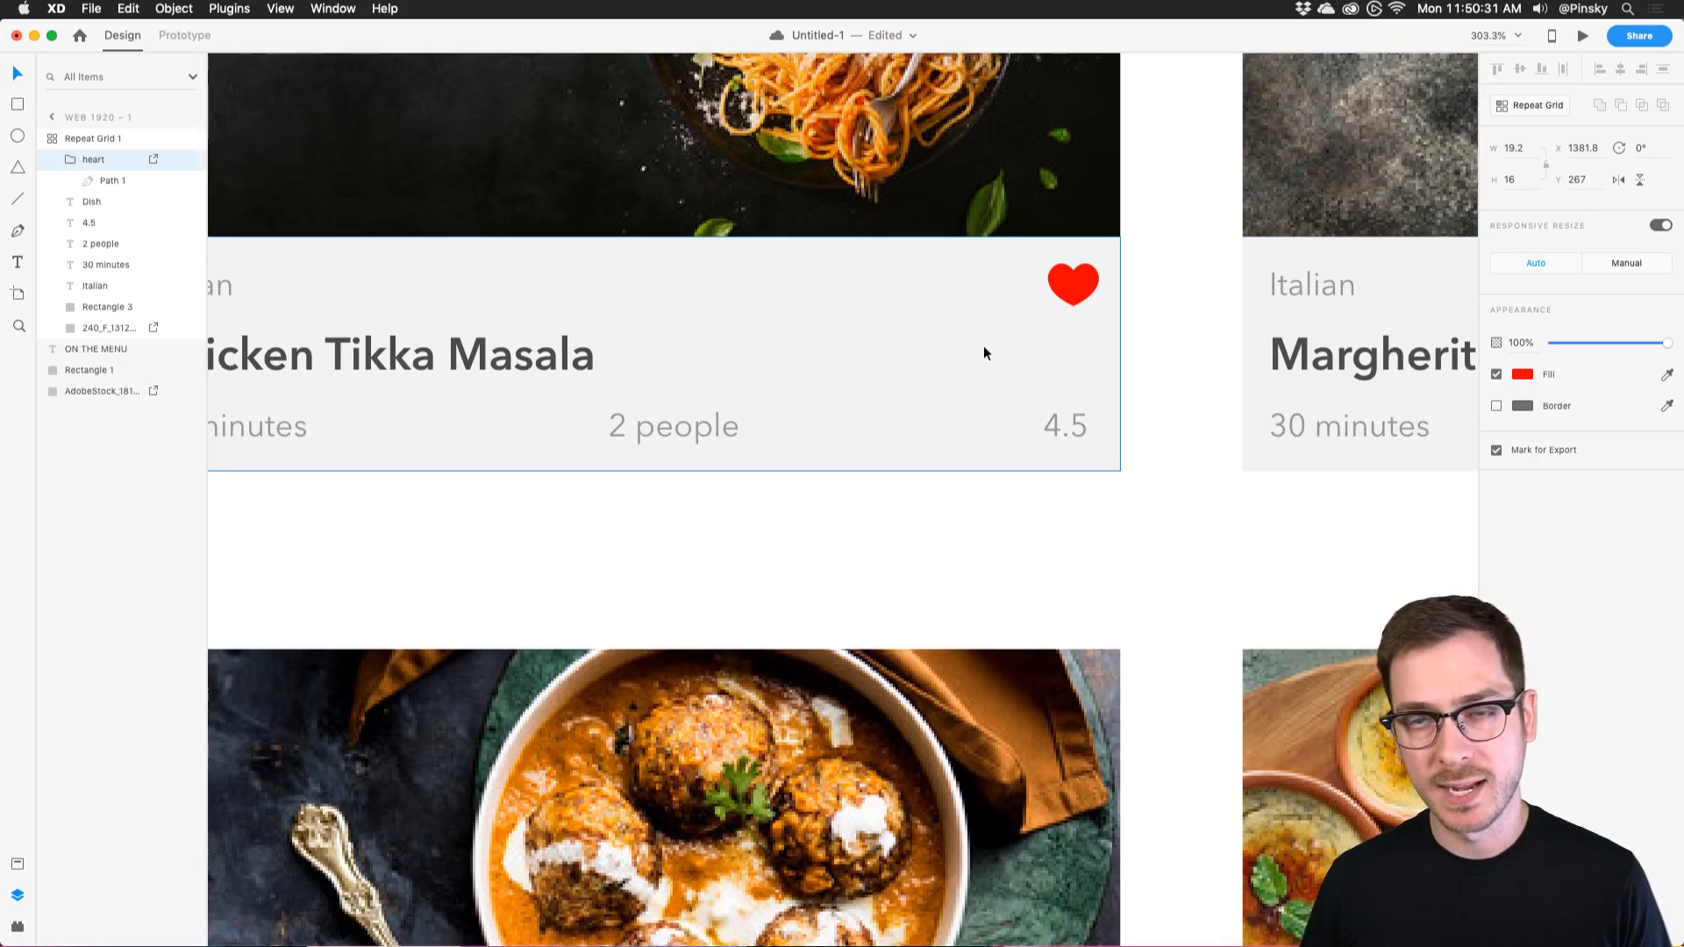
pyautogui.scroll(-3, 982, 345)
pyautogui.hscroll(-10, 982, 345)
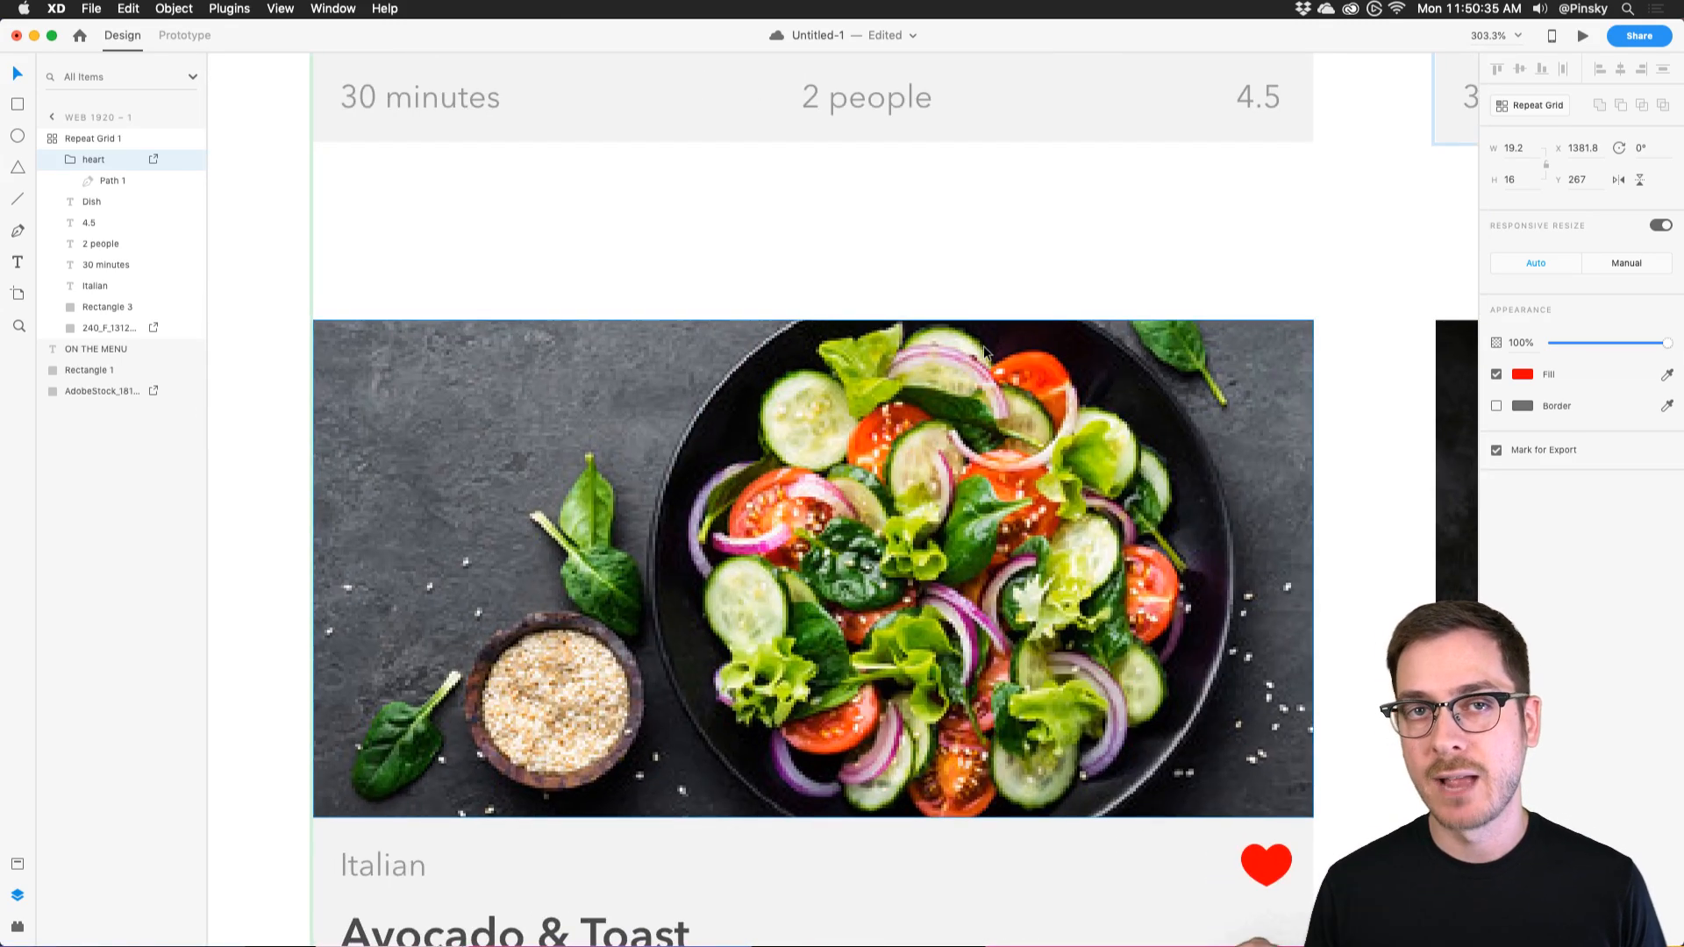
pyautogui.scroll(-5, 983, 353)
pyautogui.hscroll(2, 983, 353)
# Undo back to the outlined hearts and raise the heart's border size to 2.
pyautogui.press('super+z')
pyautogui.press('super+z')
pyautogui.press('super+z')
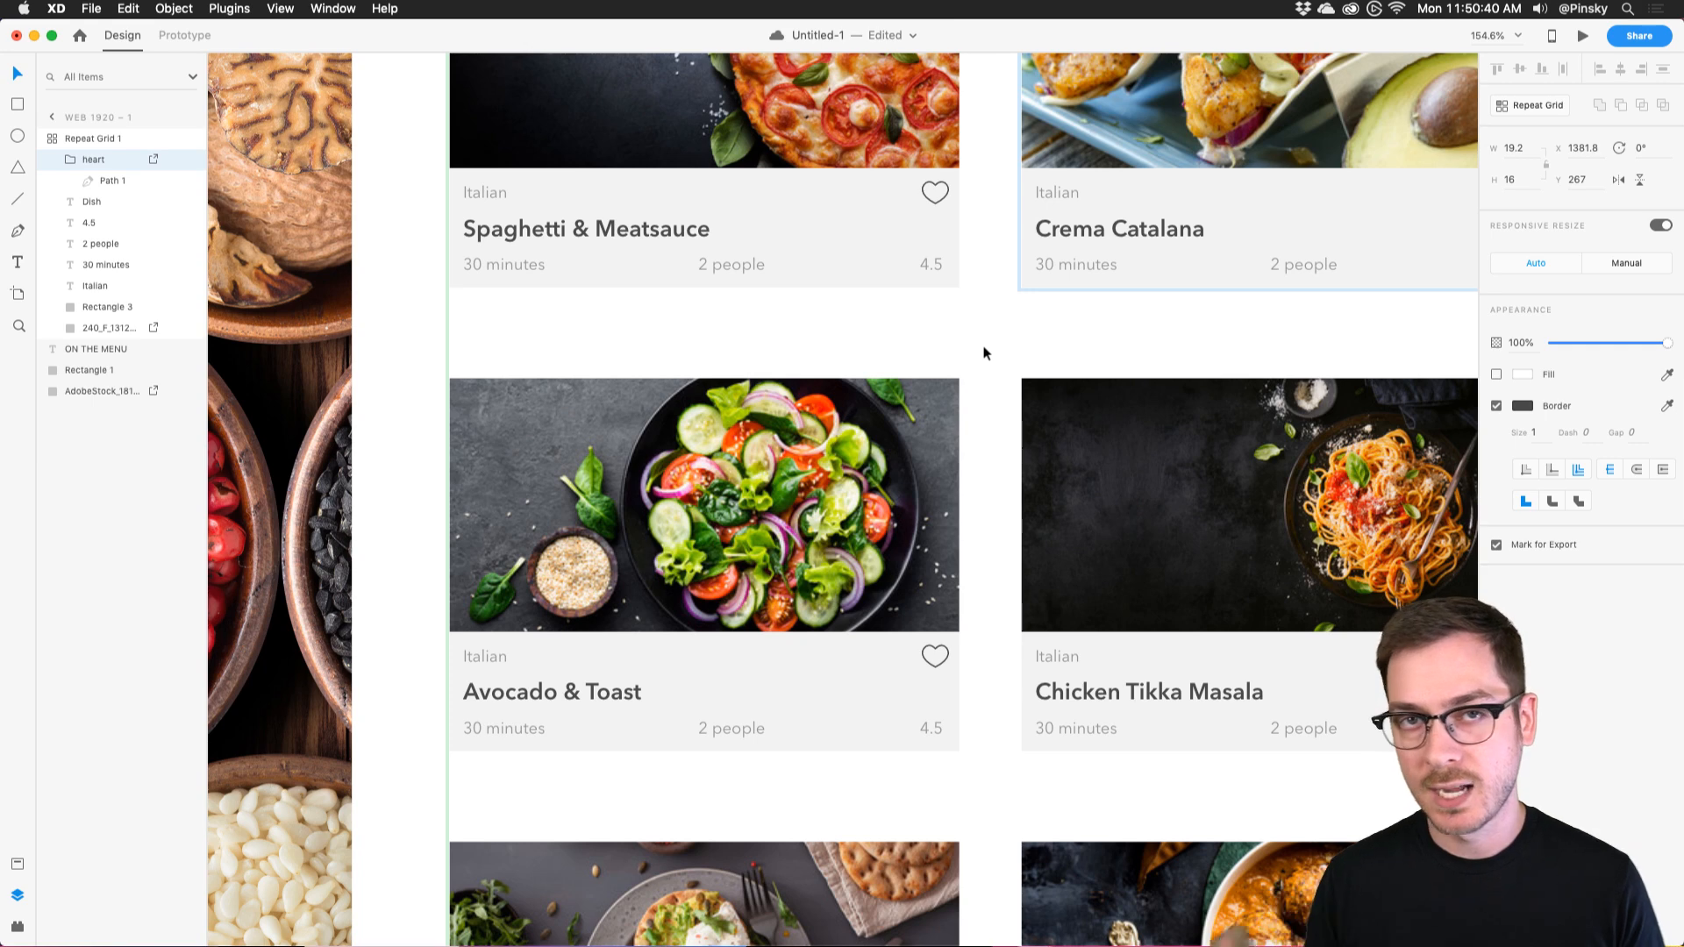
pyautogui.scroll(5, 968, 178)
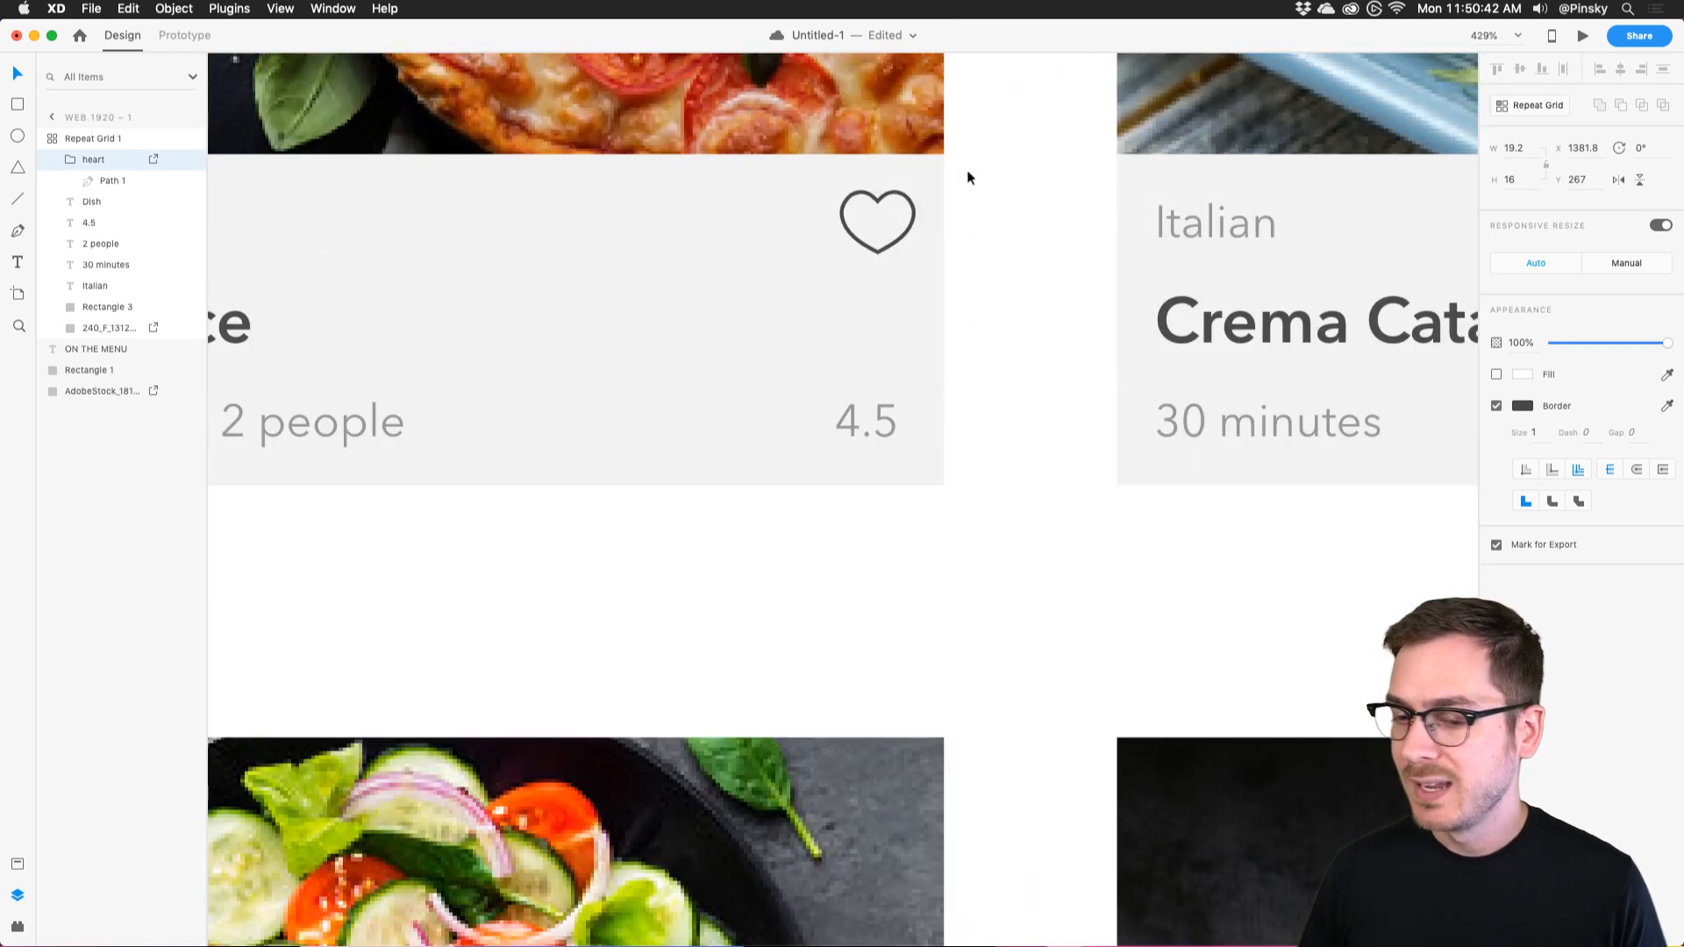
pyautogui.click(946, 183)
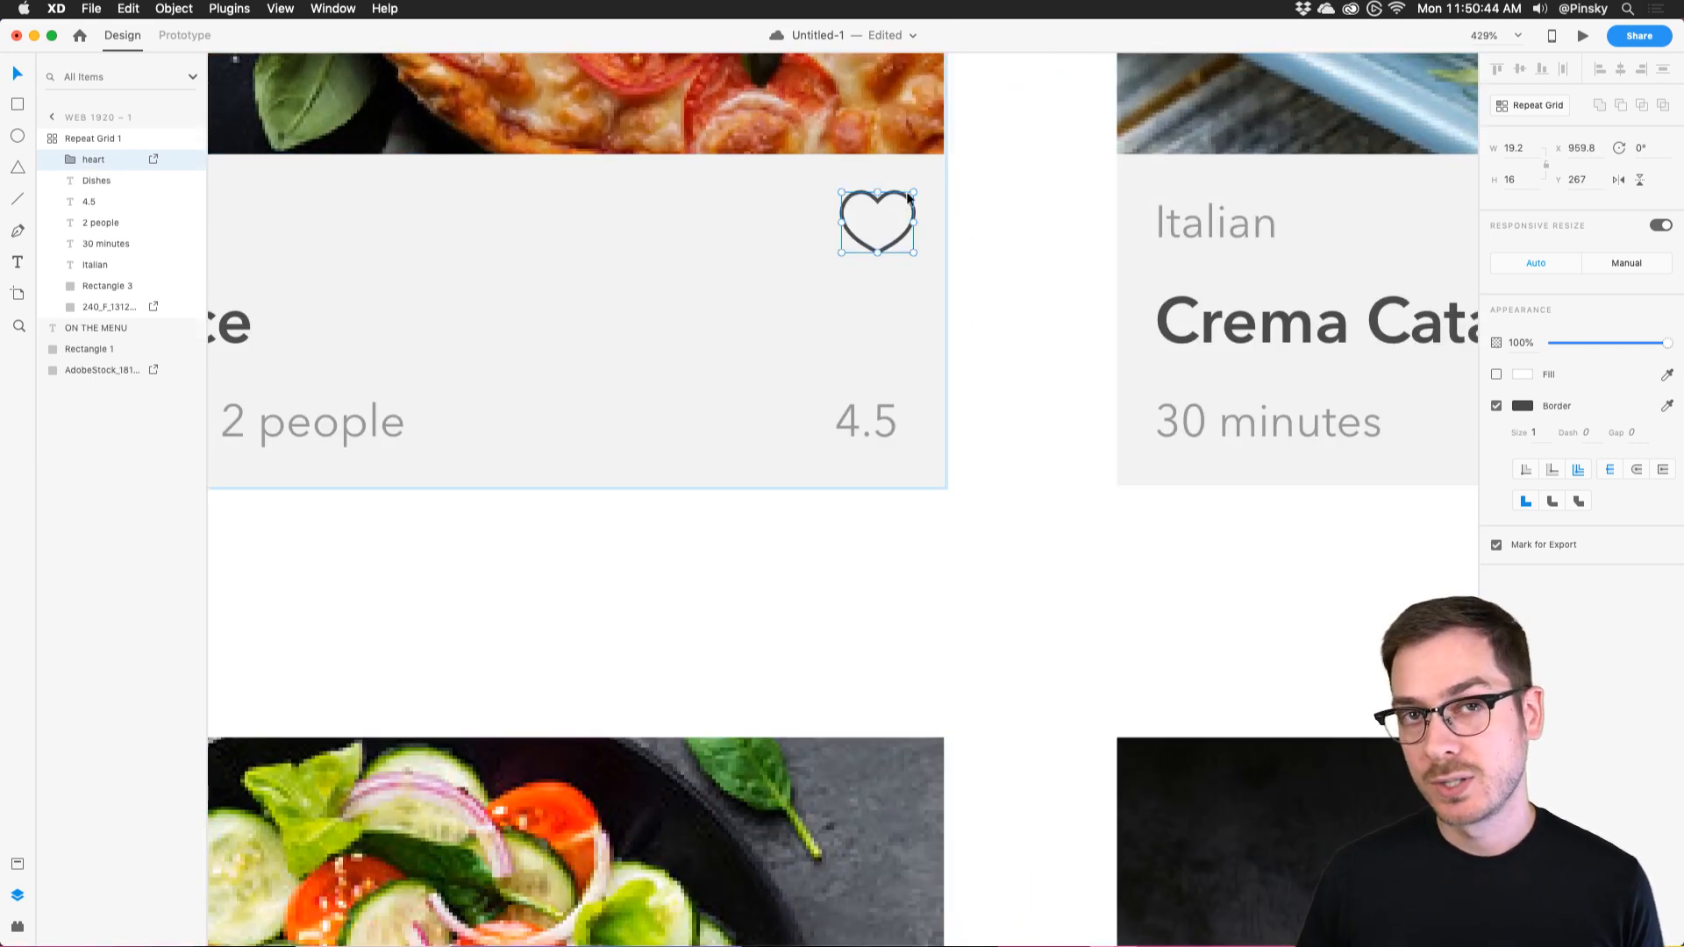
pyautogui.scroll(-5, 907, 191)
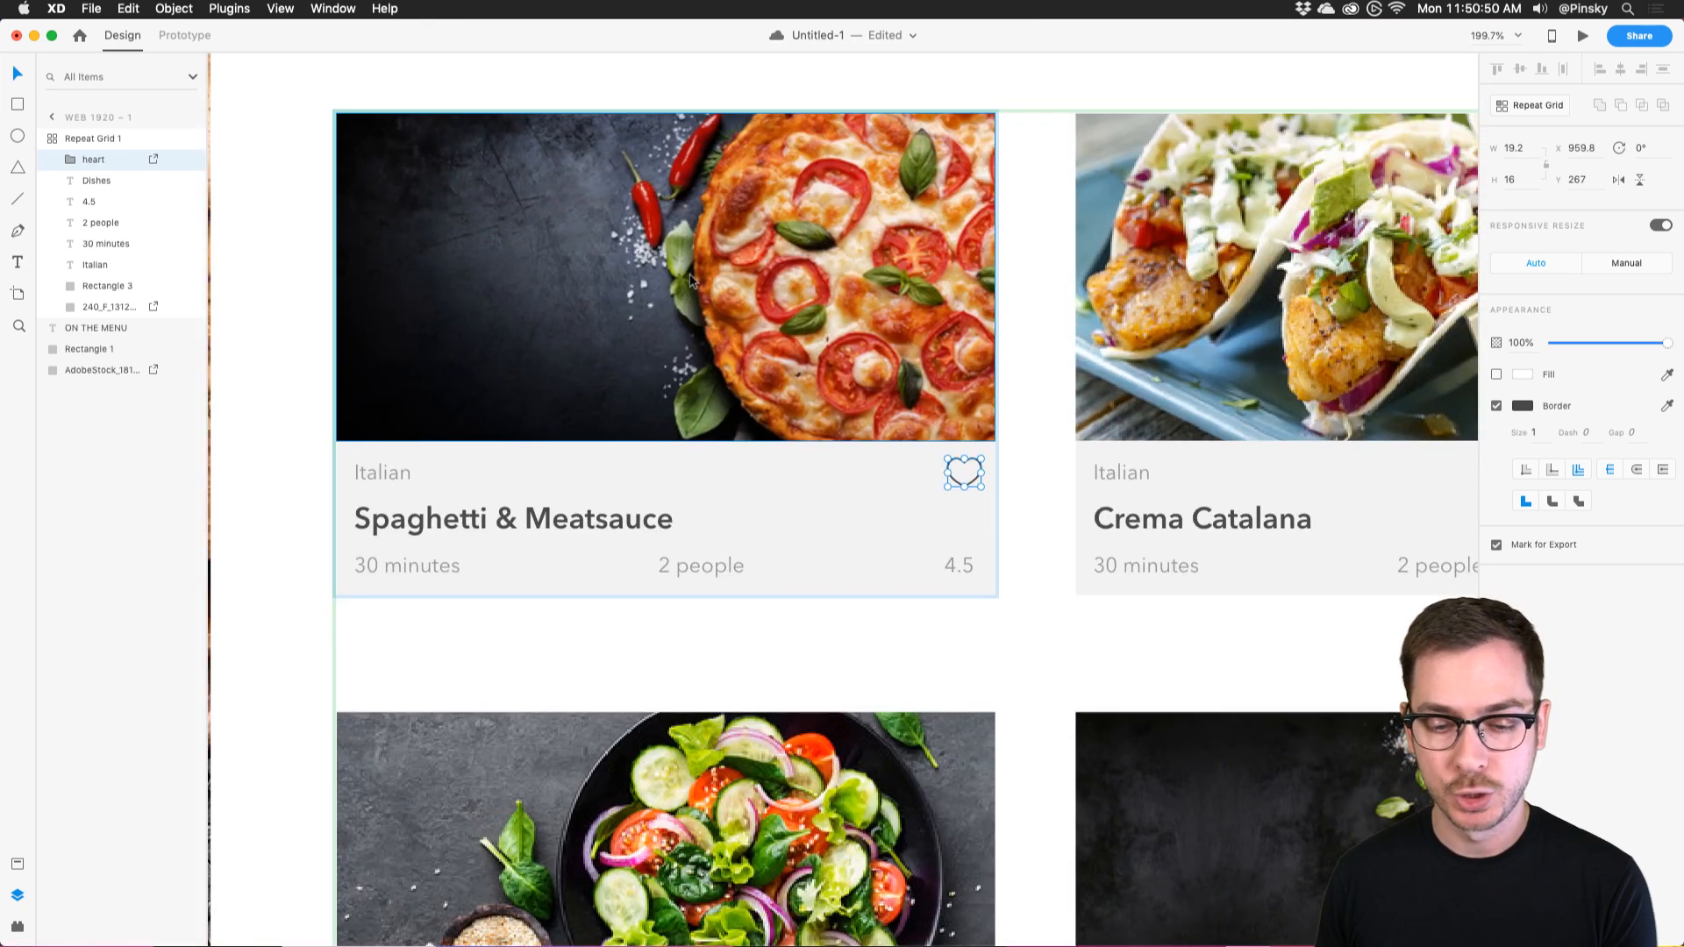
pyautogui.scroll(4, 1018, 466)
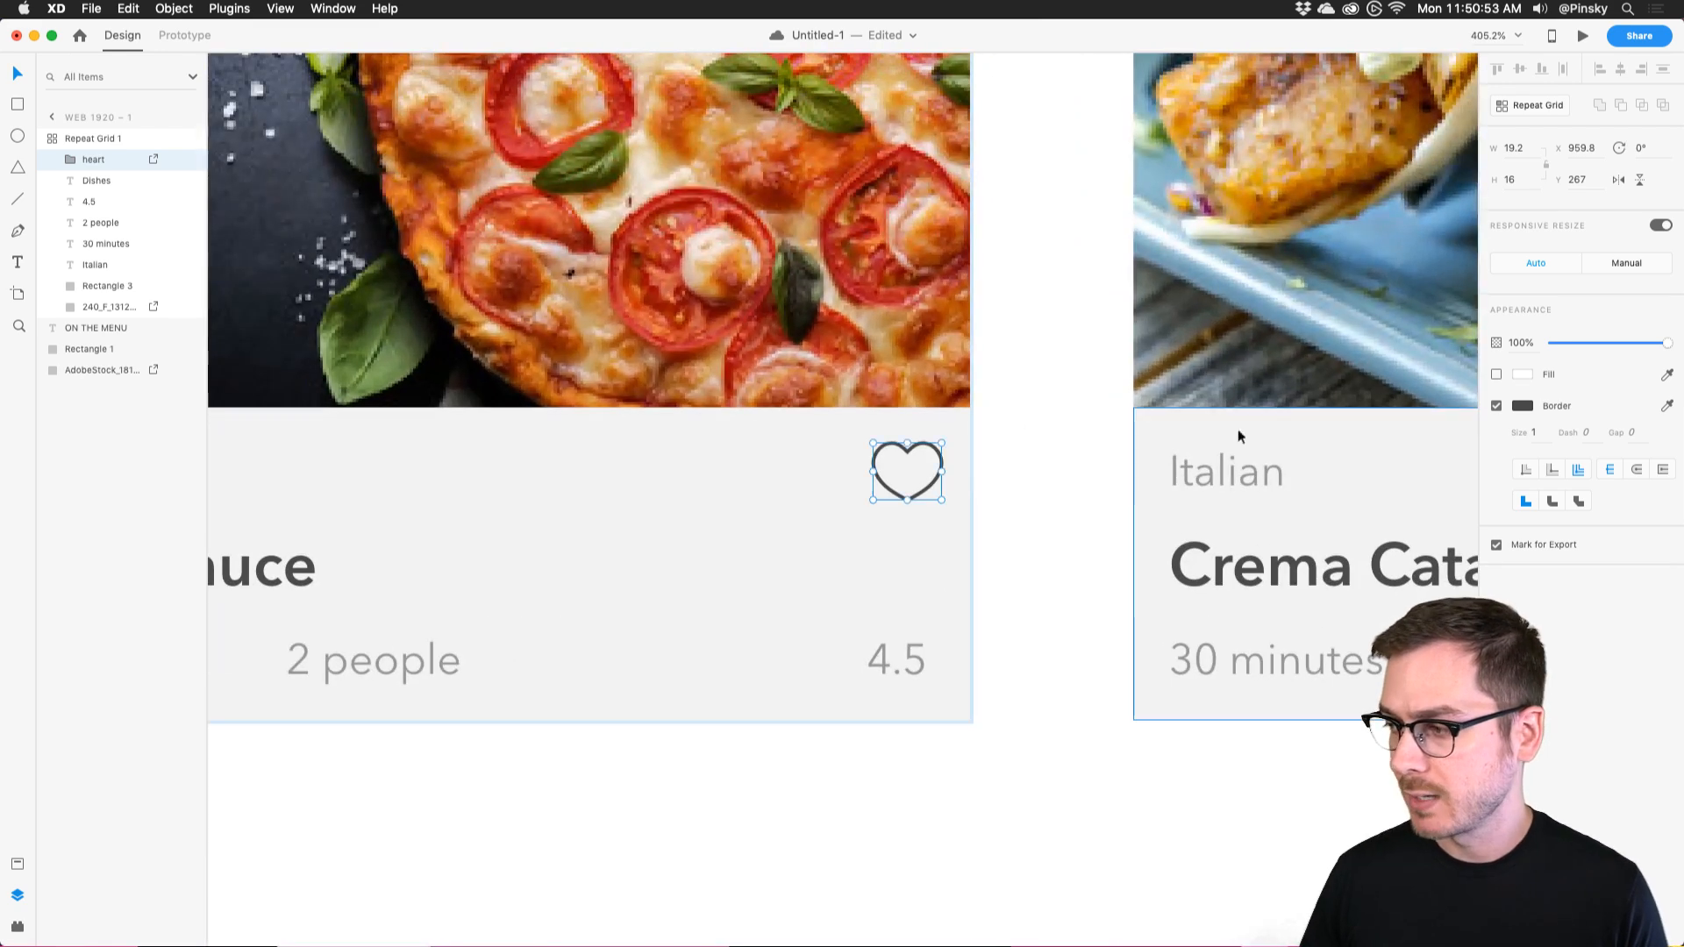
pyautogui.press('Up')
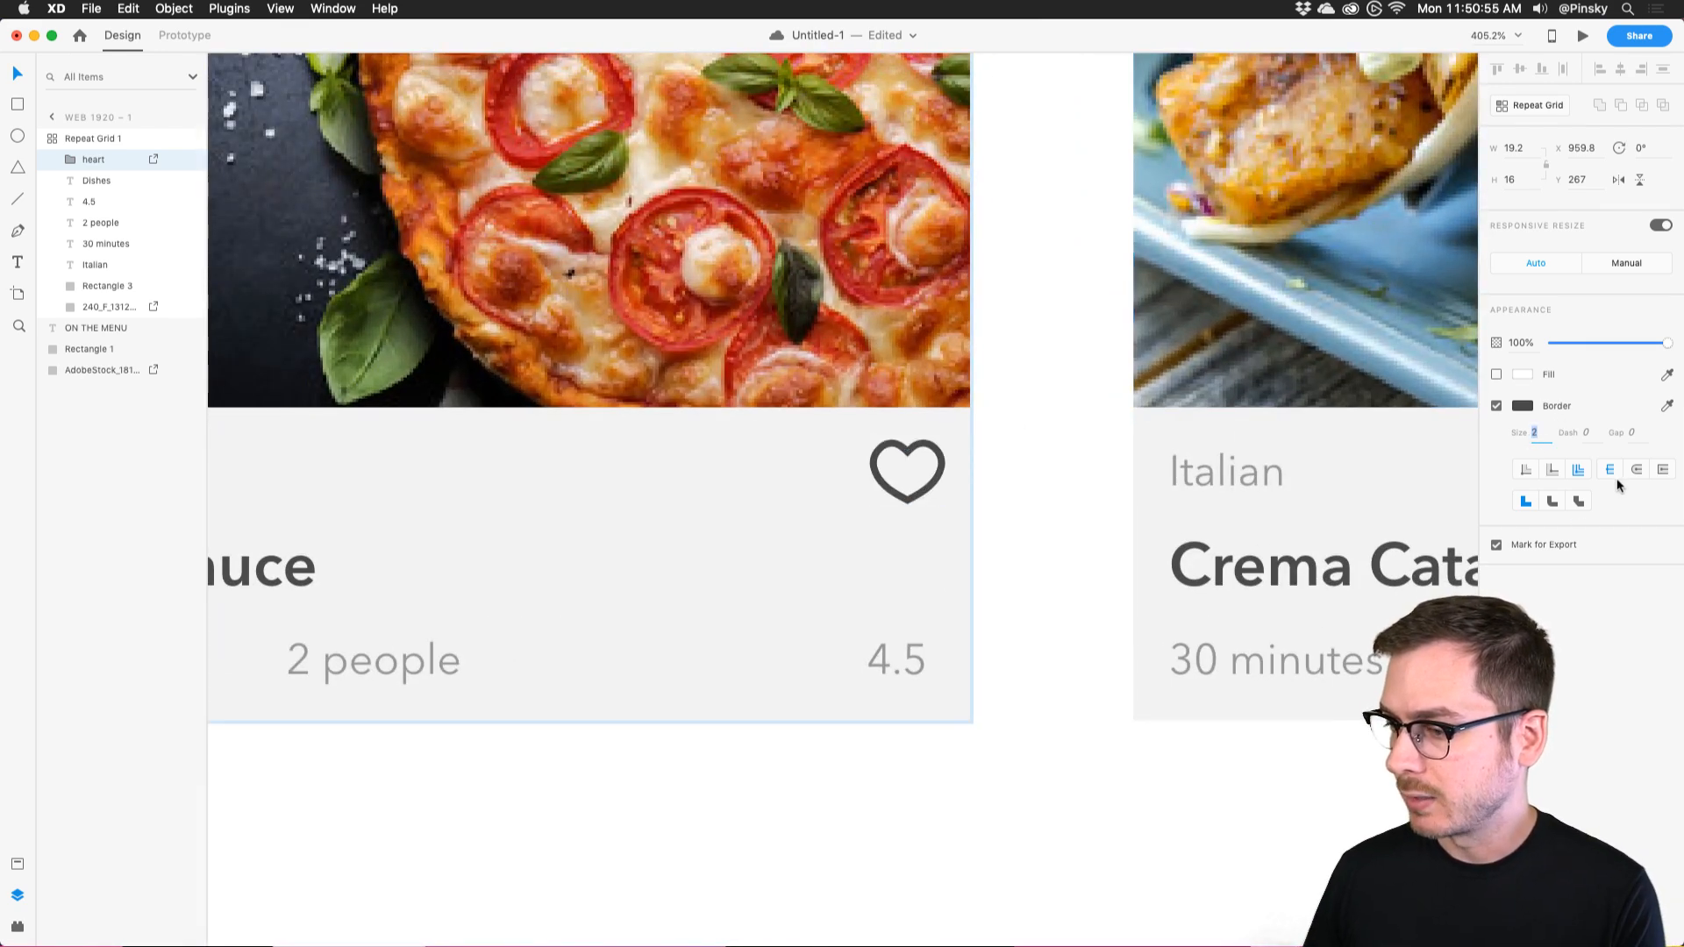
# Make the heart a component and find it as 'heart' in the Assets panel.
pyautogui.rightClick(935, 445)
pyautogui.click(1015, 627)
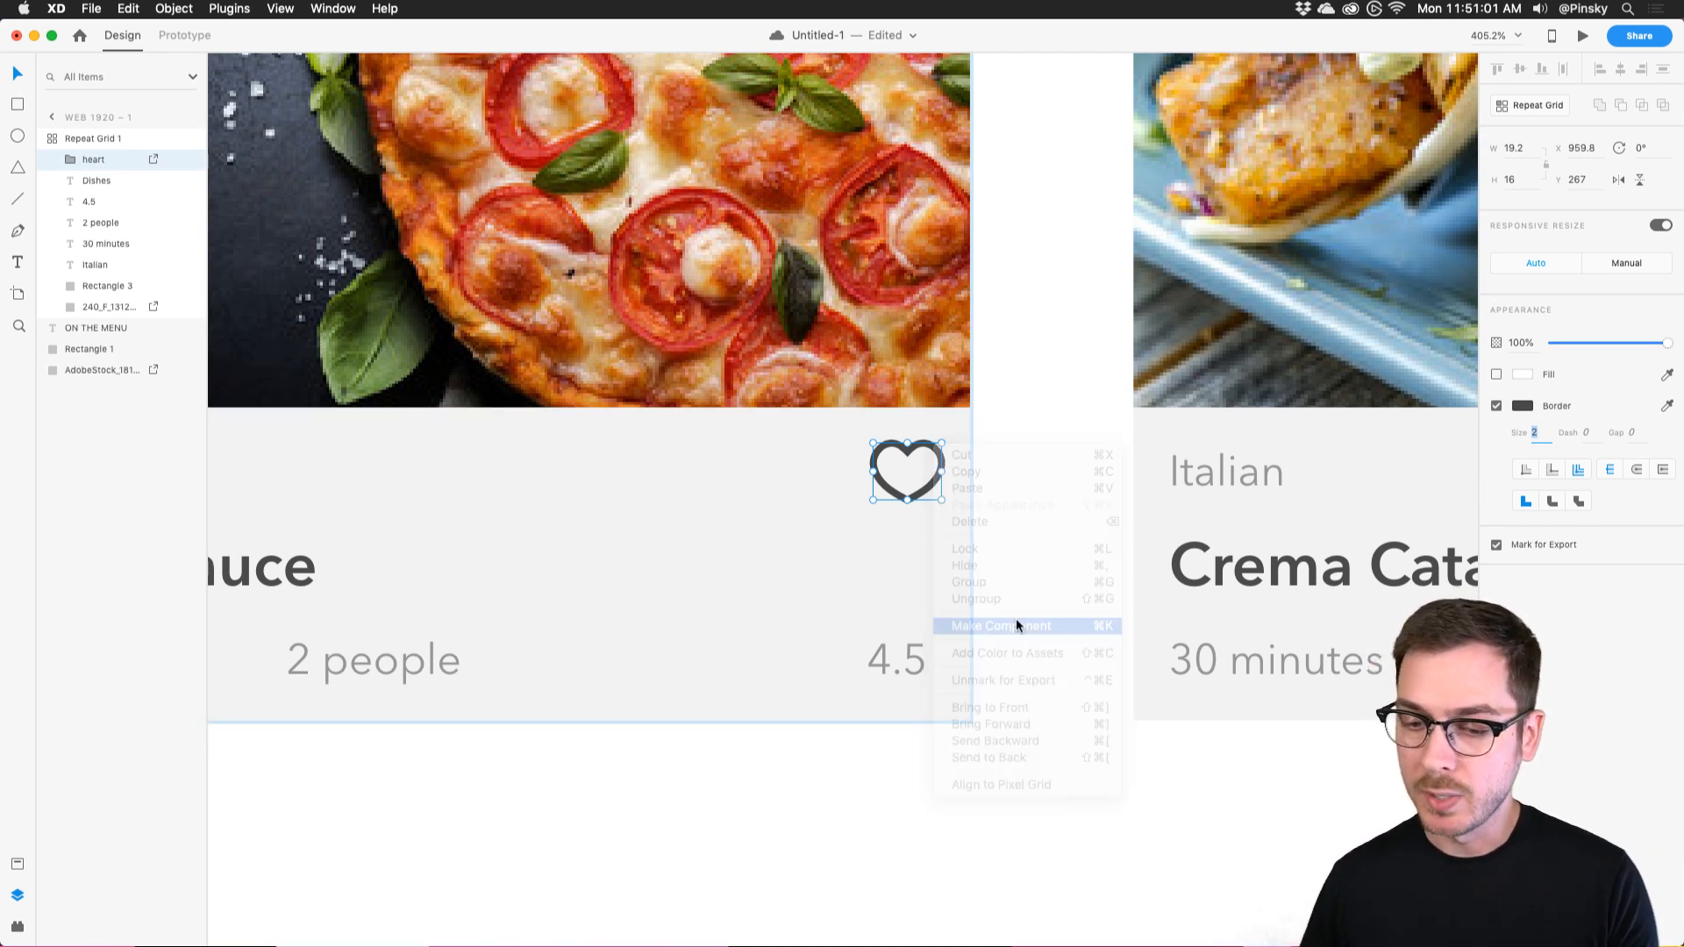
pyautogui.click(17, 864)
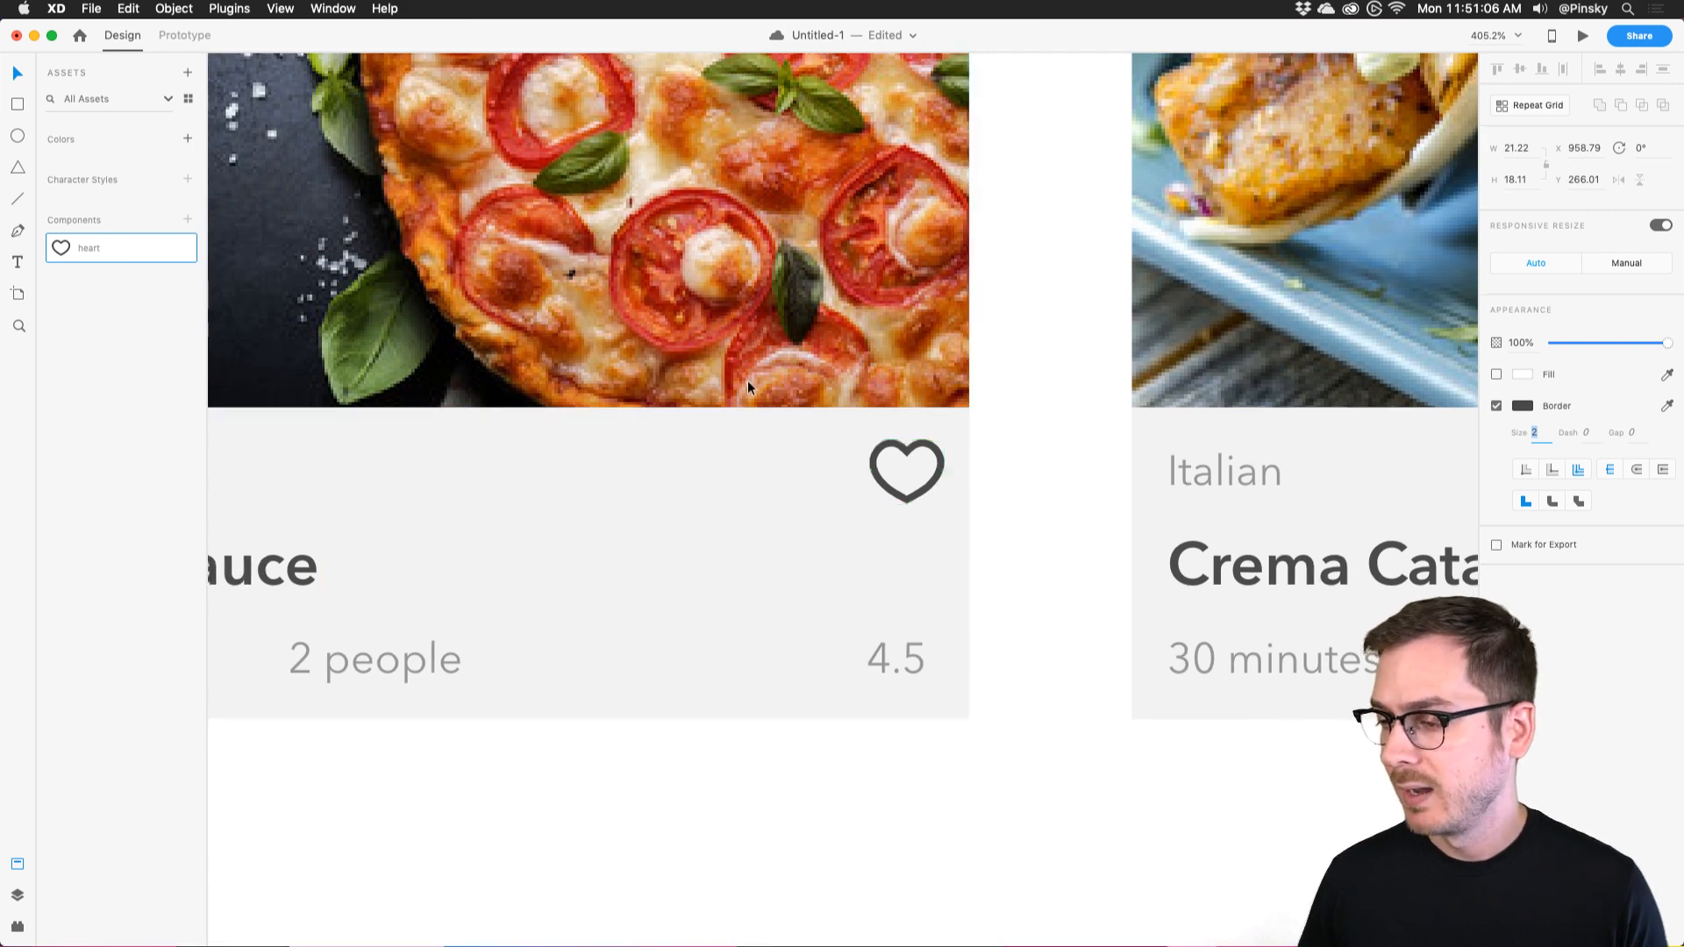
pyautogui.scroll(-5, 747, 381)
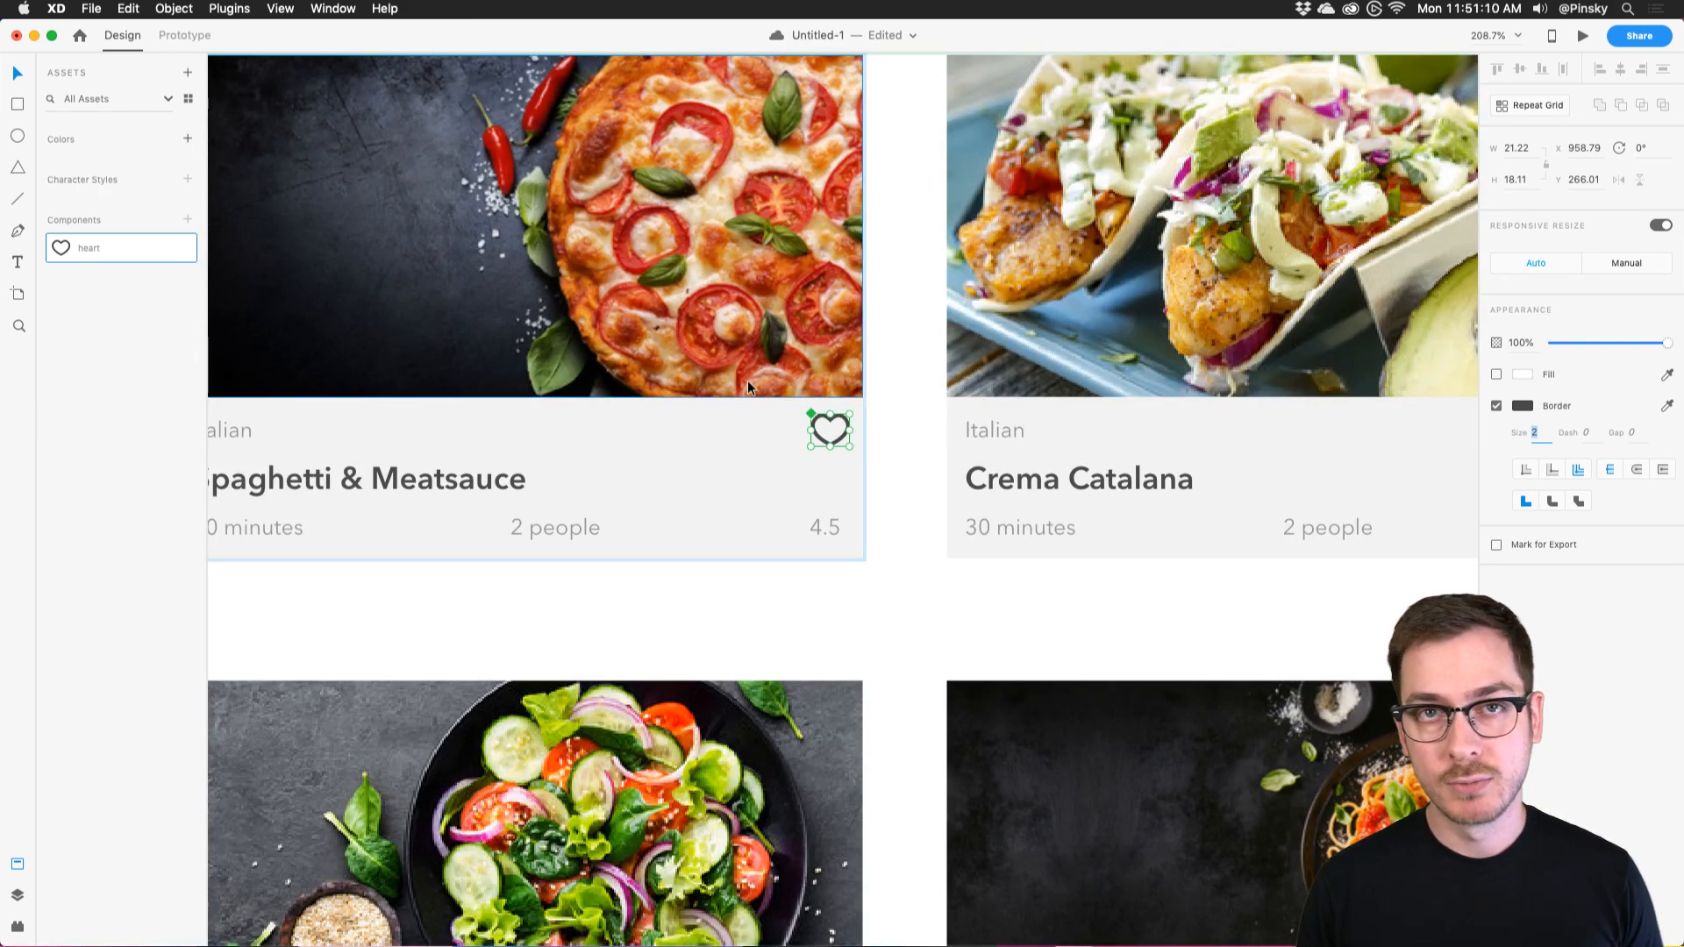
pyautogui.hscroll(6, 748, 387)
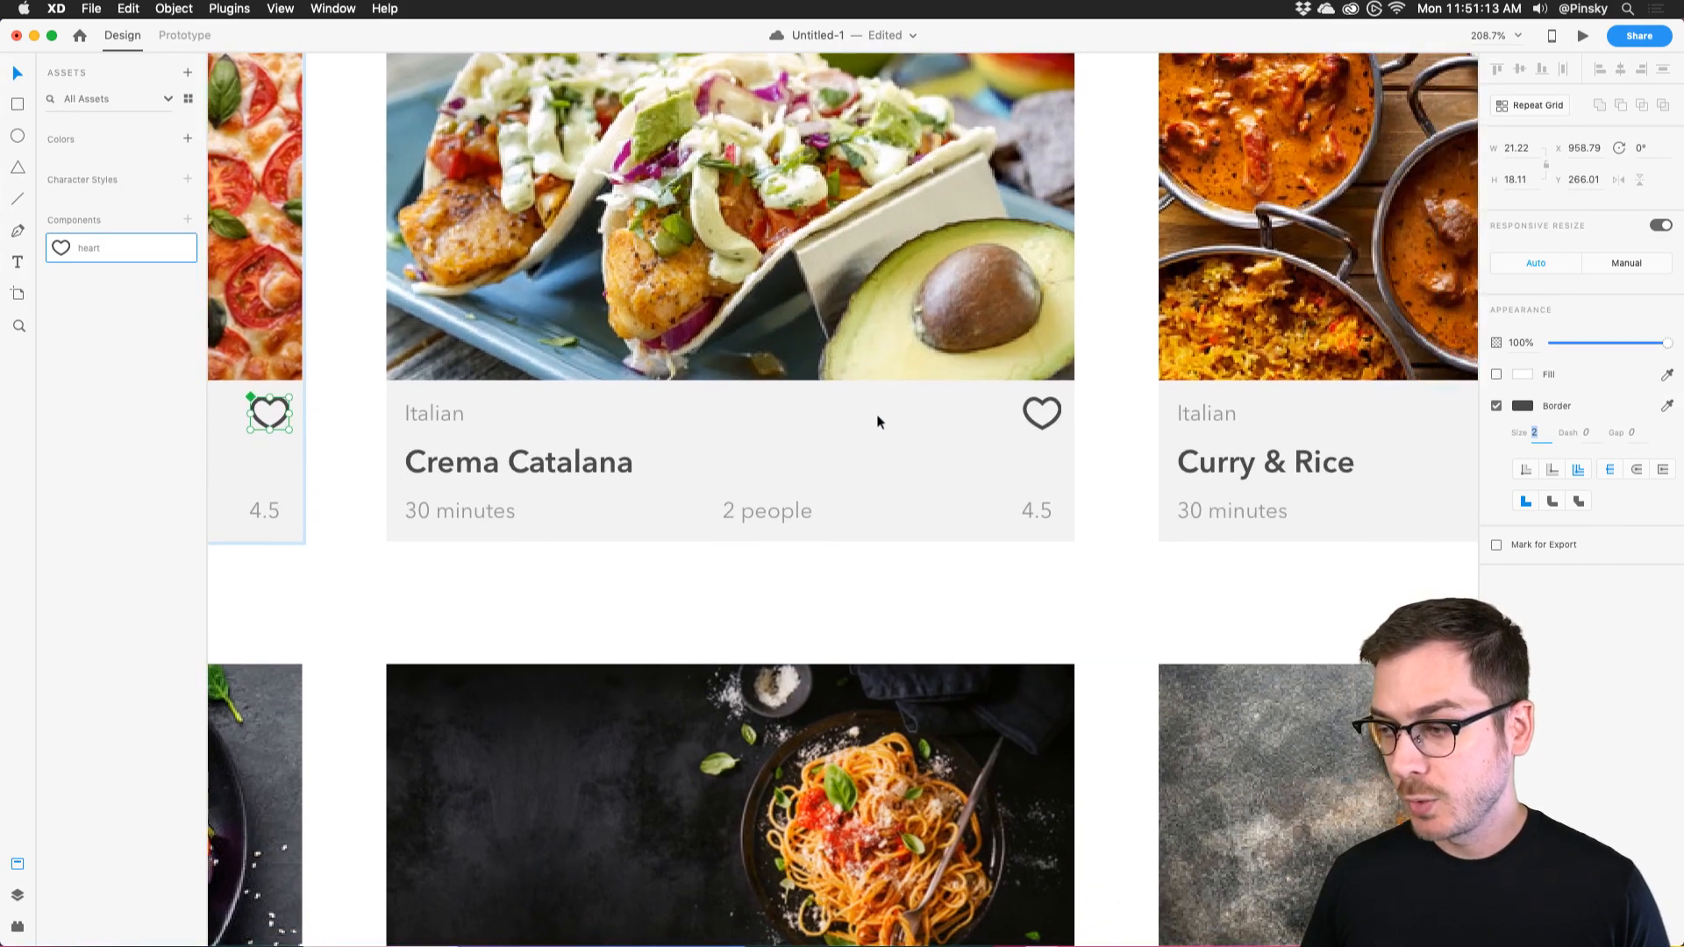
pyautogui.hscroll(-2, 1067, 403)
pyautogui.scroll(5, 1071, 397)
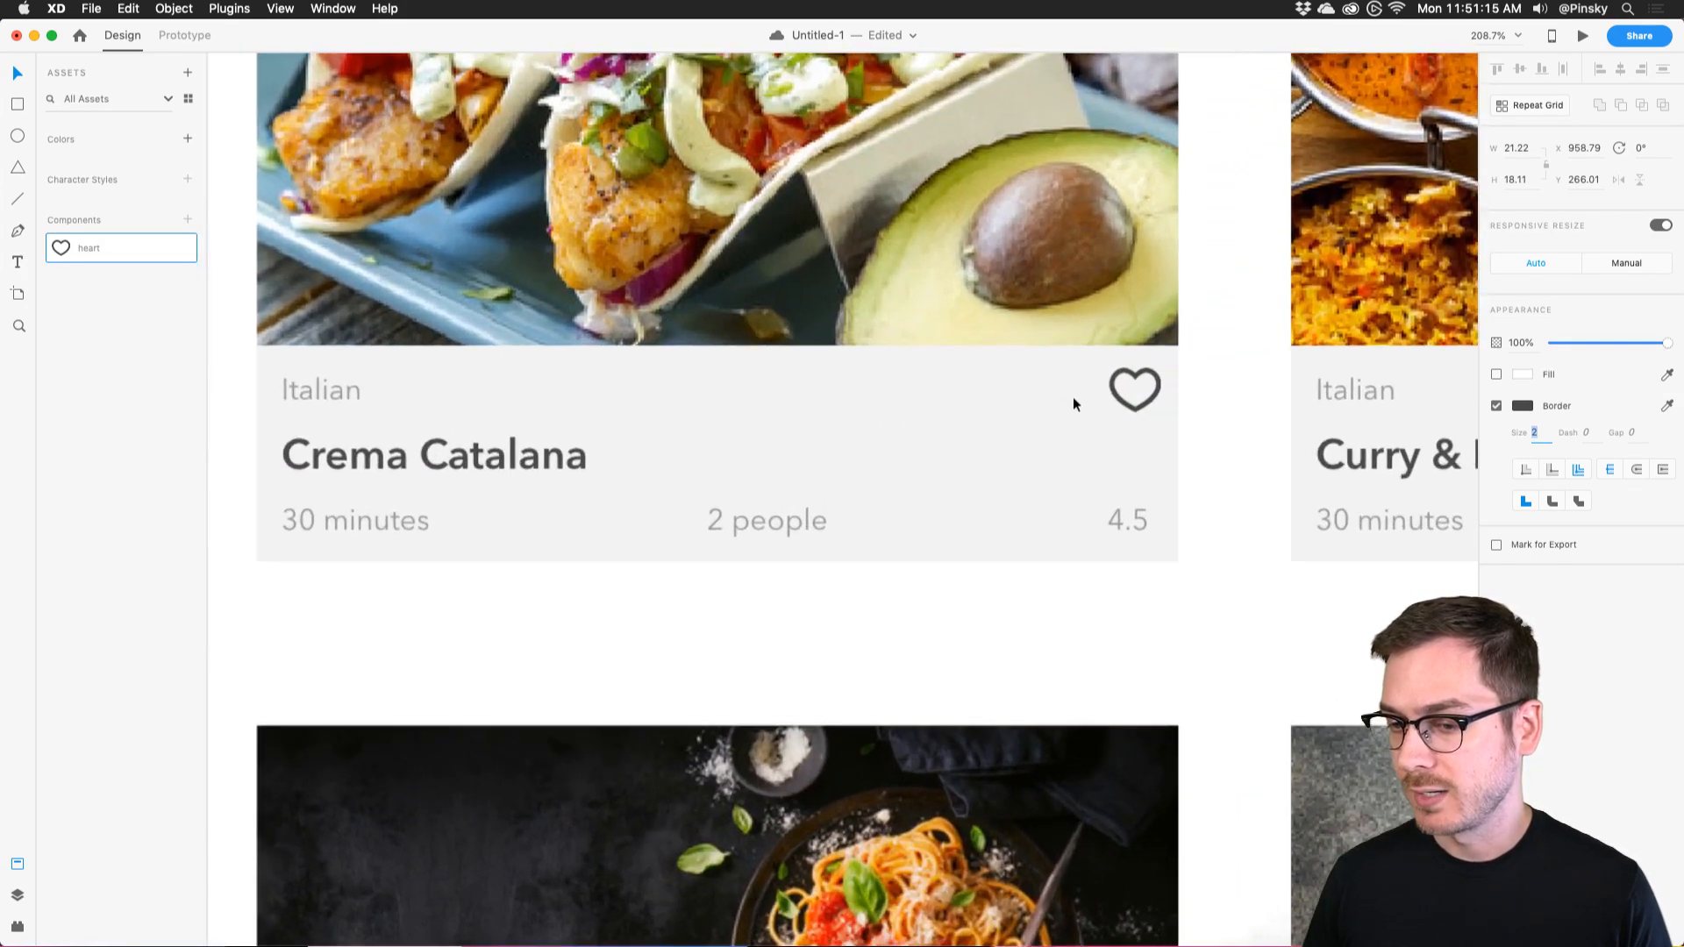
# Make the Crema Catalana heart solid red without border, fit the artboard, then switch to Chrome.
pyautogui.click(1358, 364)
pyautogui.click(1497, 375)
pyautogui.click(1523, 374)
pyautogui.moveTo(1418, 356); pyautogui.dragTo(1501, 223)
pyautogui.click(1577, 601)
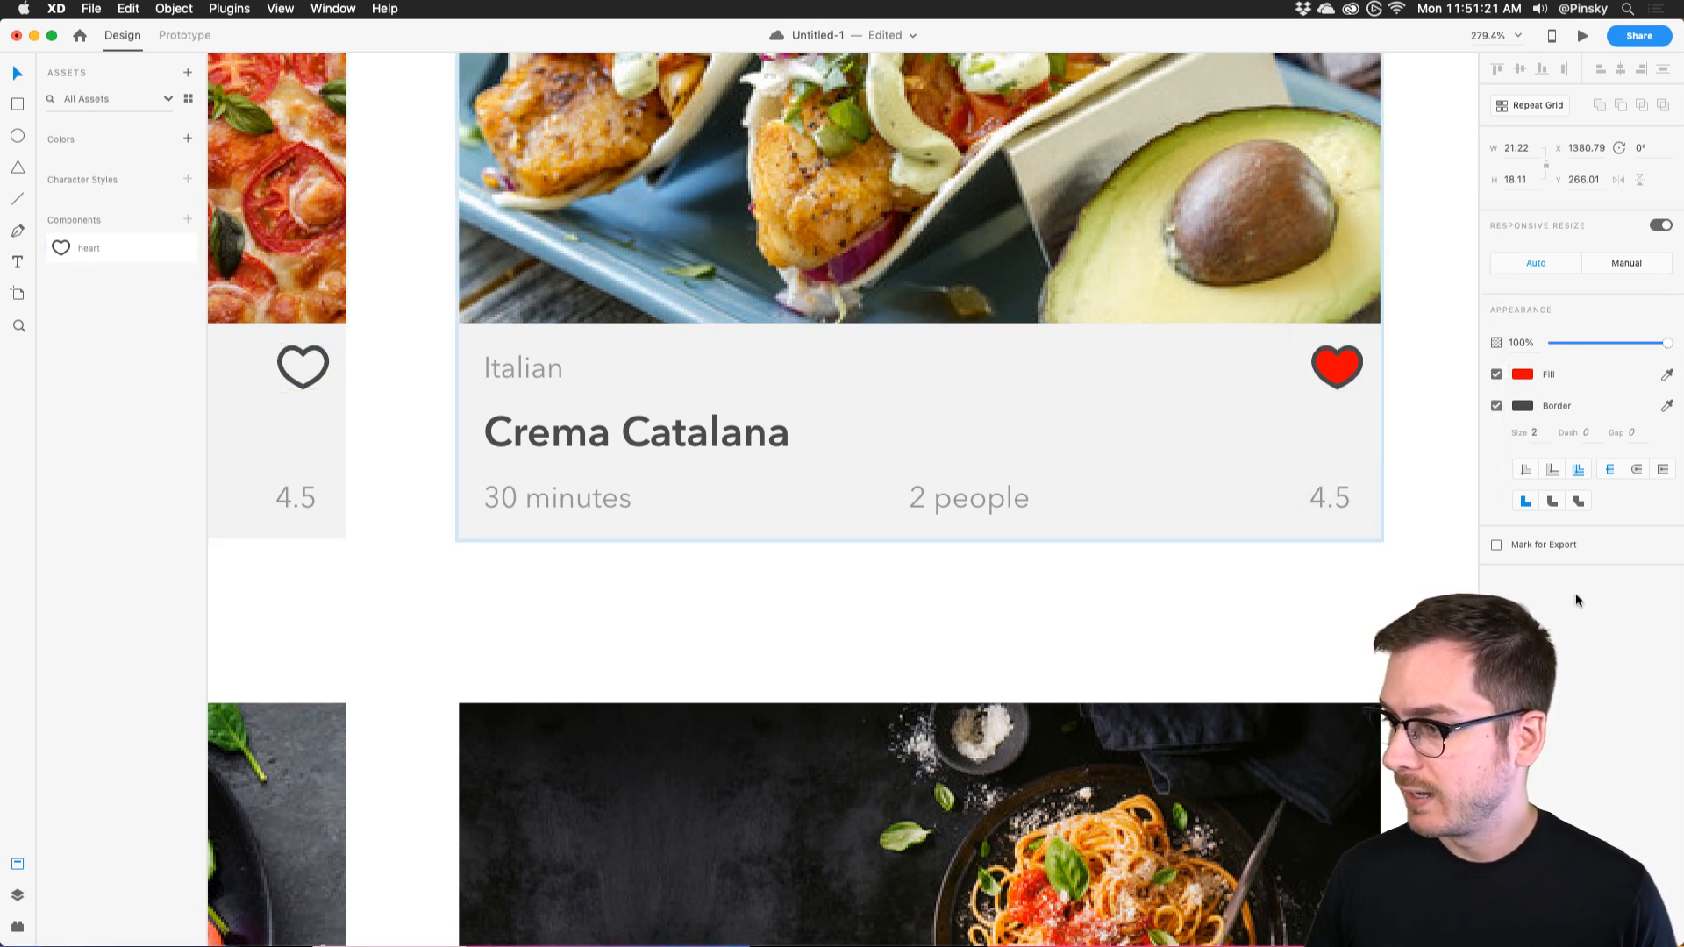
pyautogui.click(1496, 406)
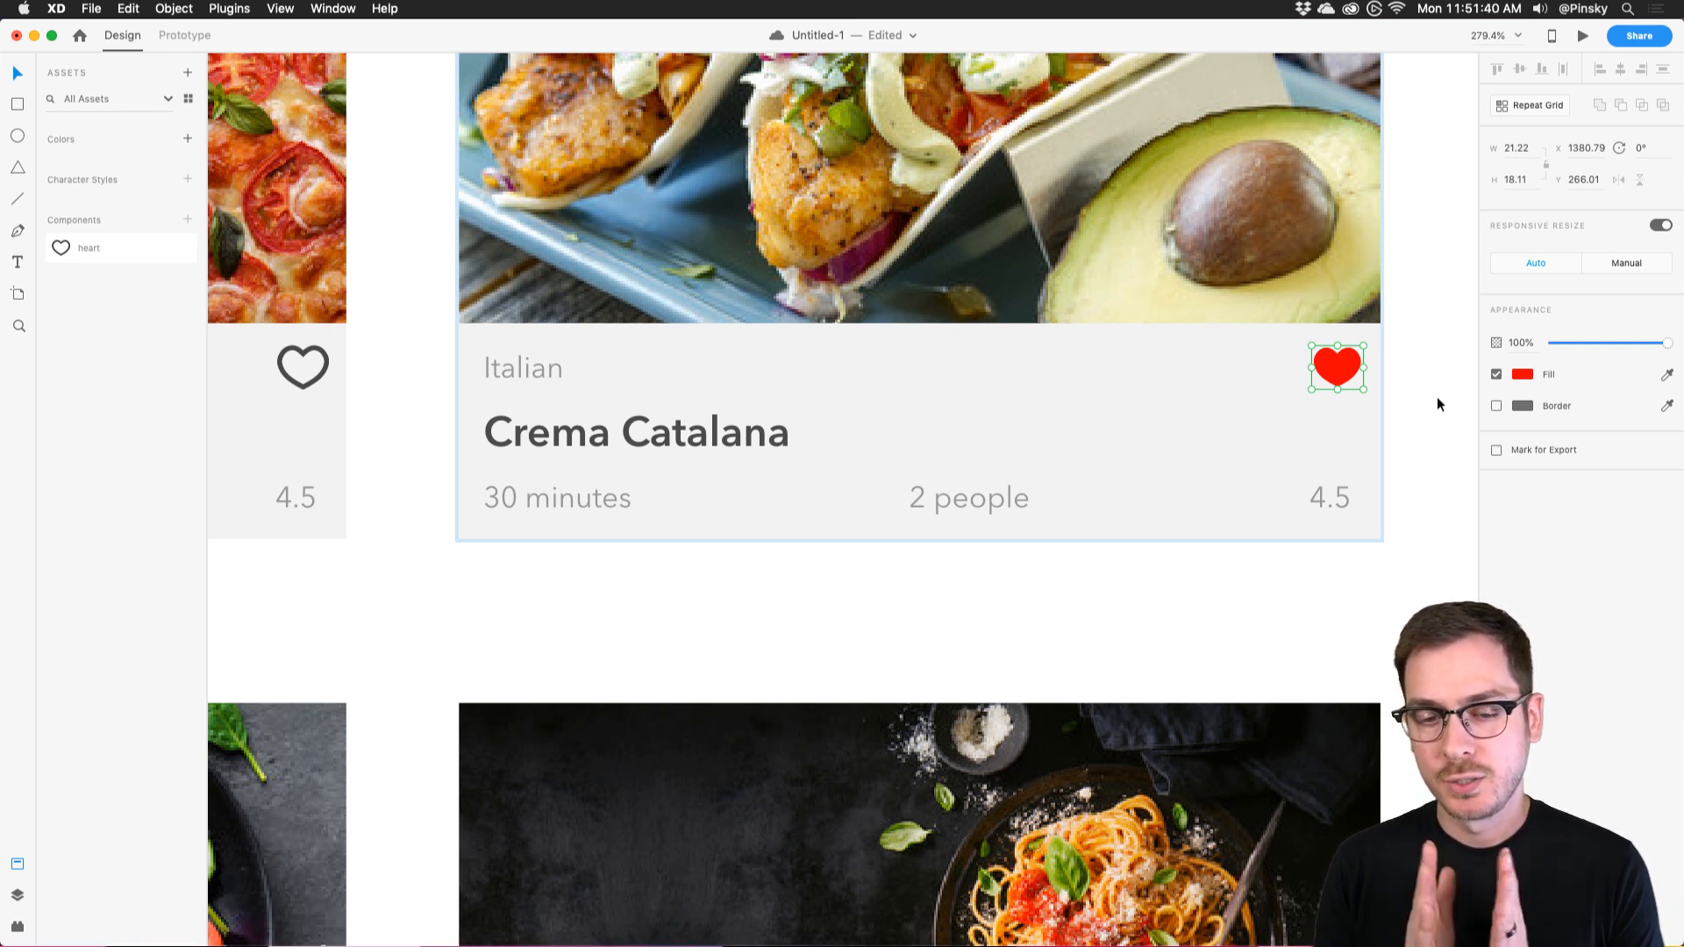
pyautogui.press('super+0')
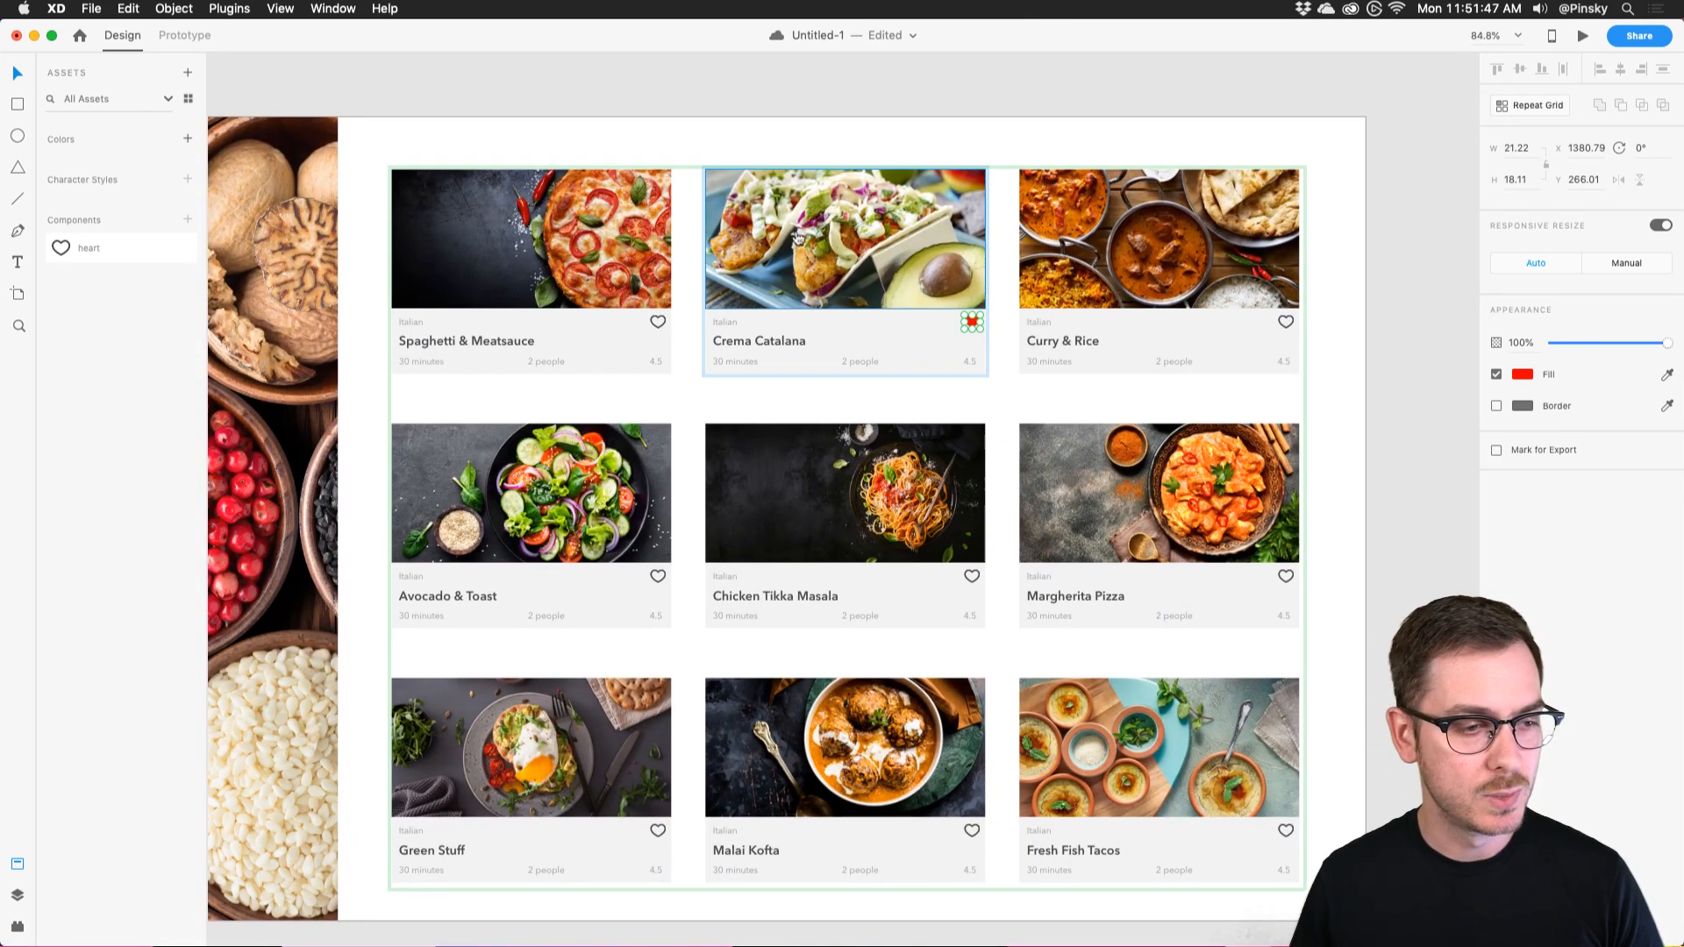
pyautogui.press('super+Tab')
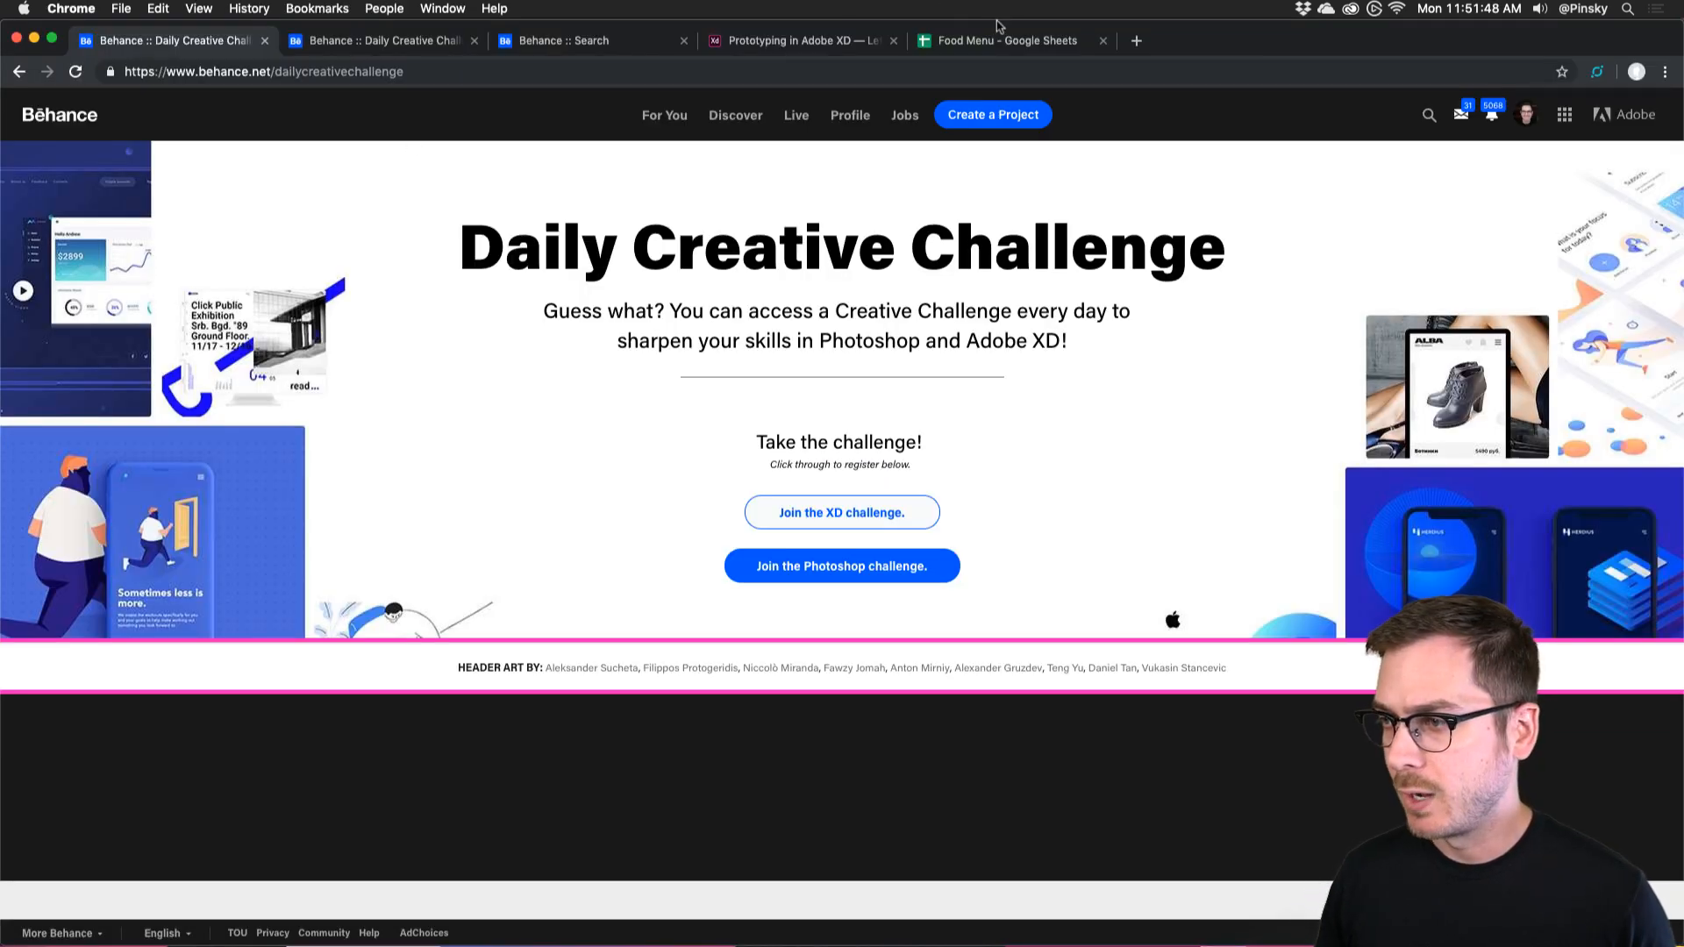
# Switch to the 'Food Menu – Google Sheets' tab in Chrome.
pyautogui.click(1002, 41)
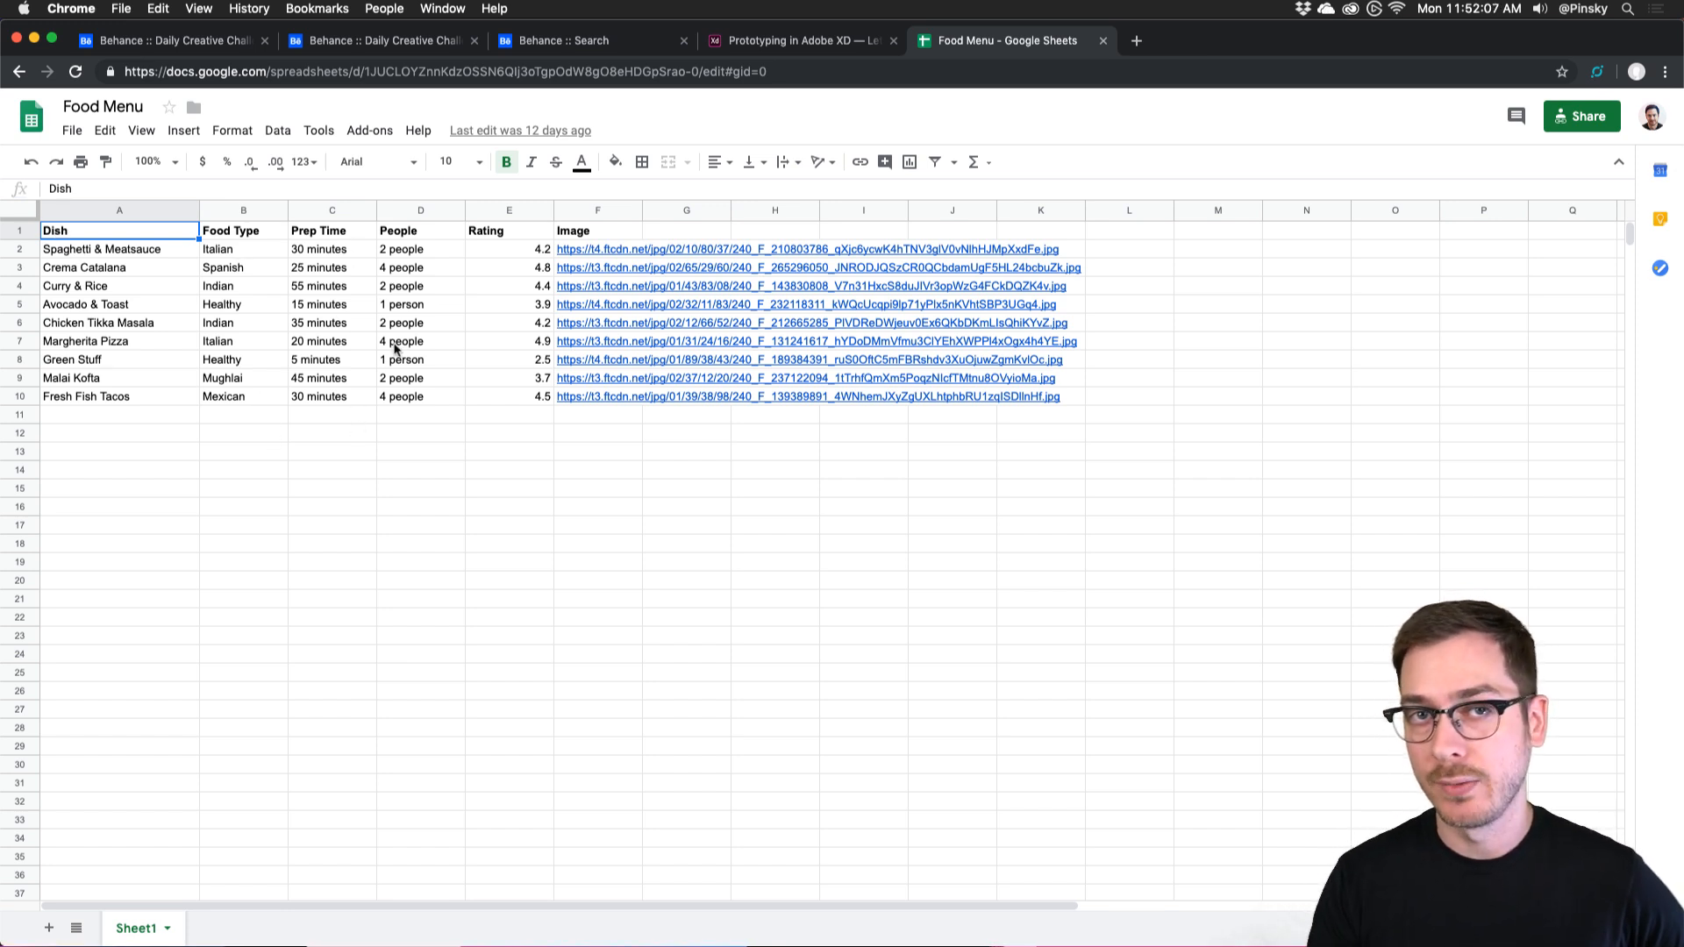
# Copy the Food Menu spreadsheet's URL from the address bar and switch back to Adobe XD.
pyautogui.click(706, 74)
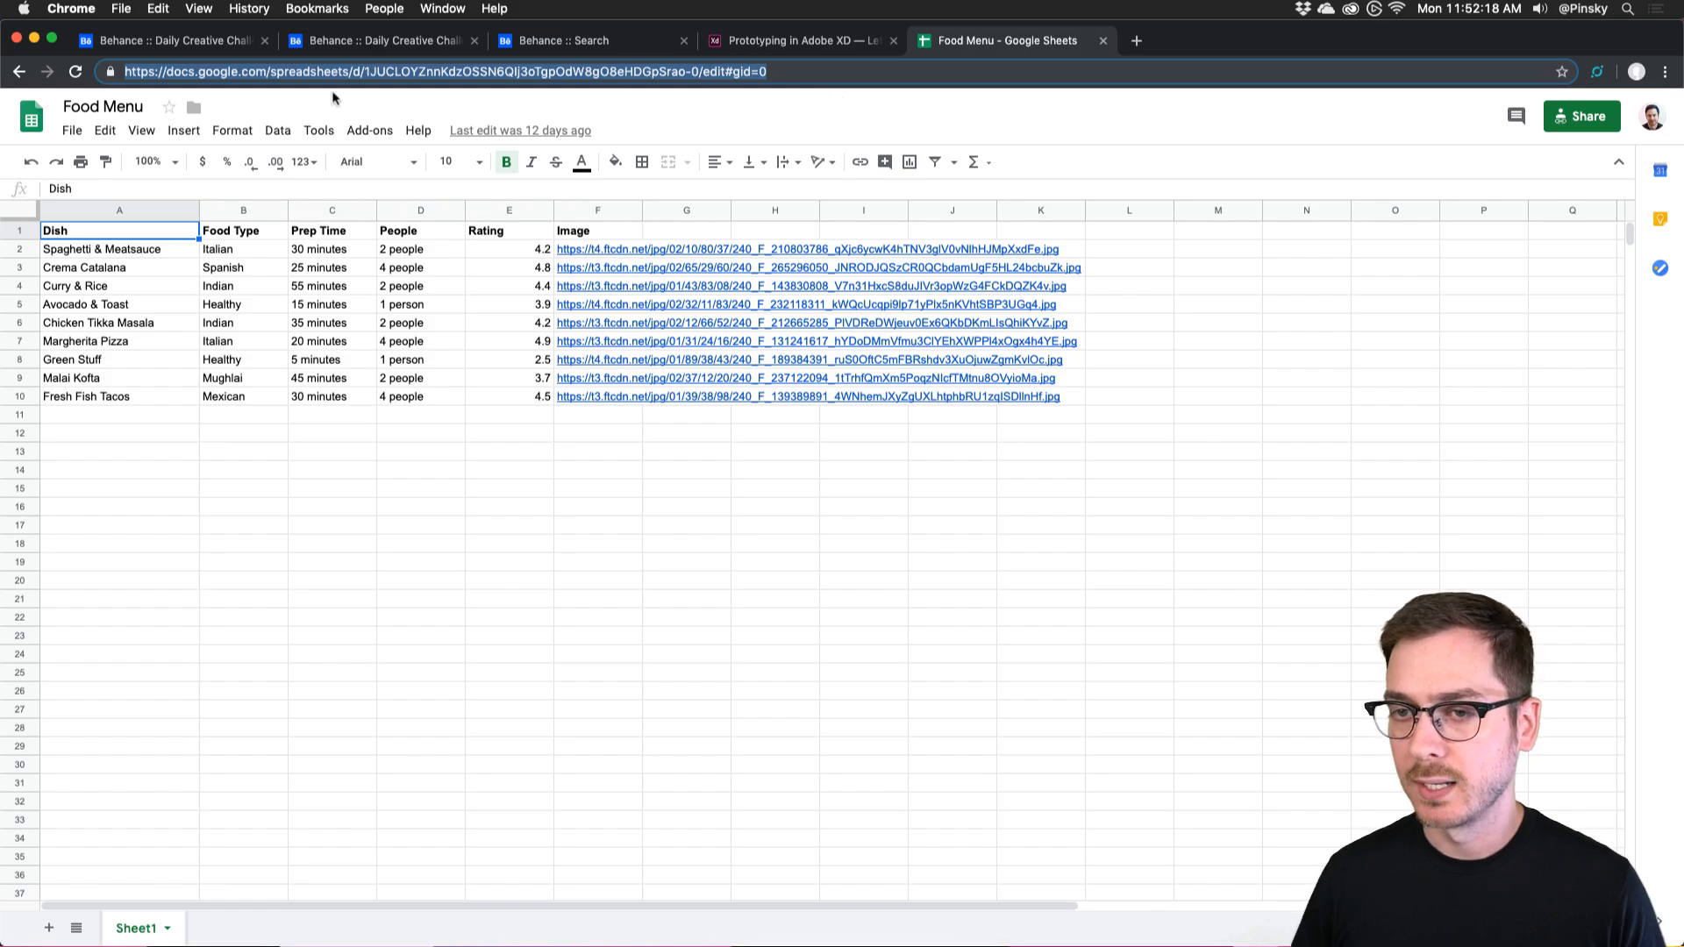
pyautogui.press('super+Tab')
# Select Repeat Grid 1 and expand the Google Sheets plugin in the Plugins panel.
pyautogui.click(553, 97)
pyautogui.click(544, 250)
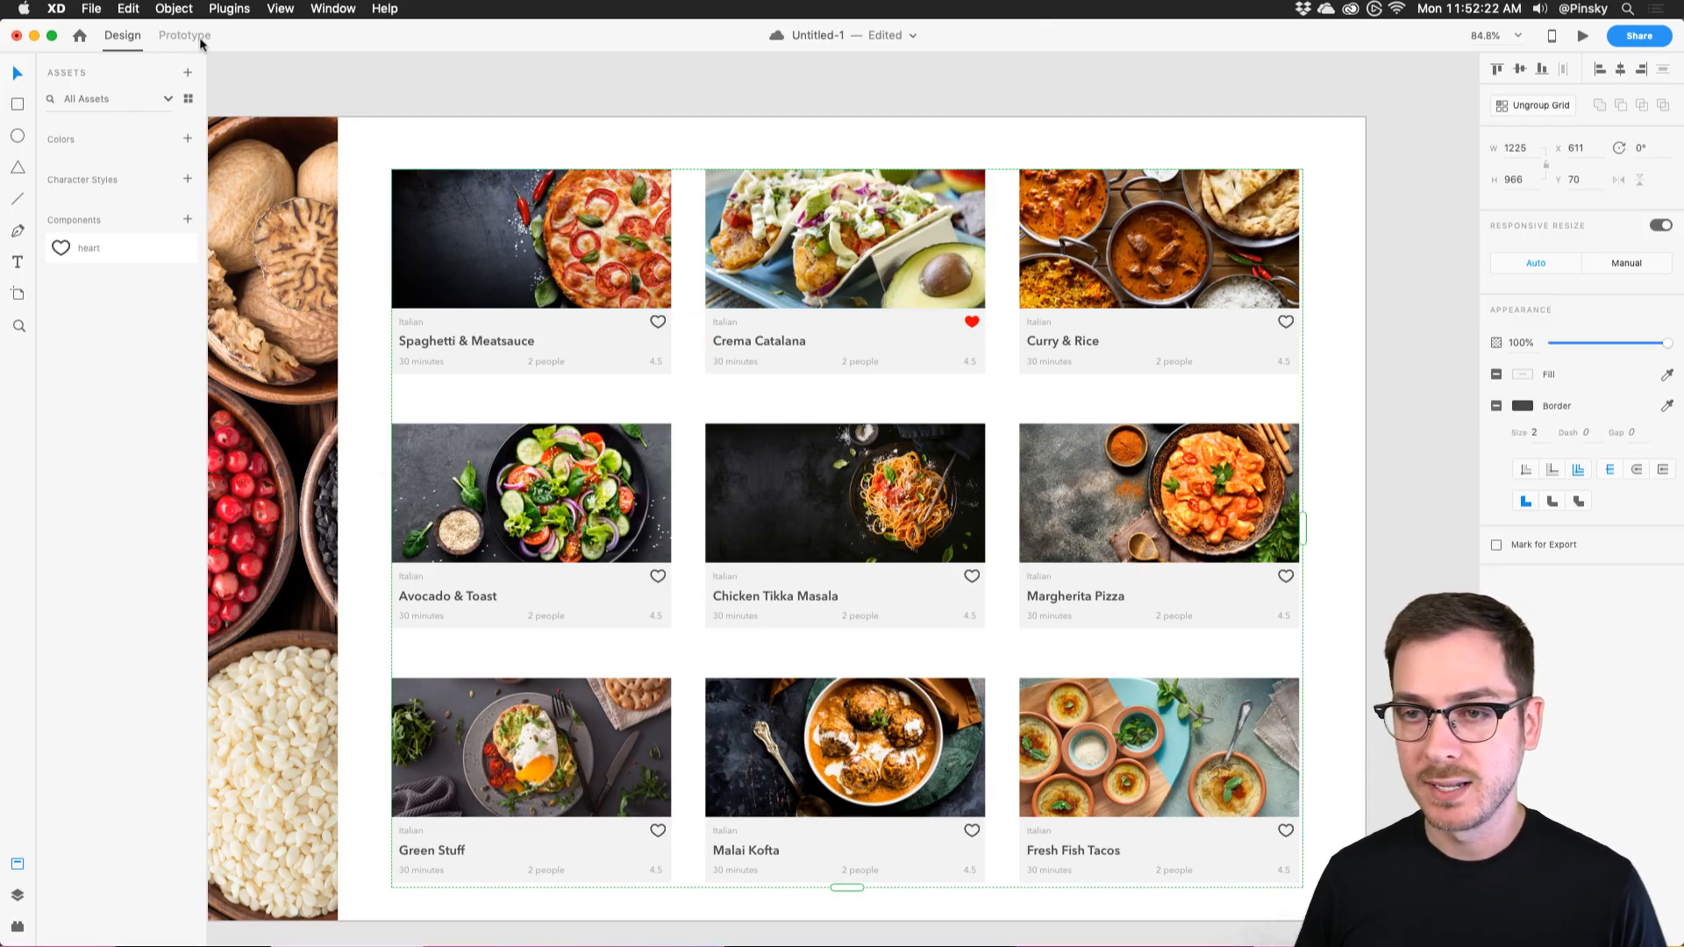
pyautogui.click(21, 925)
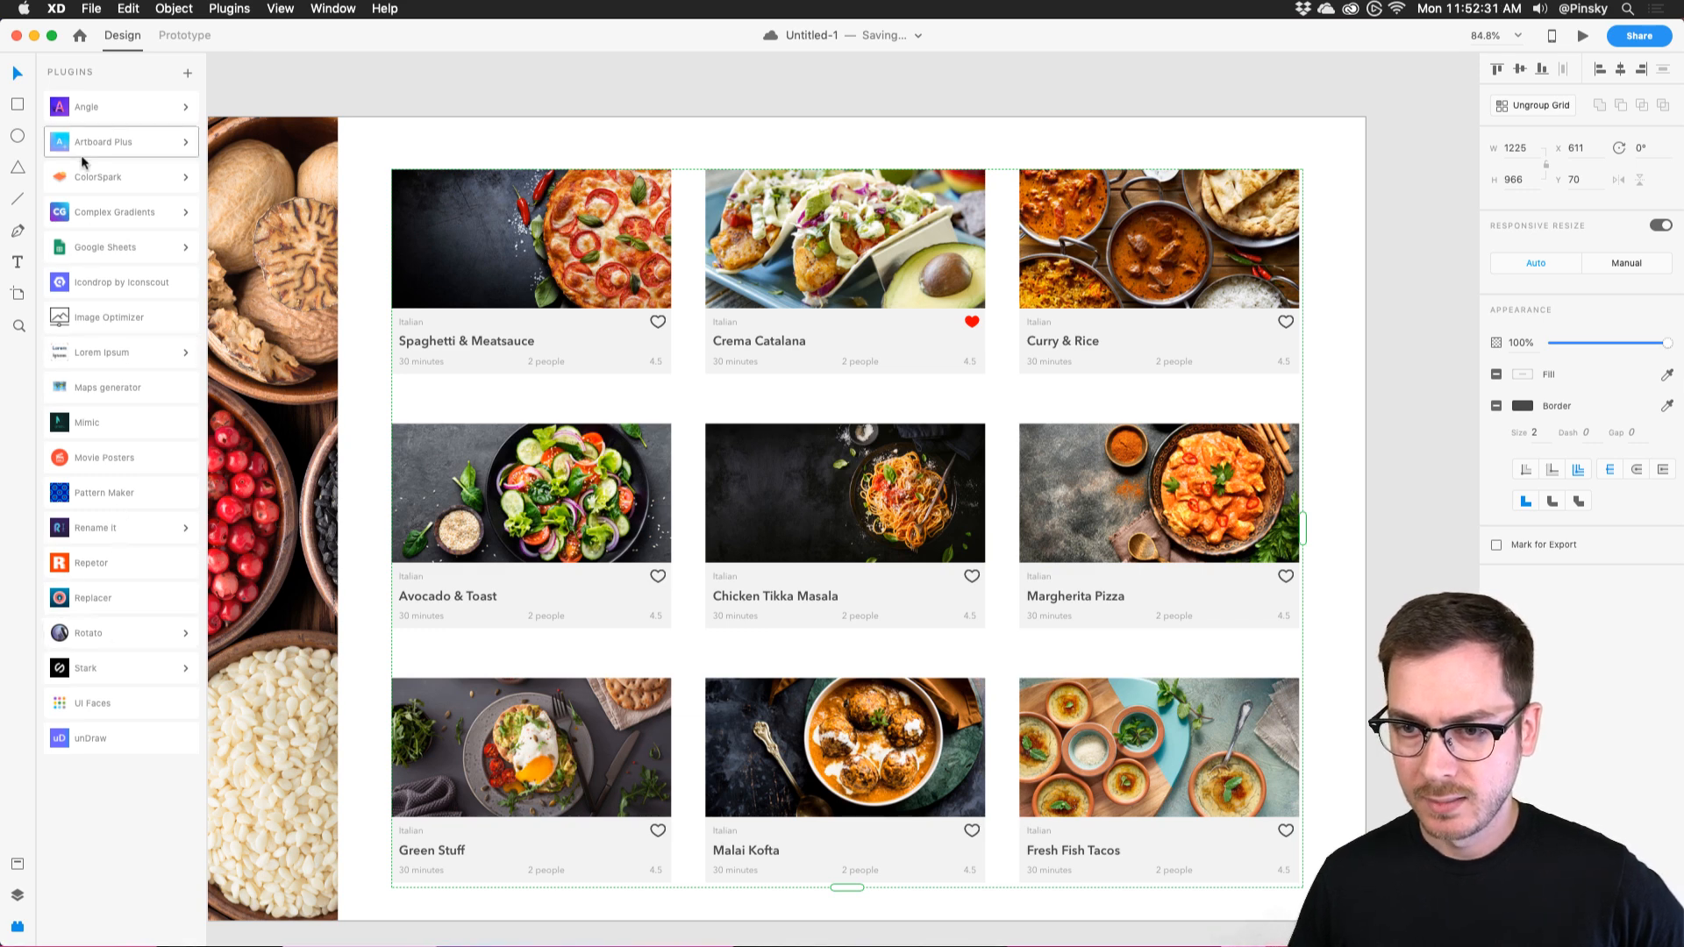
pyautogui.click(184, 248)
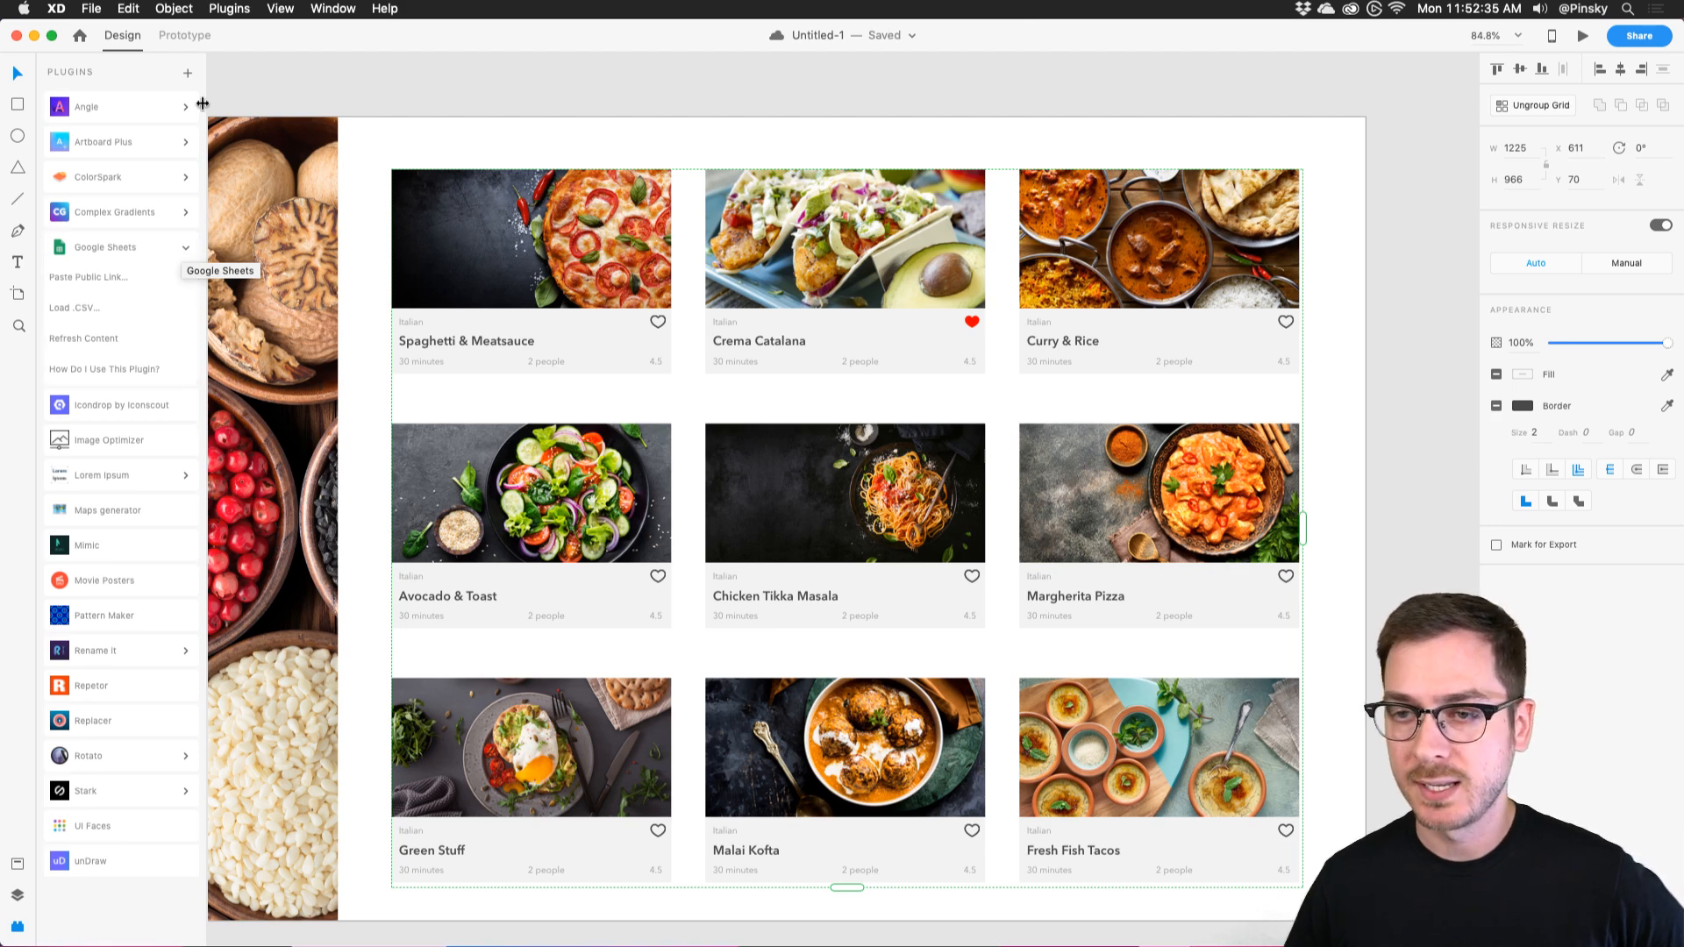
# Browse the plugin catalogue briefly, then close it.
pyautogui.click(187, 74)
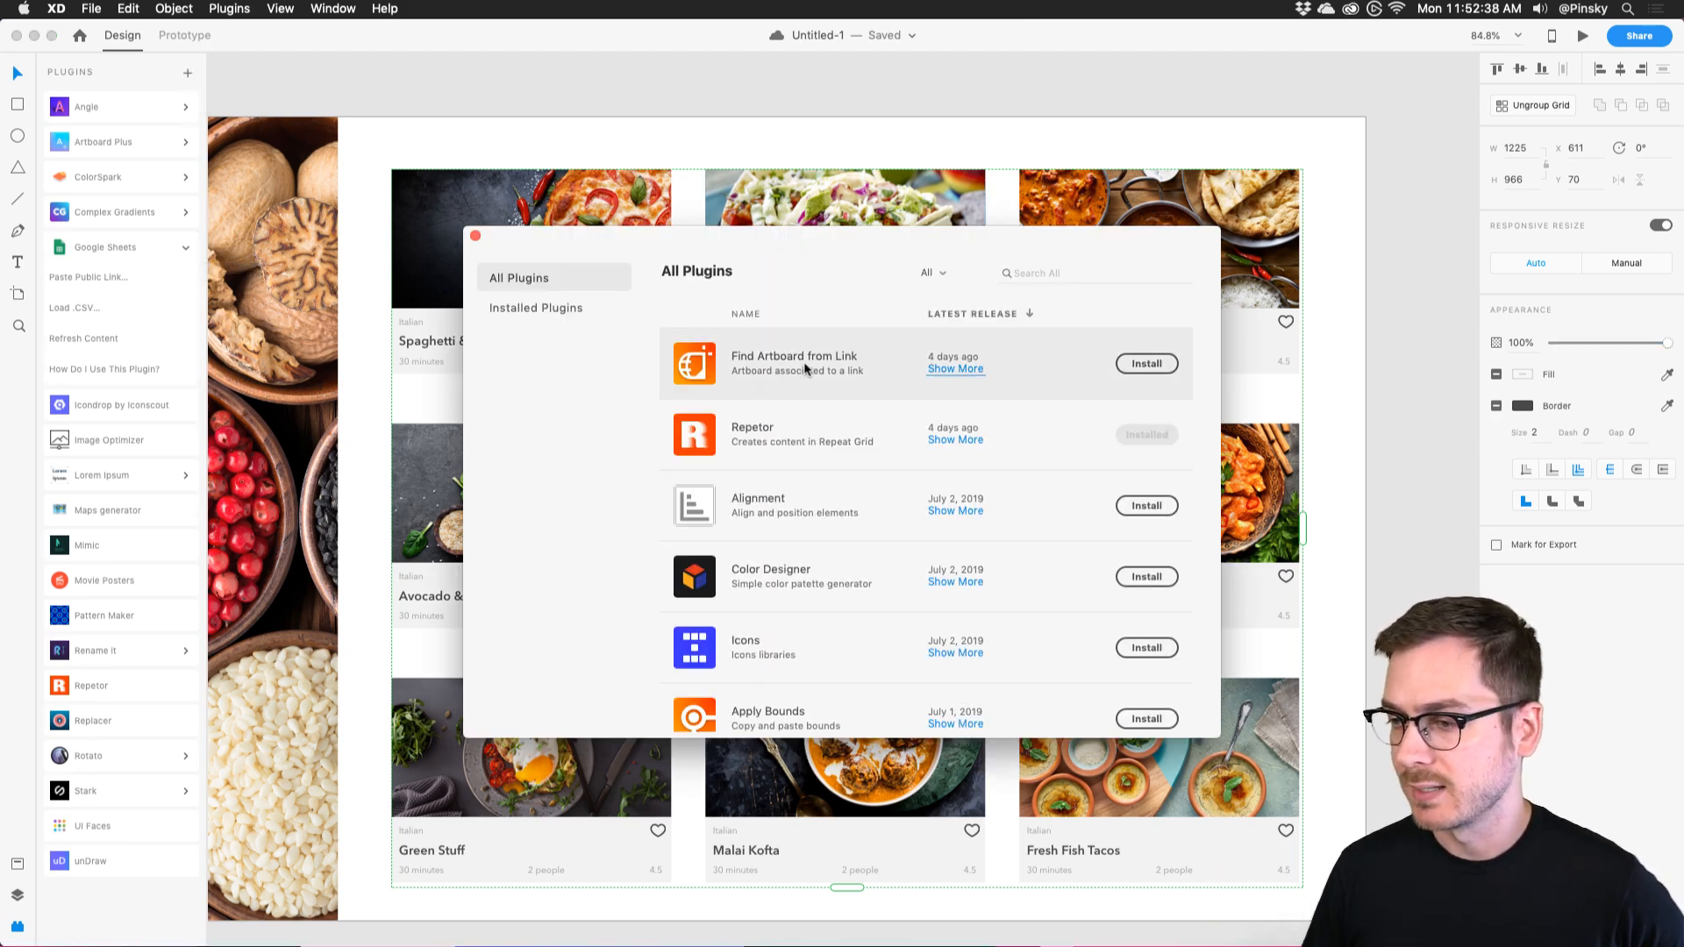
pyautogui.scroll(-3, 797, 624)
pyautogui.scroll(3, 801, 628)
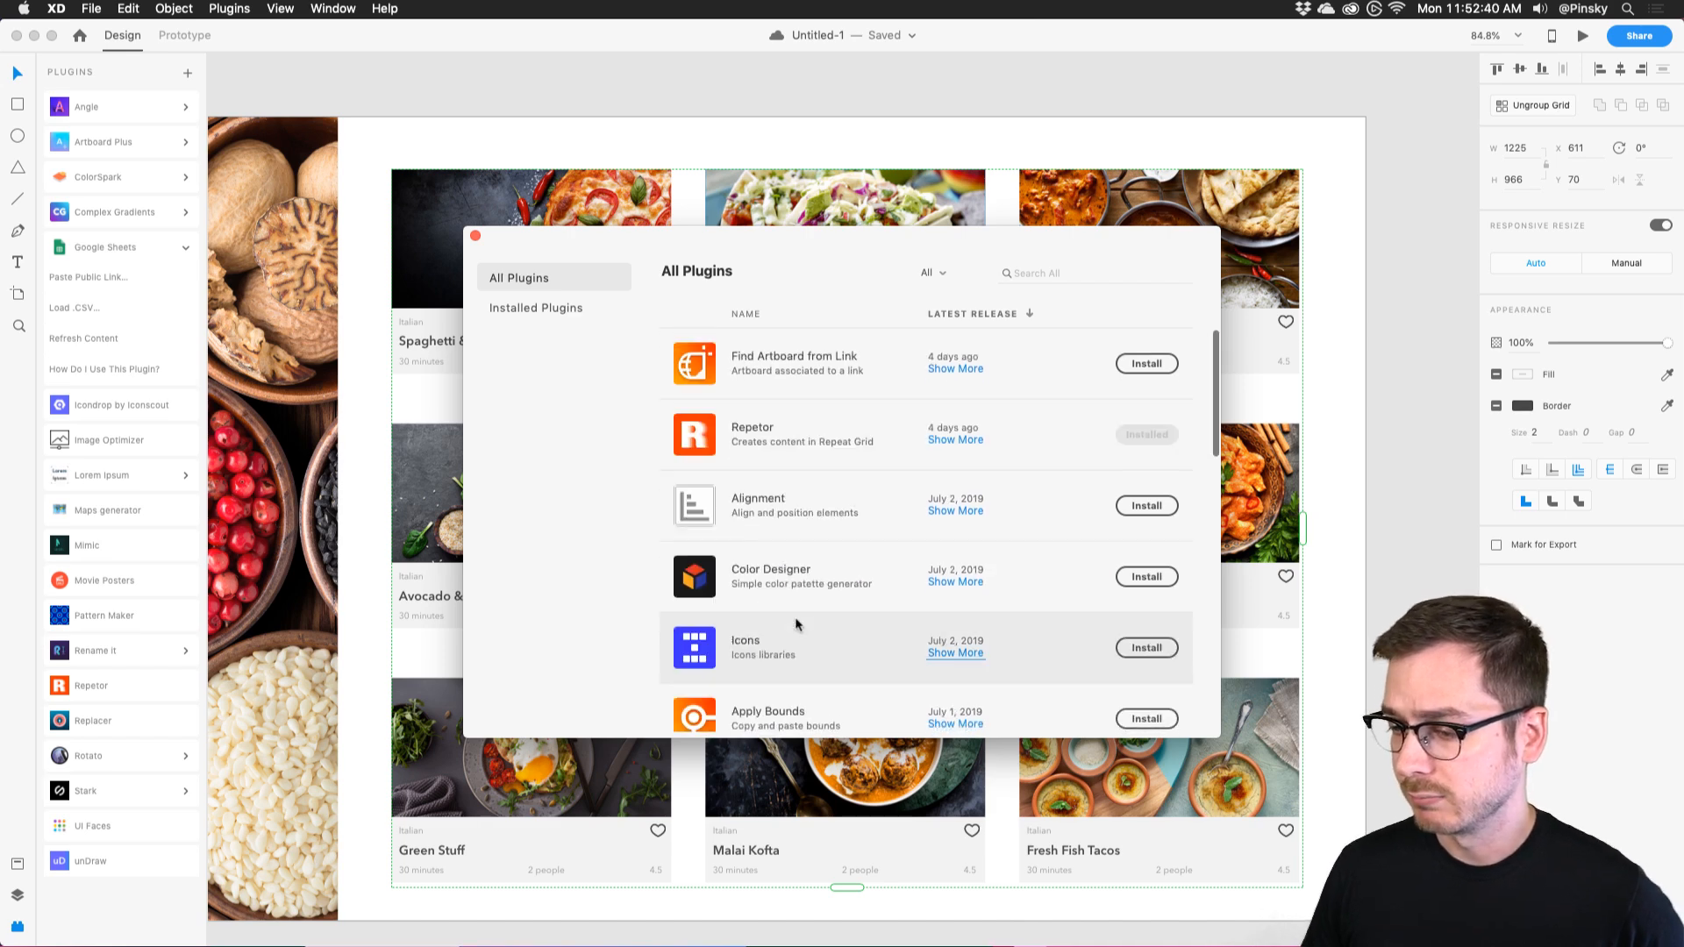
pyautogui.click(475, 237)
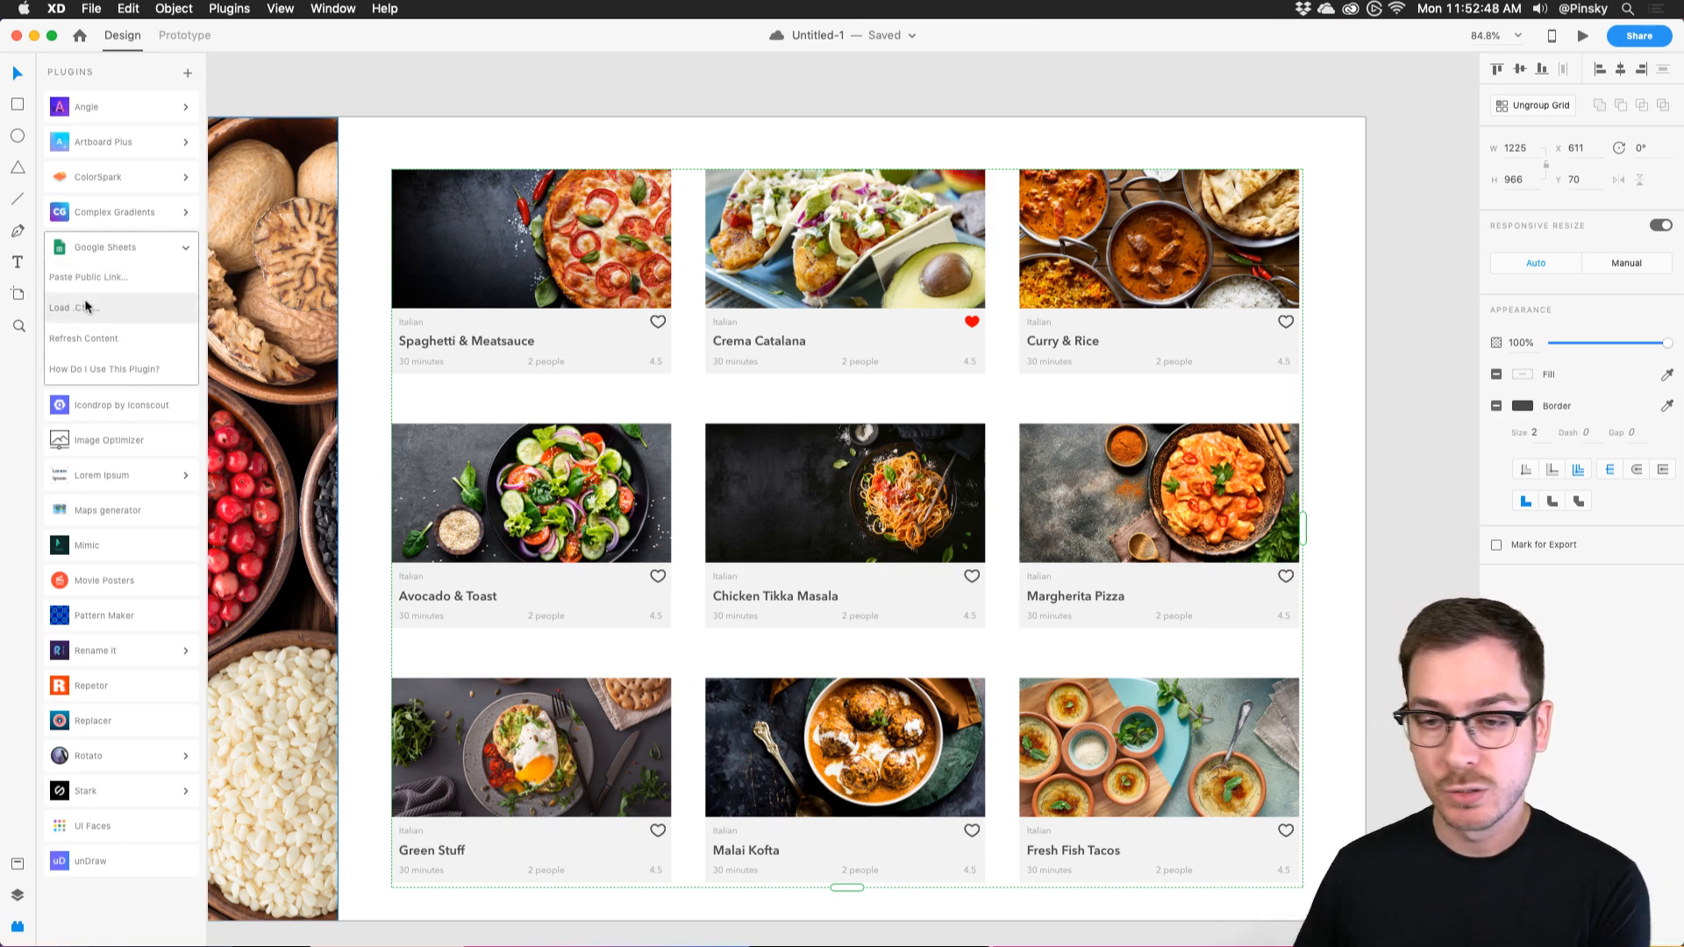
# Paste the sheet's public link into Google Sheets, continue to the Map XD Elements dialog, then close it.
pyautogui.click(111, 277)
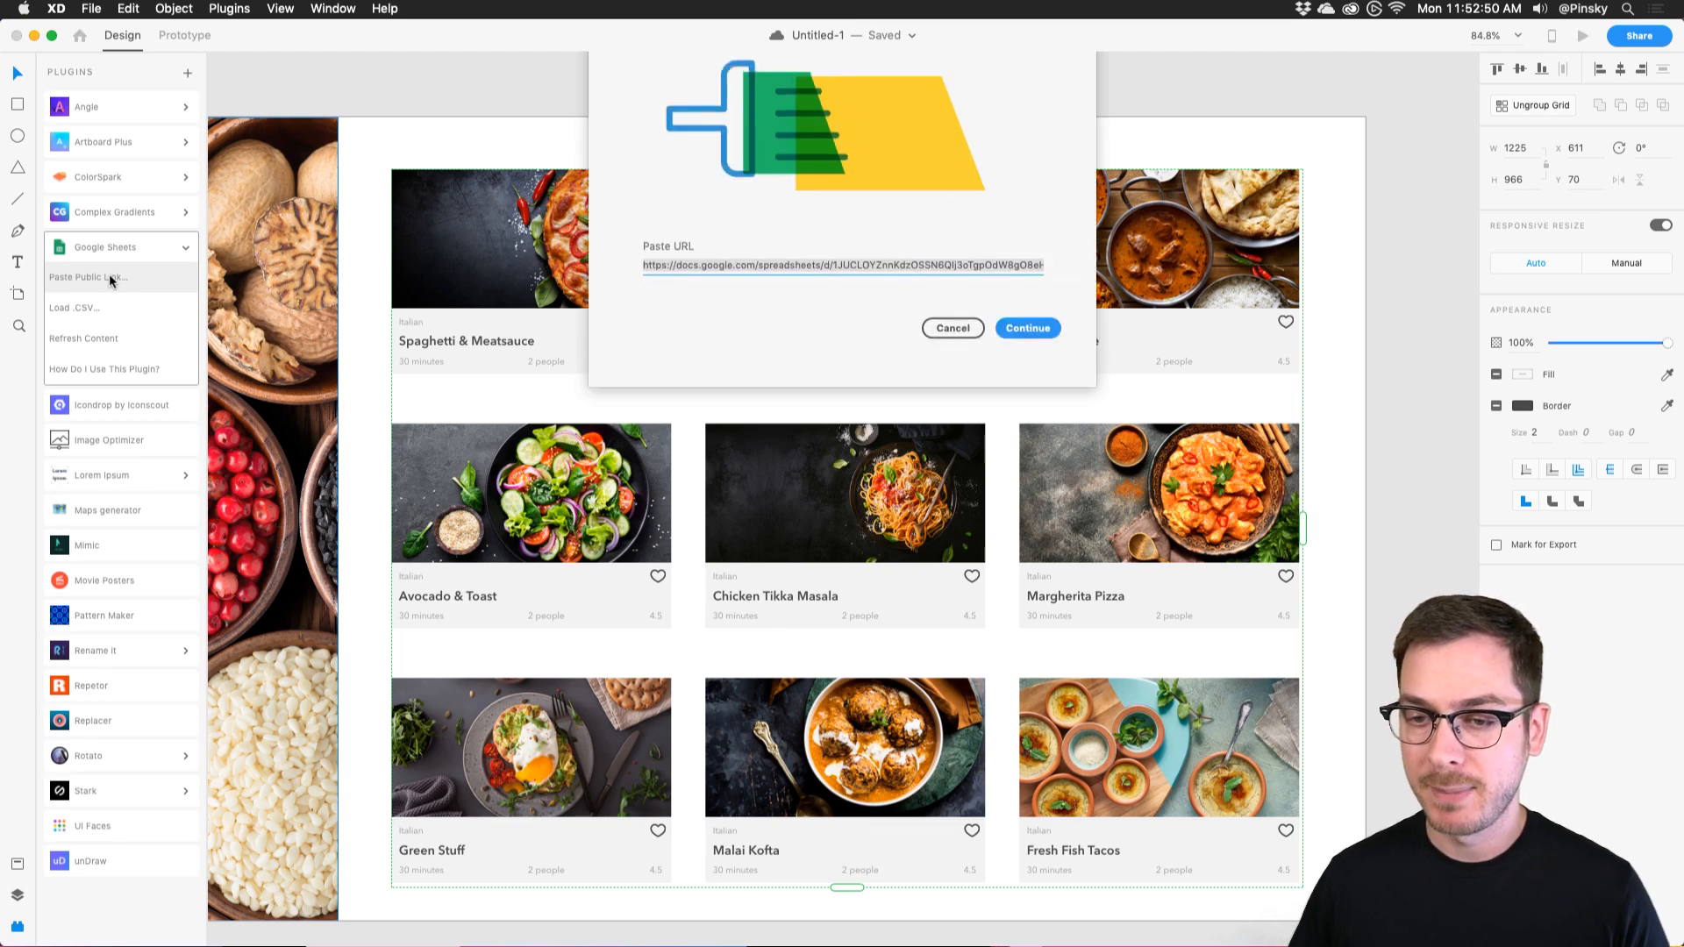
pyautogui.click(1017, 482)
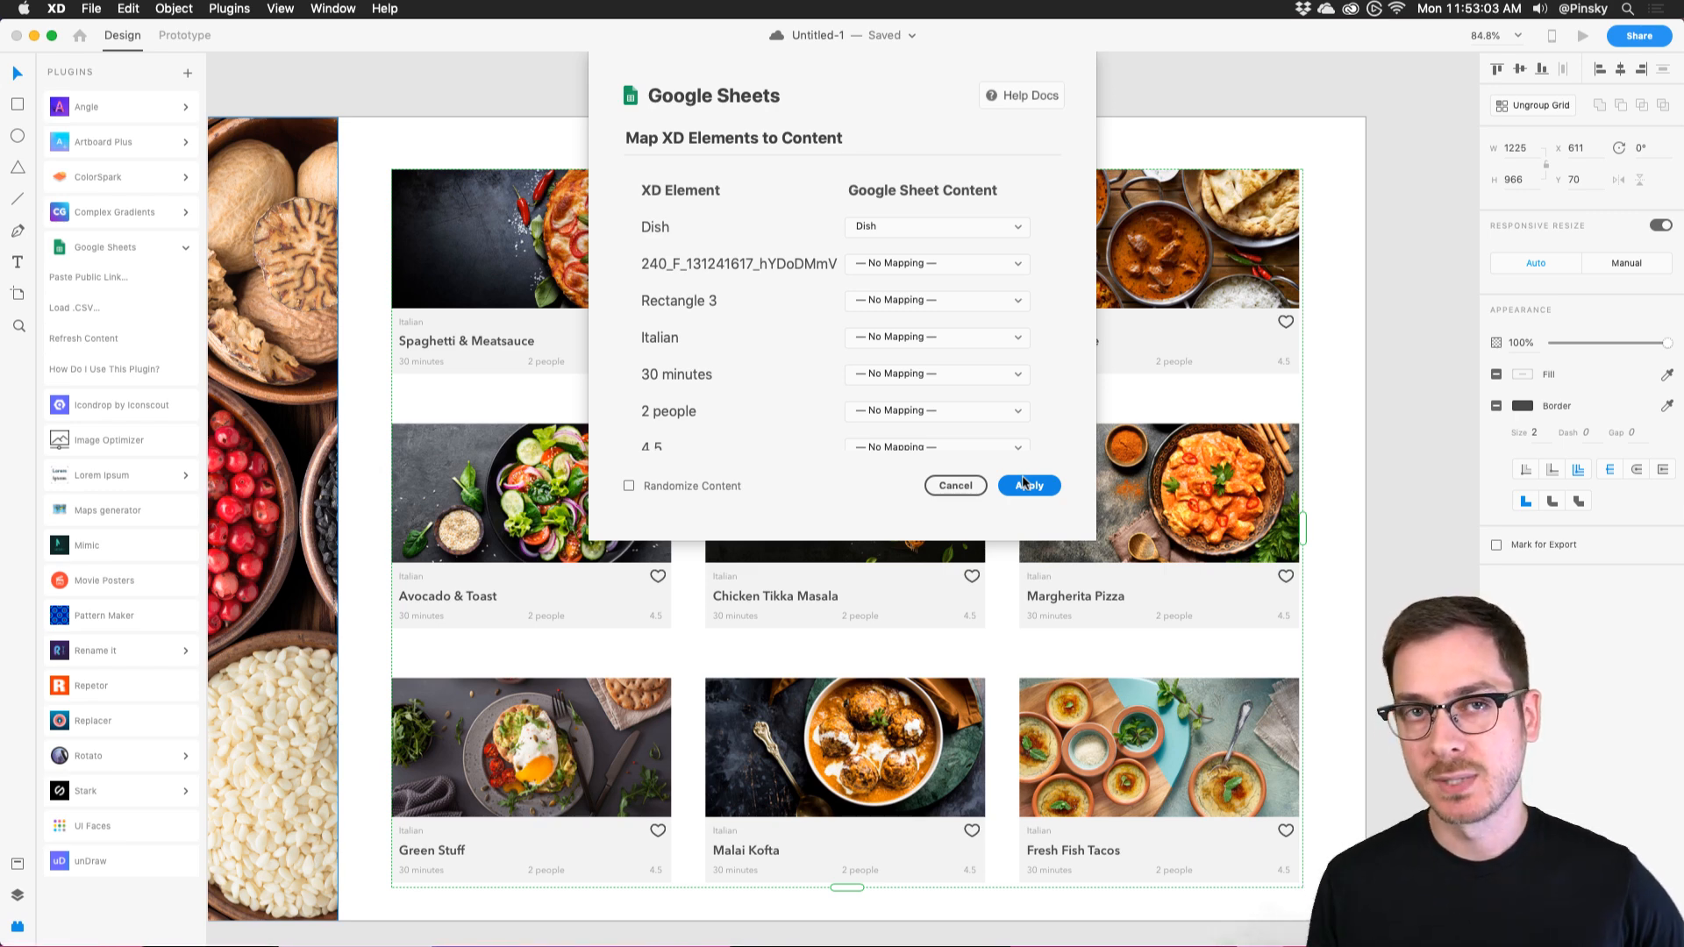
pyautogui.click(1024, 484)
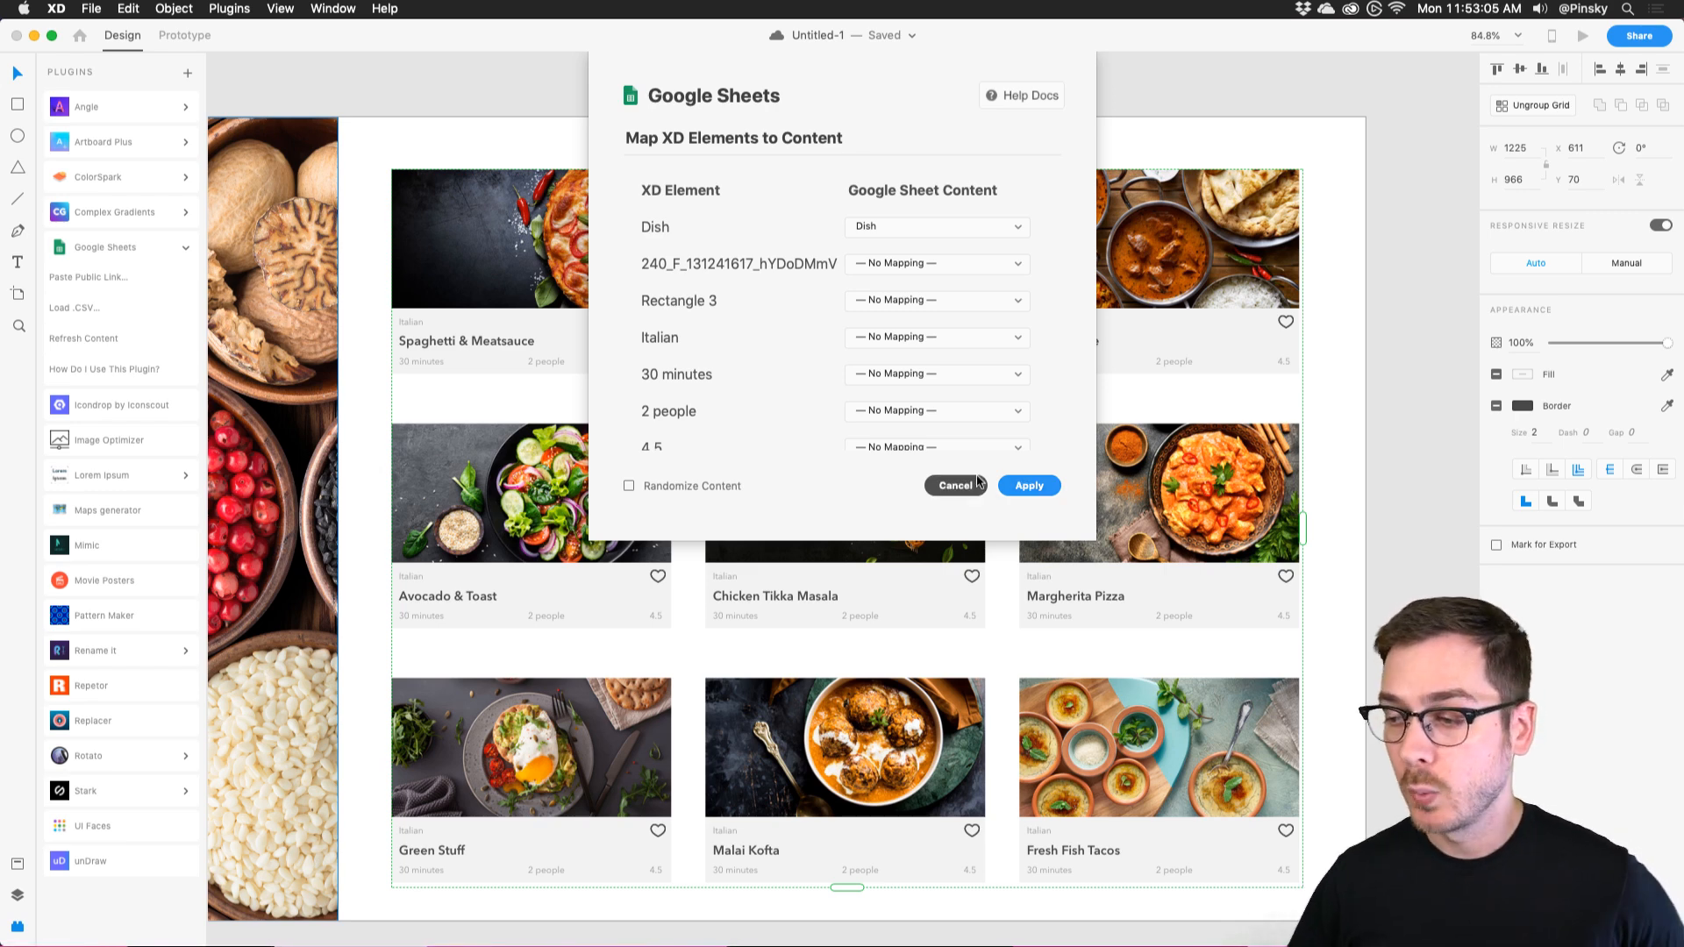
pyautogui.click(15, 898)
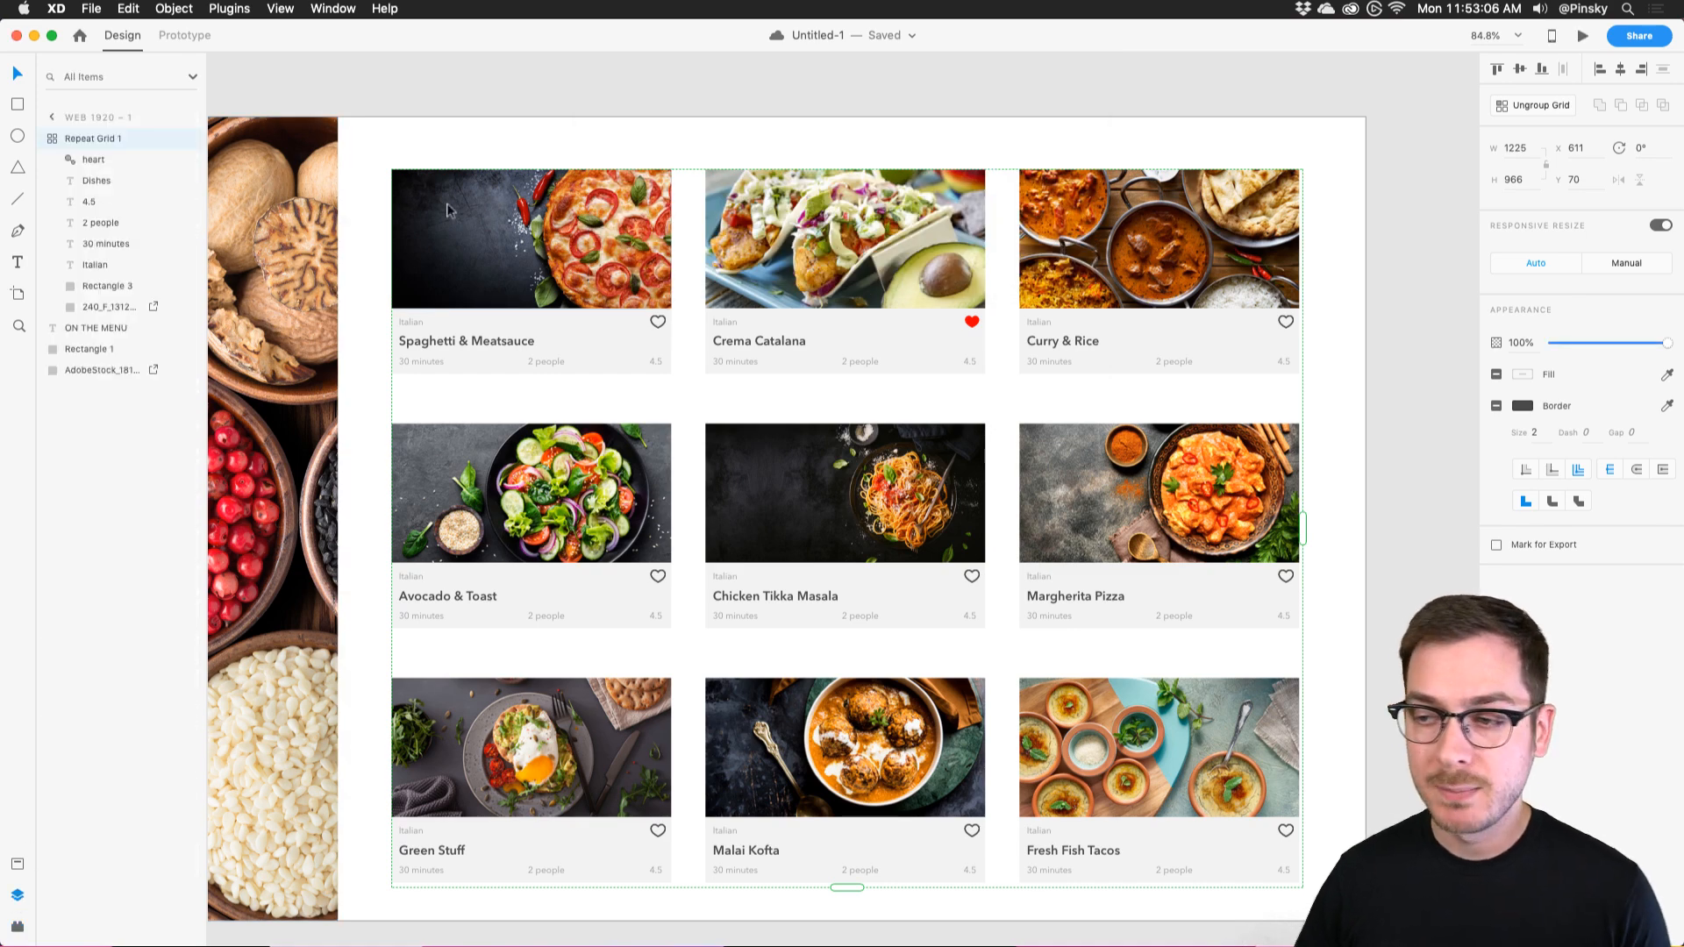
pyautogui.doubleClick(429, 339)
pyautogui.scroll(5, 429, 339)
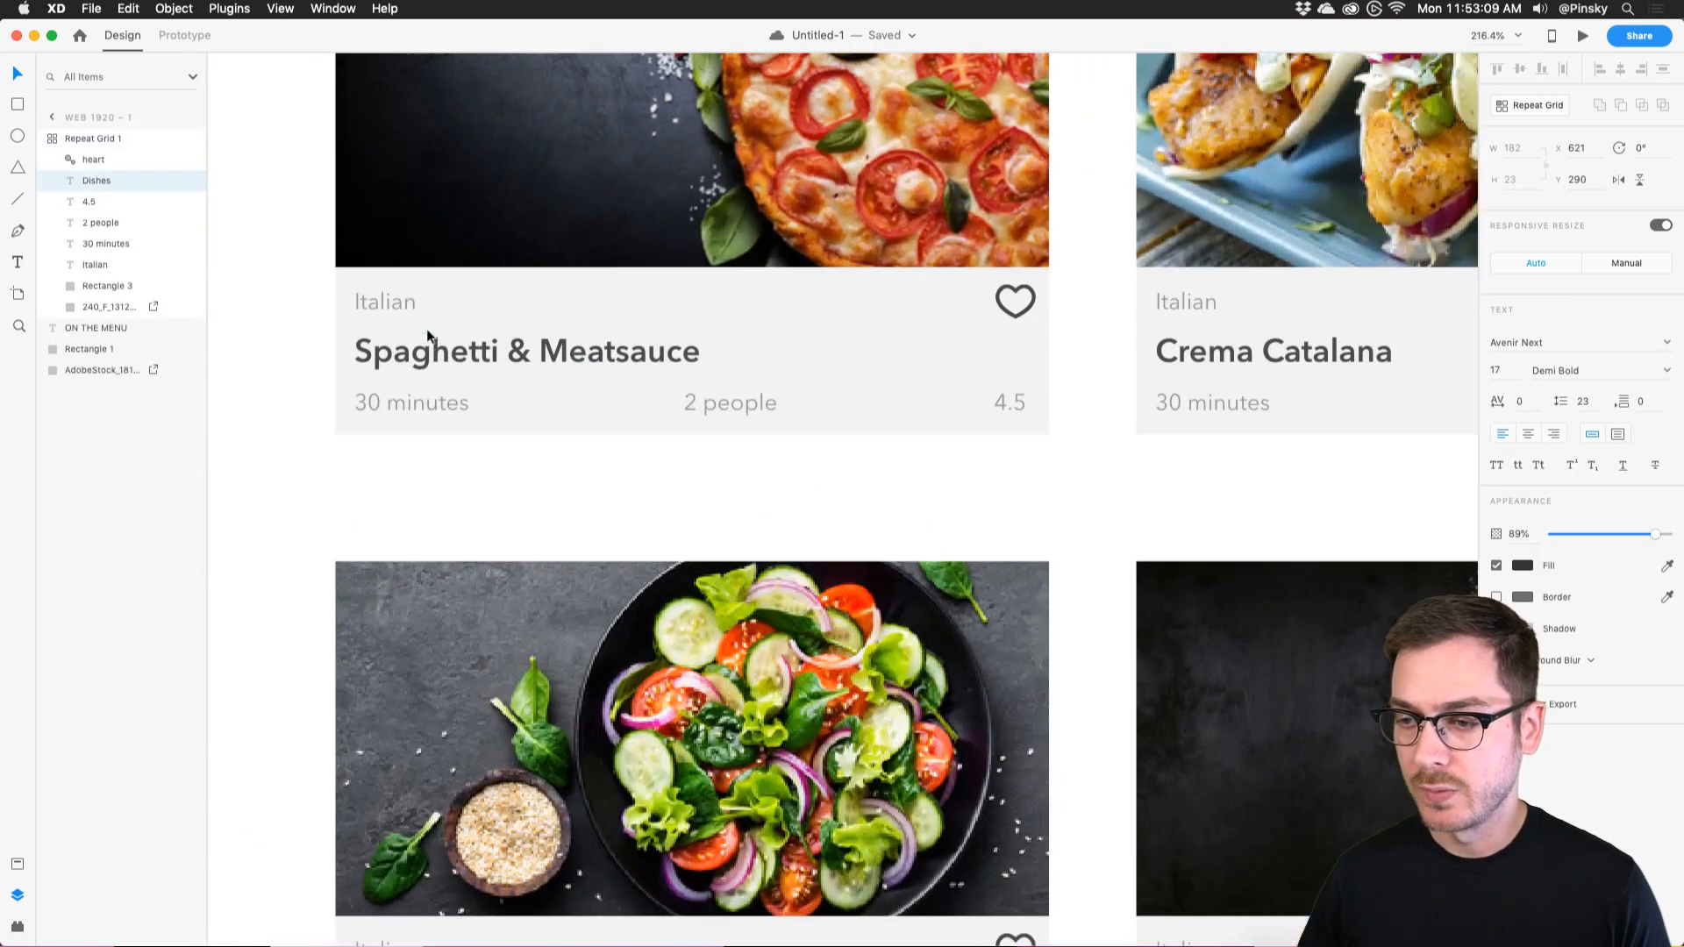
pyautogui.click(417, 401)
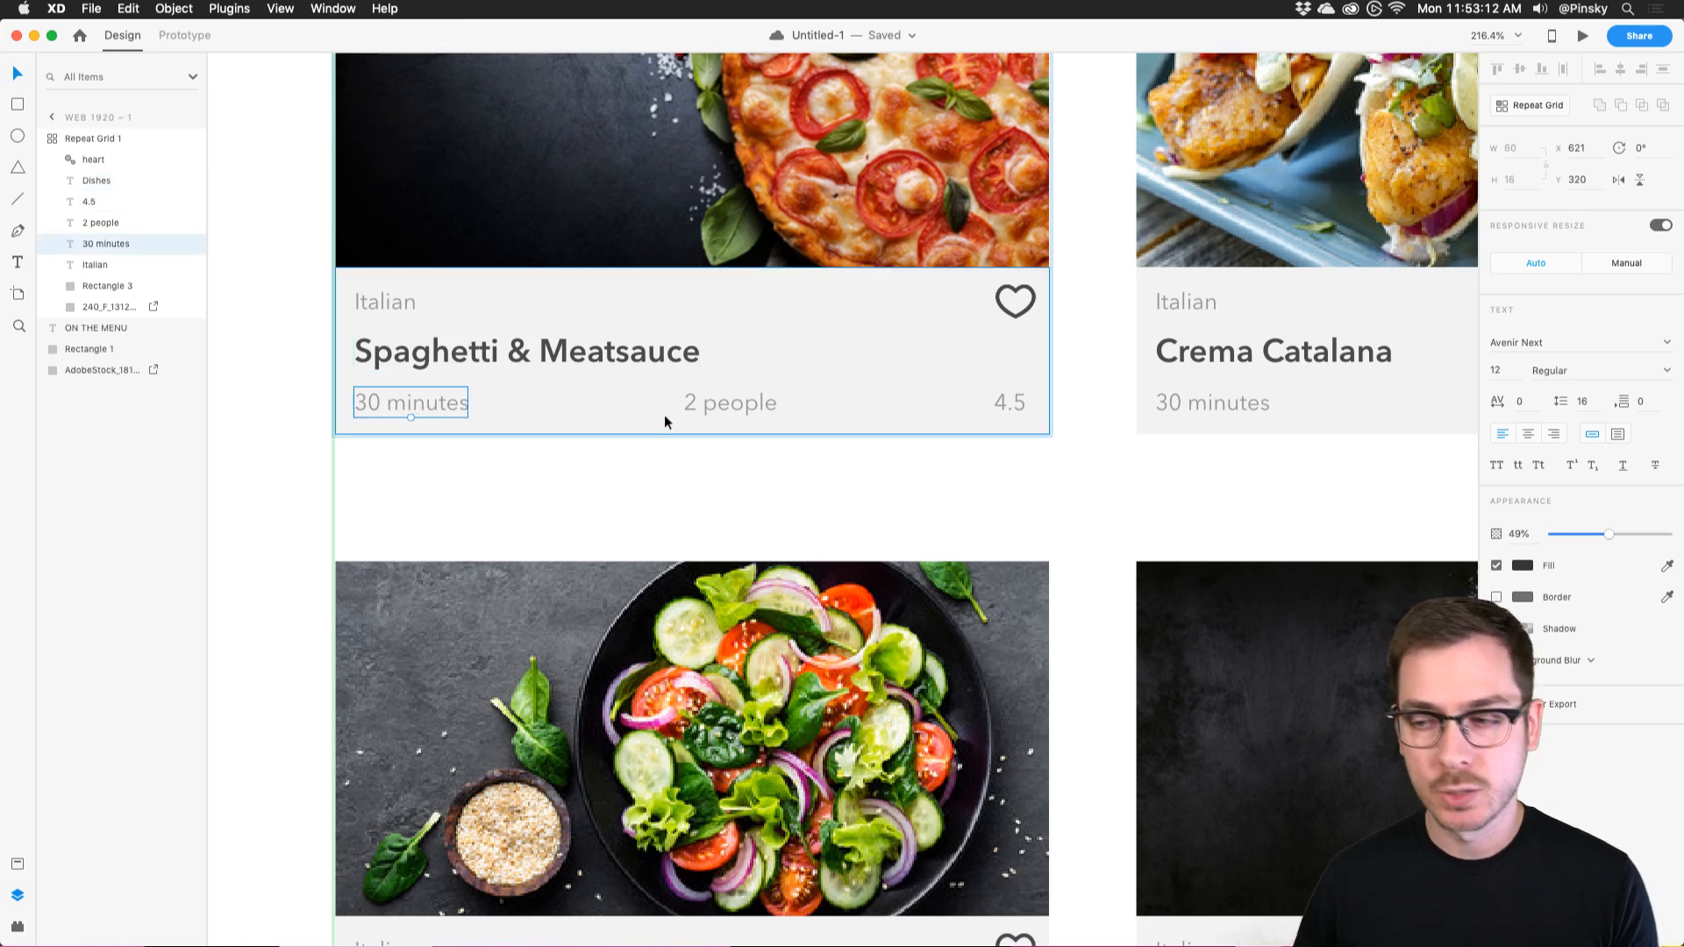
pyautogui.click(728, 403)
pyautogui.scroll(-5, 715, 408)
pyautogui.press('Escape')
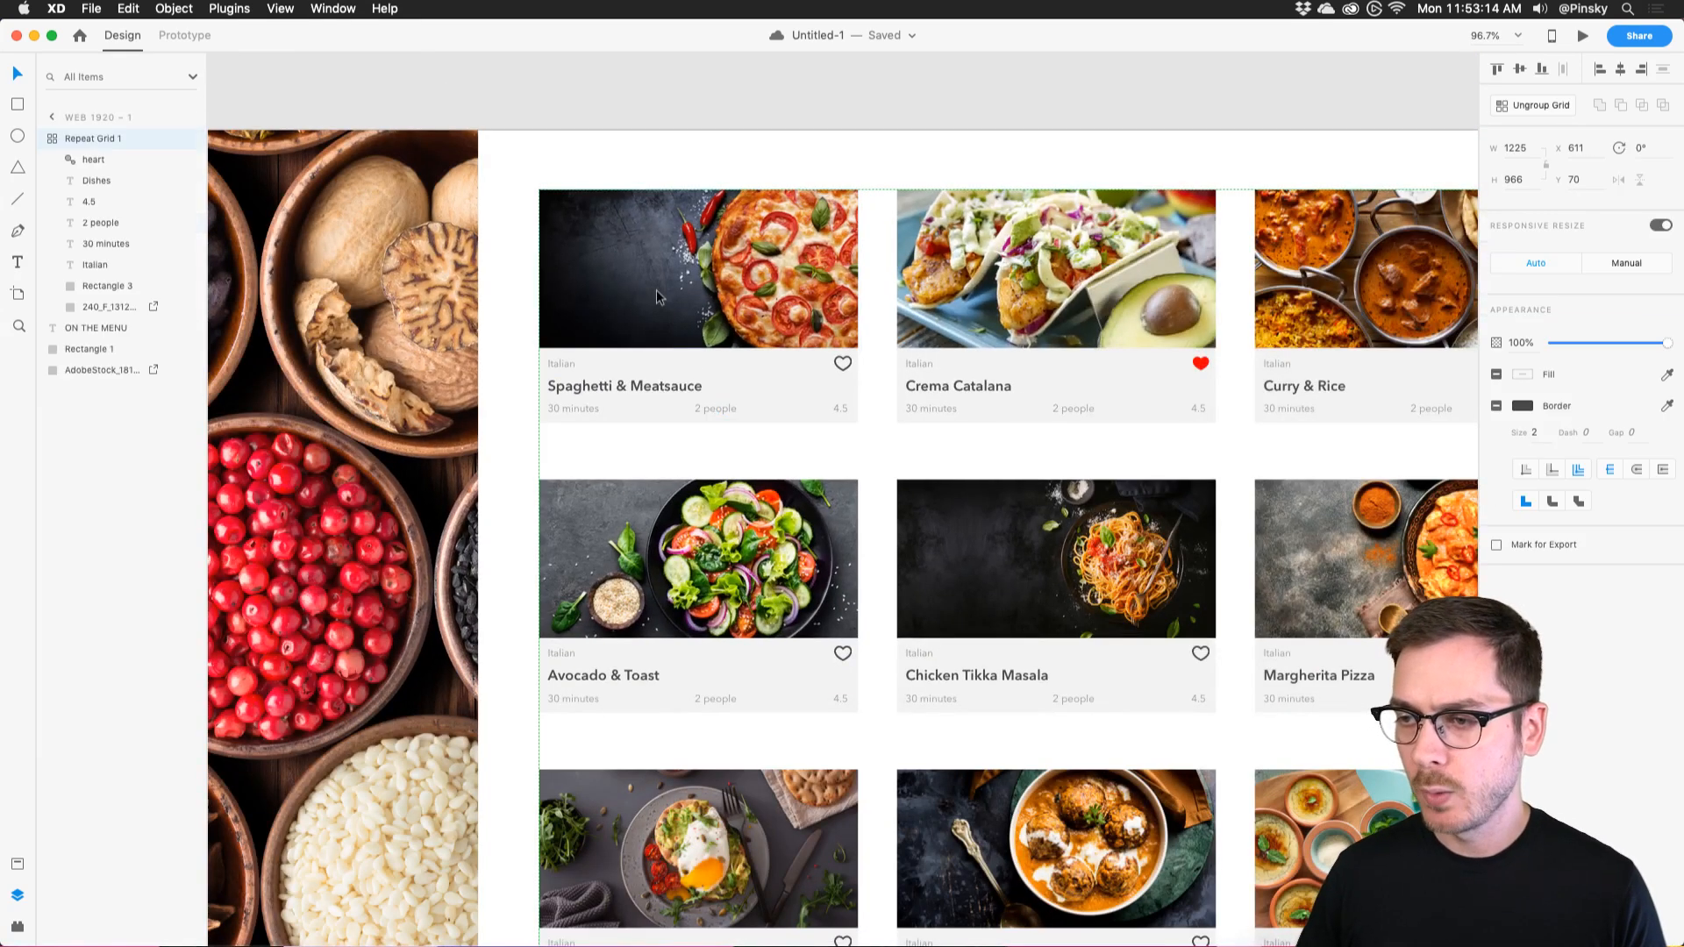
pyautogui.click(17, 926)
pyautogui.click(103, 248)
pyautogui.click(83, 276)
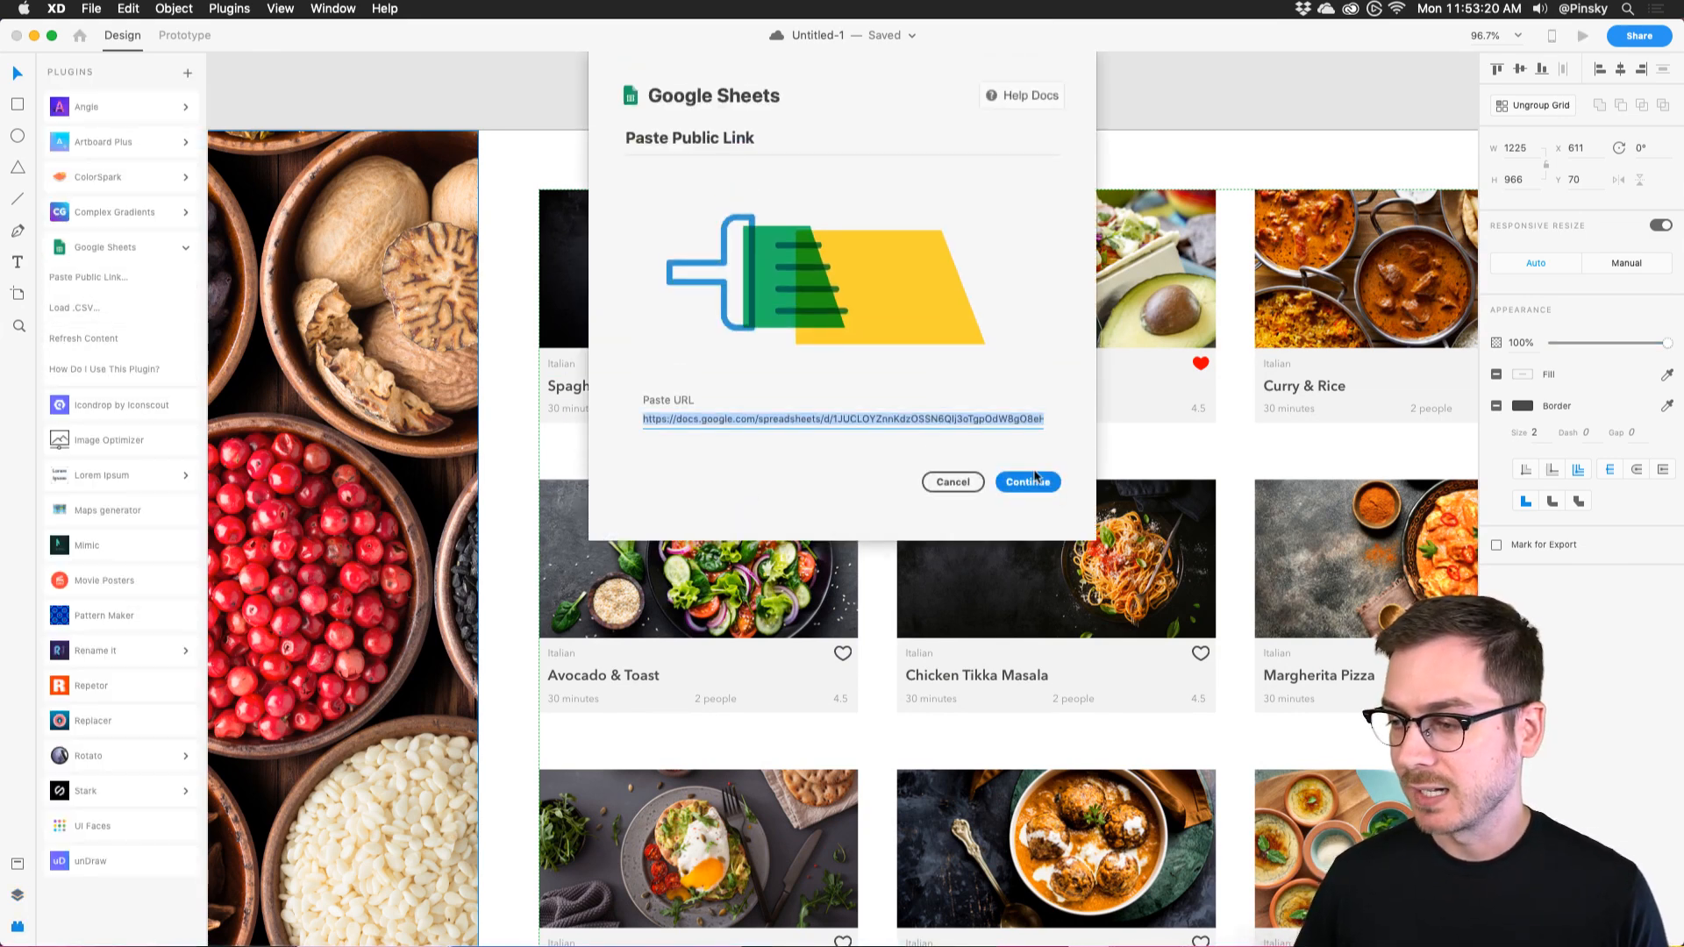
pyautogui.click(1033, 482)
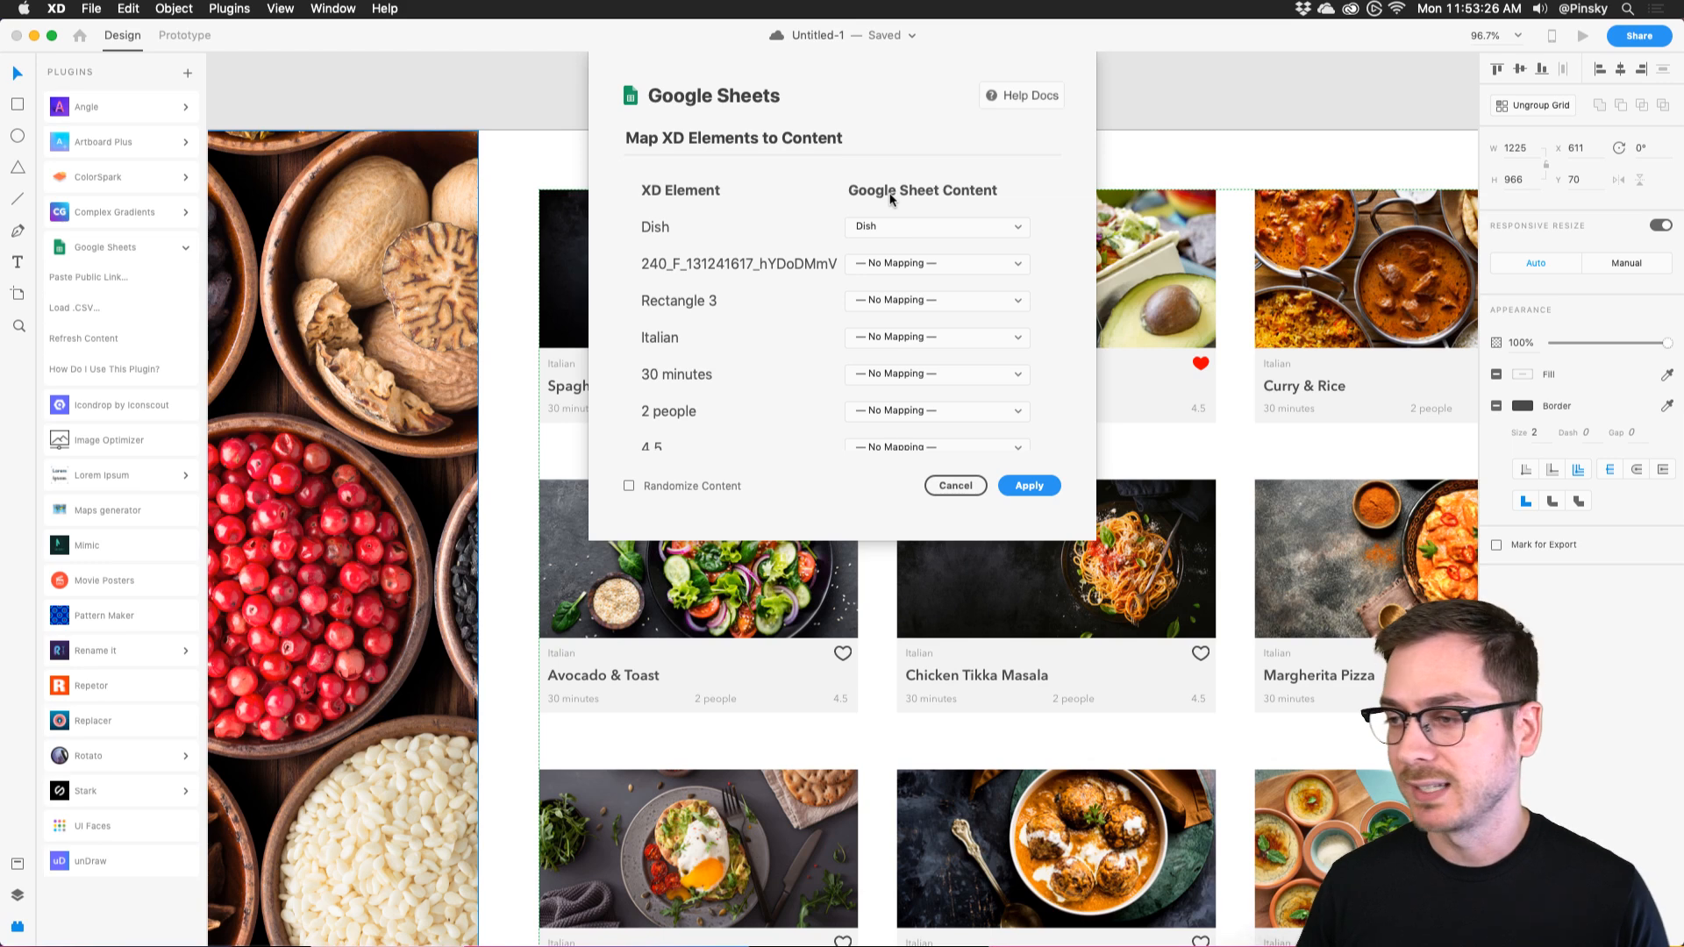
pyautogui.click(903, 226)
pyautogui.click(754, 234)
pyautogui.click(912, 225)
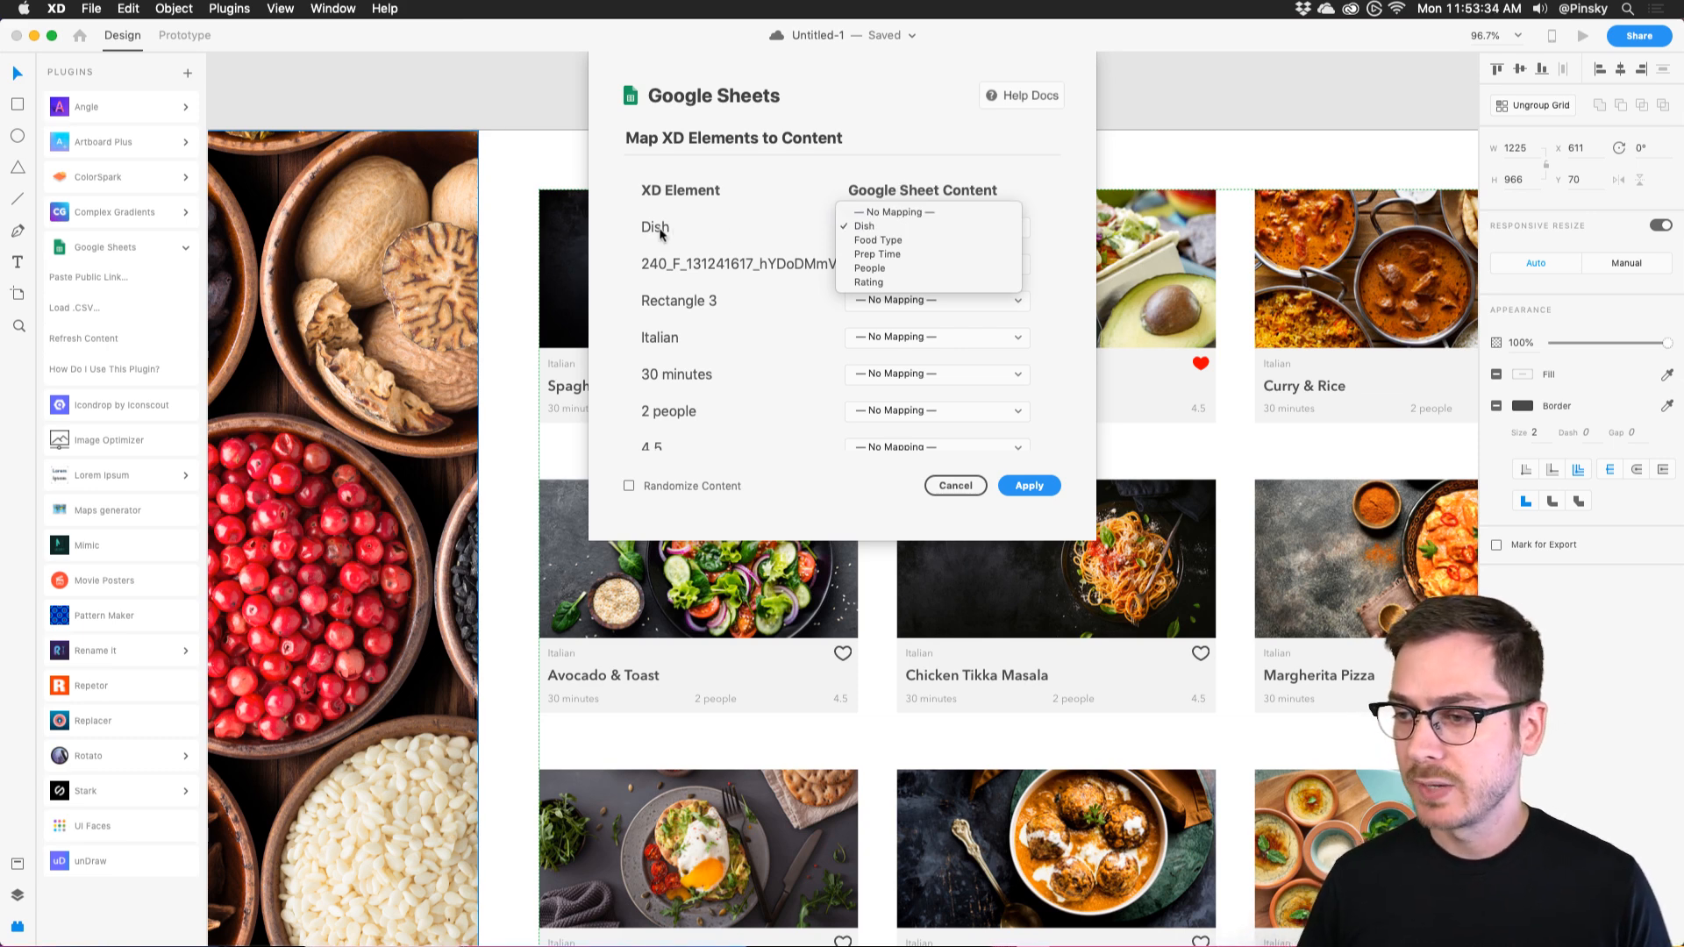
pyautogui.click(871, 226)
pyautogui.click(955, 485)
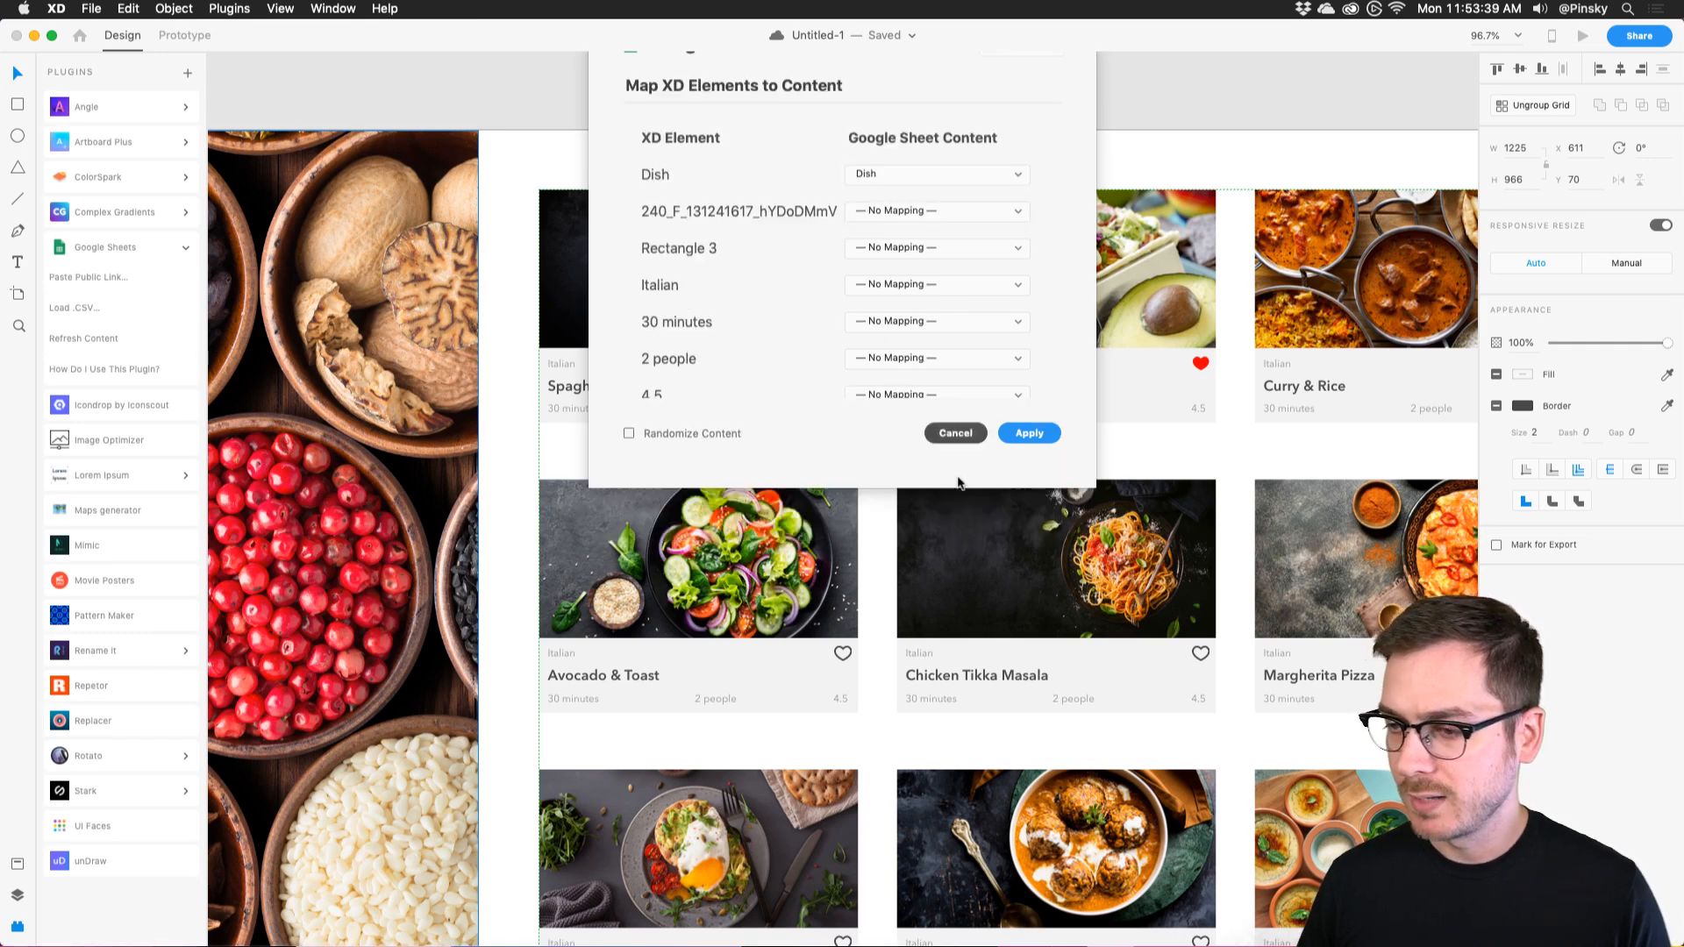
# Rename the first card's pizza image layer to 'Image'.
pyautogui.doubleClick(689, 270)
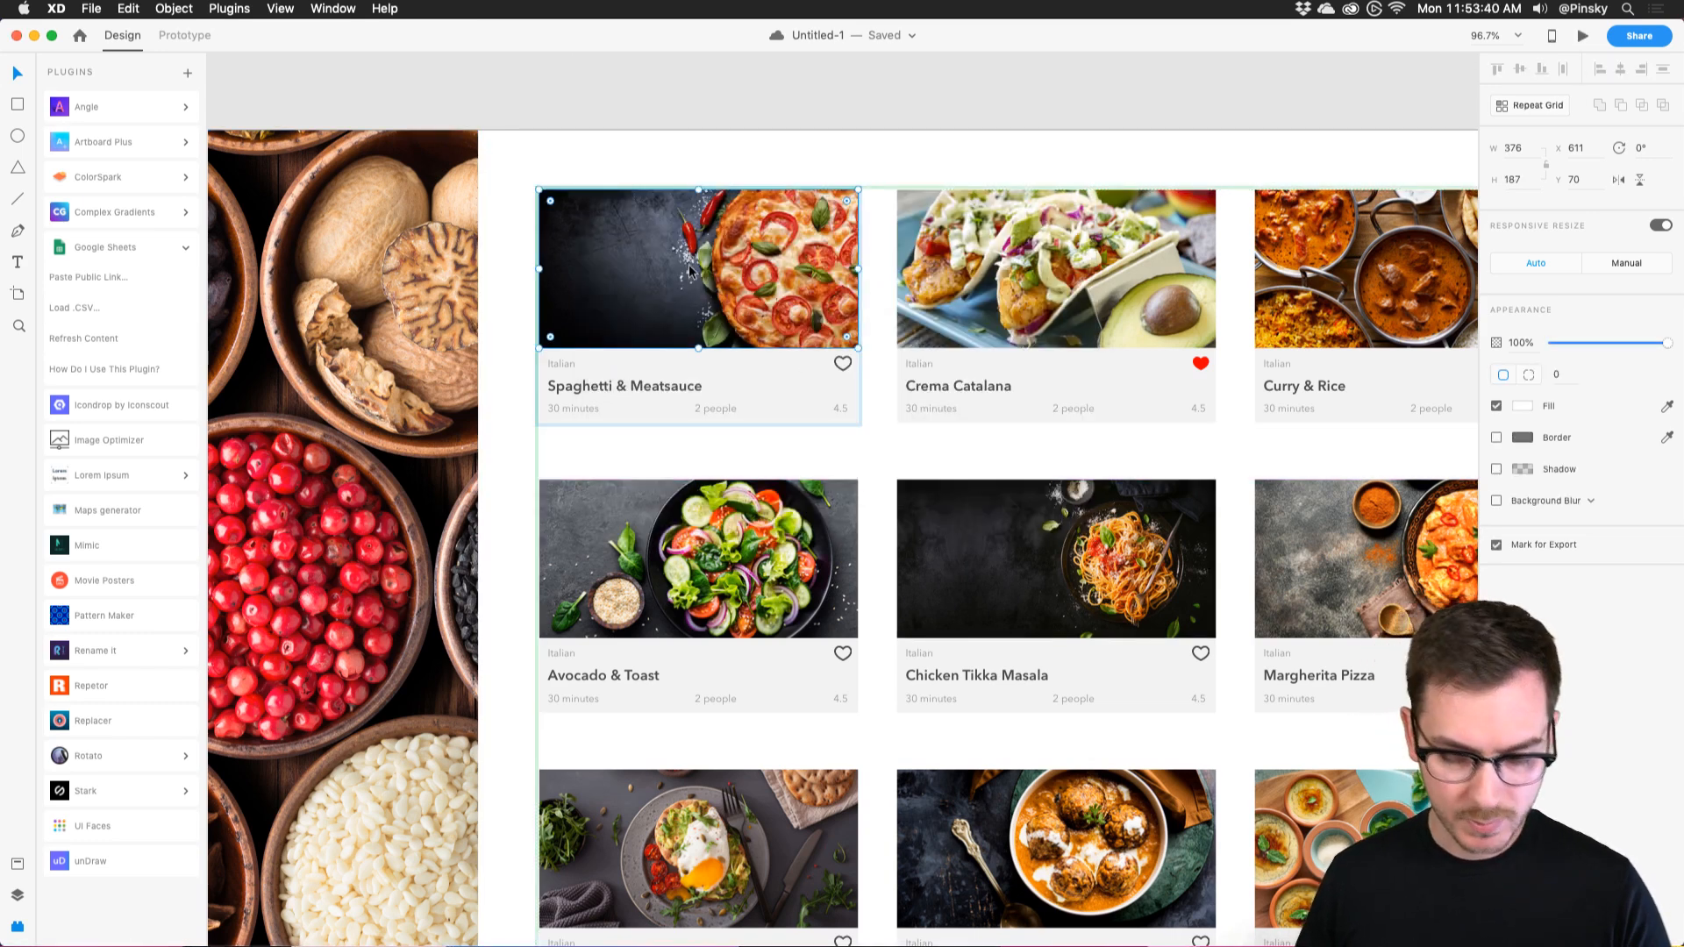
pyautogui.press('super+y')
pyautogui.doubleClick(101, 307)
pyautogui.press('BackSpace')
pyautogui.write('Image')
pyautogui.press('Return')
# Rename the dish title layer from 'Dishes' to 'Dish'.
pyautogui.click(986, 266)
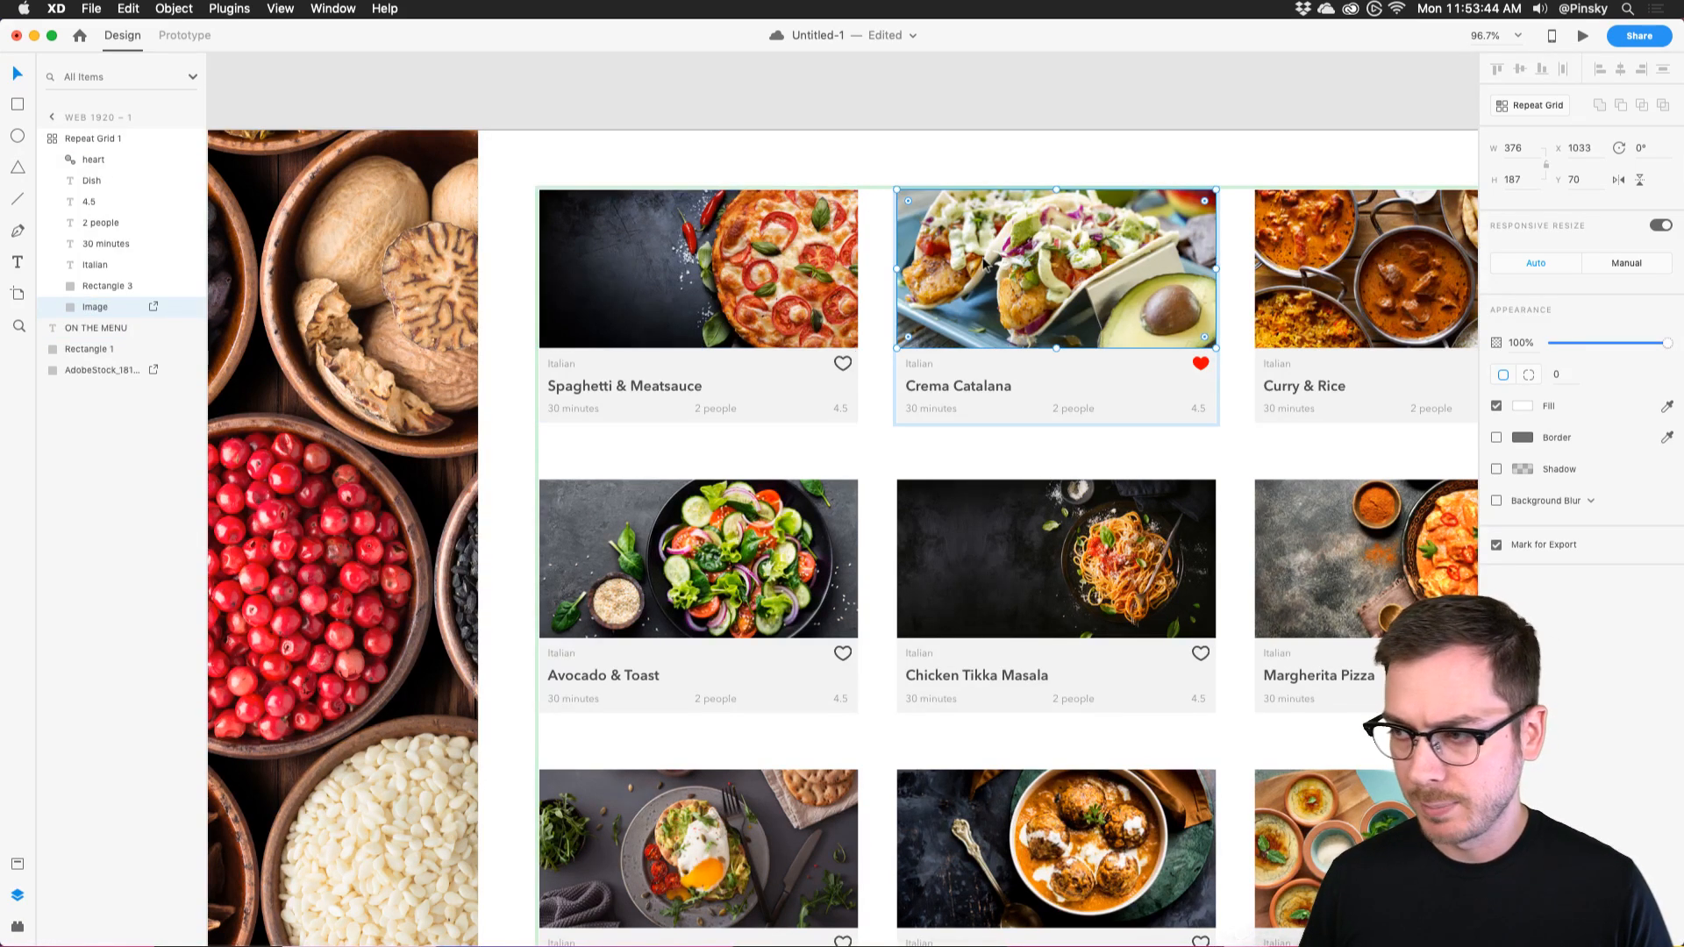
pyautogui.click(662, 256)
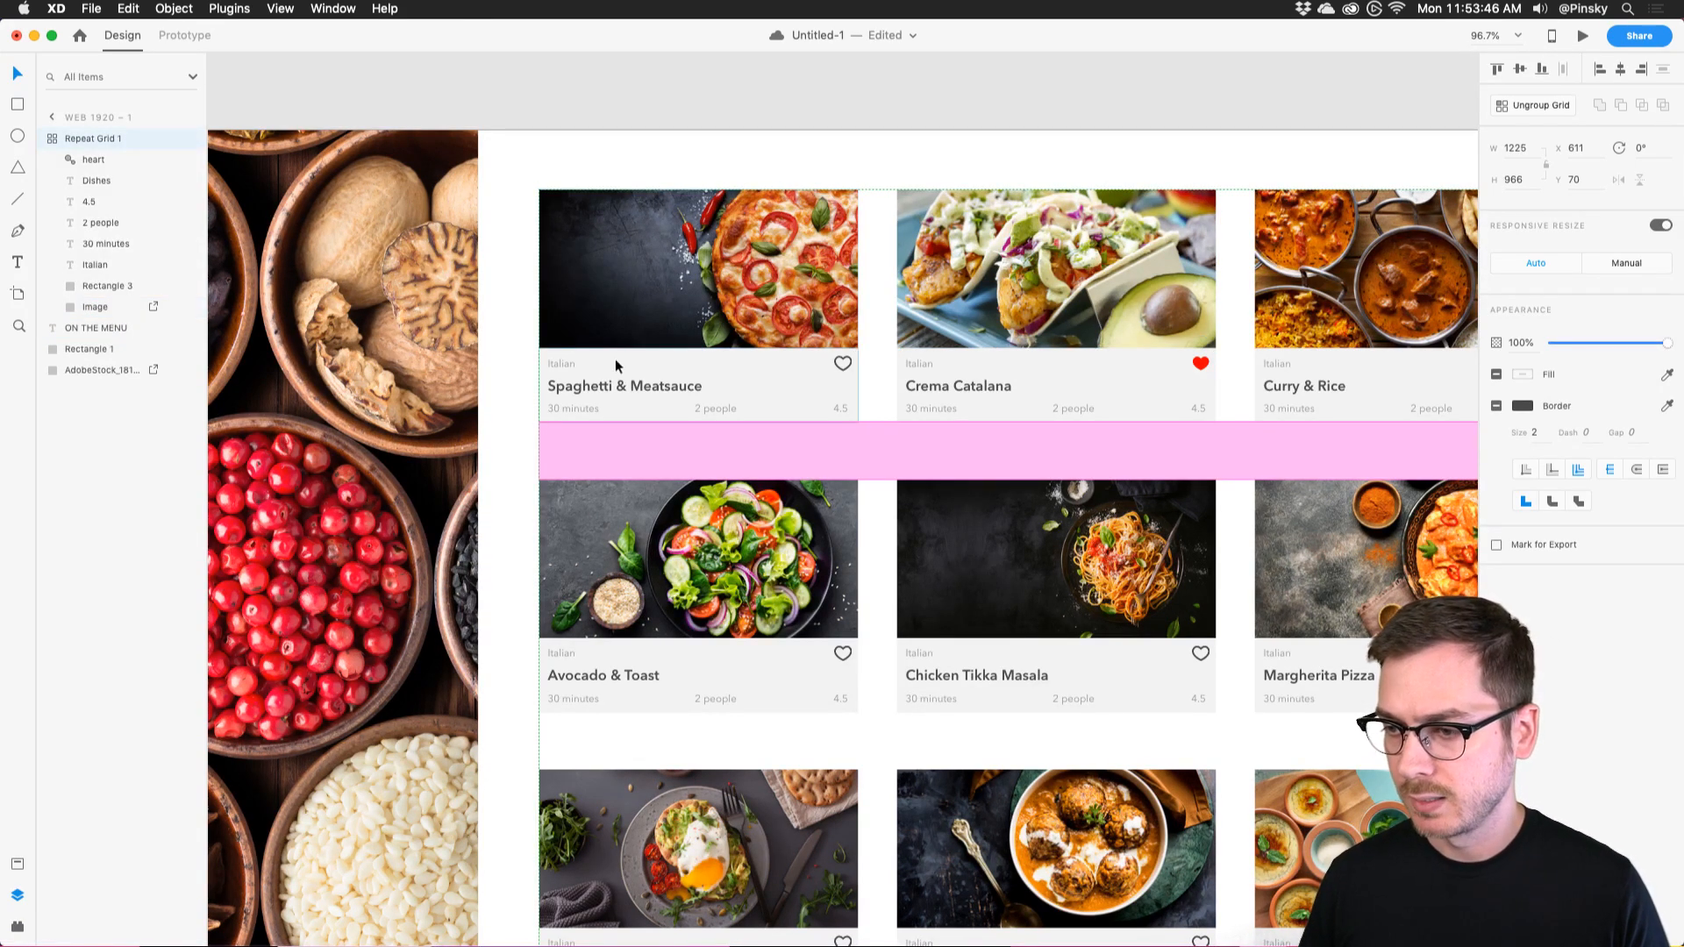
pyautogui.doubleClick(586, 386)
pyautogui.doubleClick(99, 180)
pyautogui.write('Dish')
pyautogui.press('Return')
# Reopen the Google Sheets mapping, map the image layer to Image, then cancel and fit the artboard.
pyautogui.click(763, 276)
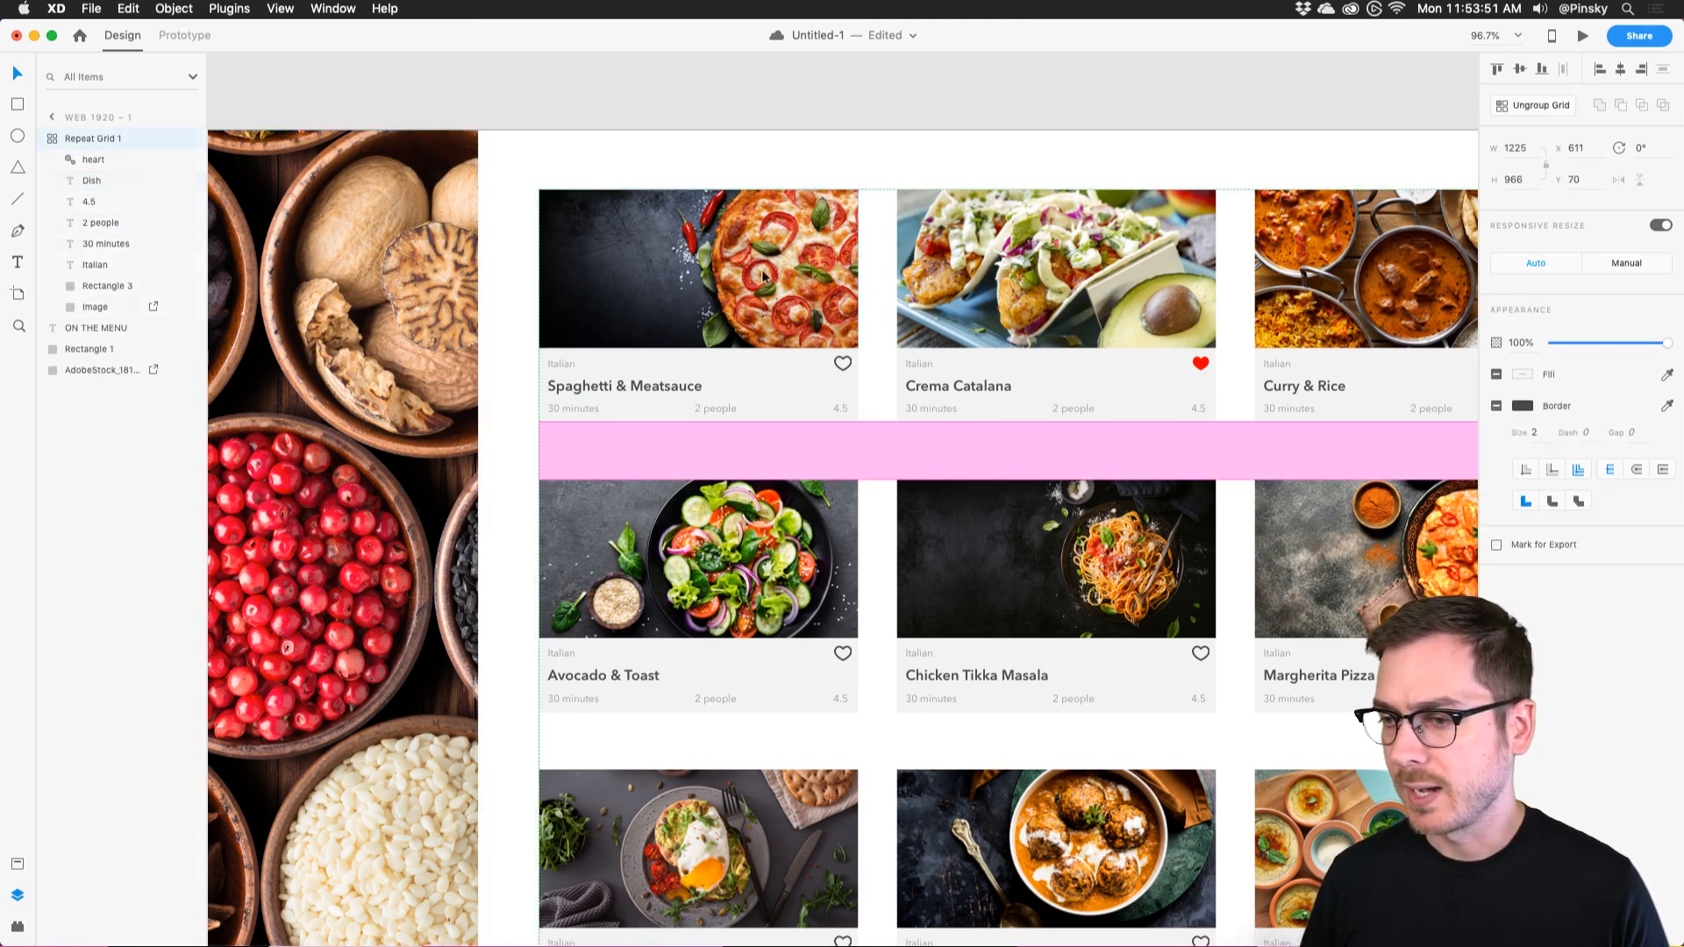
pyautogui.click(16, 926)
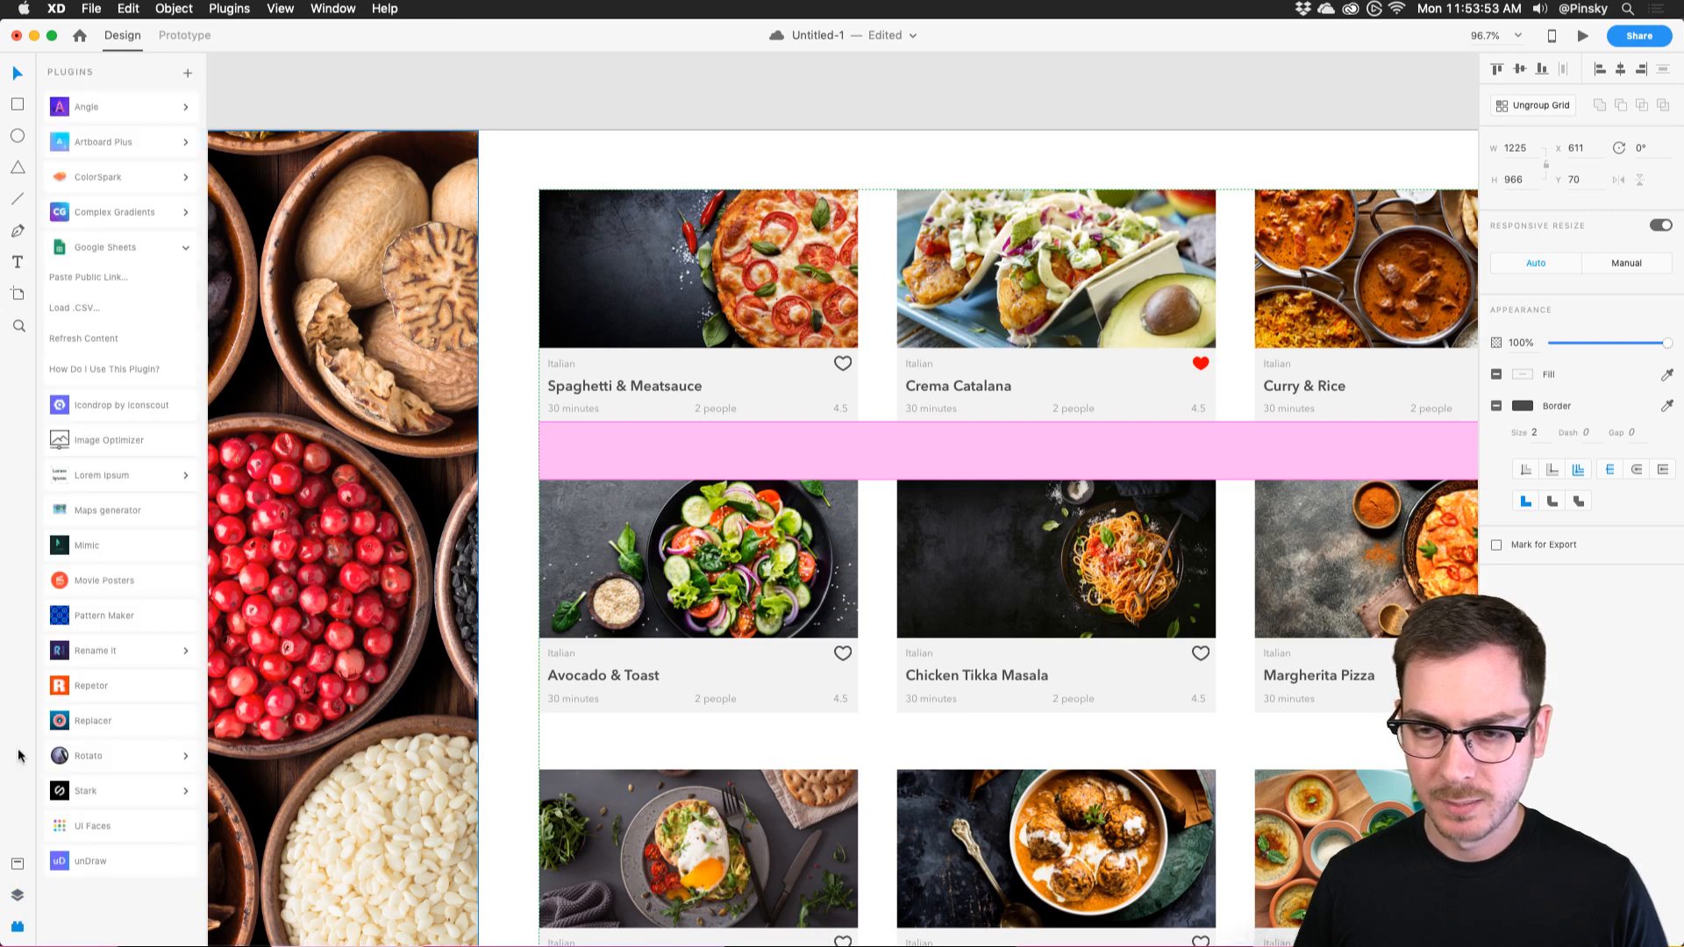
pyautogui.click(88, 277)
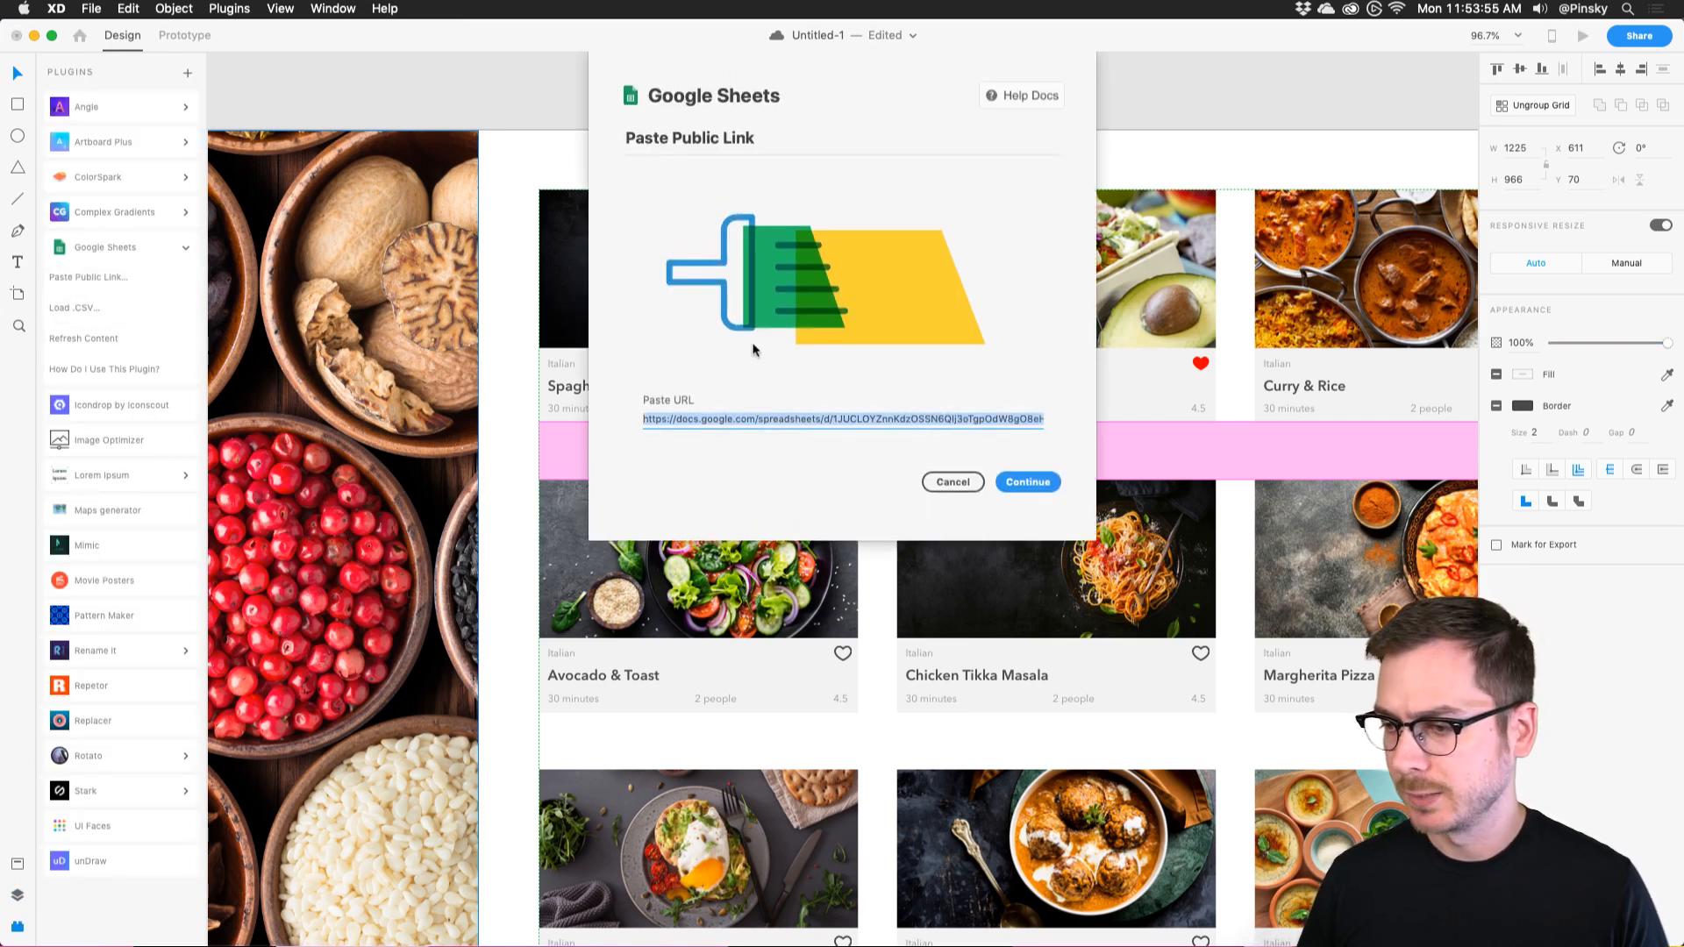
pyautogui.click(1039, 483)
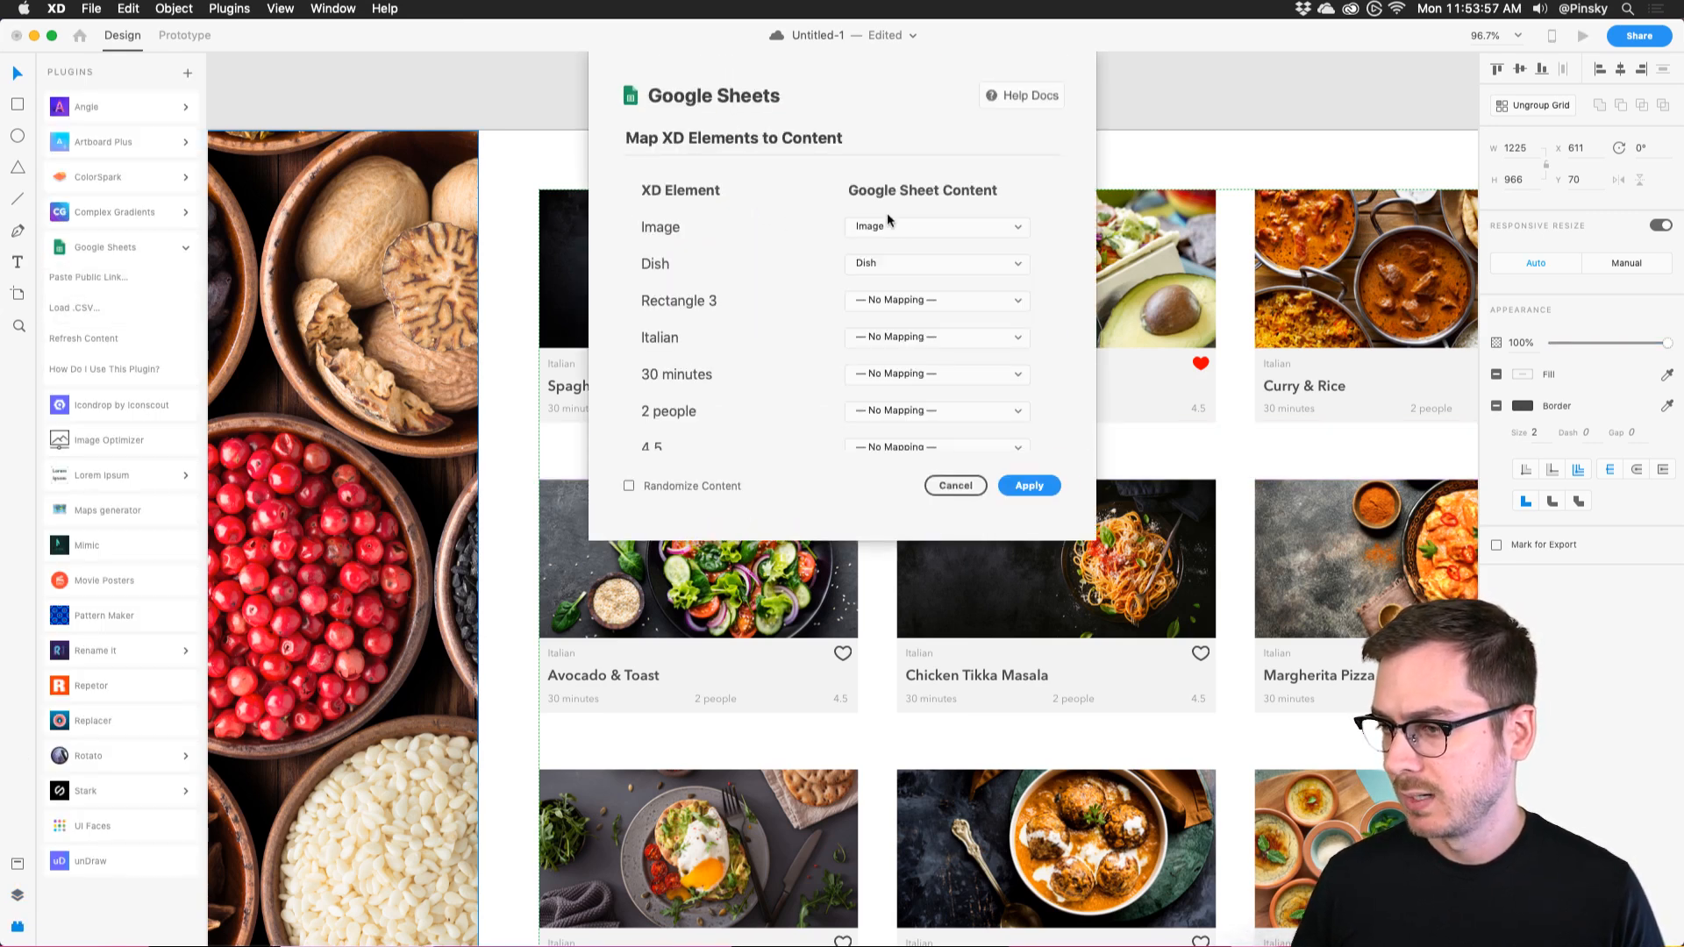
pyautogui.click(886, 221)
pyautogui.click(904, 228)
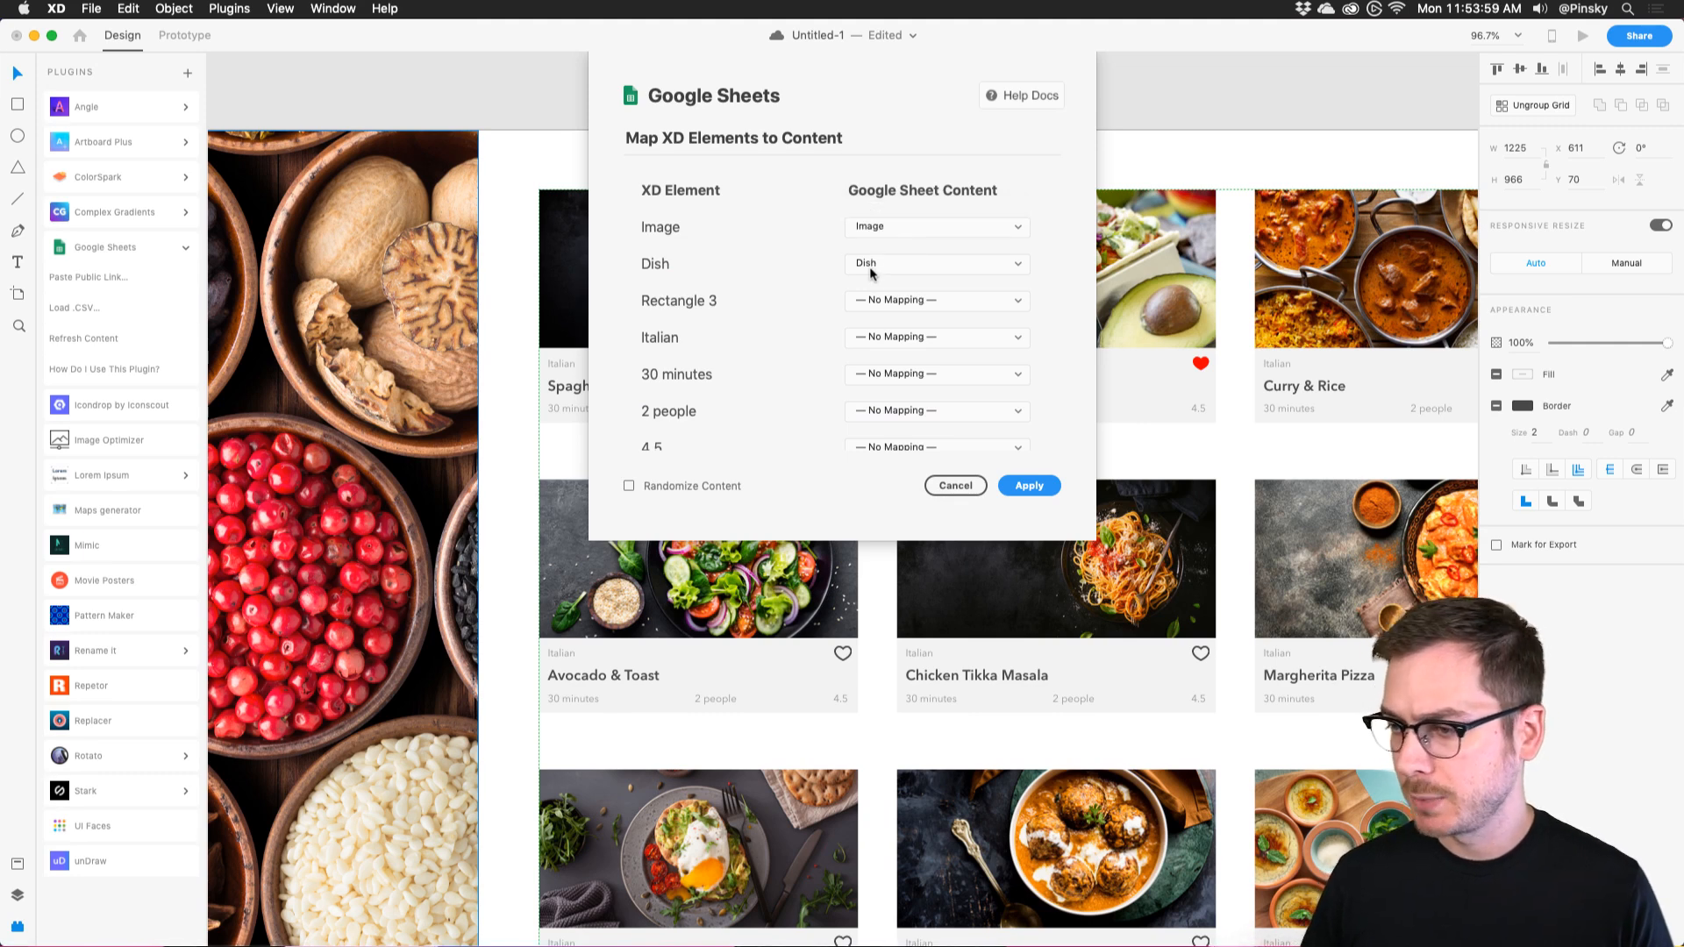
pyautogui.click(888, 336)
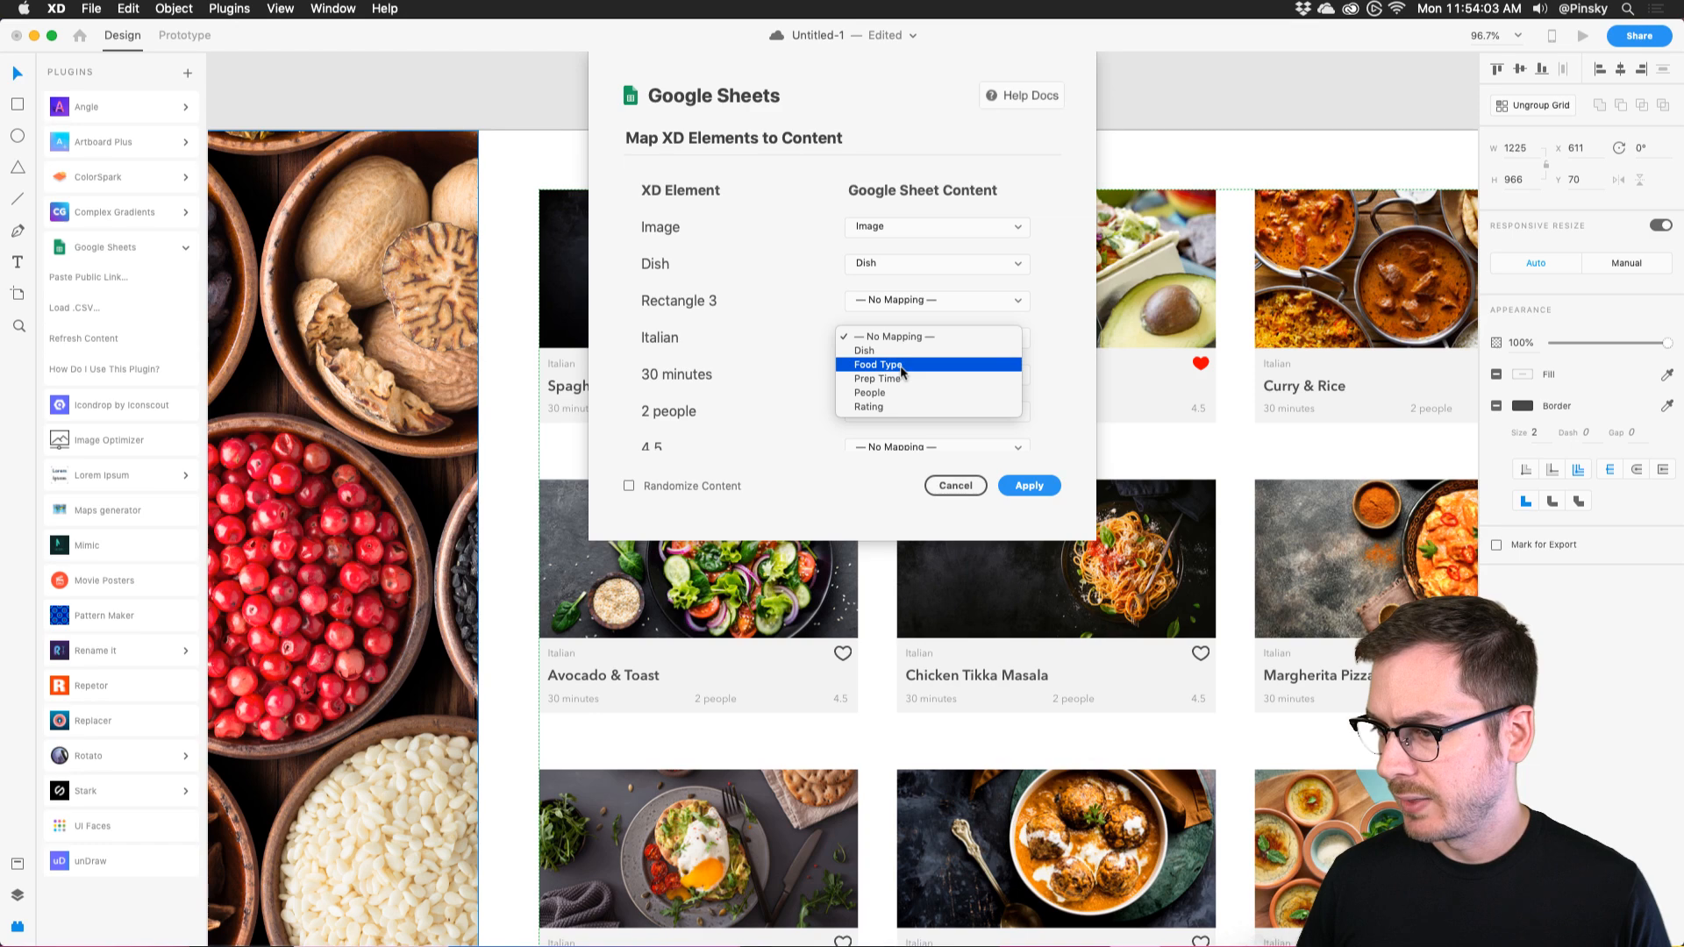
pyautogui.click(917, 448)
pyautogui.click(956, 485)
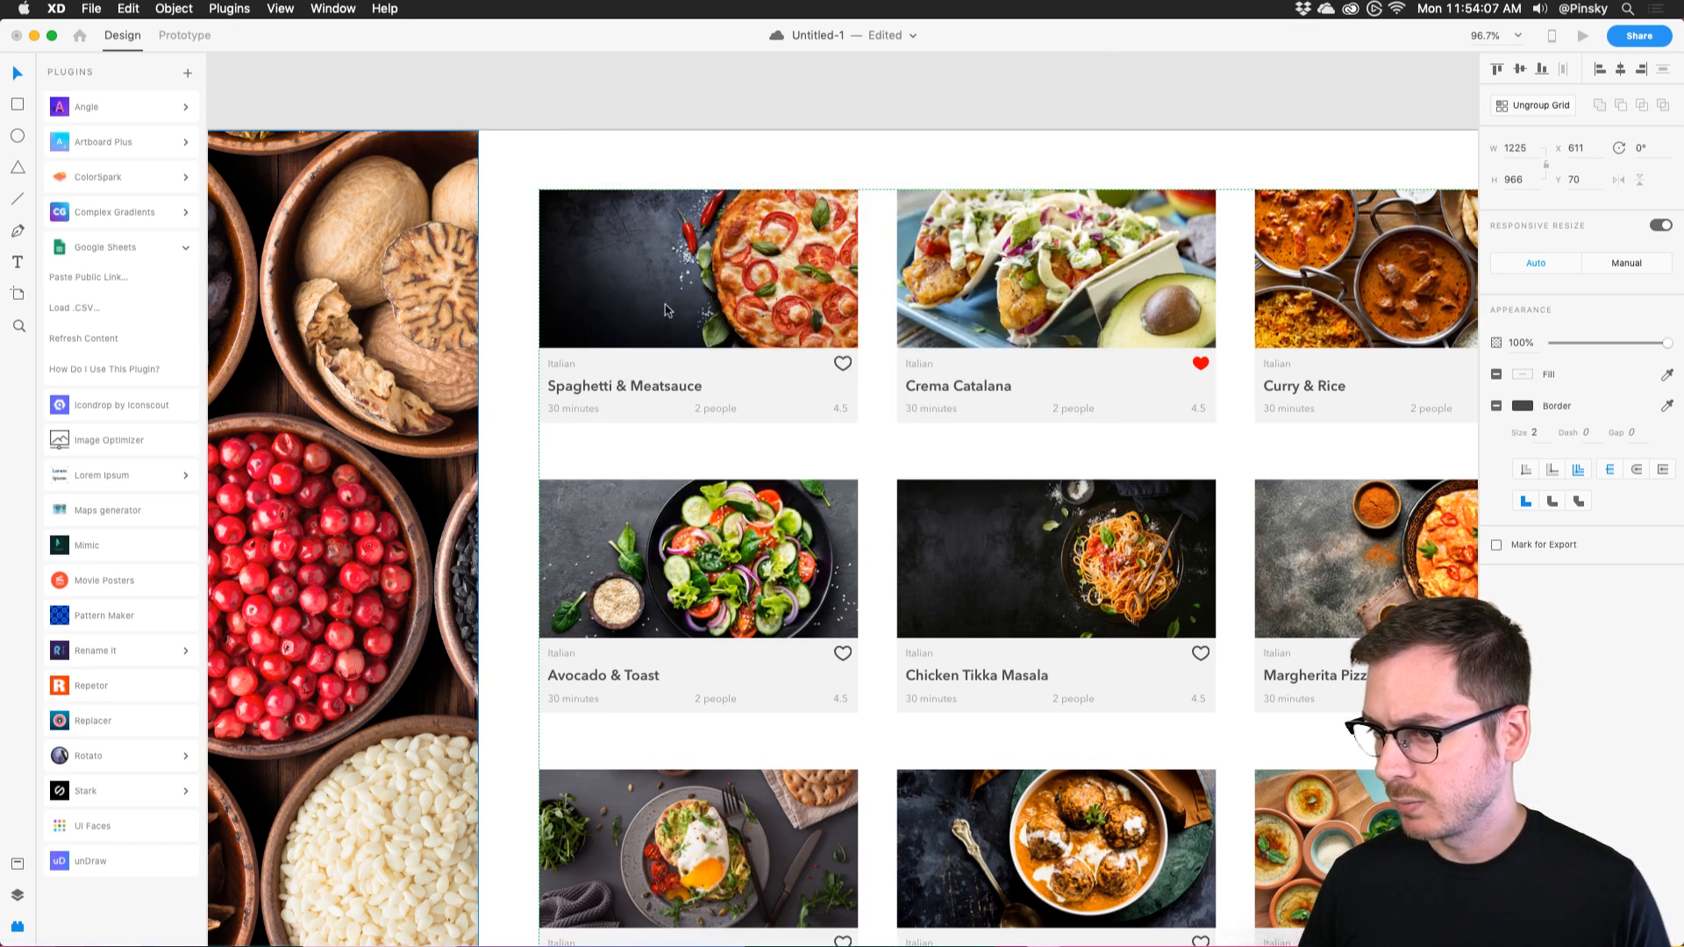
pyautogui.press('super+0')
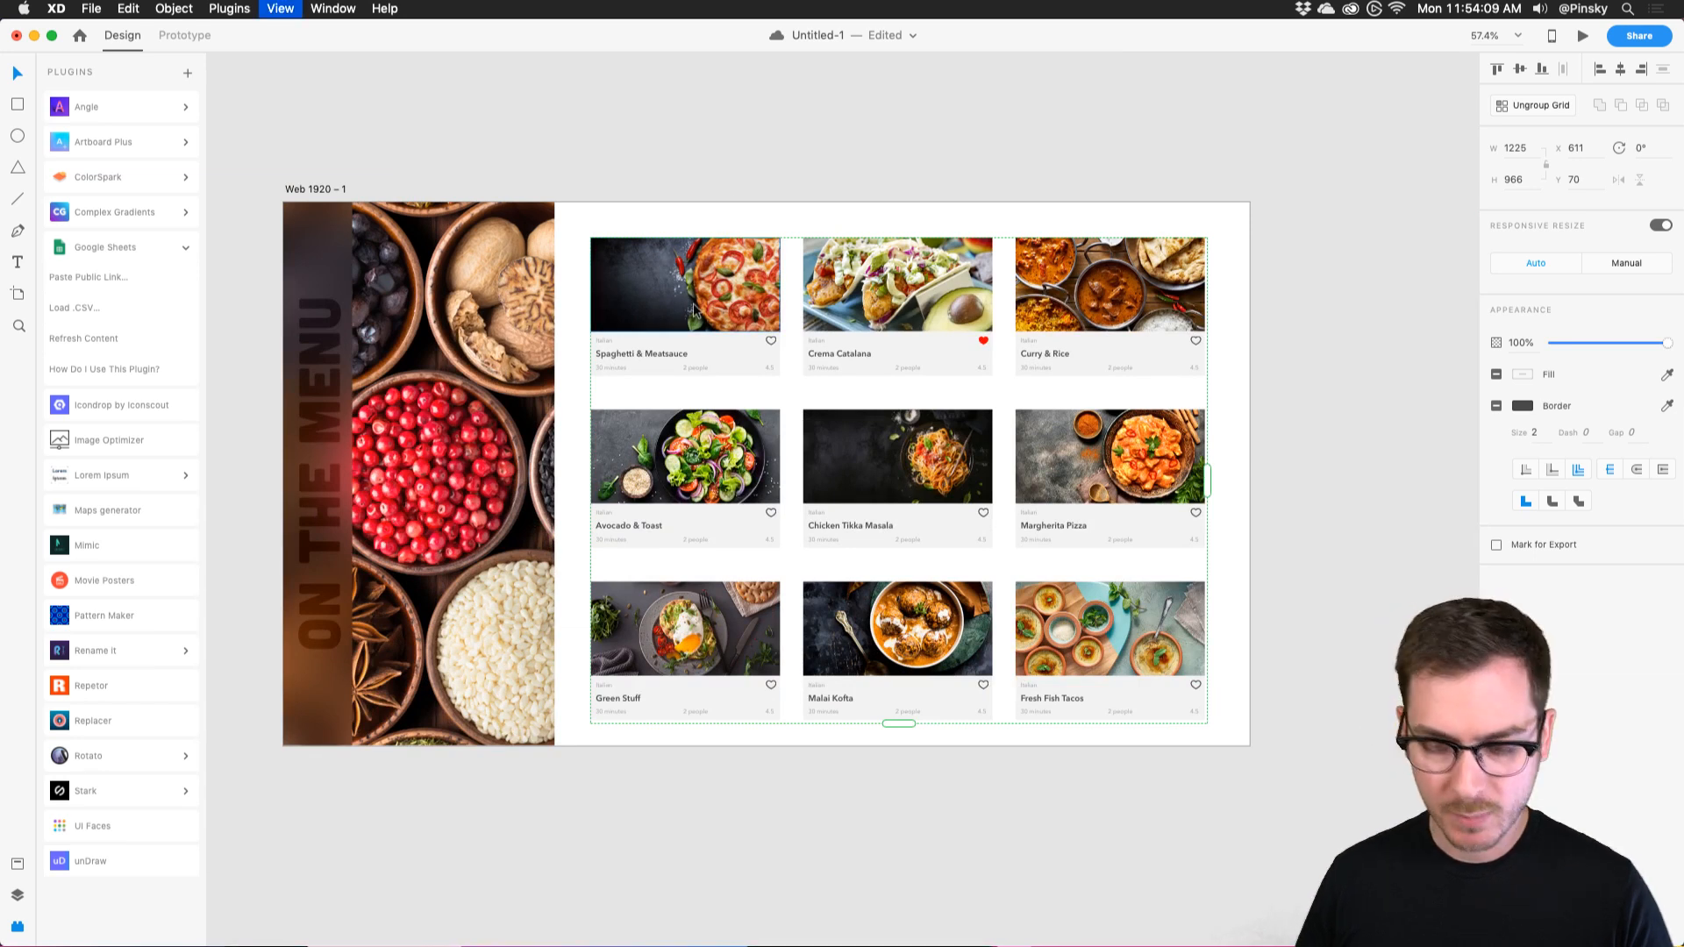
# Rename the 4.5 rating text layer to 'Rating' and the next layer to 'People'.
pyautogui.press('super+y')
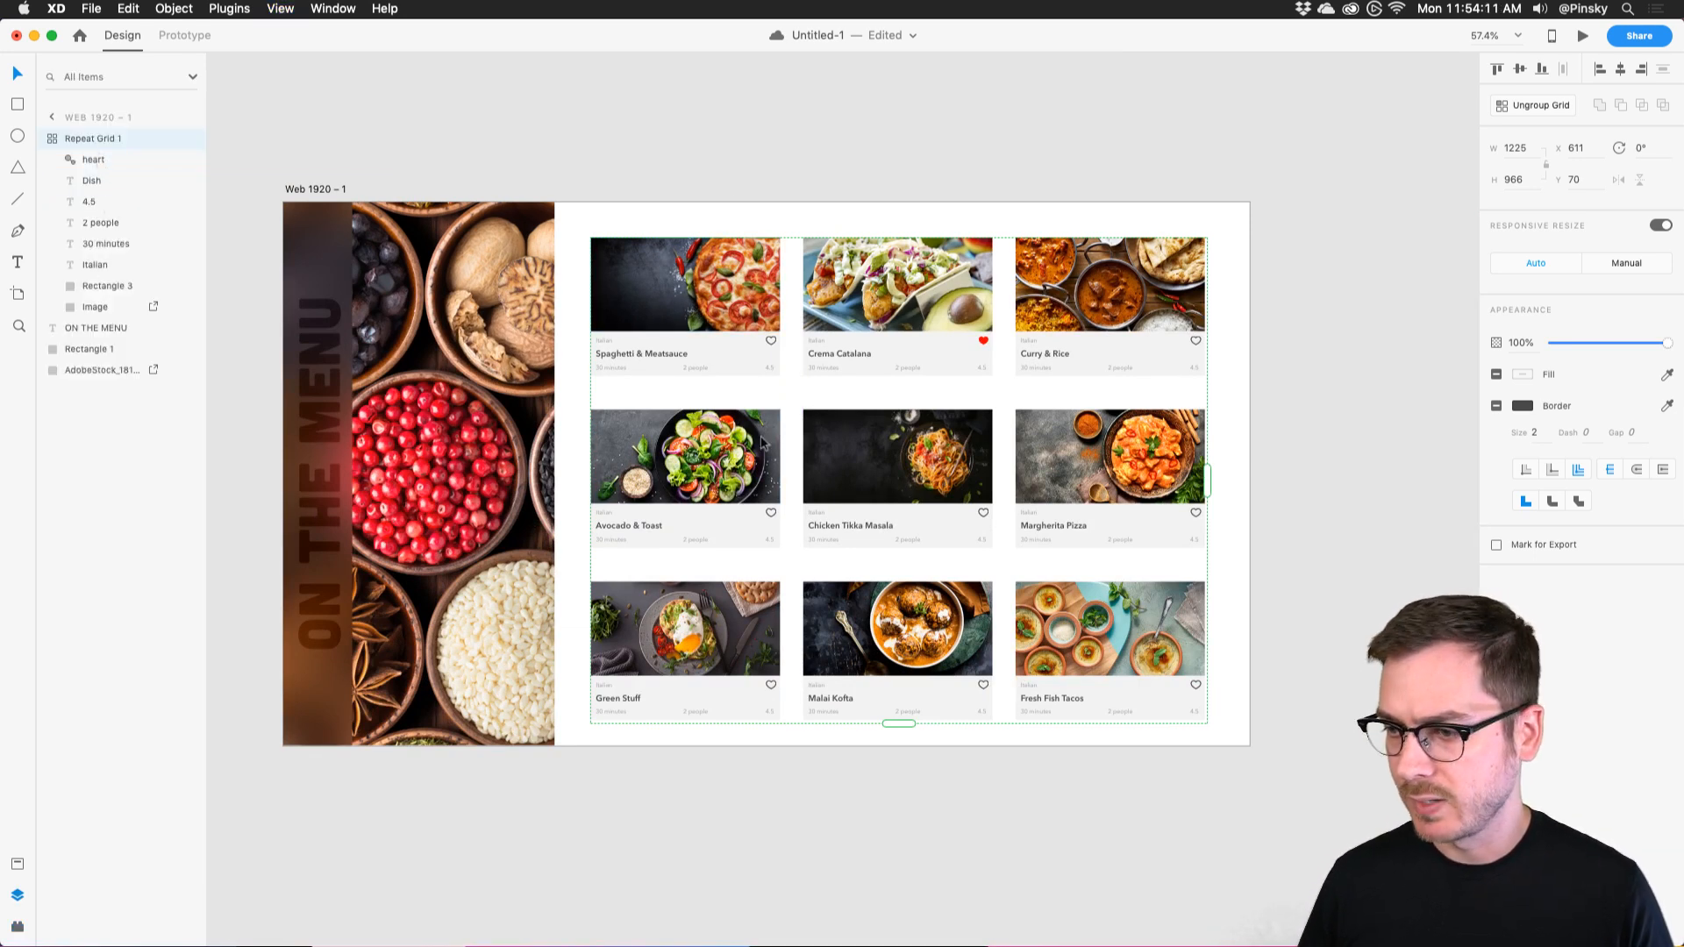
pyautogui.click(93, 182)
pyautogui.scroll(5, 611, 324)
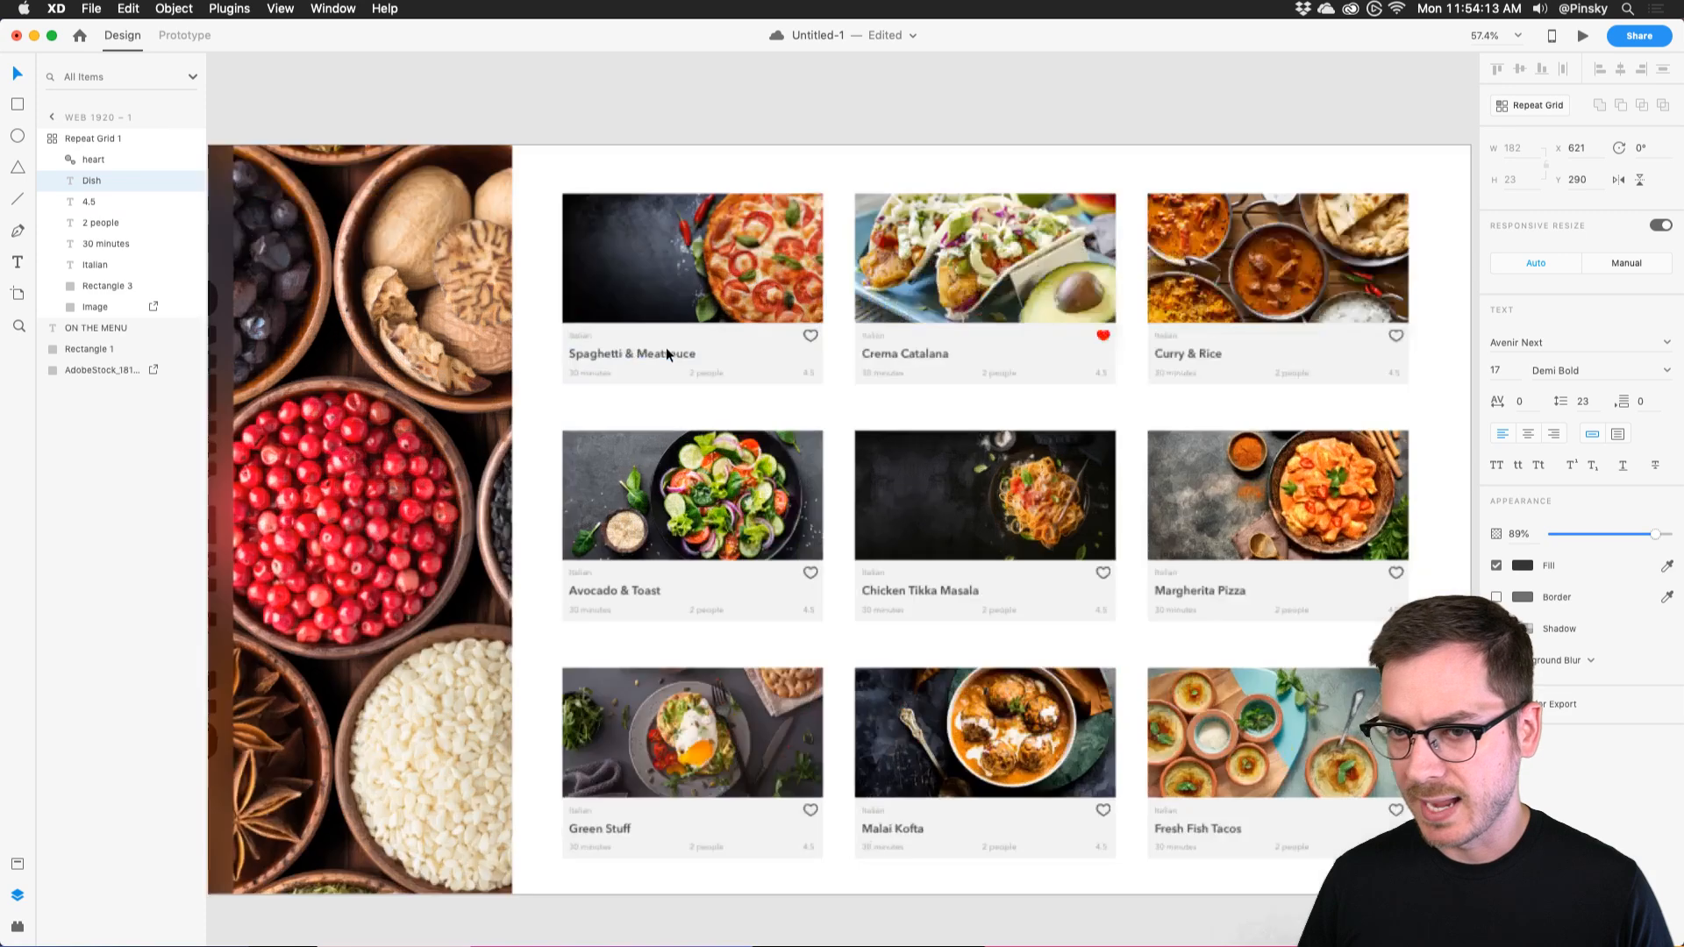
pyautogui.click(102, 203)
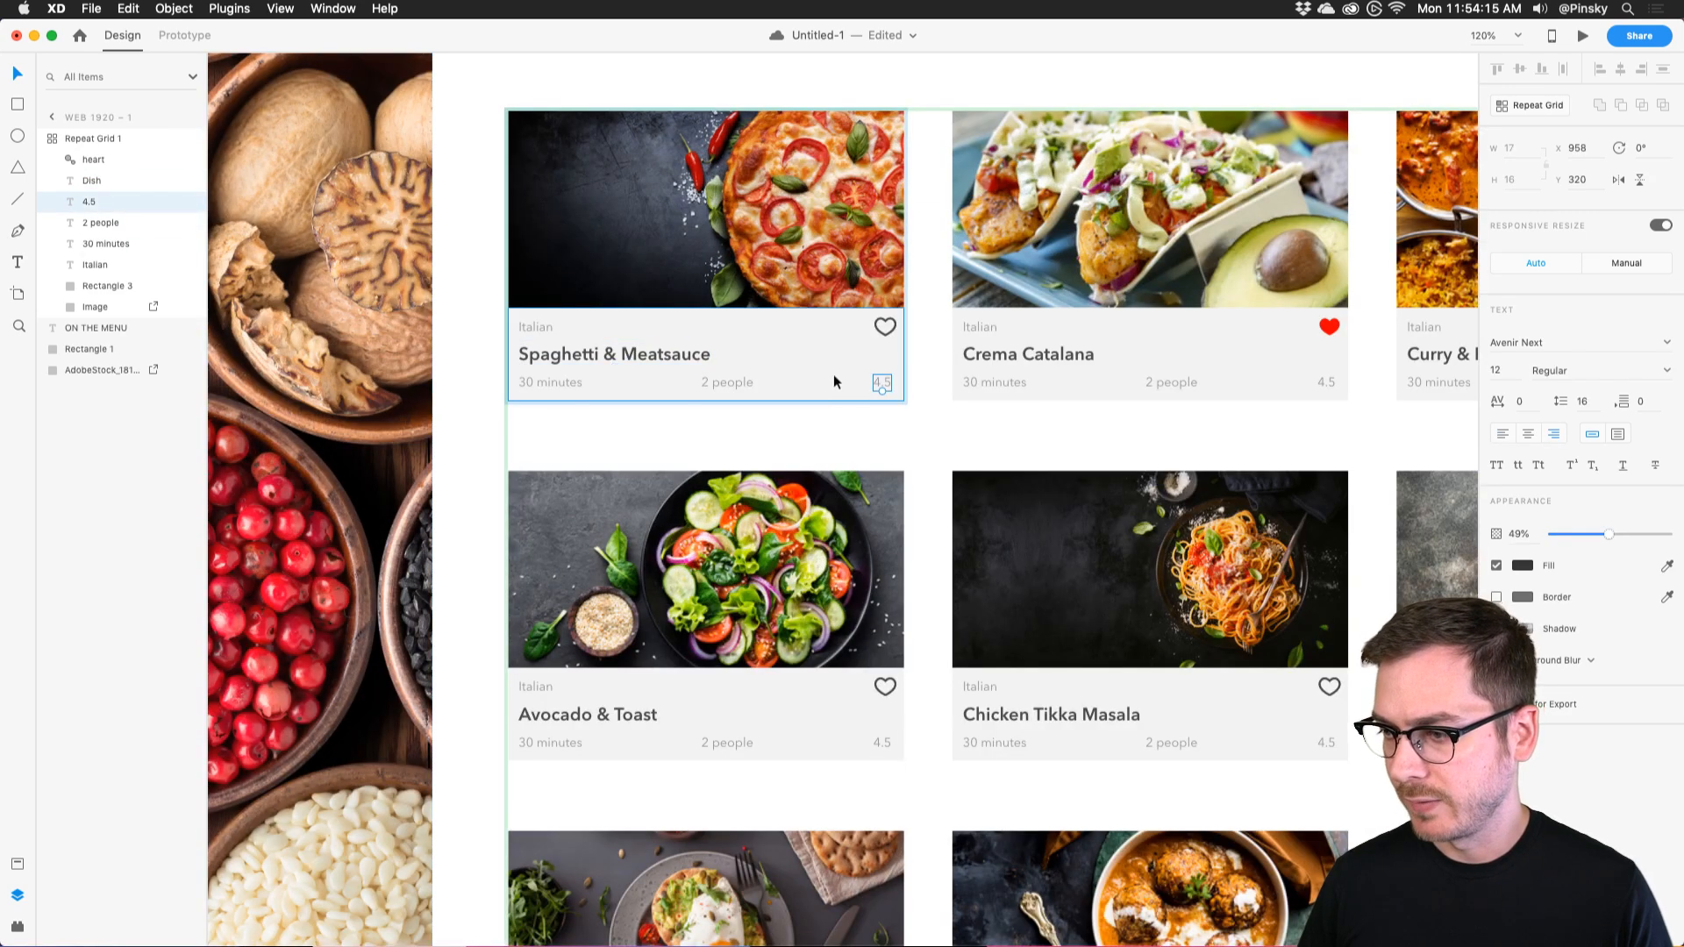
pyautogui.doubleClick(88, 202)
pyautogui.write('Ra')
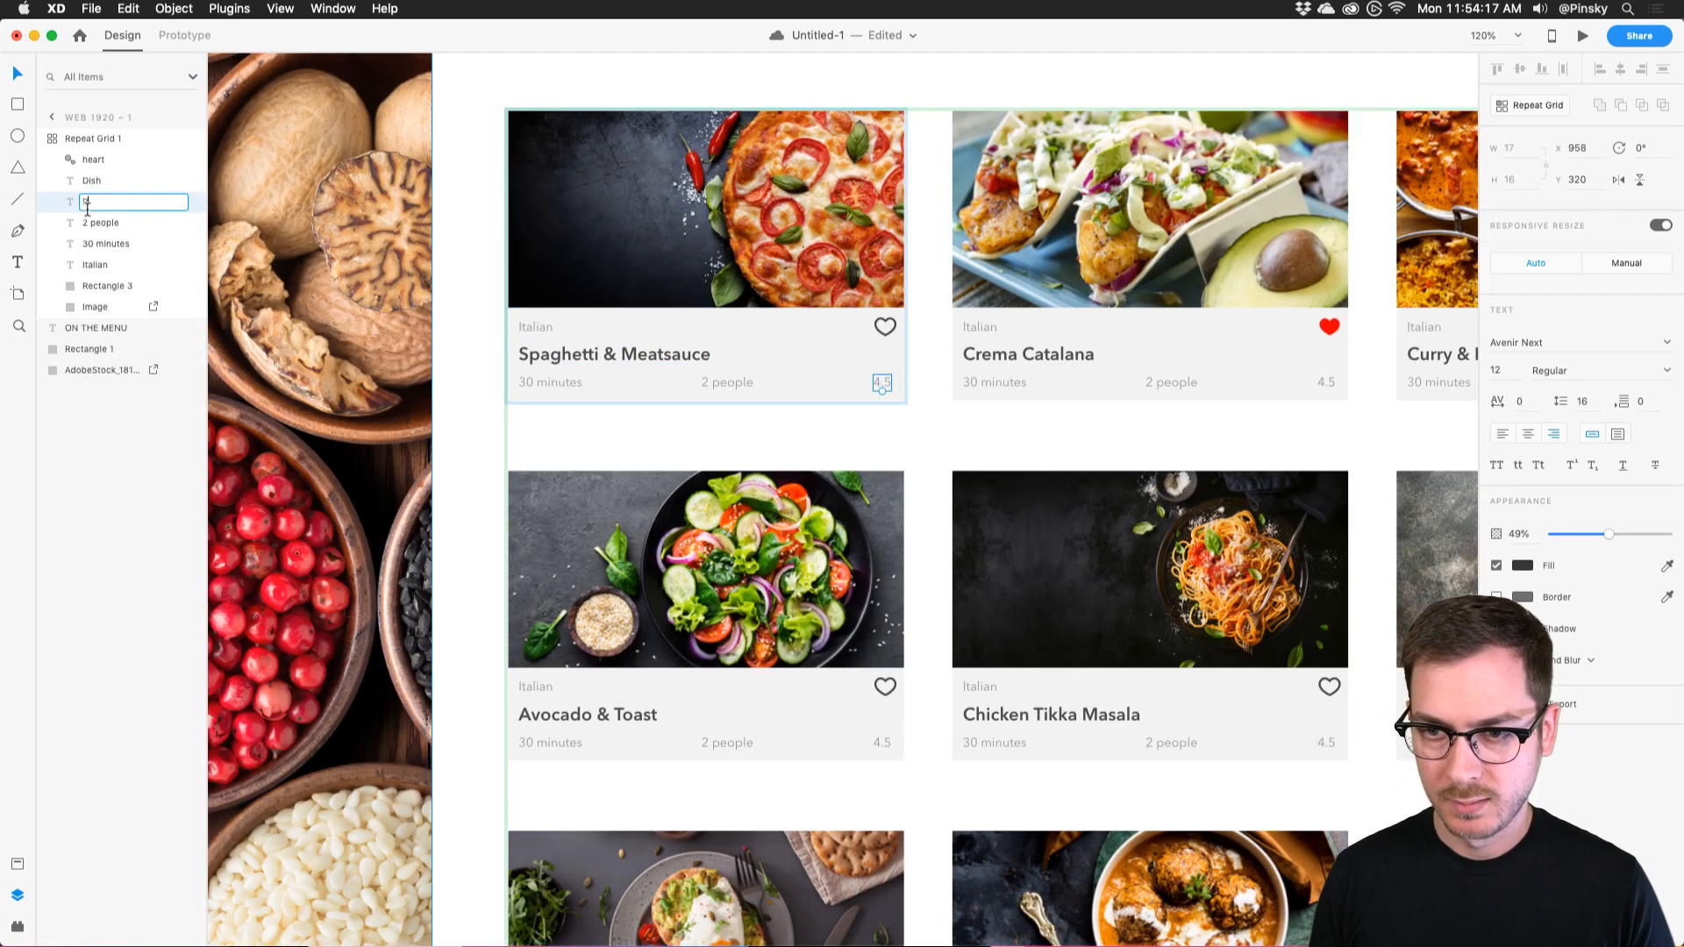
pyautogui.write('s')
pyautogui.press('BackSpace')
pyautogui.write('ting')
pyautogui.press('Tab')
pyautogui.write('People')
pyautogui.press('Tab')
# Name the remaining label layers 'Food Type' and 'Prep Time'.
pyautogui.write('Minute')
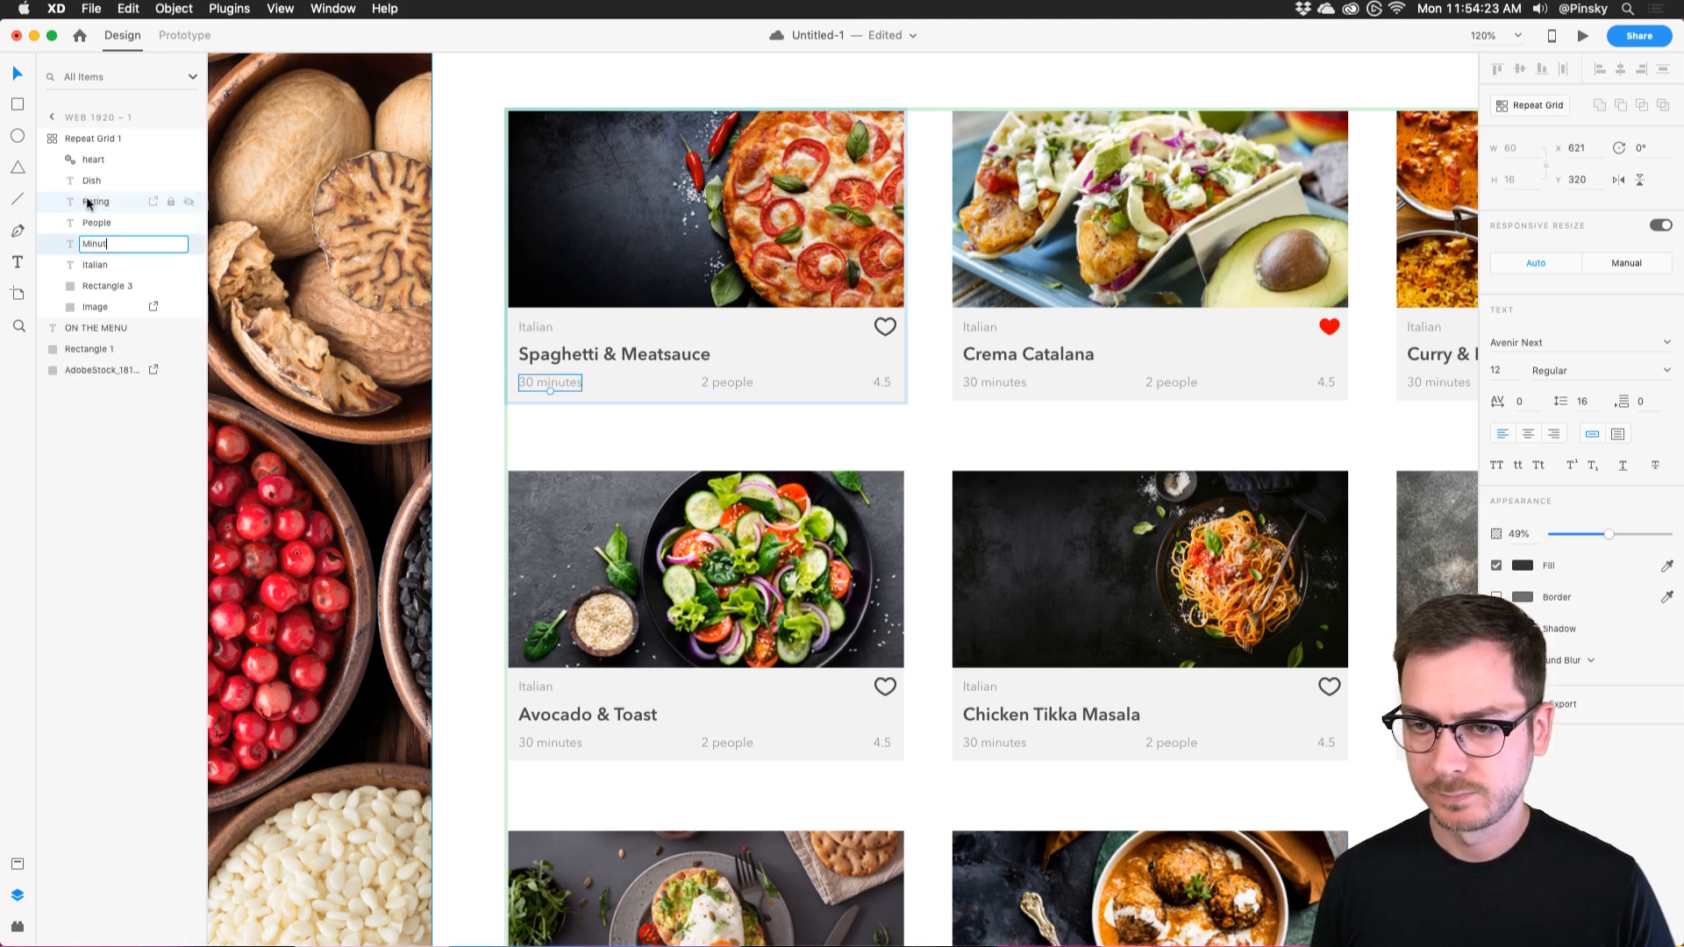
pyautogui.write('s')
pyautogui.press('Tab')
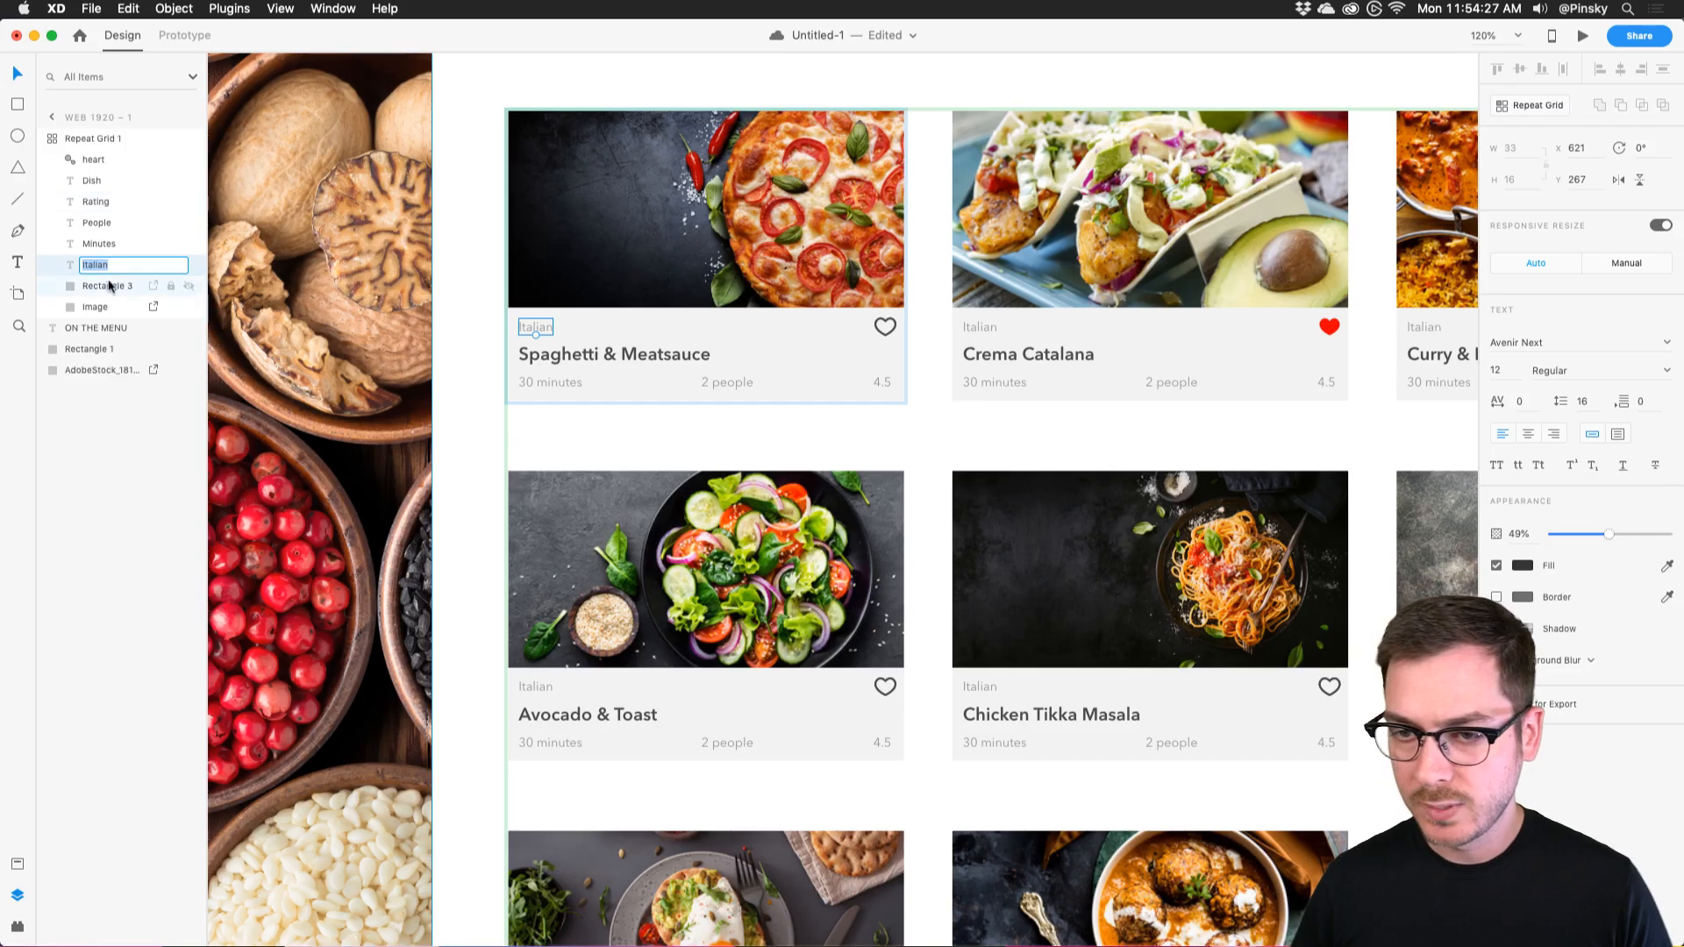
pyautogui.write('Food TR')
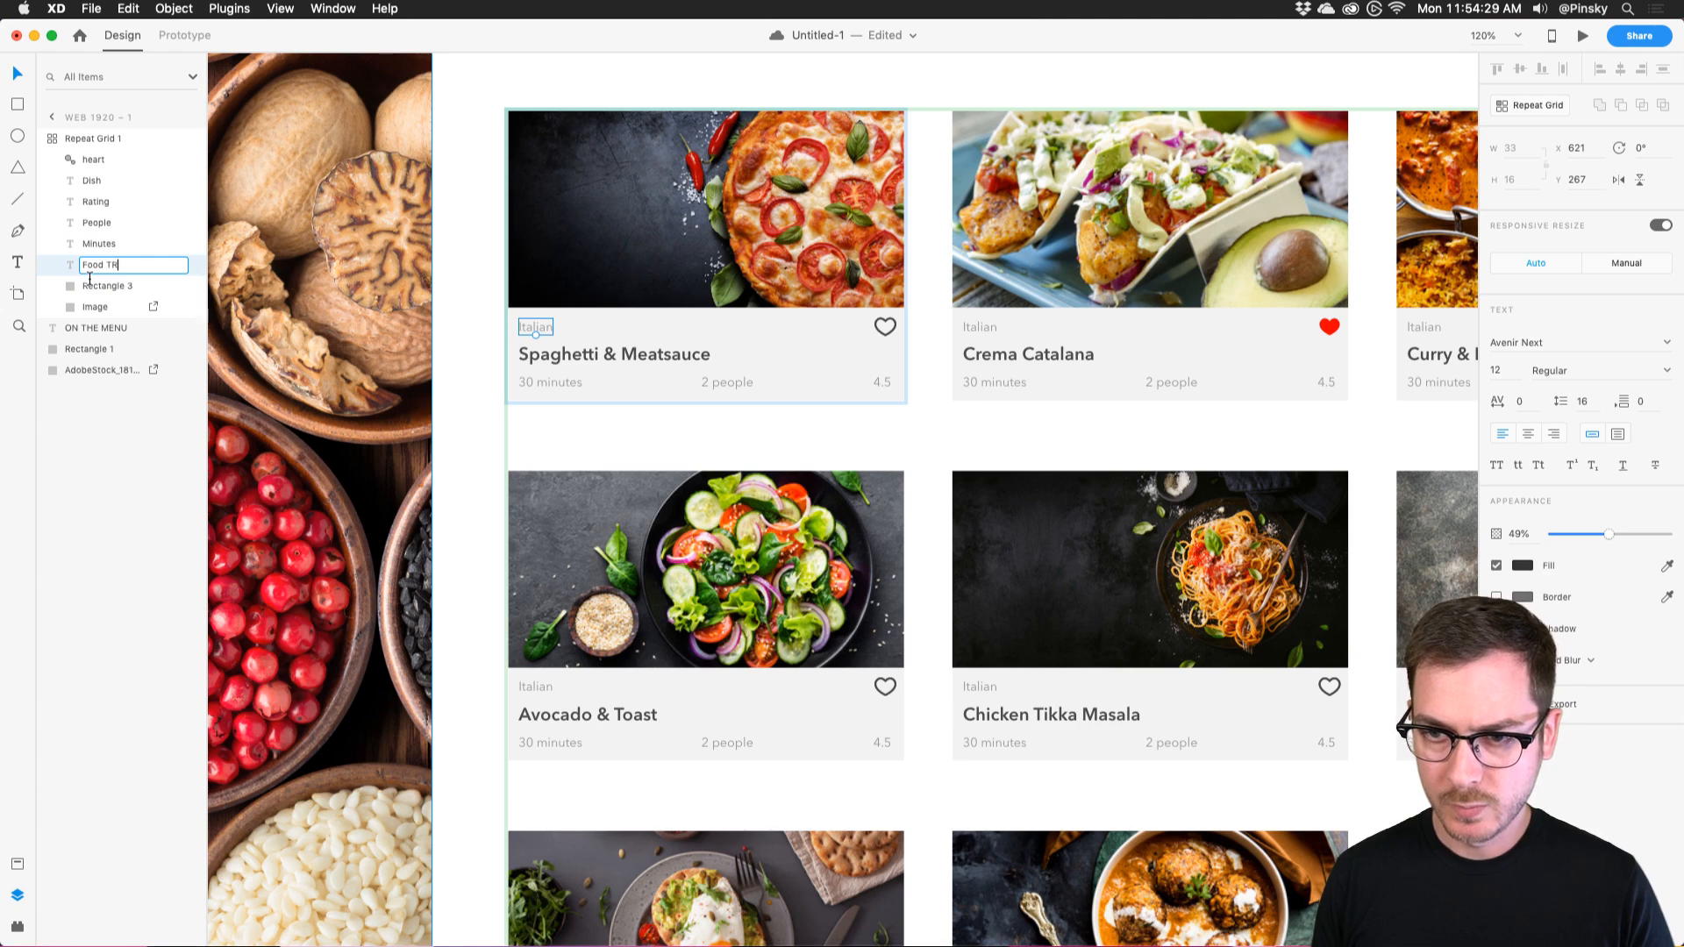
pyautogui.press('BackSpace')
pyautogui.write('ype')
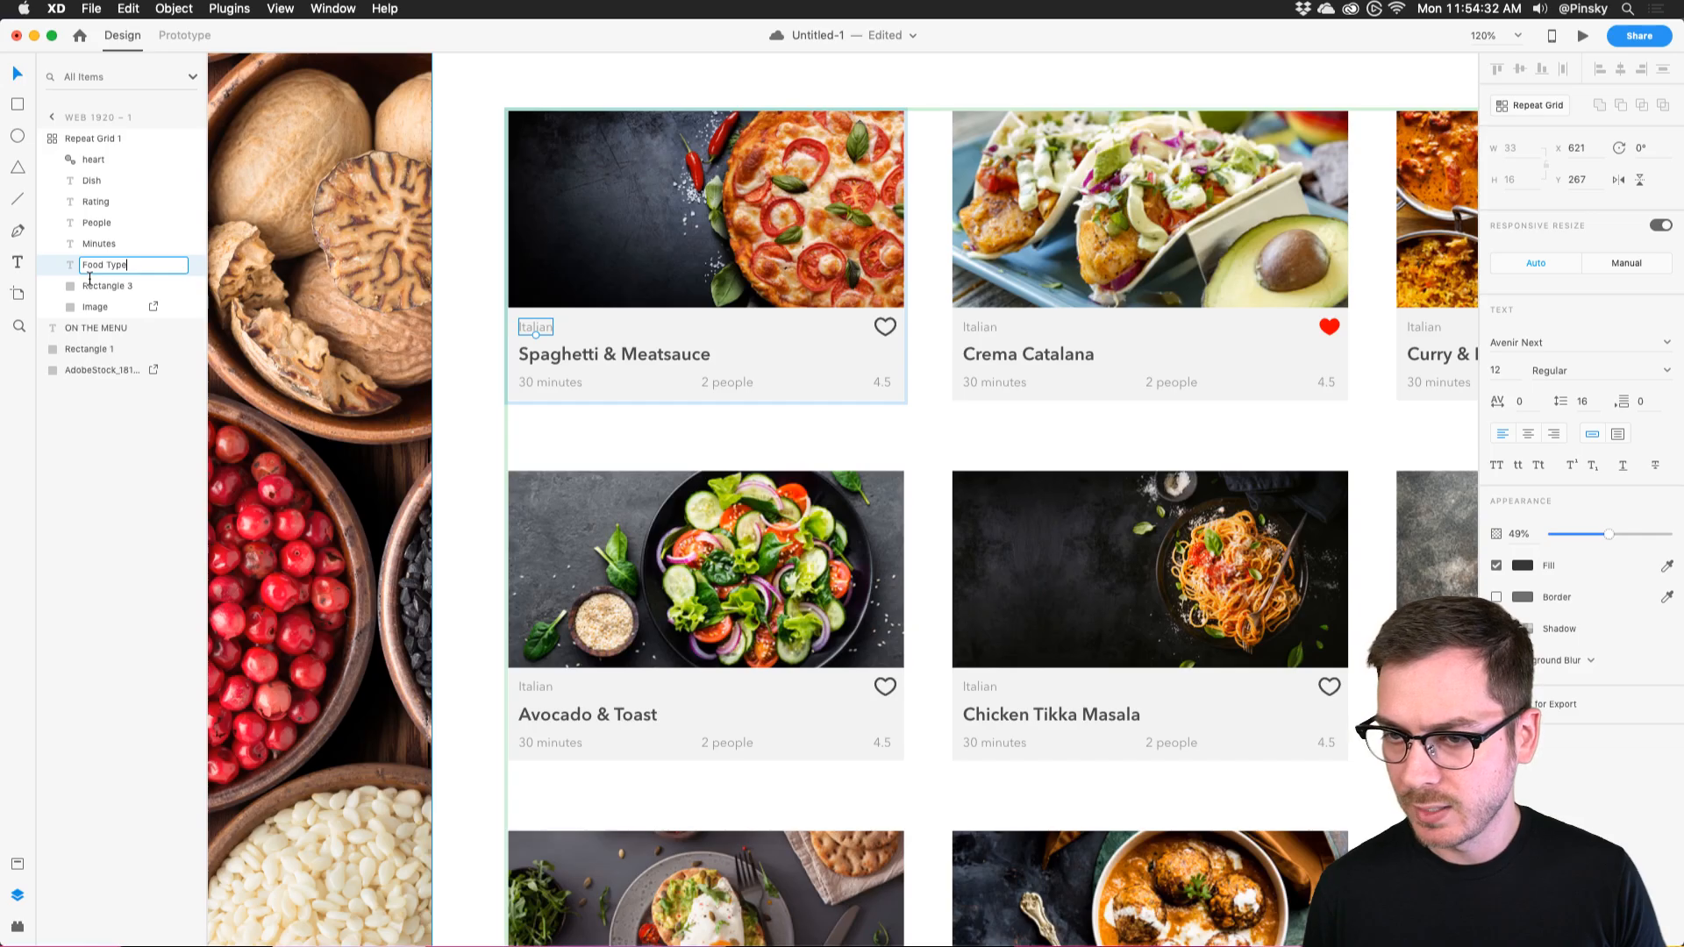
pyautogui.press('Tab')
pyautogui.write('PP')
pyautogui.write('ep')
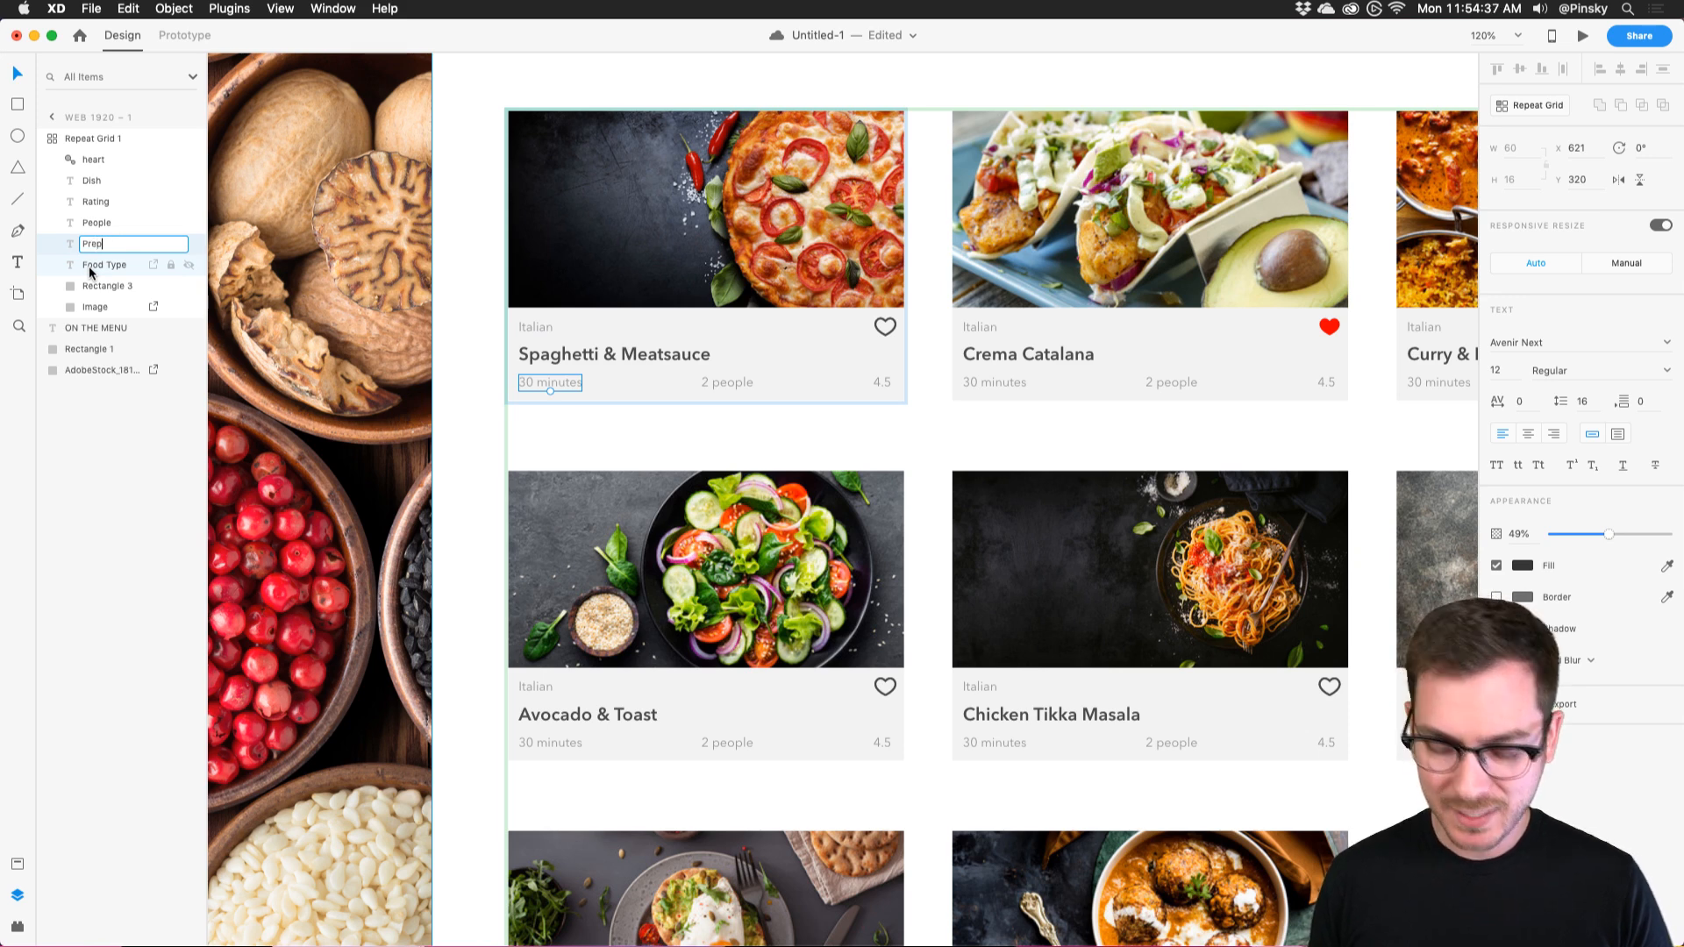
pyautogui.write(' Time')
pyautogui.press('Return')
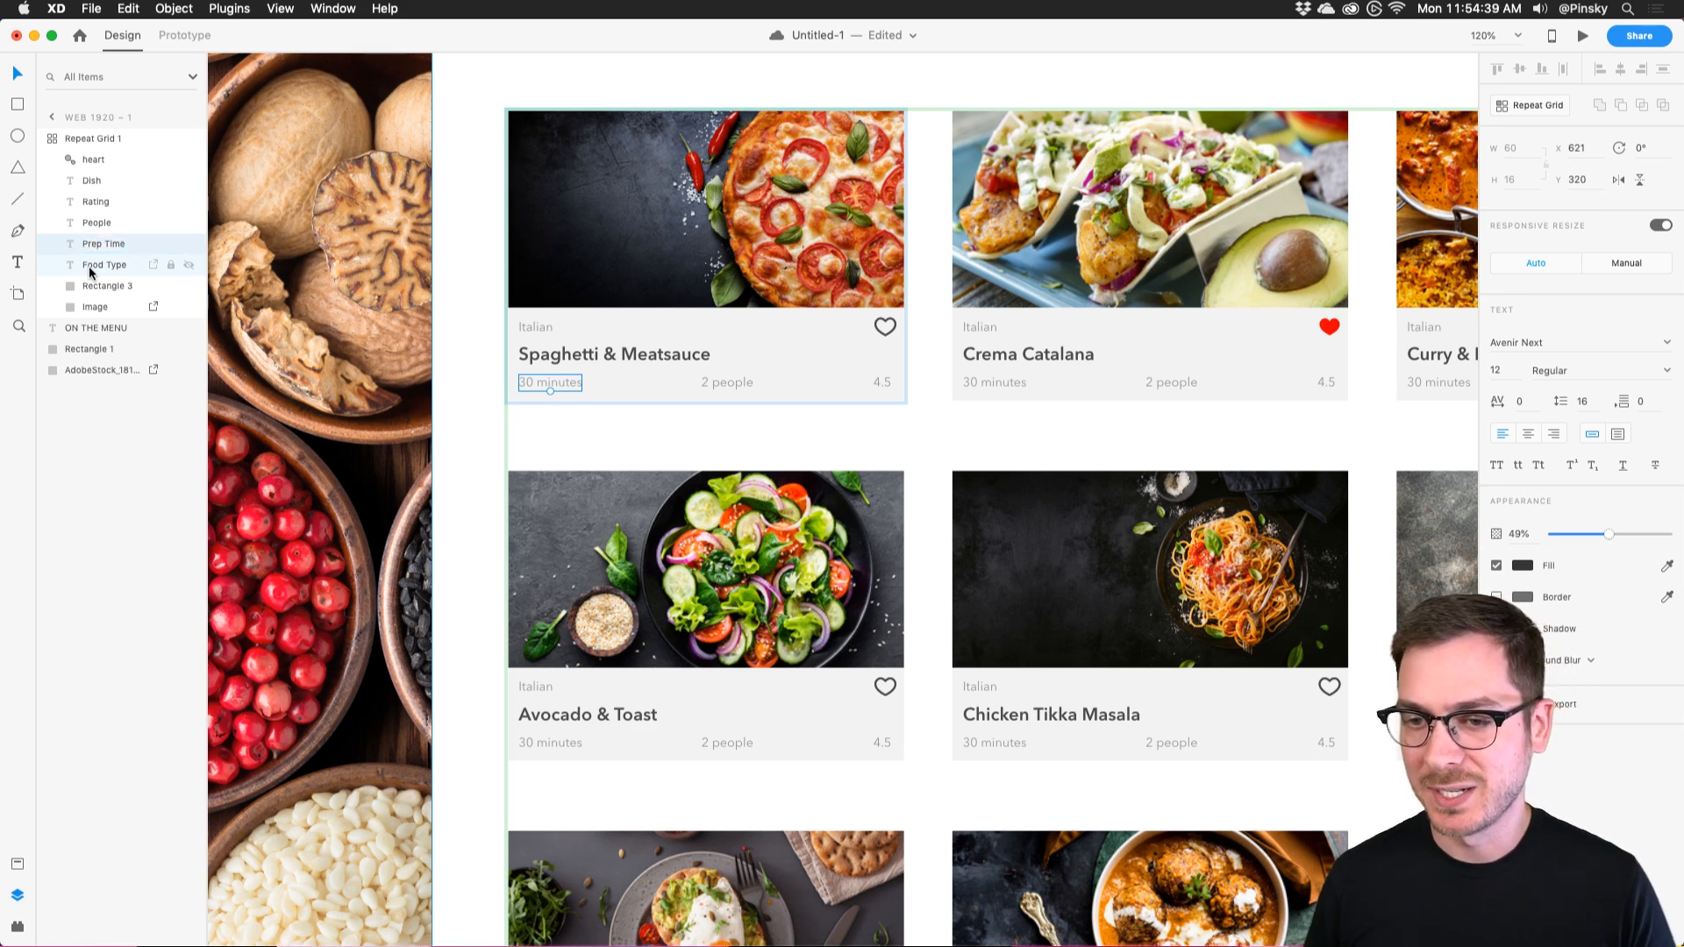
# Check the Food Menu sheet's columns, then reselect the repeat grid in XD.
pyautogui.press('super+Tab')
pyautogui.press('super+Tab')
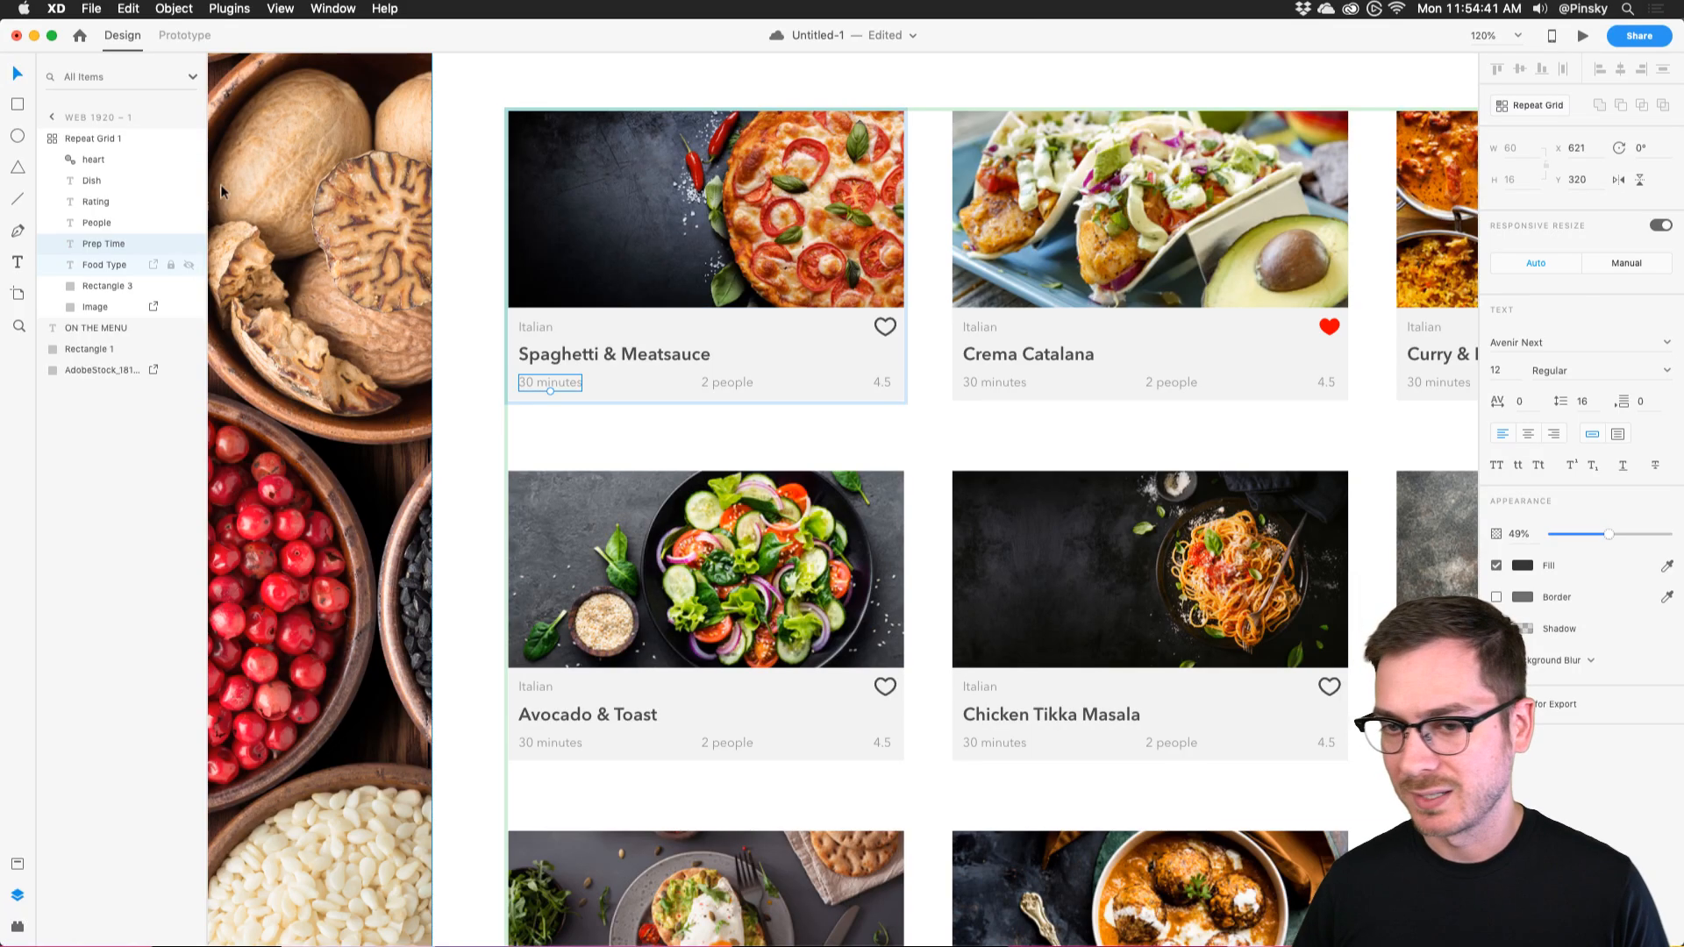
pyautogui.scroll(3, 717, 174)
pyautogui.scroll(-2, 718, 174)
pyautogui.scroll(-3, 714, 172)
pyautogui.press('Escape')
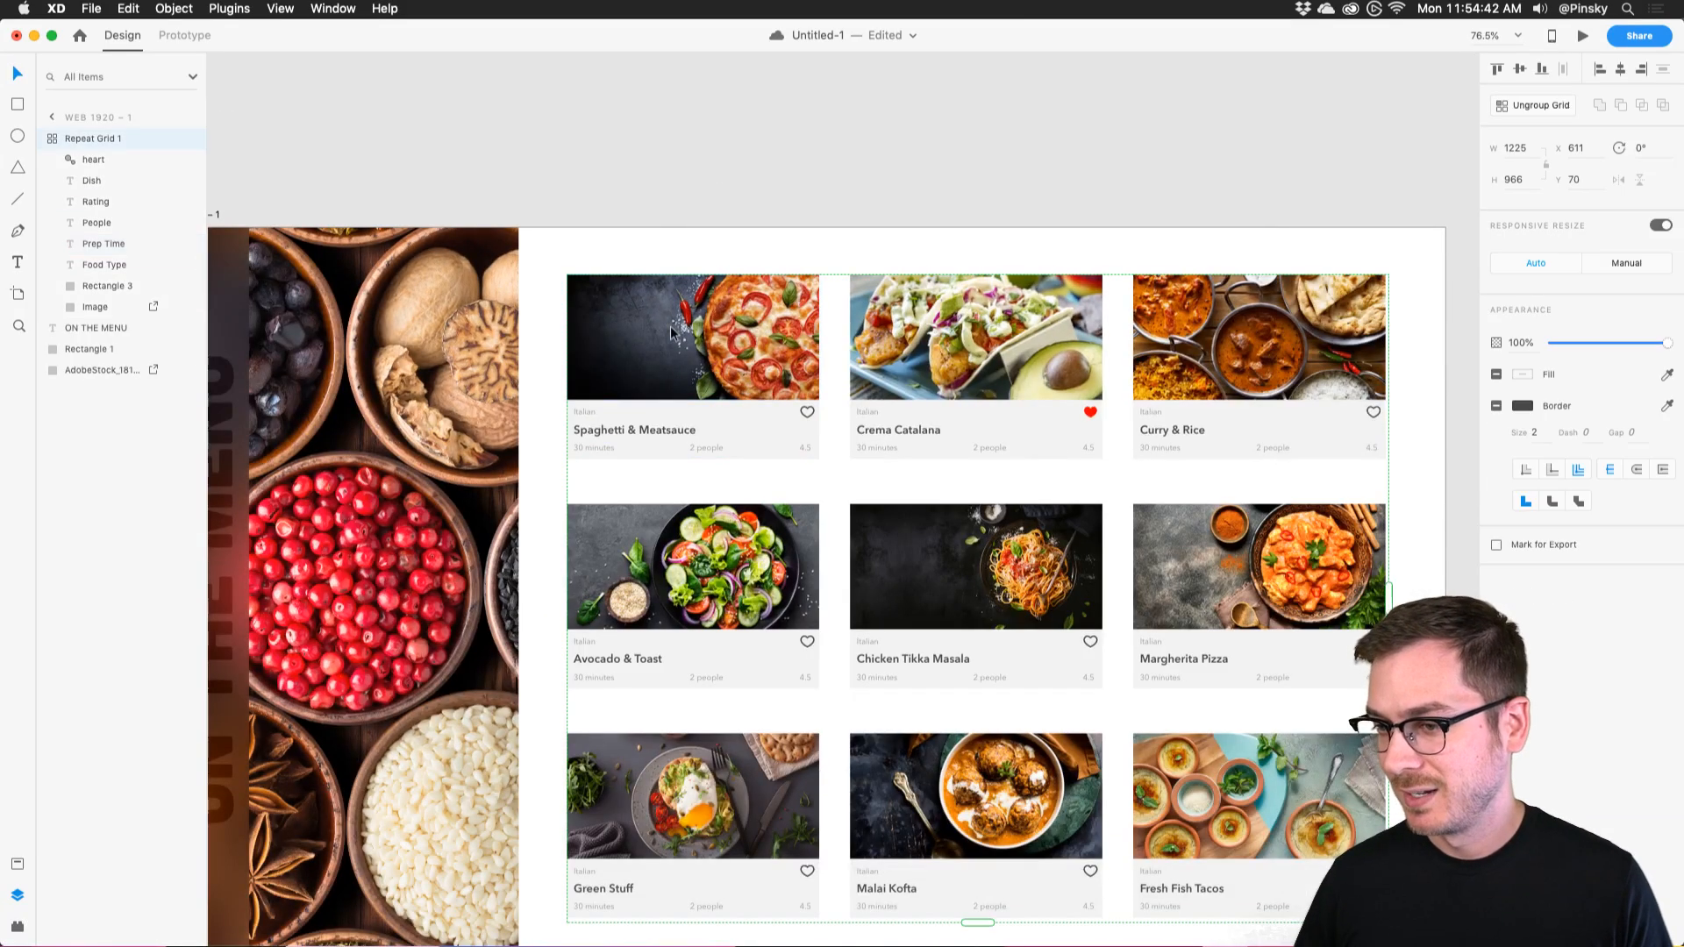
# Load the sheet via Google Sheets' Paste Public Link and apply the column mapping to the grid.
pyautogui.click(17, 926)
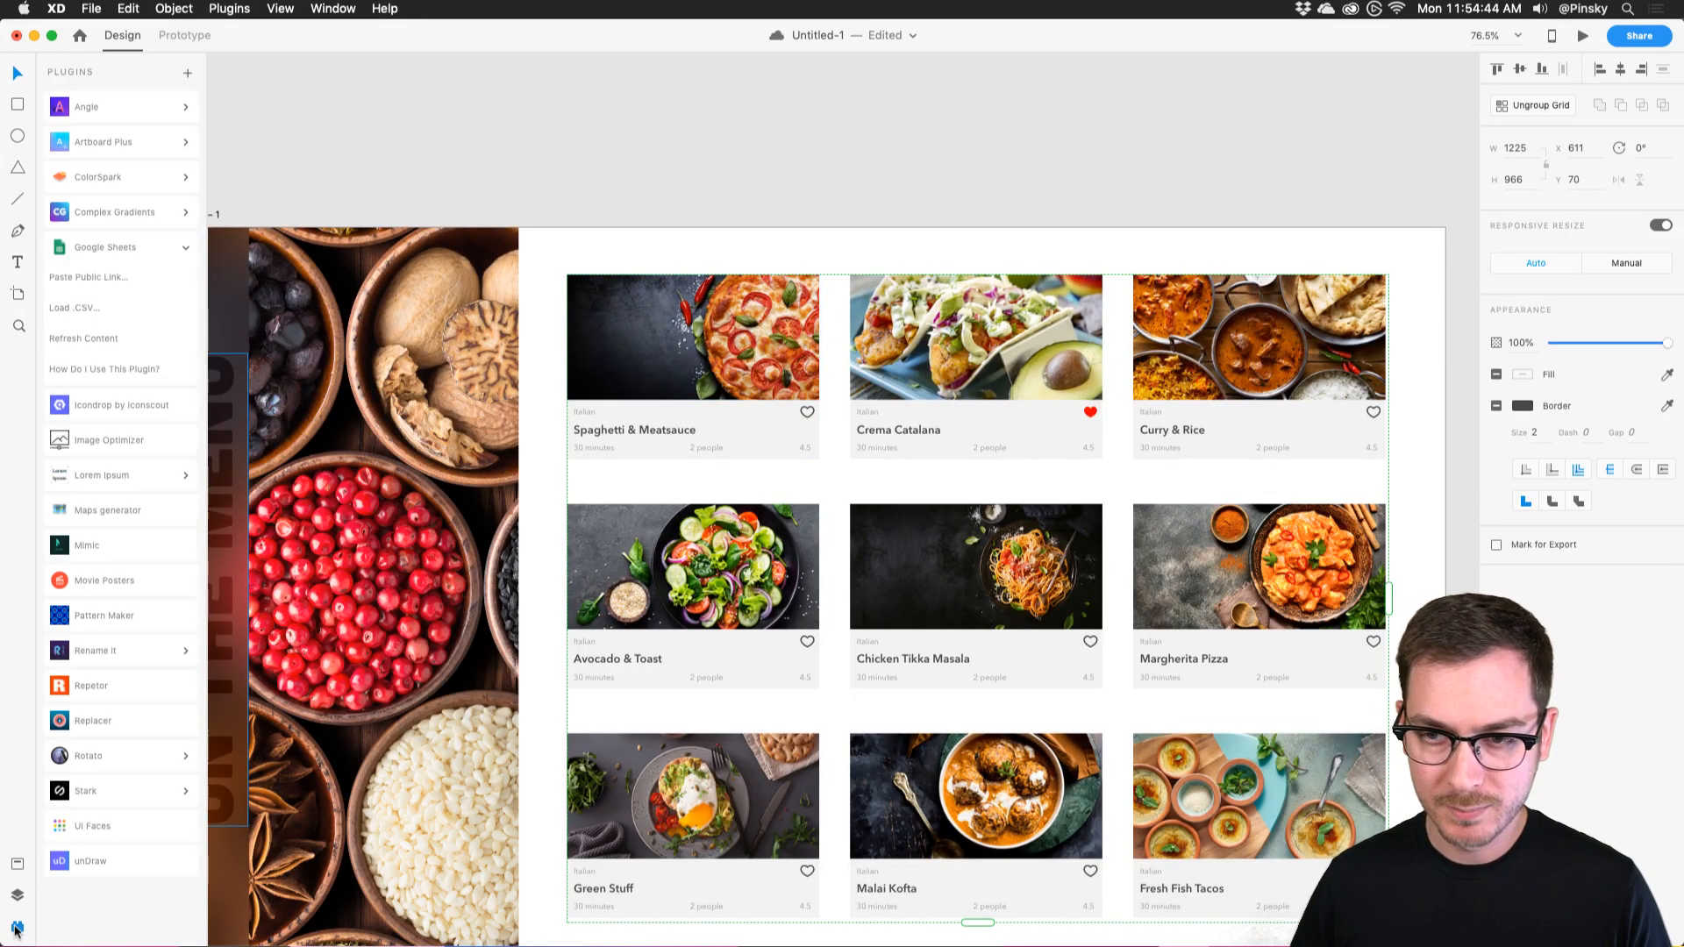
pyautogui.click(105, 248)
pyautogui.click(109, 278)
pyautogui.click(1018, 478)
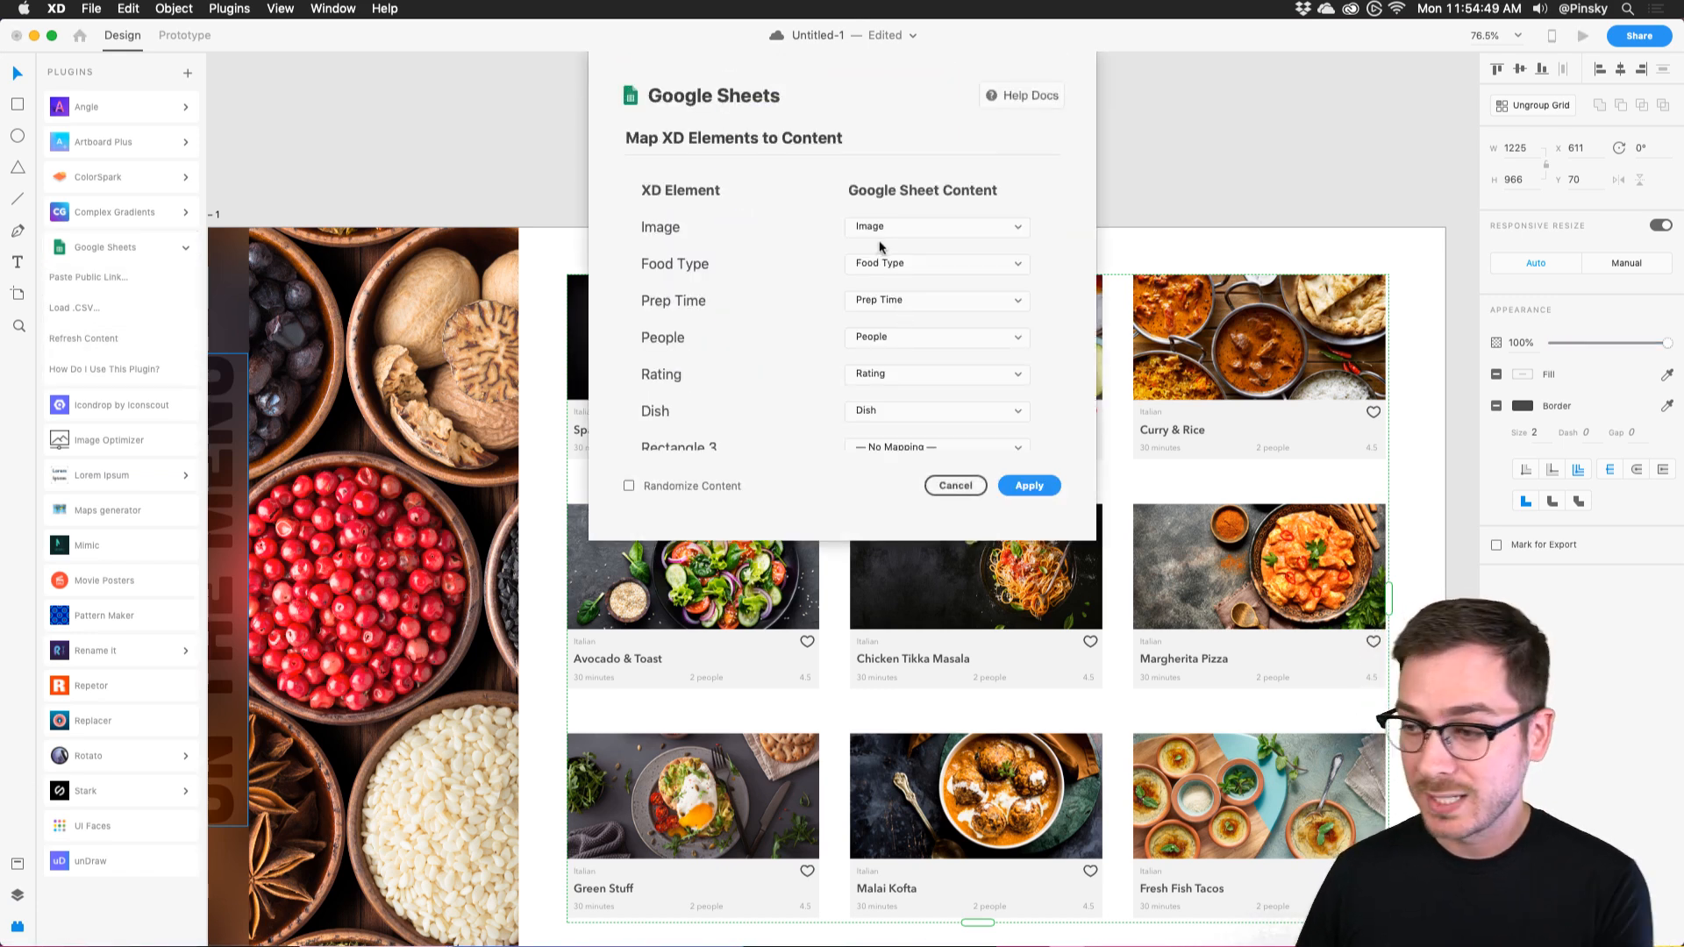
pyautogui.click(1030, 485)
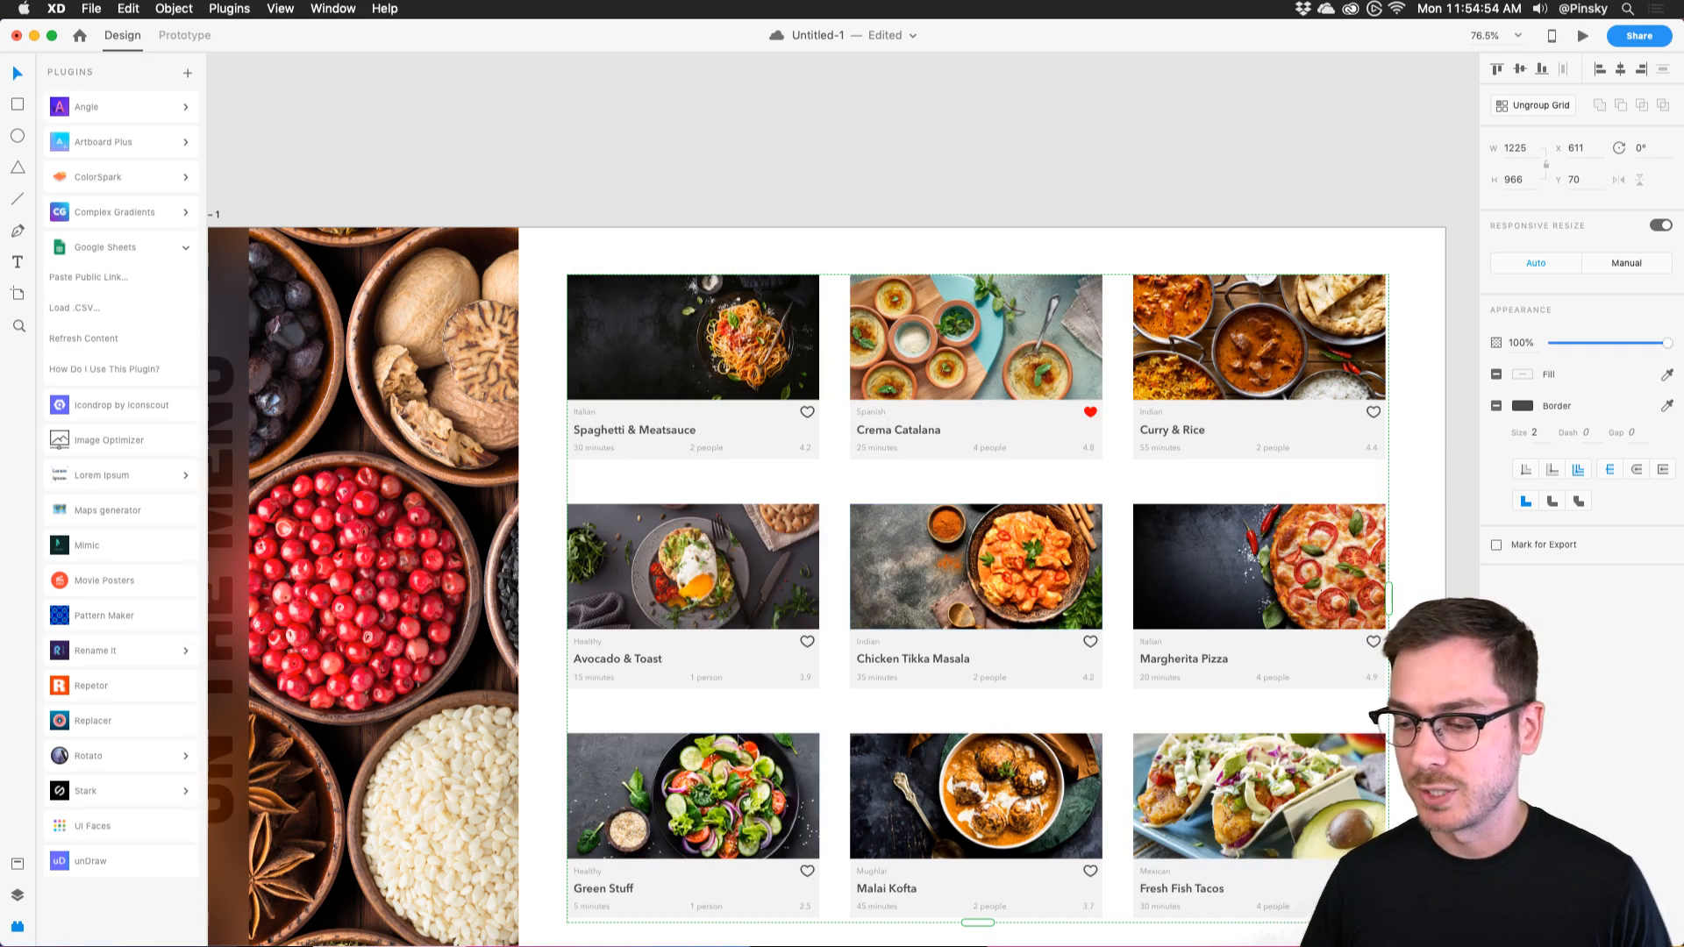
# Inspect the filled cards and compare them against the Food Menu sheet.
pyautogui.scroll(5, 480, 612)
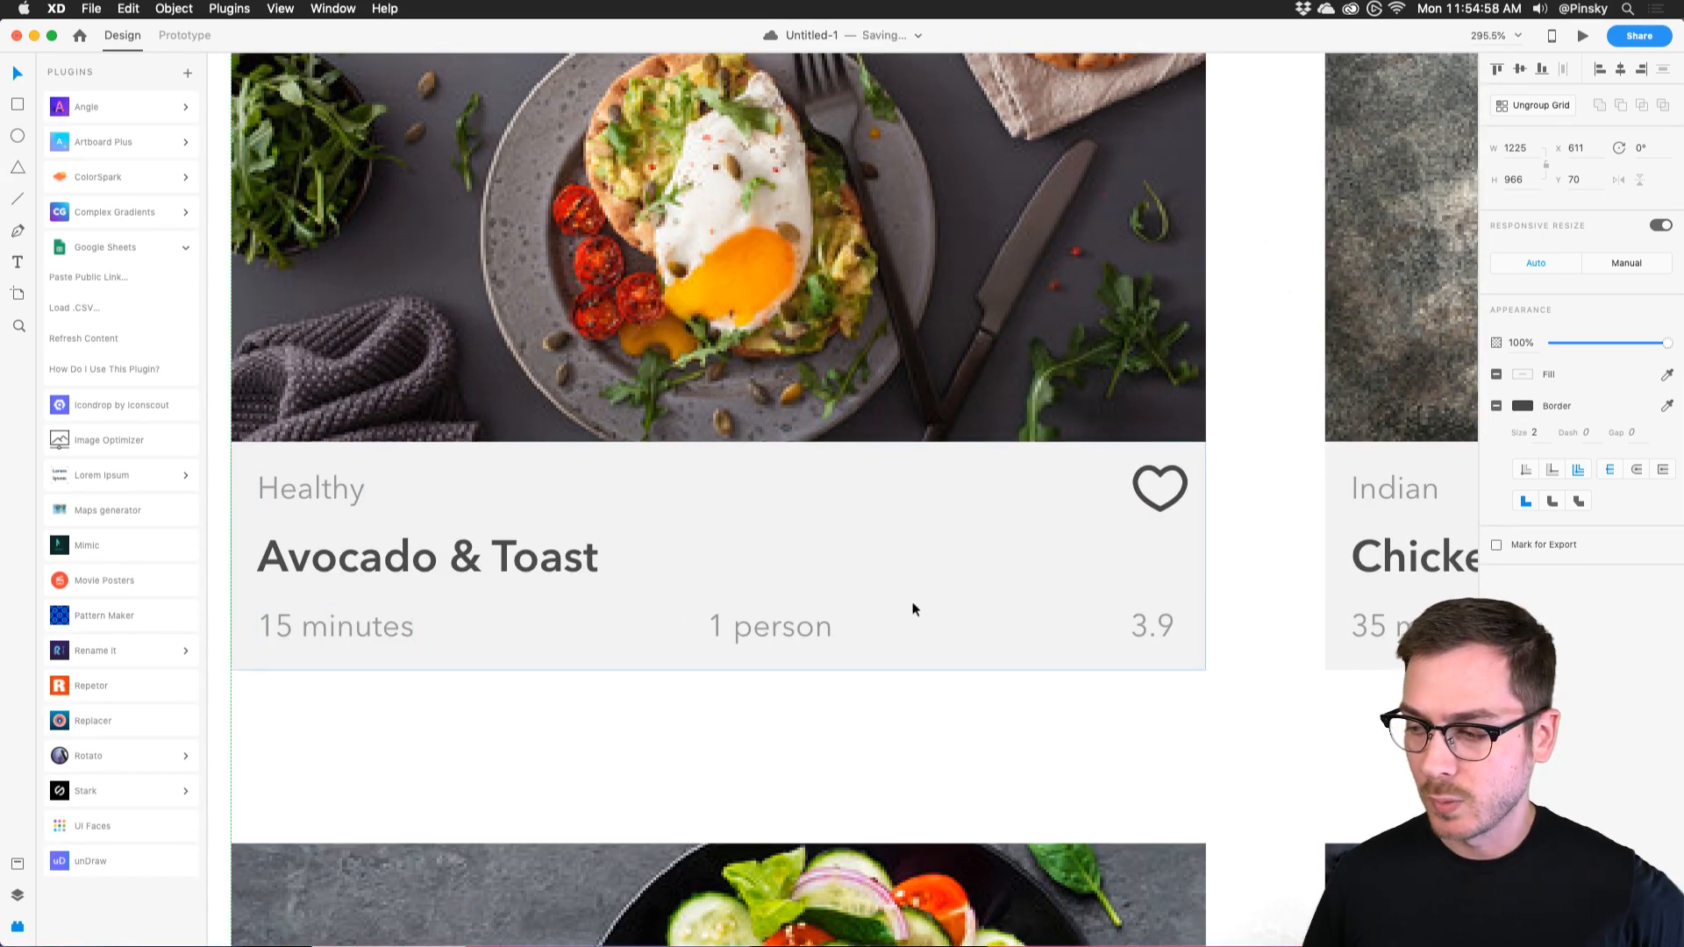
pyautogui.hscroll(5, 912, 605)
pyautogui.scroll(-5, 912, 605)
pyautogui.hscroll(2, 1053, 596)
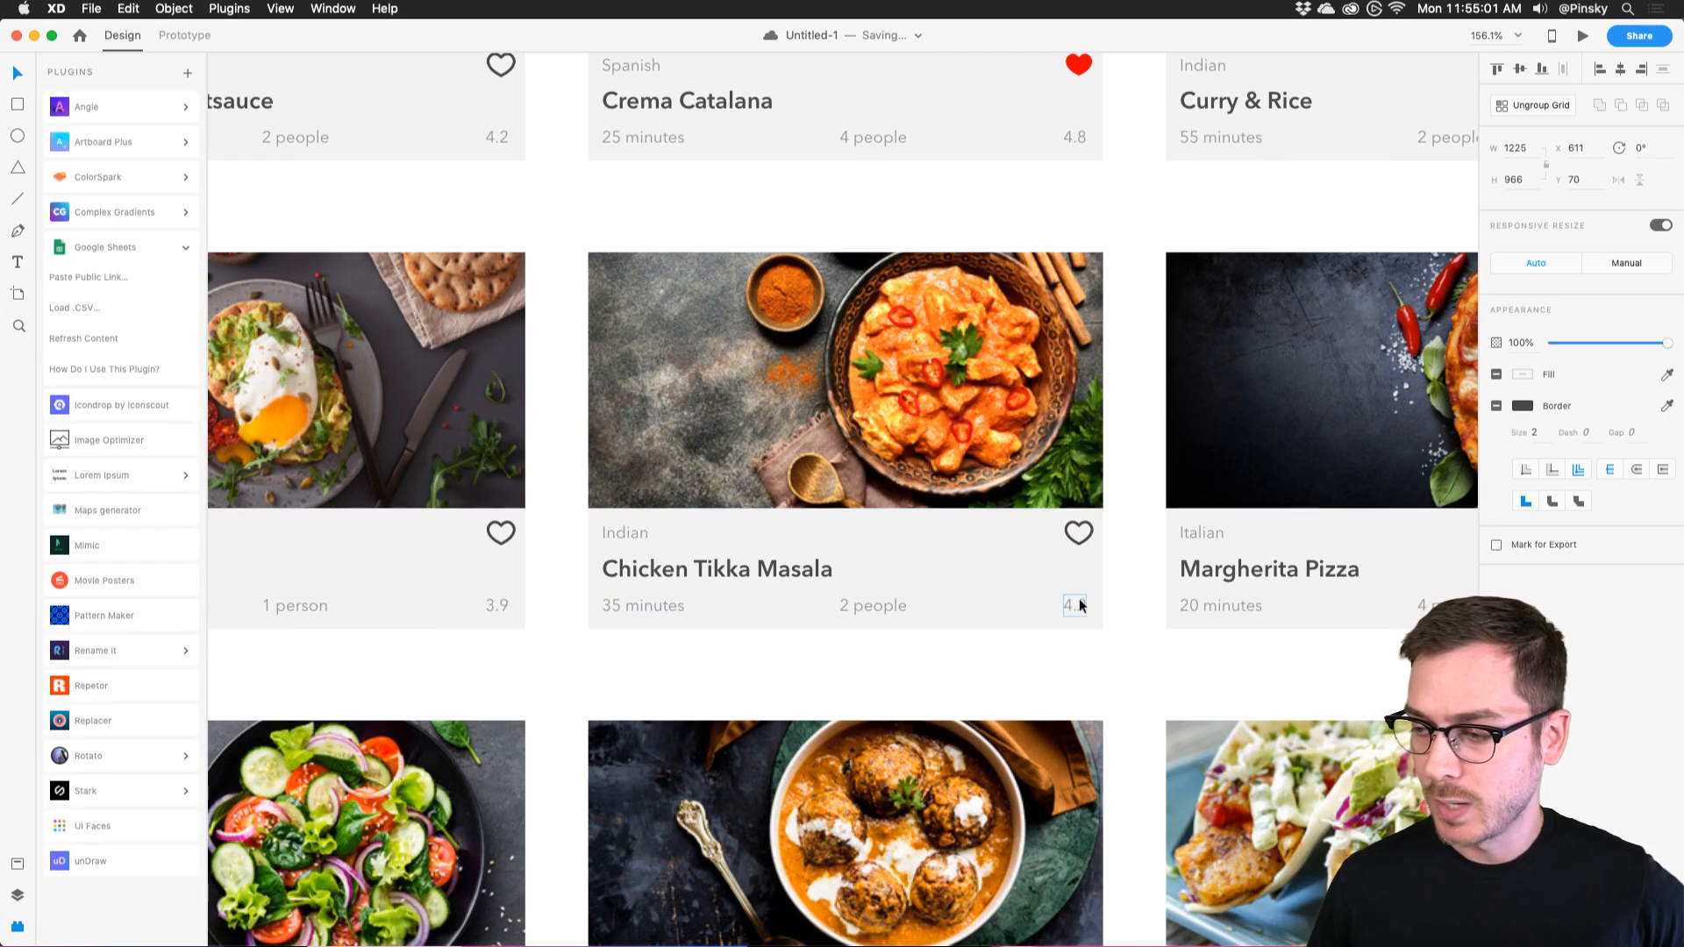
pyautogui.hscroll(3, 1078, 605)
pyautogui.scroll(-5, 1079, 605)
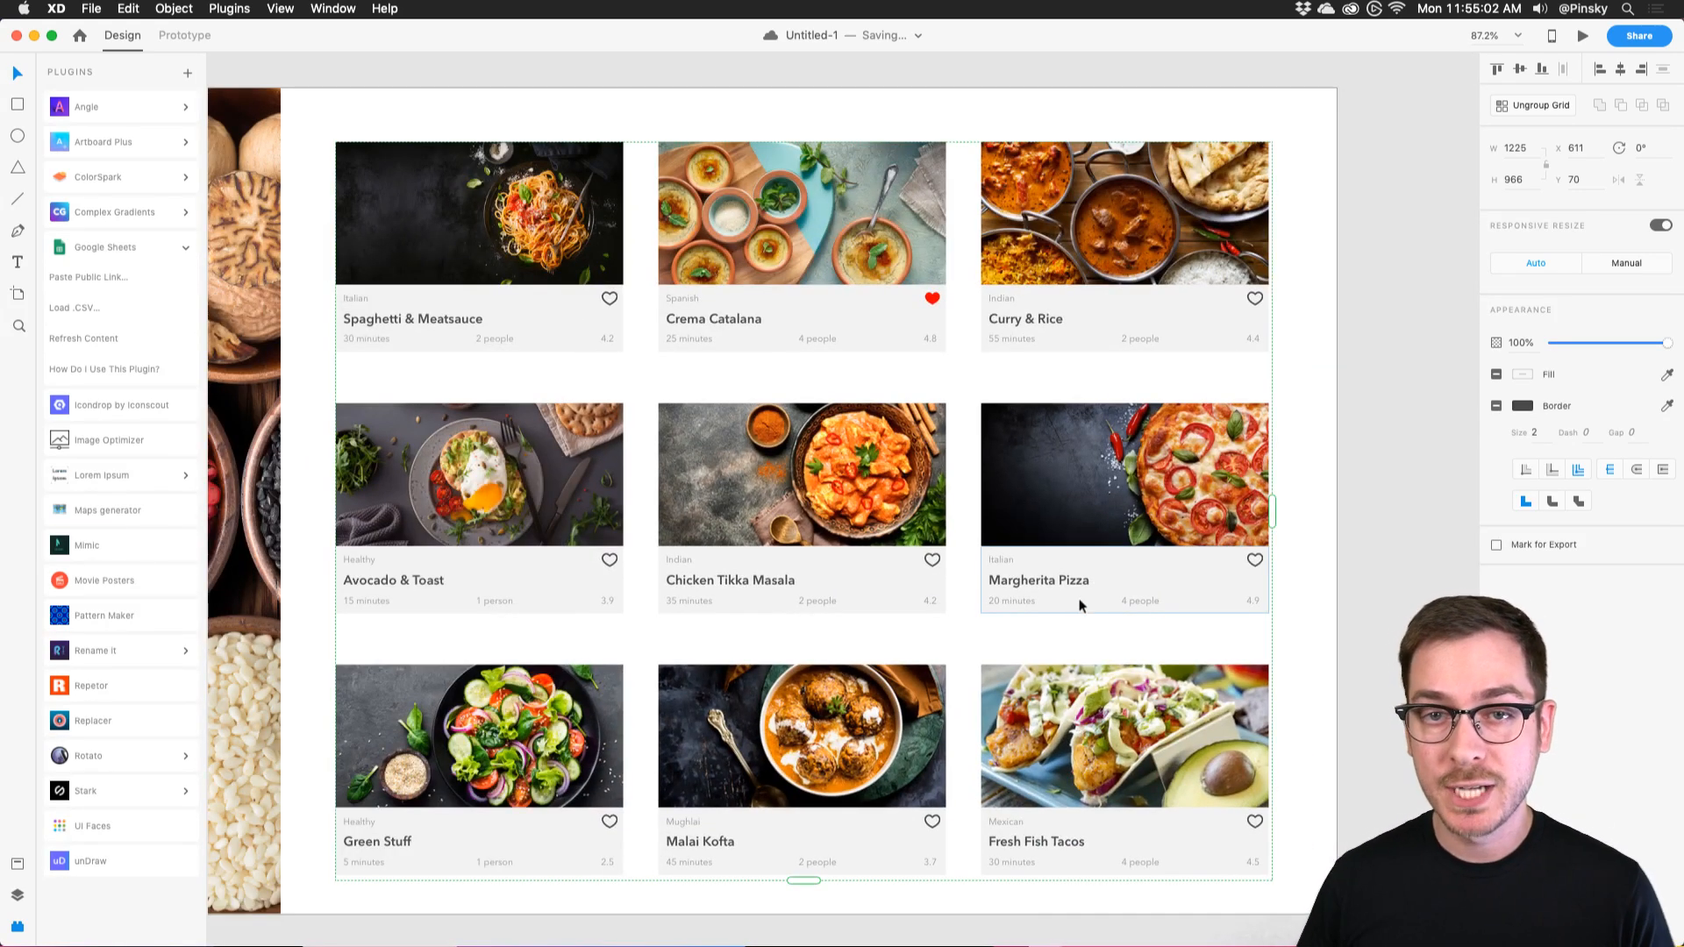
pyautogui.moveTo(625, 560)
pyautogui.press('super+Tab')
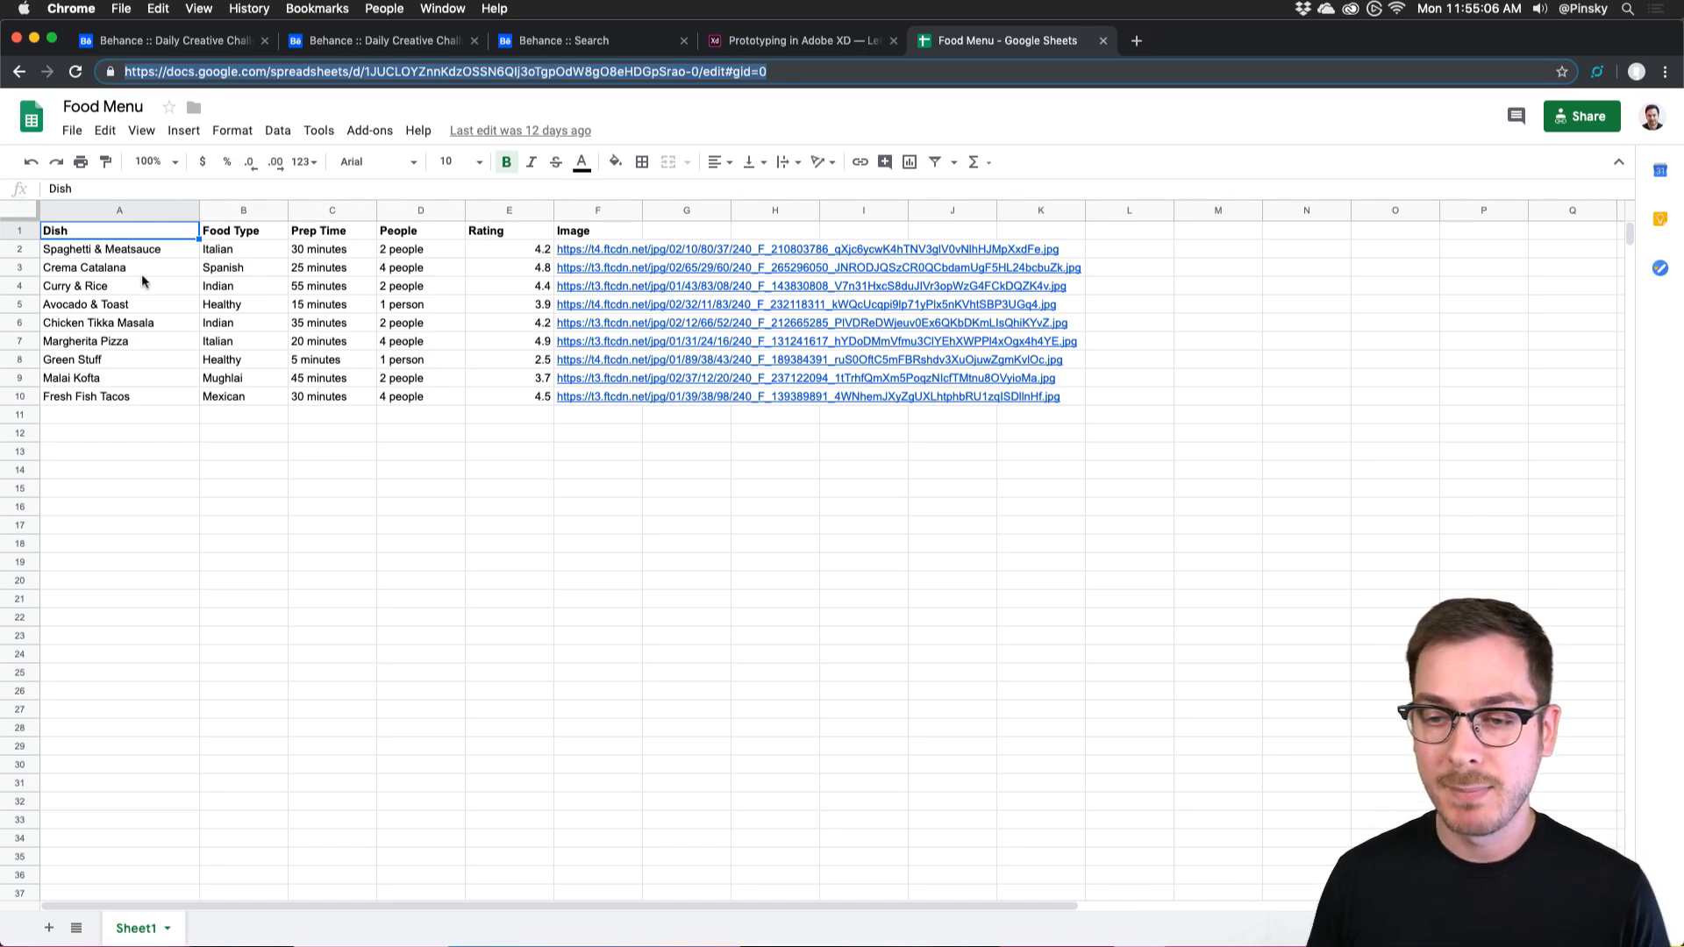
pyautogui.press('super+Tab')
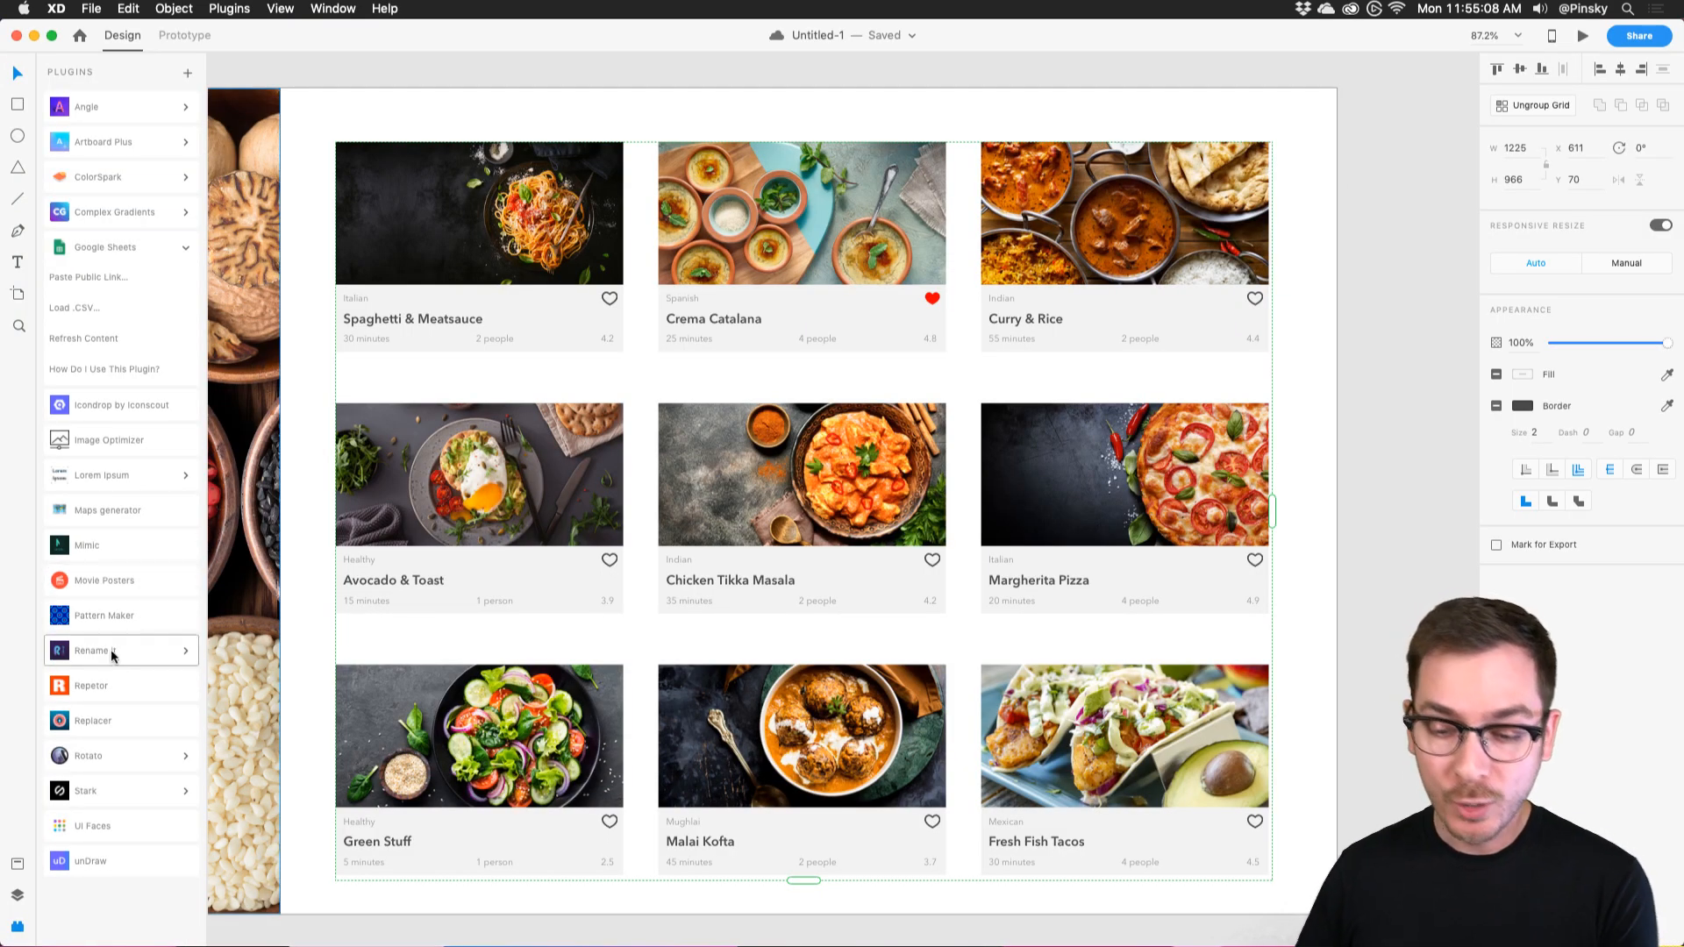
pyautogui.click(94, 250)
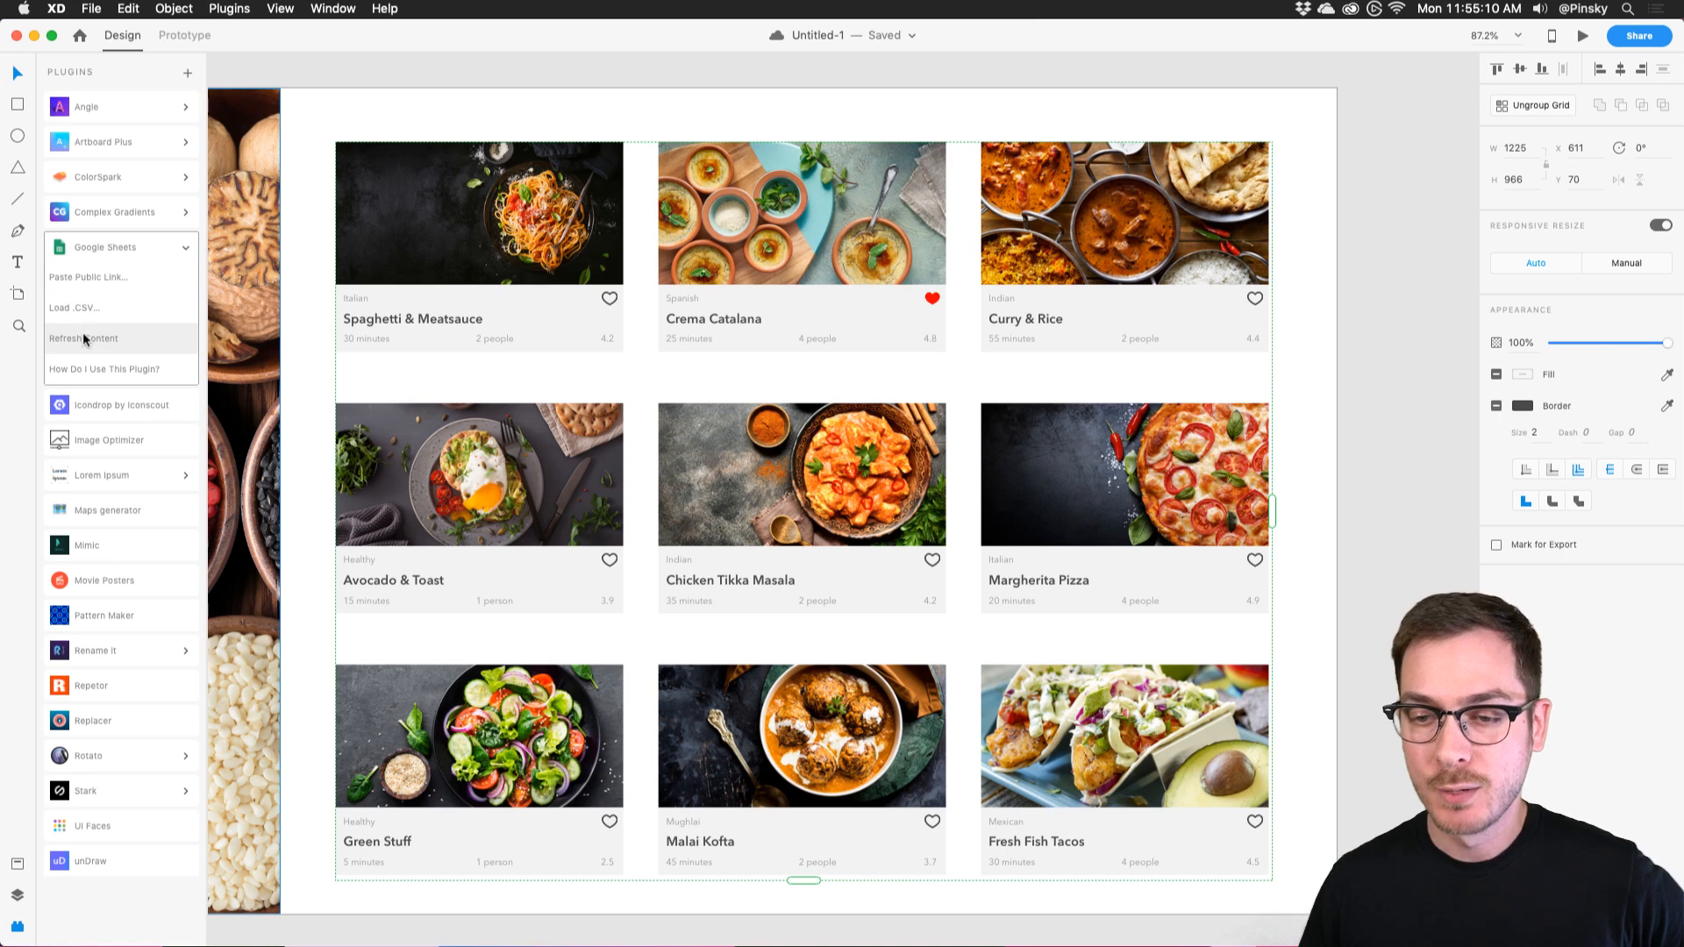